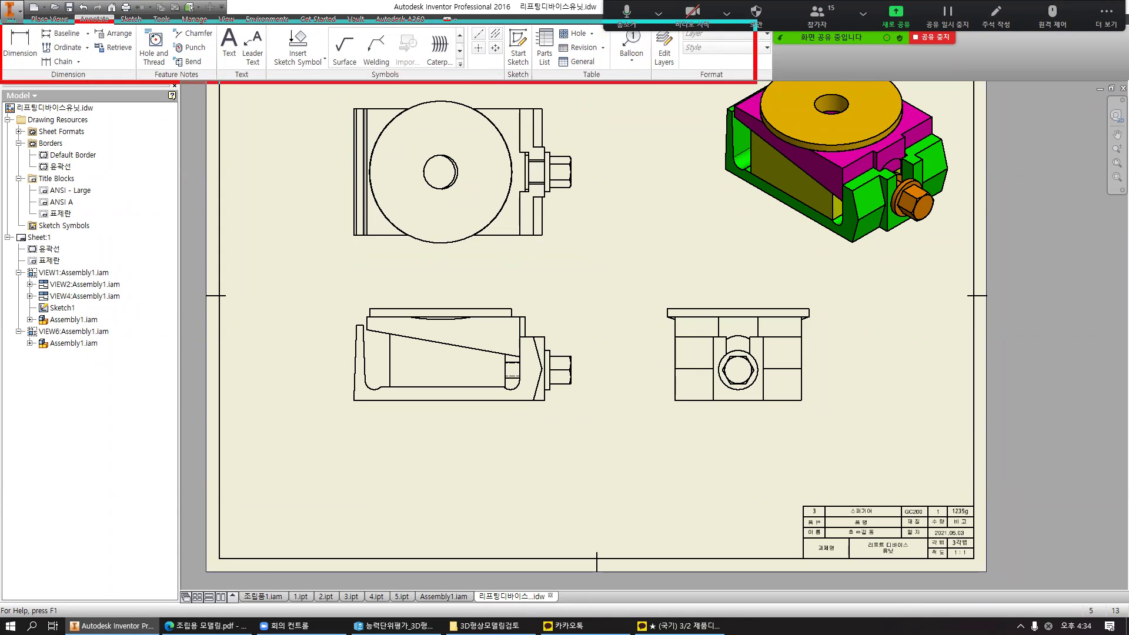
# Dimension the base's overall length horizontally below the front view, keeping the default dimension text.
pyautogui.click(19, 52)
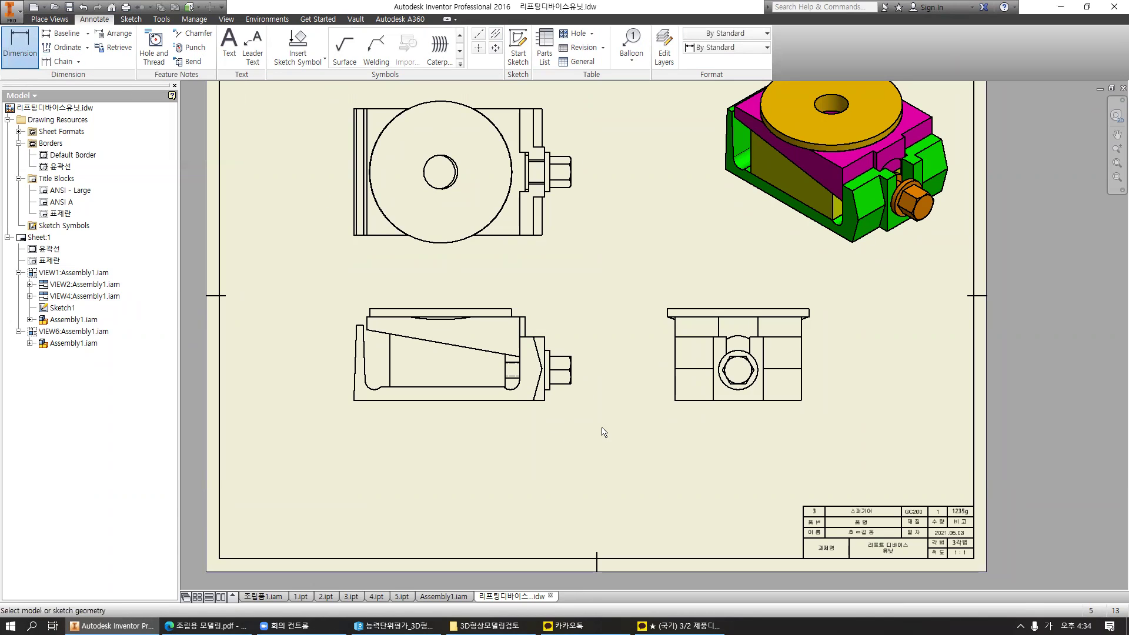
pyautogui.scroll(2, 438, 435)
pyautogui.click(278, 371)
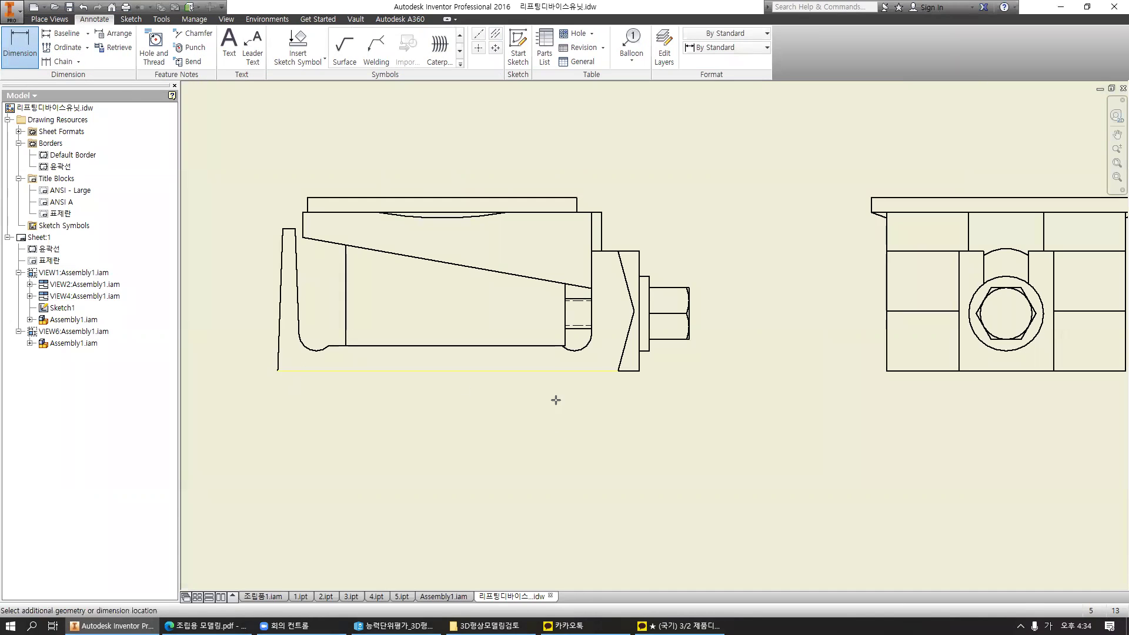
pyautogui.click(639, 370)
pyautogui.click(538, 409)
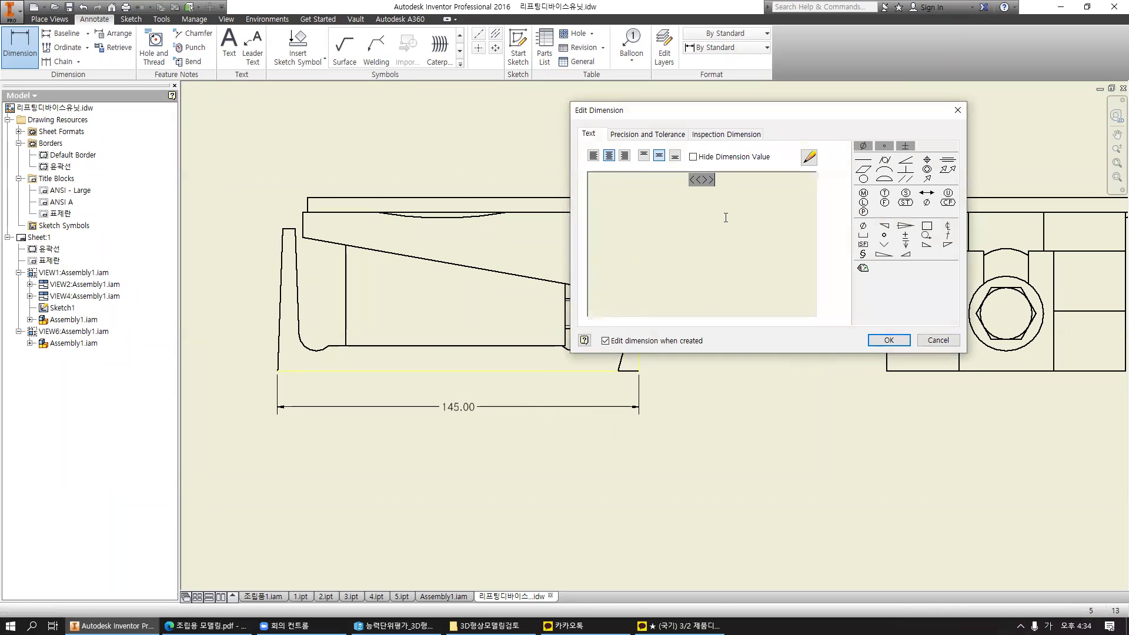
pyautogui.click(883, 341)
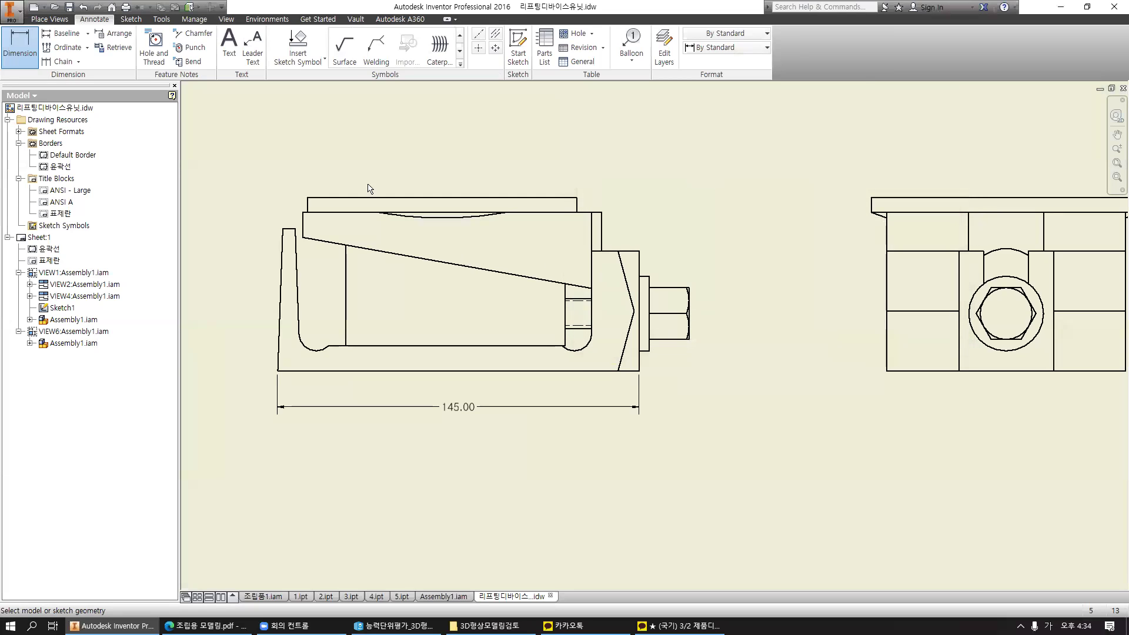
# Dimension the full height of the base's left wall vertically beside the front view.
pyautogui.click(277, 371)
pyautogui.click(283, 229)
pyautogui.click(240, 297)
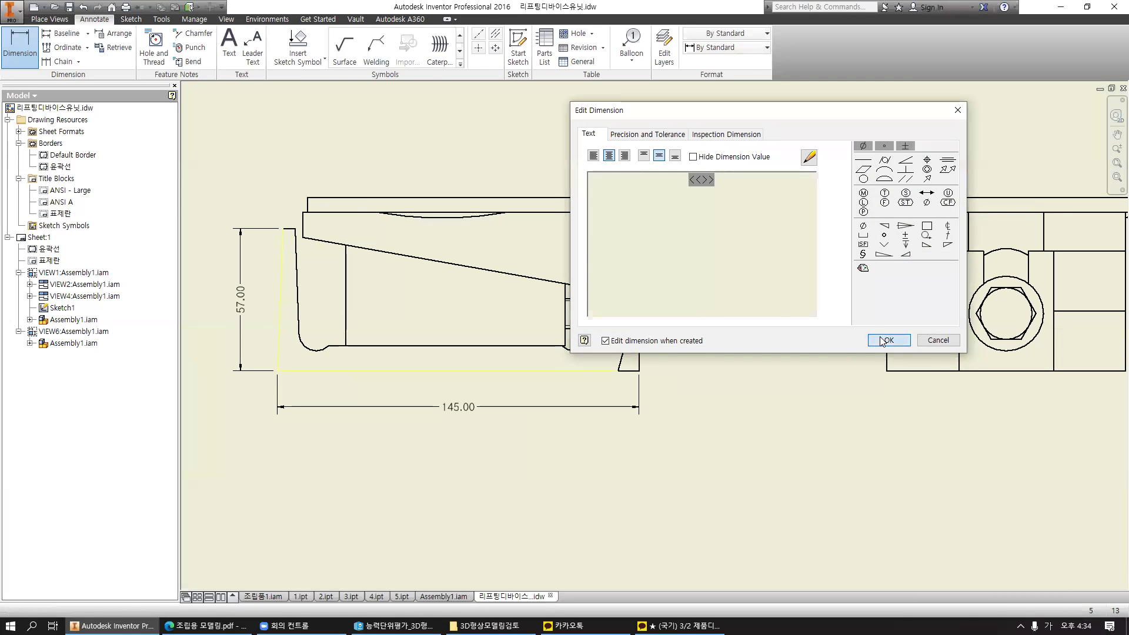
pyautogui.click(889, 340)
# Dimension the height of the base's right end vertically, placing it beyond the bolt head in the front view.
pyautogui.moveTo(820, 318); pyautogui.dragTo(784, 347, button='middle')
pyautogui.moveTo(717, 262)
pyautogui.mouseDown(button='middle')
pyautogui.moveTo(759, 269)
pyautogui.moveTo(710, 255)
pyautogui.mouseUp(button='middle')
pyautogui.click(631, 279)
pyautogui.click(718, 329)
pyautogui.click(882, 341)
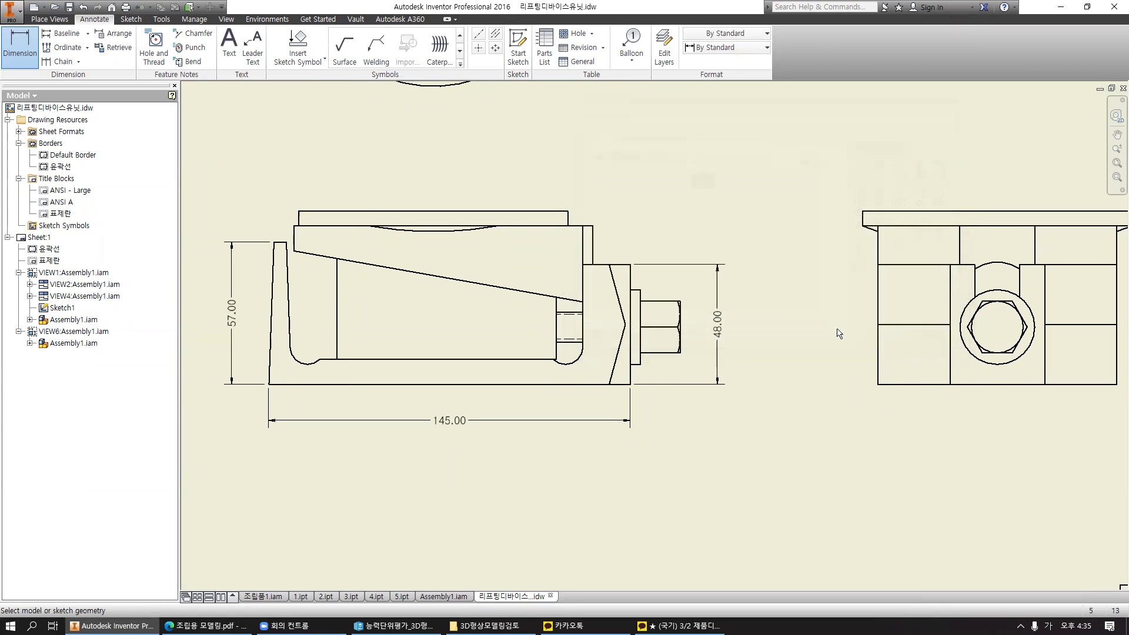
# Add an angular dimension between the slanted edge and the vertical end edge at the base's right end in the front view.
pyautogui.moveTo(598, 212); pyautogui.dragTo(611, 216, button='middle')
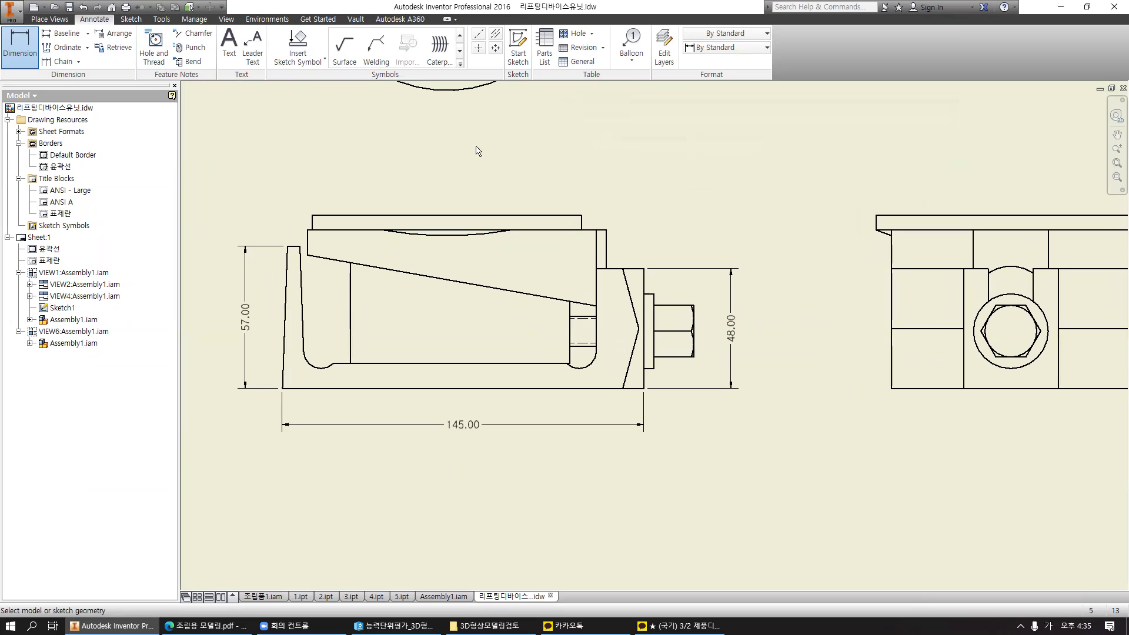
pyautogui.click(629, 290)
pyautogui.click(628, 290)
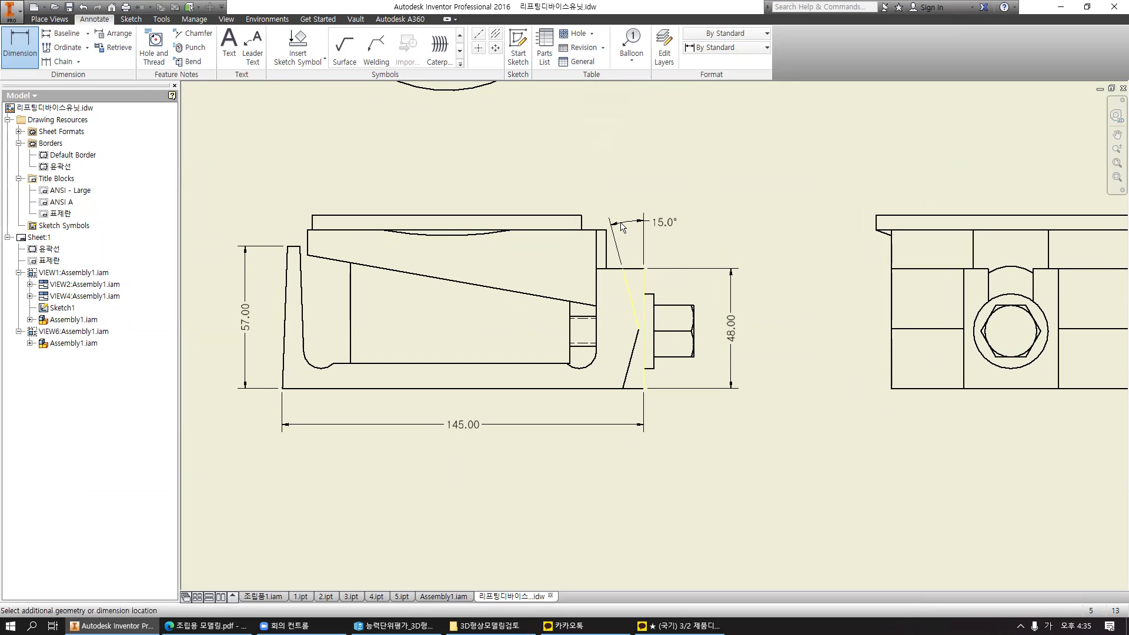
pyautogui.click(621, 221)
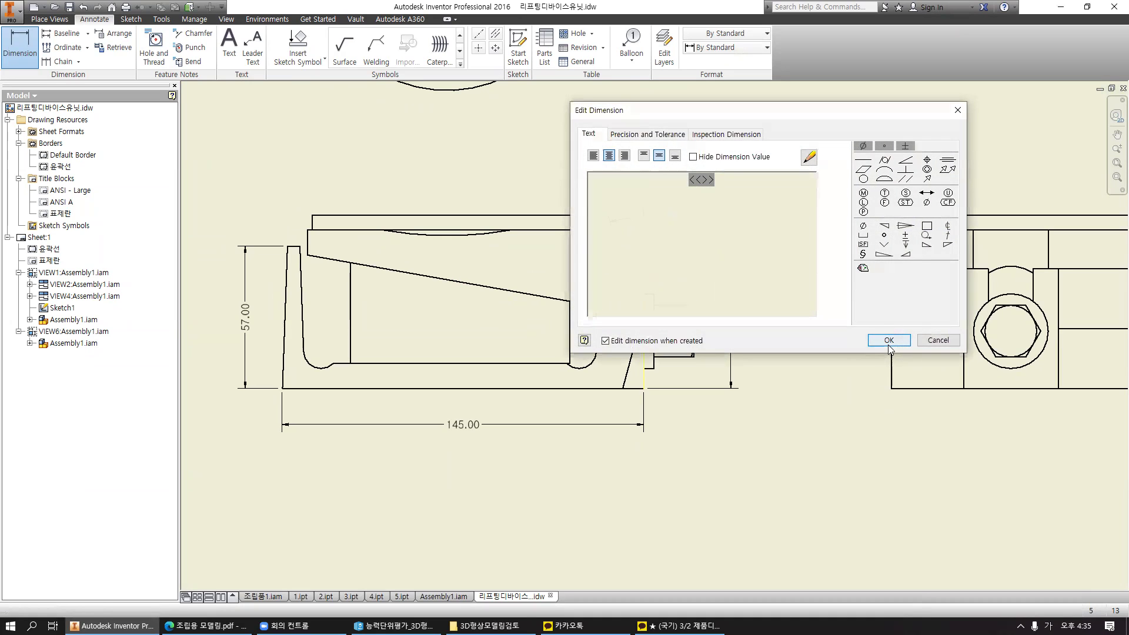
pyautogui.click(887, 337)
pyautogui.press('Escape')
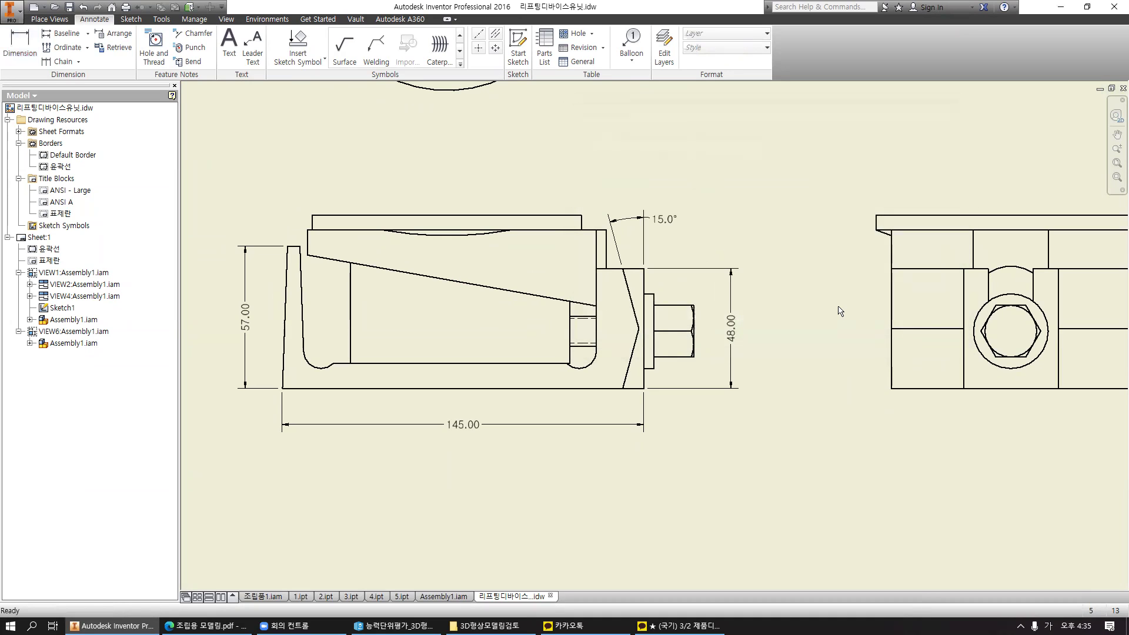
# Move the angular dimension down, closer to the base's right end in the front view.
pyautogui.click(667, 222)
pyautogui.moveTo(668, 223); pyautogui.dragTo(639, 245)
pyautogui.click(736, 215)
# Add a diameter dimension to the large outer circle in the top view, placing it below the circle.
pyautogui.moveTo(741, 226)
pyautogui.mouseDown(button='middle')
pyautogui.moveTo(719, 253)
pyautogui.moveTo(723, 406)
pyautogui.mouseUp(button='middle')
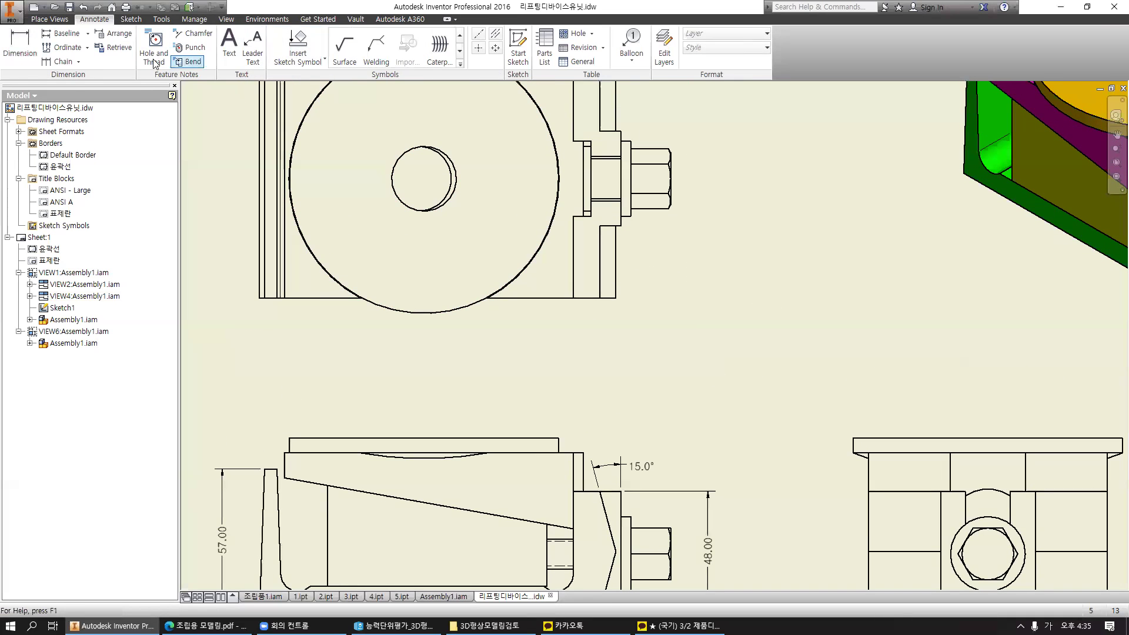
pyautogui.click(22, 50)
pyautogui.click(400, 312)
pyautogui.click(388, 331)
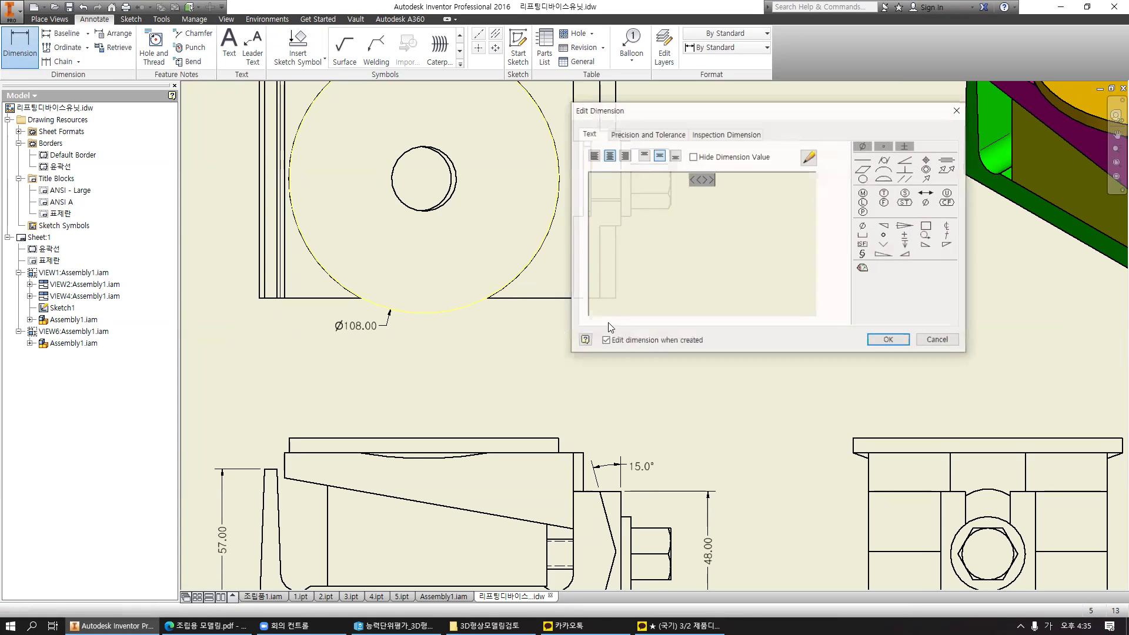
pyautogui.click(880, 339)
# Dimension the base's overall width below the side view, then finish the dimension command.
pyautogui.moveTo(838, 363)
pyautogui.mouseDown(button='middle')
pyautogui.moveTo(569, 201)
pyautogui.moveTo(533, 160)
pyautogui.mouseUp(button='middle')
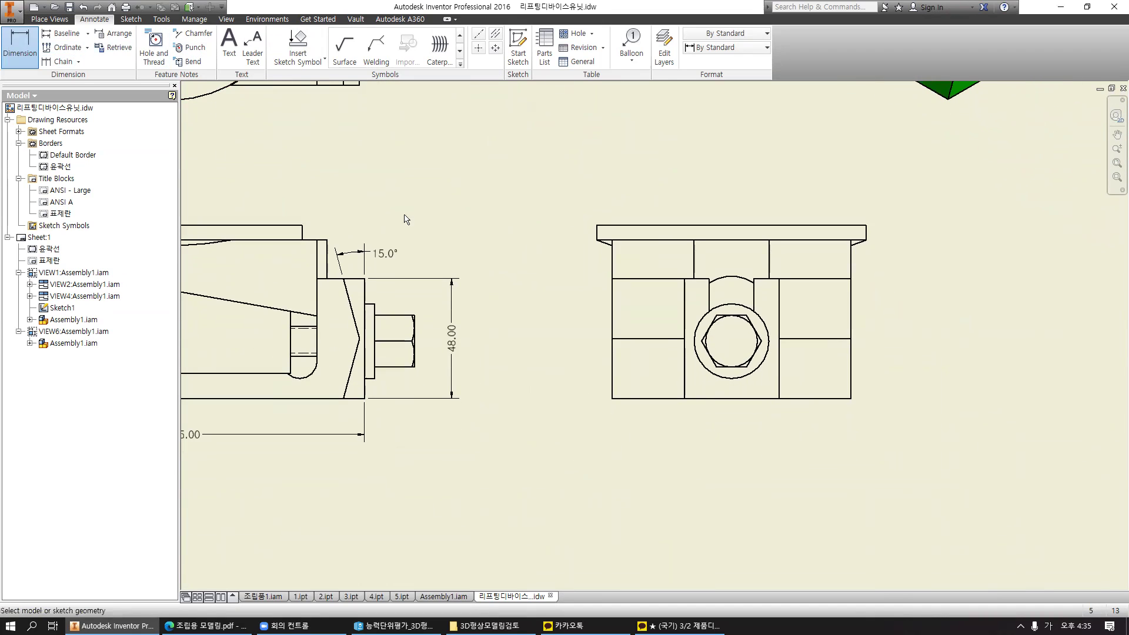
pyautogui.click(612, 398)
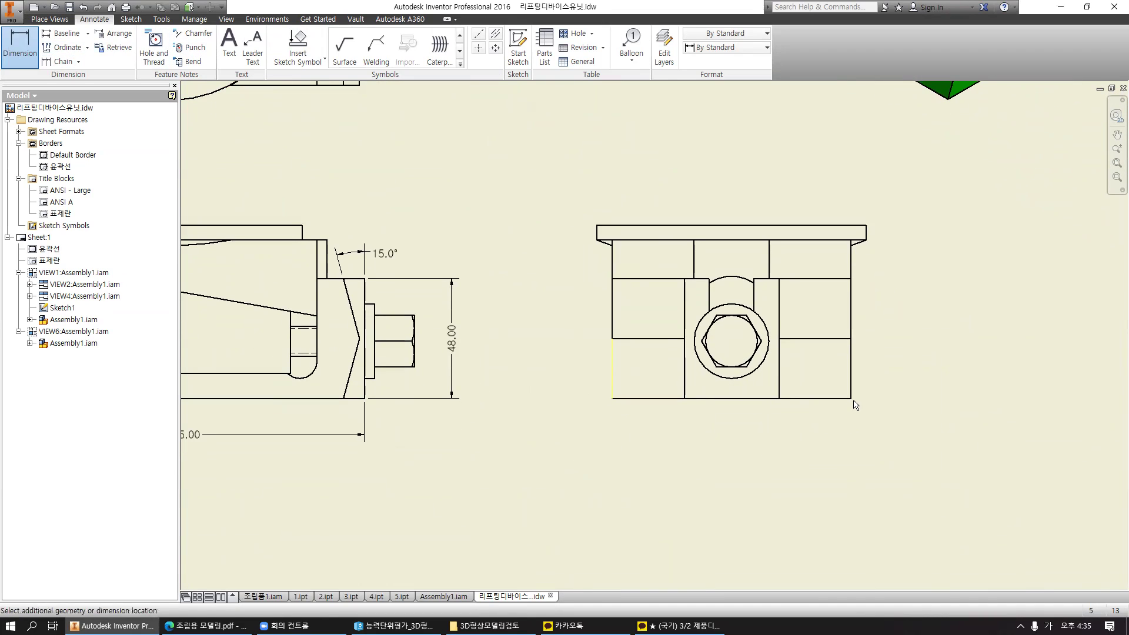
pyautogui.click(851, 398)
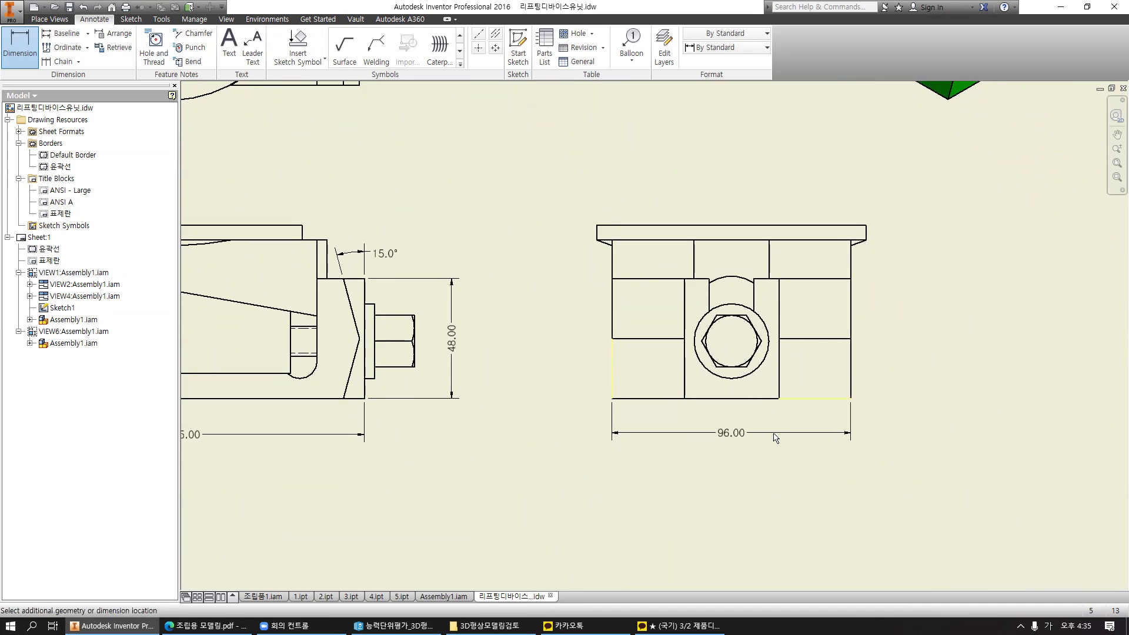
pyautogui.click(774, 438)
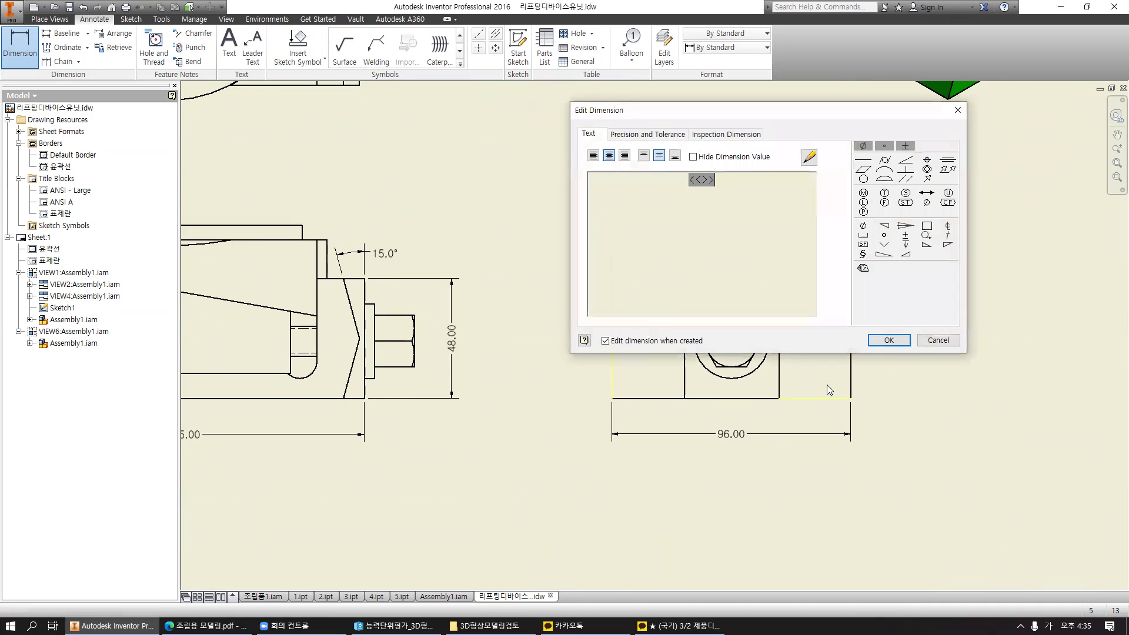
pyautogui.click(881, 340)
pyautogui.press('Escape')
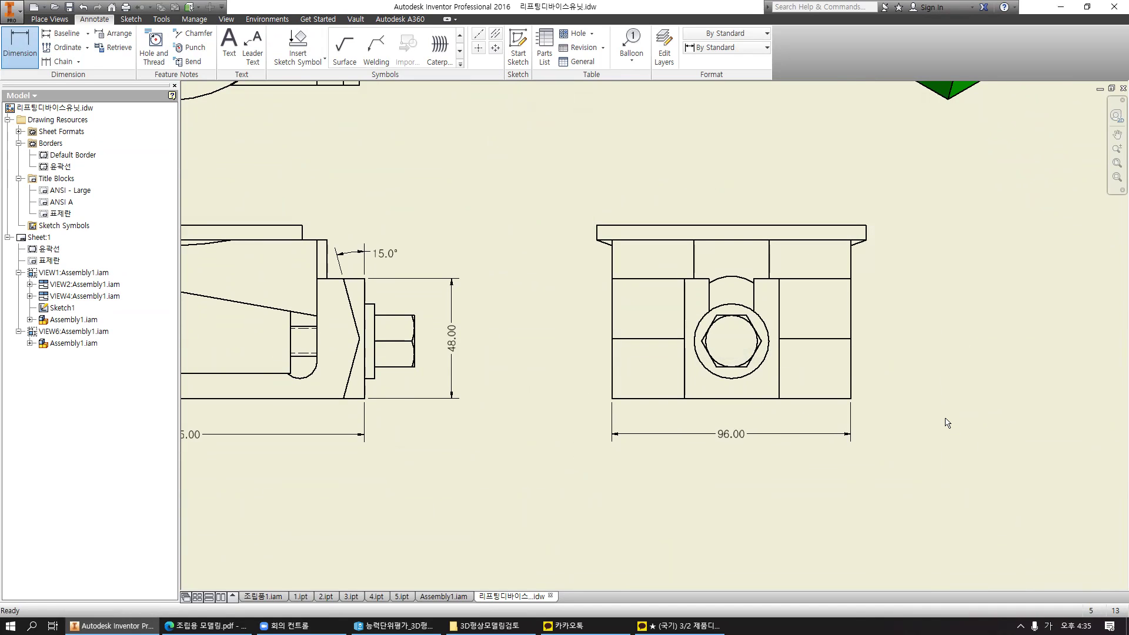
pyautogui.press('Escape')
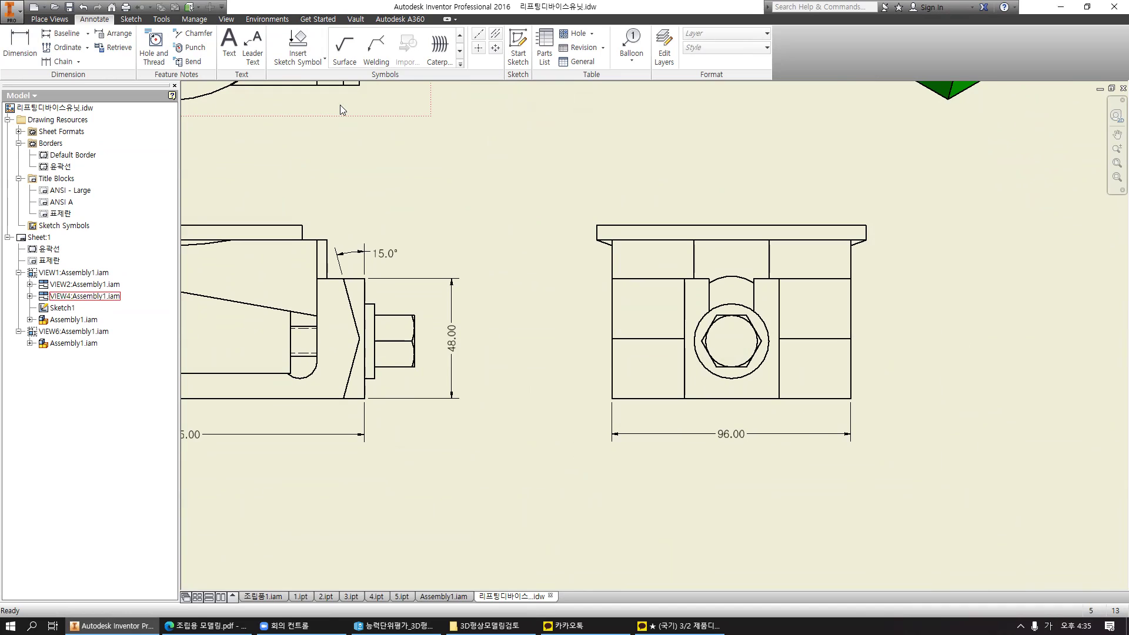
# Examine the overall length dimension below the front view, including its decimal places and text size.
pyautogui.moveTo(470, 169)
pyautogui.mouseDown(button='middle')
pyautogui.moveTo(641, 234)
pyautogui.moveTo(664, 255)
pyautogui.mouseUp(button='middle')
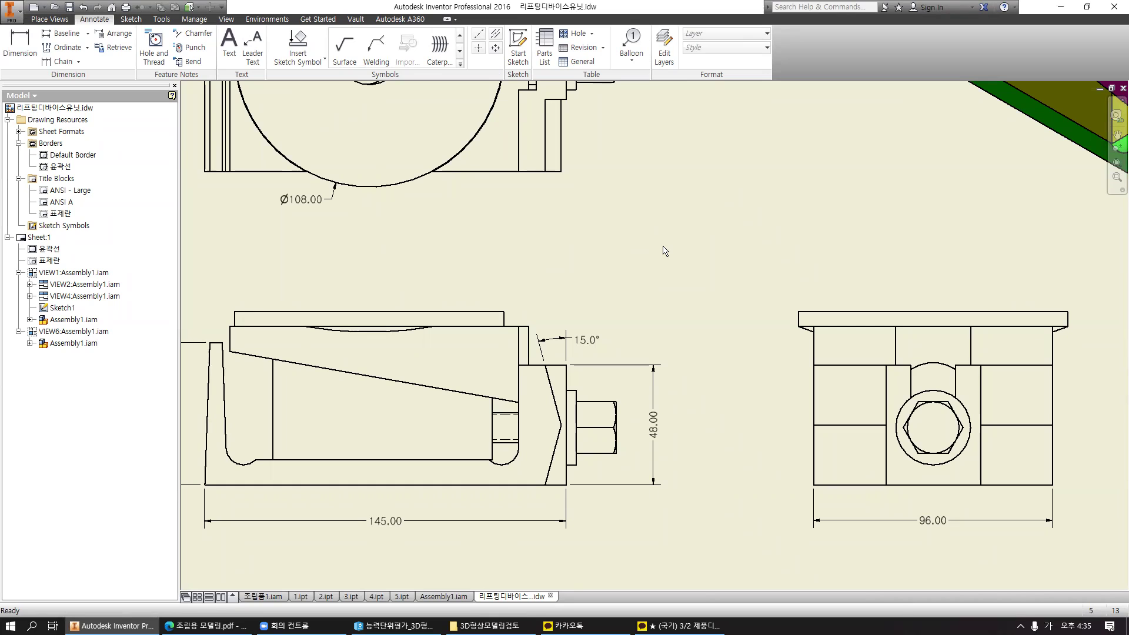
pyautogui.moveTo(597, 214); pyautogui.dragTo(670, 241, button='middle')
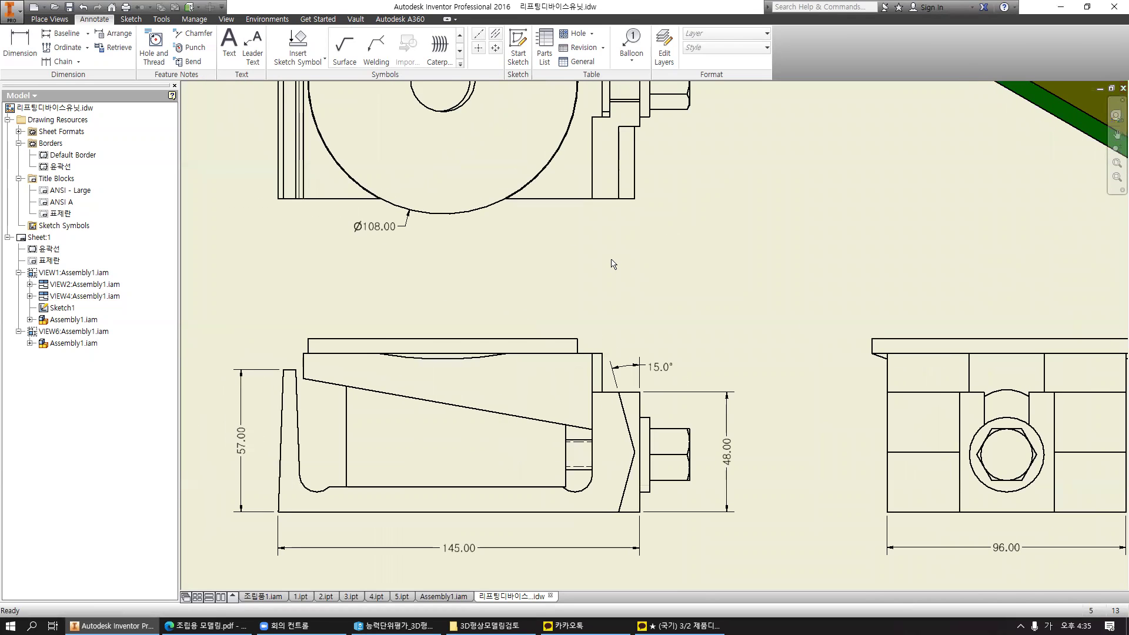
pyautogui.scroll(-3, 612, 264)
pyautogui.scroll(5, 517, 391)
pyautogui.moveTo(535, 411)
pyautogui.mouseDown()
pyautogui.moveTo(748, 410)
pyautogui.moveTo(694, 421)
pyautogui.mouseUp()
pyautogui.moveTo(636, 363)
pyautogui.mouseDown()
pyautogui.moveTo(658, 381)
pyautogui.moveTo(640, 397)
pyautogui.mouseUp()
pyautogui.moveTo(670, 369); pyautogui.dragTo(662, 394)
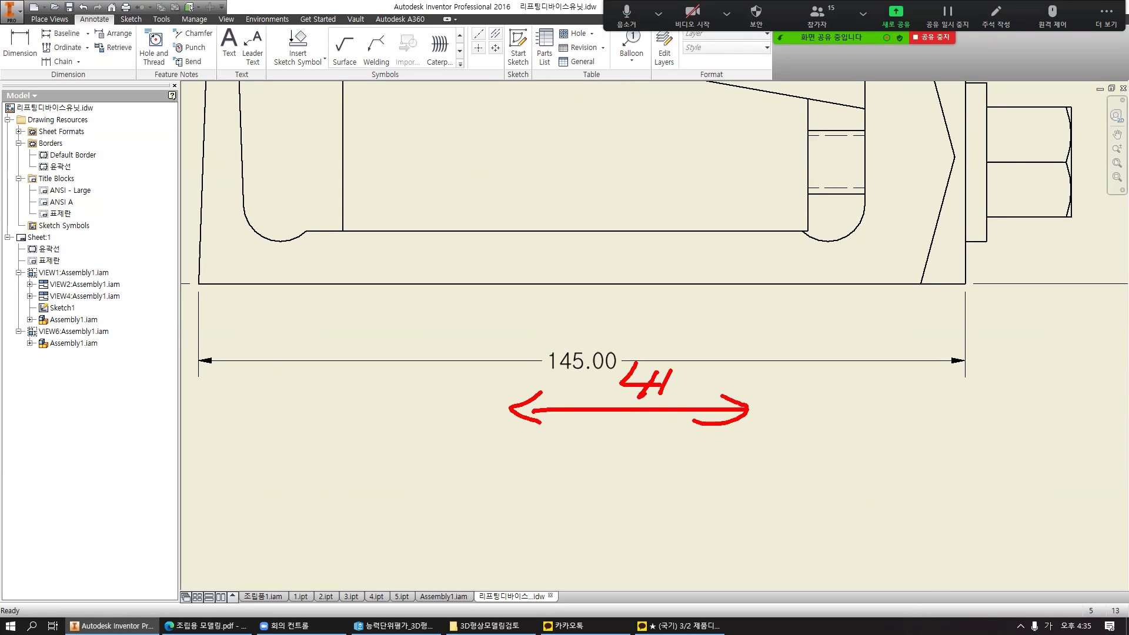
pyautogui.moveTo(618, 359); pyautogui.dragTo(605, 393)
pyautogui.moveTo(685, 379)
pyautogui.mouseDown()
pyautogui.moveTo(778, 377)
pyautogui.moveTo(753, 389)
pyautogui.moveTo(699, 376)
pyautogui.mouseUp()
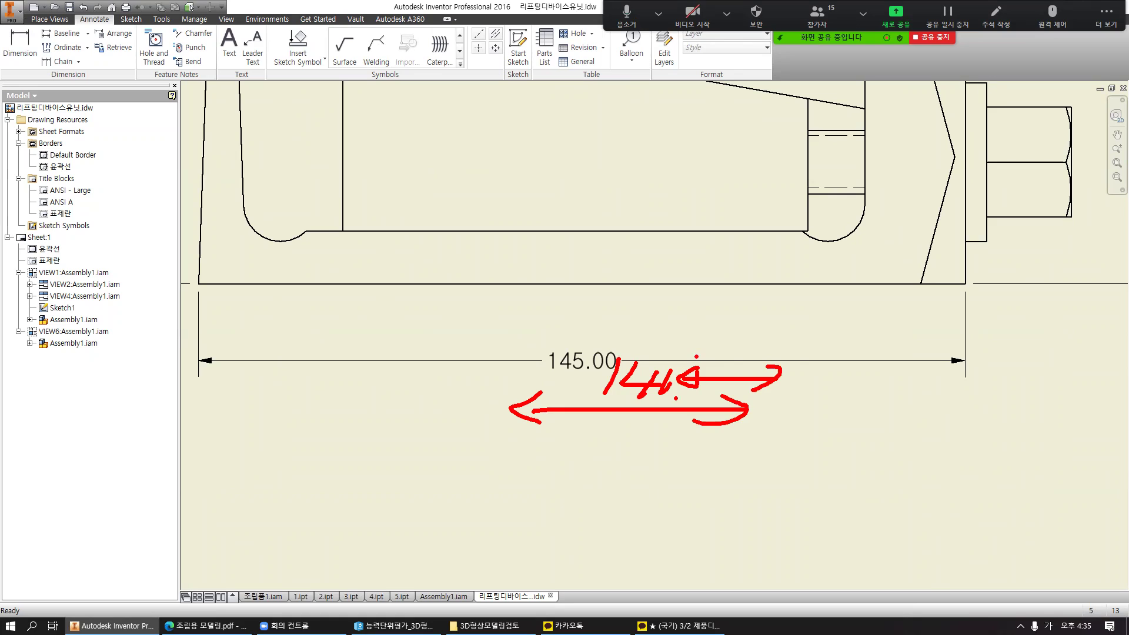
pyautogui.press('Escape')
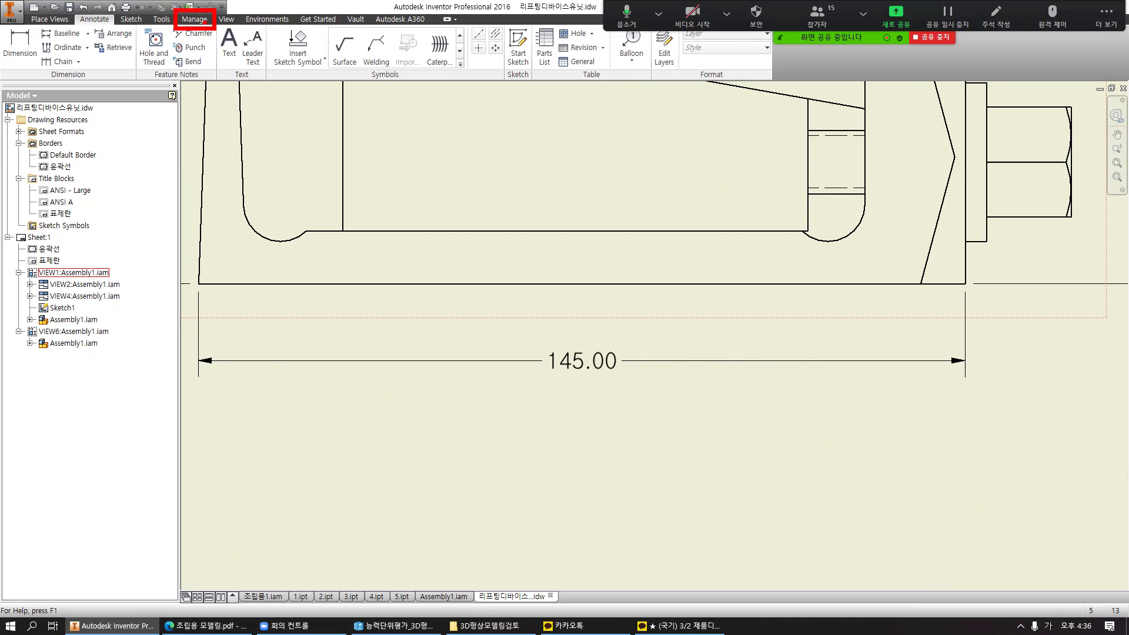
# Open the view preferences of the Default Standard (ANSI-mm) in the Style and Standard Editor.
pyautogui.click(195, 20)
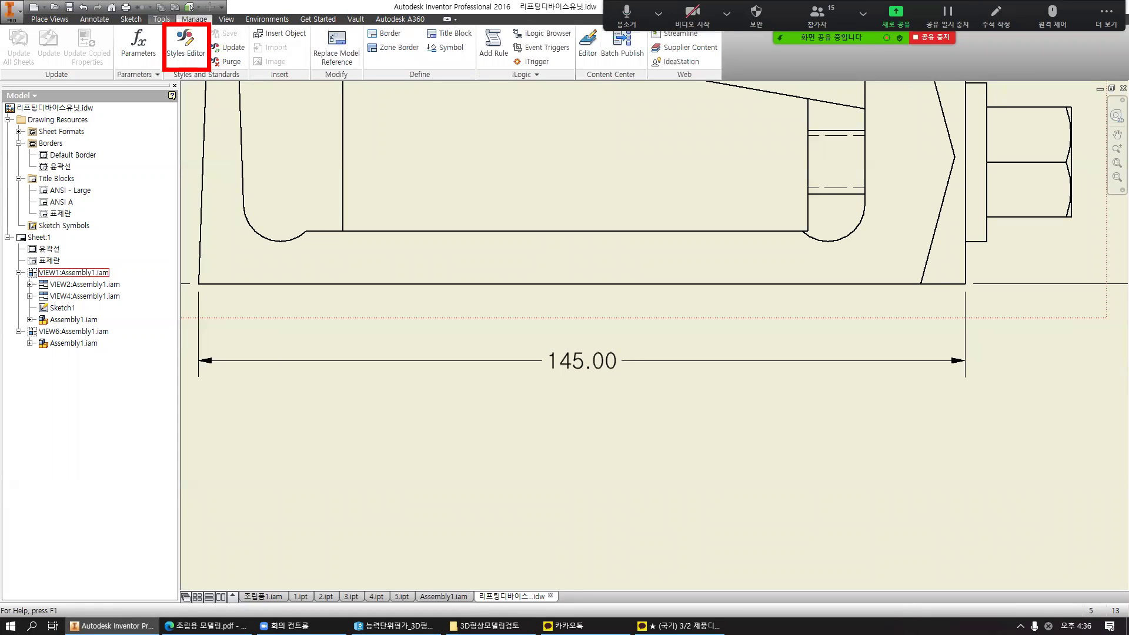
pyautogui.click(198, 58)
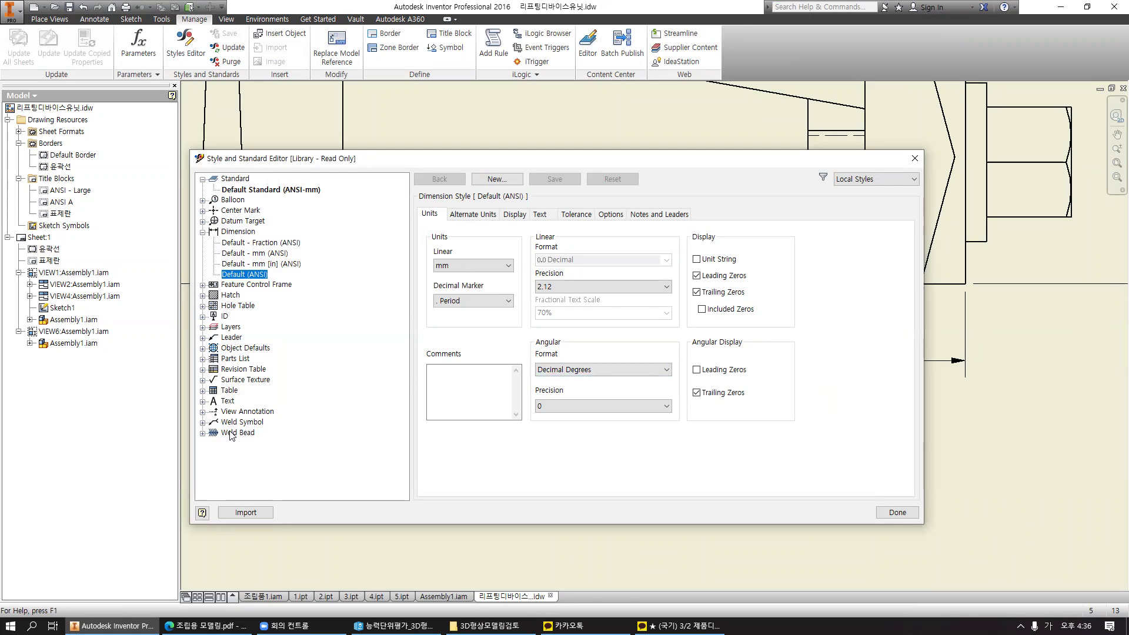
pyautogui.click(202, 231)
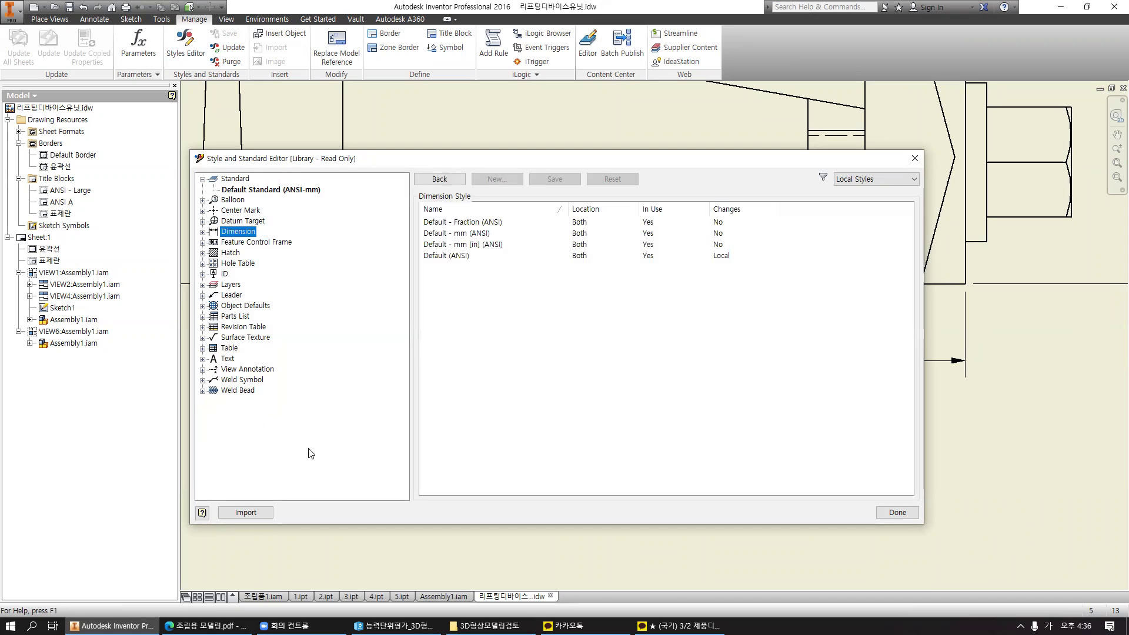
pyautogui.click(203, 180)
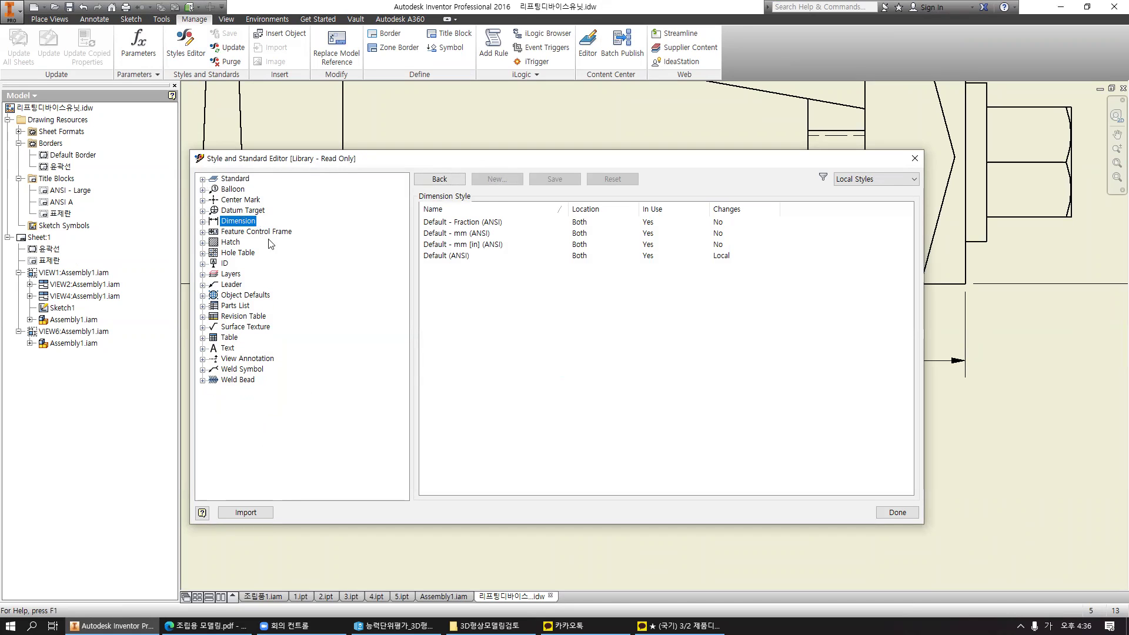
pyautogui.click(235, 180)
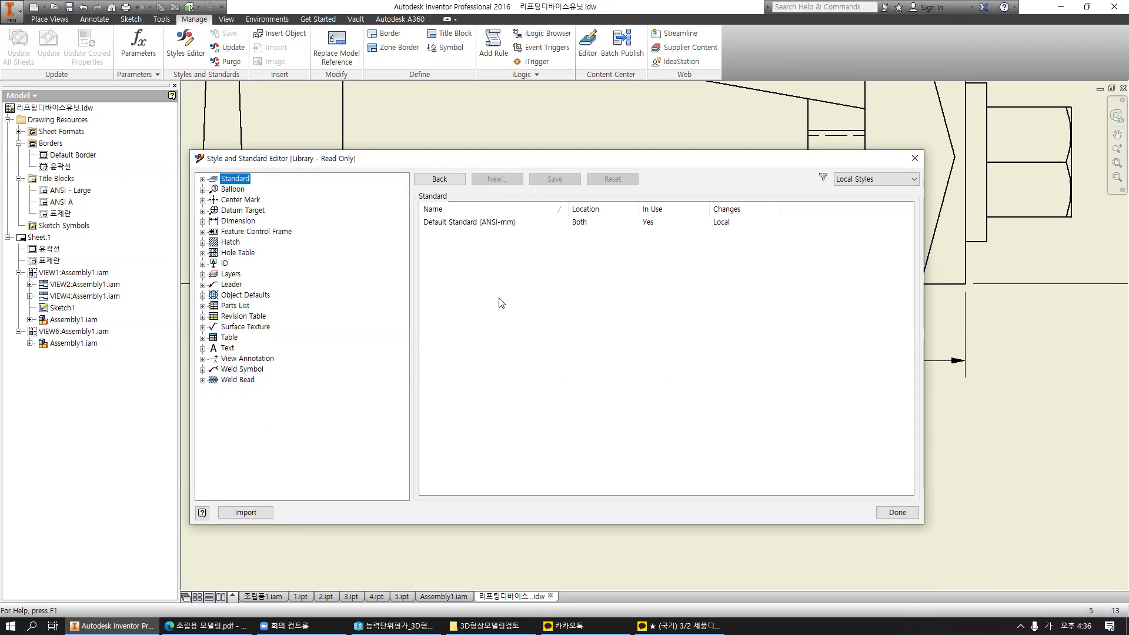
pyautogui.click(470, 222)
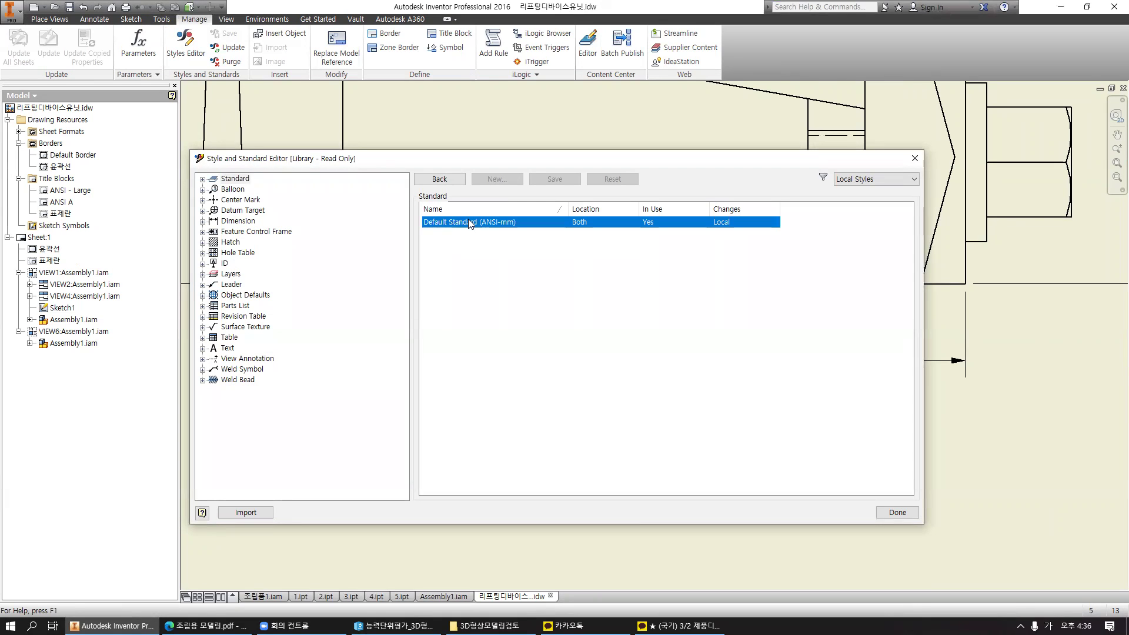
pyautogui.doubleClick(470, 222)
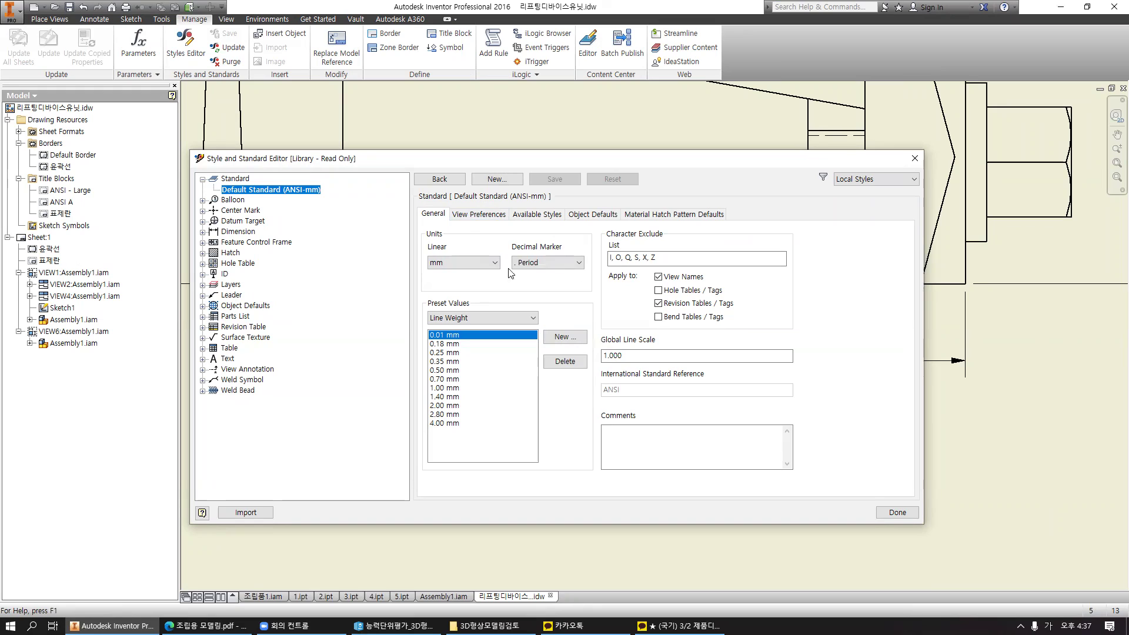
pyautogui.click(480, 218)
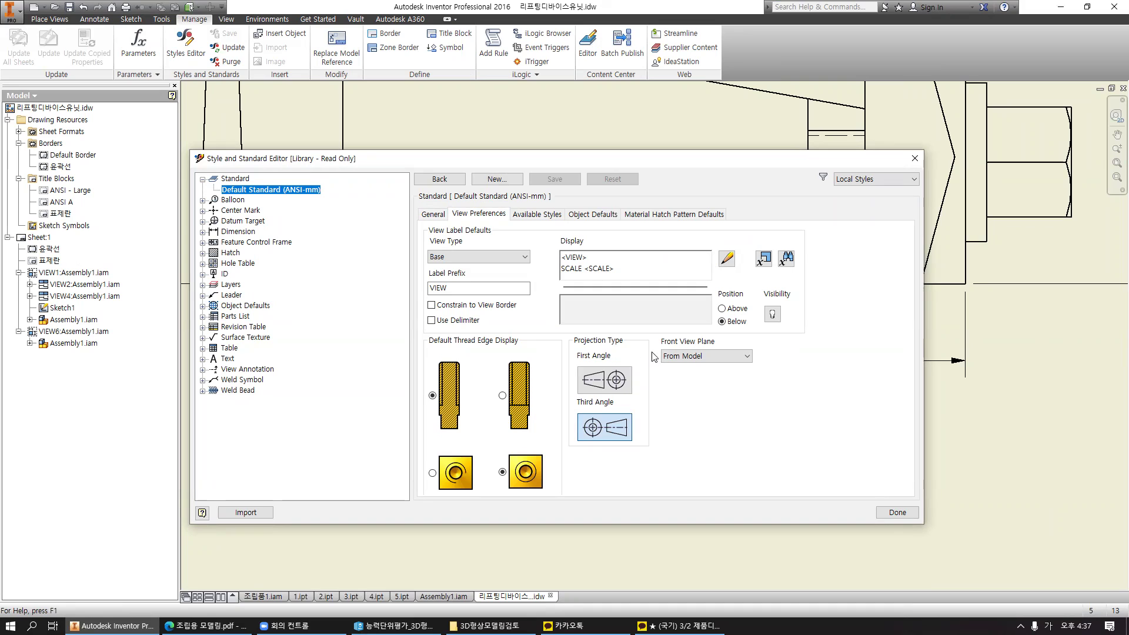
pyautogui.hotkey('ctrl', '2')
pyautogui.keyDown('ctrl'); pyautogui.moveTo(565, 347); pyautogui.dragTo(662, 365); pyautogui.keyUp('ctrl')
pyautogui.moveTo(570, 403)
pyautogui.mouseDown()
pyautogui.moveTo(586, 445)
pyautogui.moveTo(649, 451)
pyautogui.mouseUp()
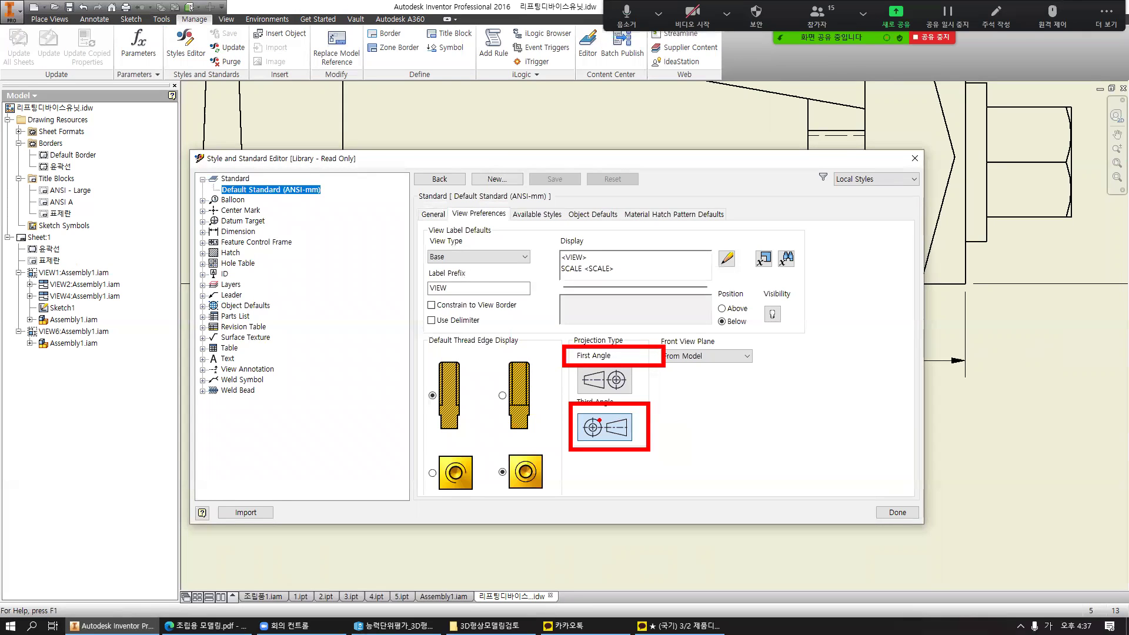
pyautogui.moveTo(580, 413)
pyautogui.mouseDown()
pyautogui.moveTo(588, 438)
pyautogui.moveTo(608, 414)
pyautogui.moveTo(617, 436)
pyautogui.moveTo(635, 417)
pyautogui.moveTo(647, 438)
pyautogui.moveTo(659, 421)
pyautogui.moveTo(660, 441)
pyautogui.mouseUp()
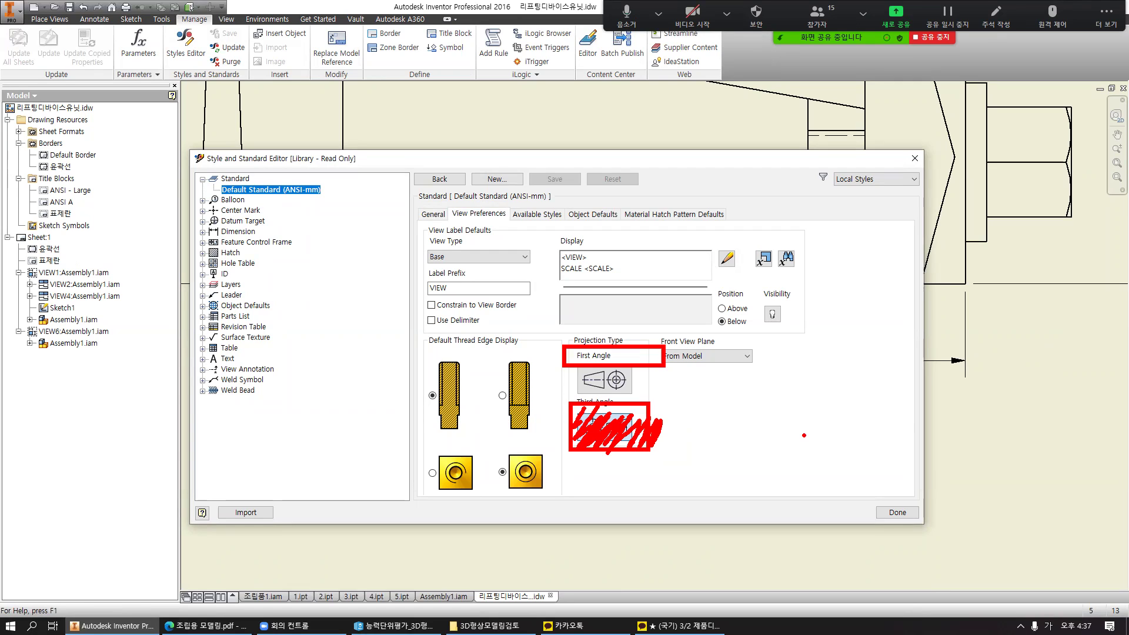
pyautogui.moveTo(459, 425)
pyautogui.mouseDown()
pyautogui.moveTo(429, 432)
pyautogui.moveTo(444, 360)
pyautogui.moveTo(467, 429)
pyautogui.moveTo(442, 353)
pyautogui.moveTo(467, 425)
pyautogui.mouseUp()
pyautogui.moveTo(550, 474)
pyautogui.mouseDown()
pyautogui.moveTo(513, 448)
pyautogui.moveTo(545, 488)
pyautogui.mouseUp()
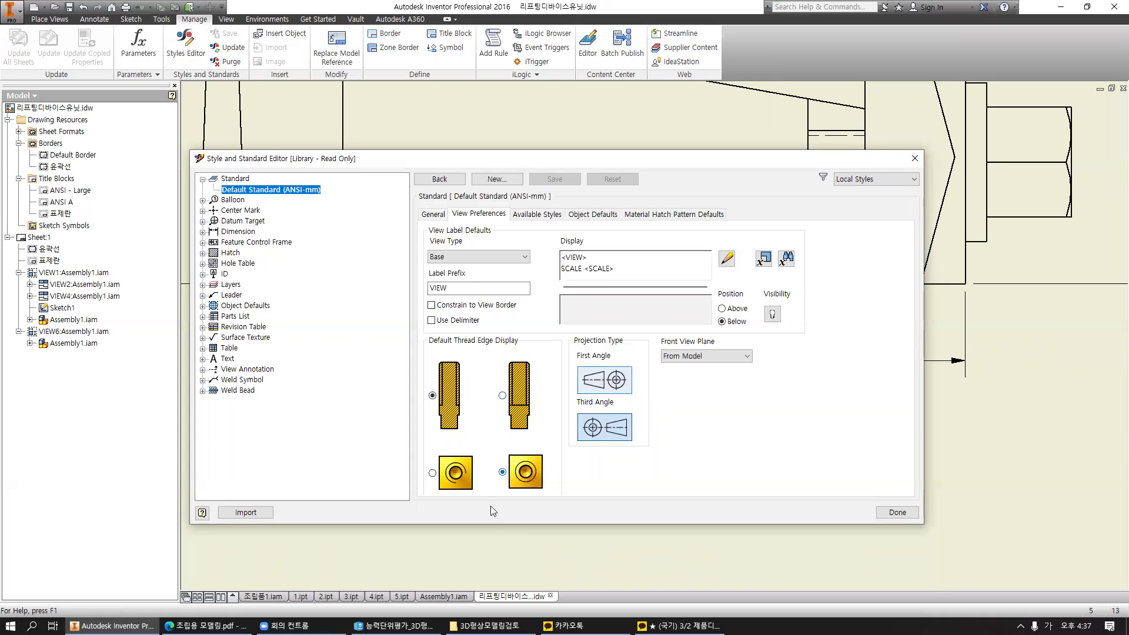
# Swap both default thread edge display options to their alternatives, check the remaining standard settings, save the edits and close the editor.
pyautogui.click(451, 472)
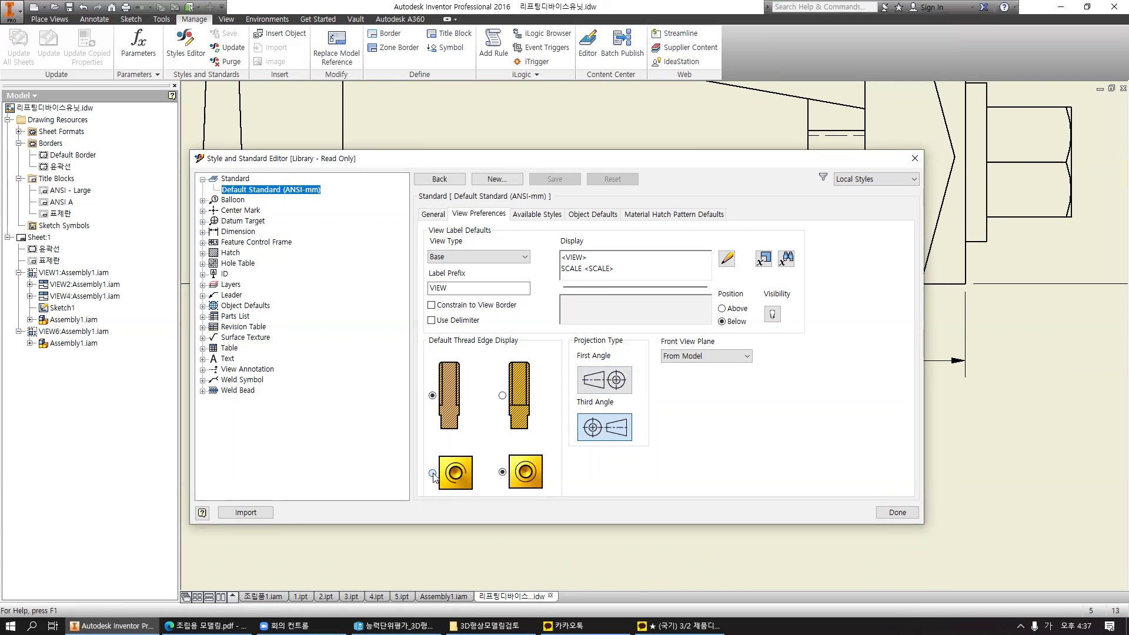
pyautogui.click(503, 397)
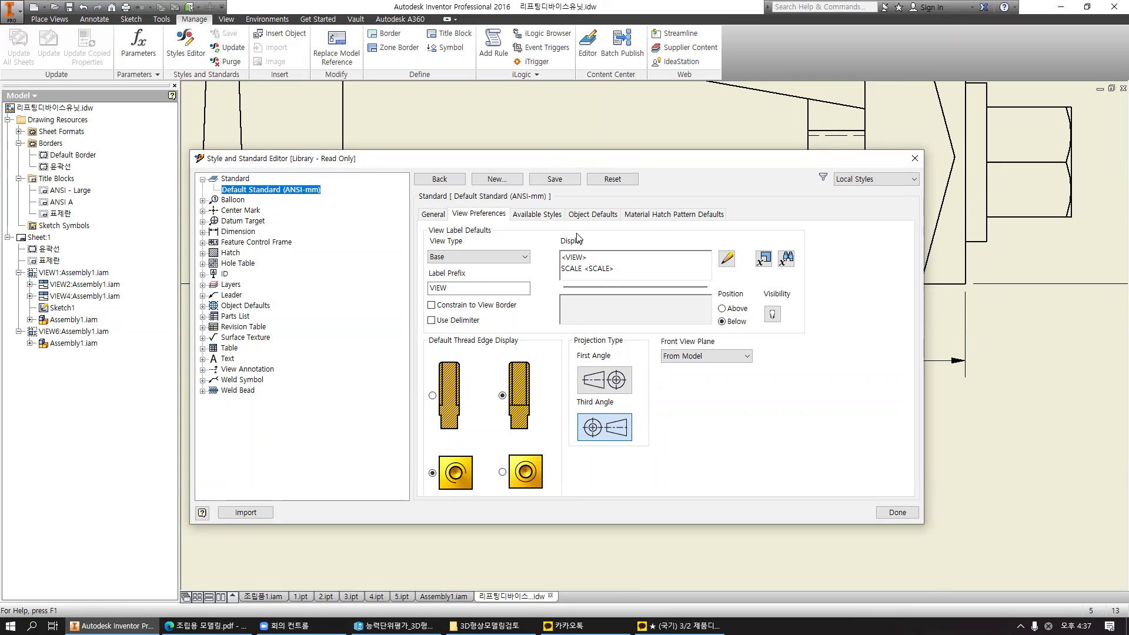
pyautogui.click(538, 214)
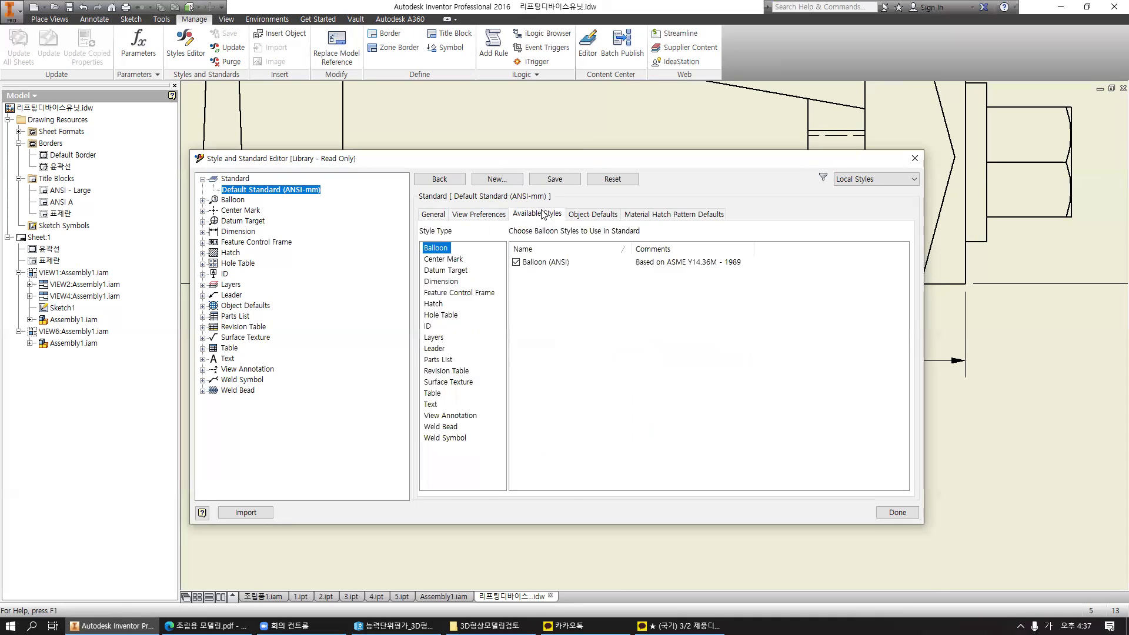
pyautogui.click(594, 213)
pyautogui.click(647, 216)
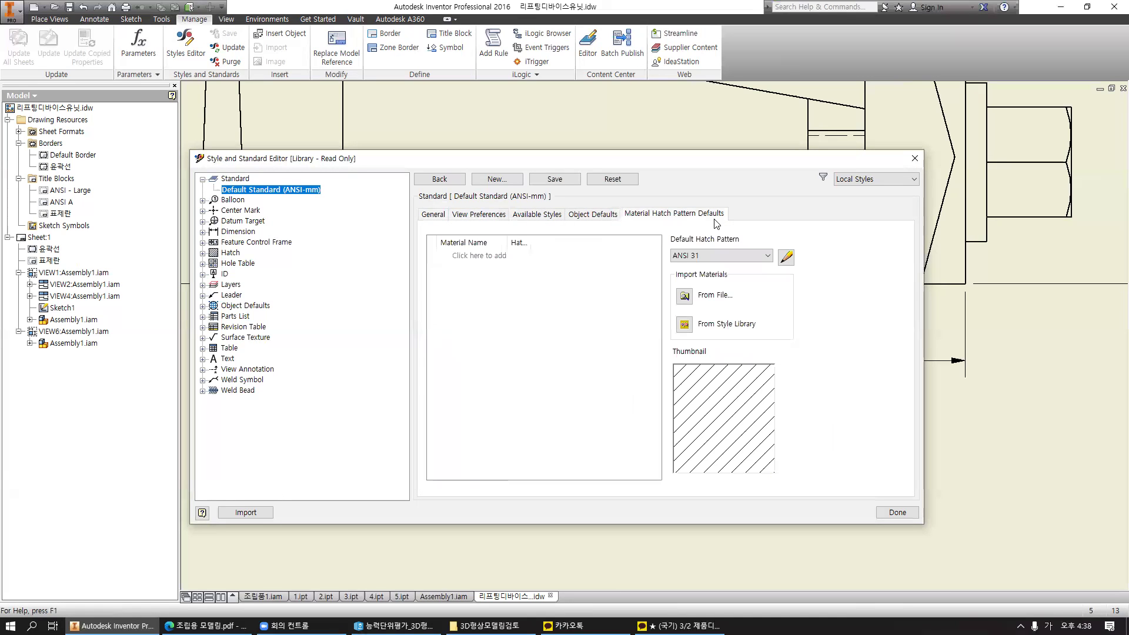
pyautogui.click(577, 216)
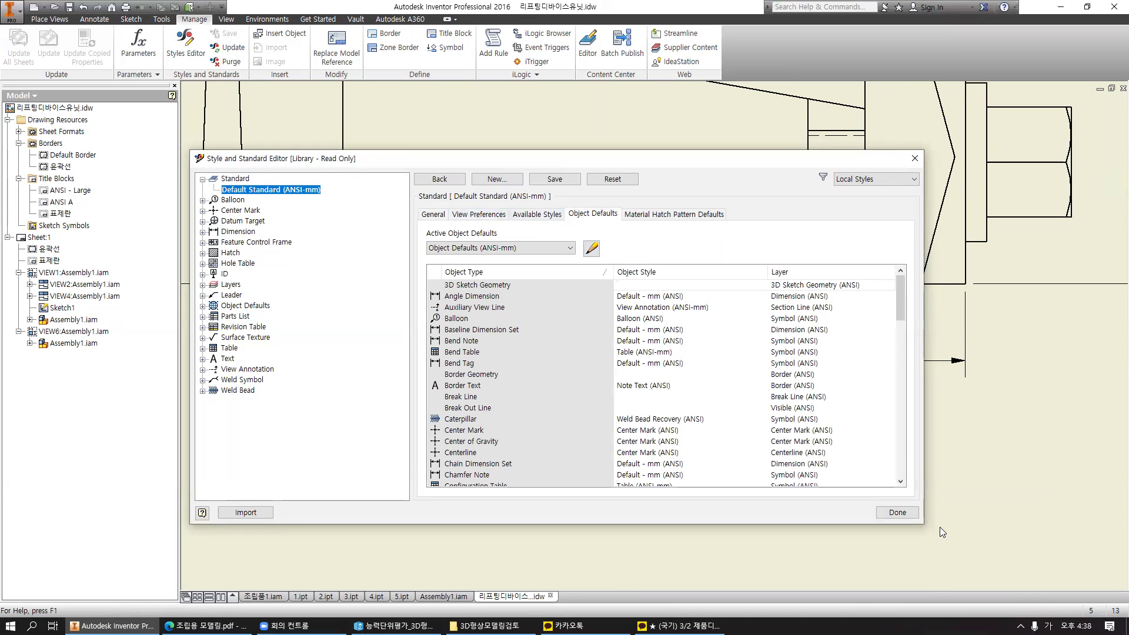
pyautogui.click(889, 512)
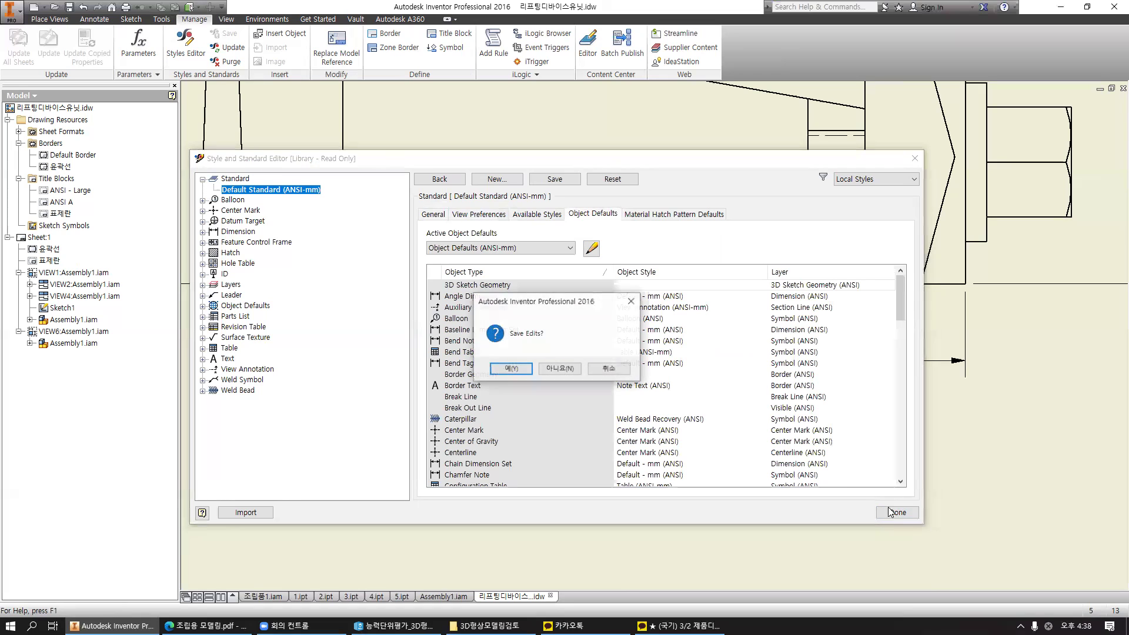
pyautogui.click(510, 368)
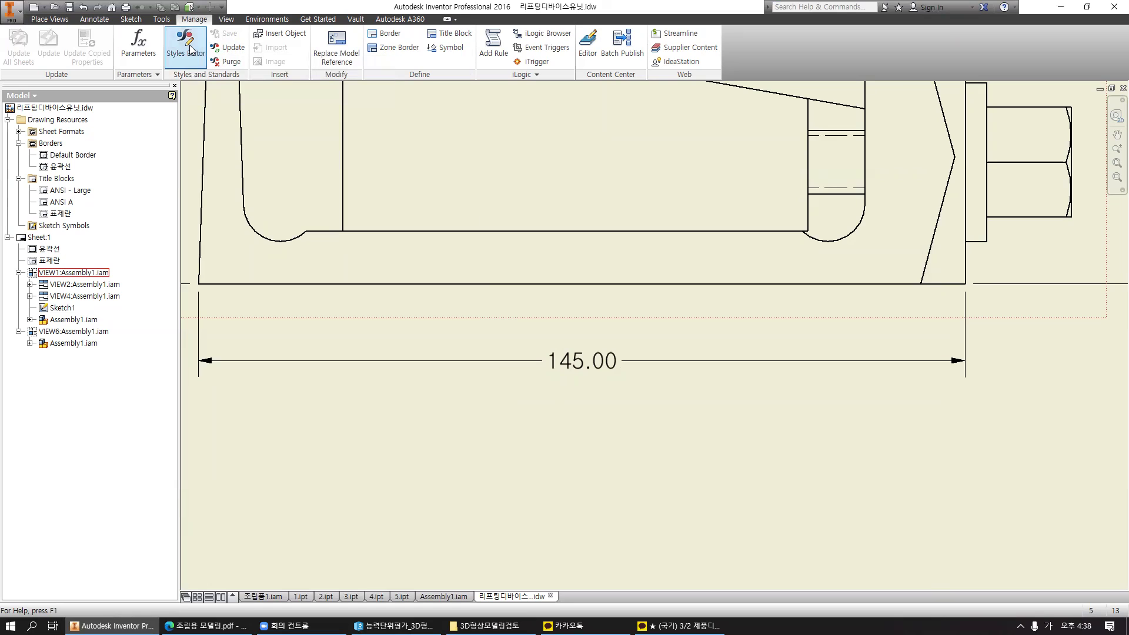
# Open the Default (ANSI) dimension style in the Style and Standard Editor and turn on leading zeros for angular dimensions.
pyautogui.click(190, 45)
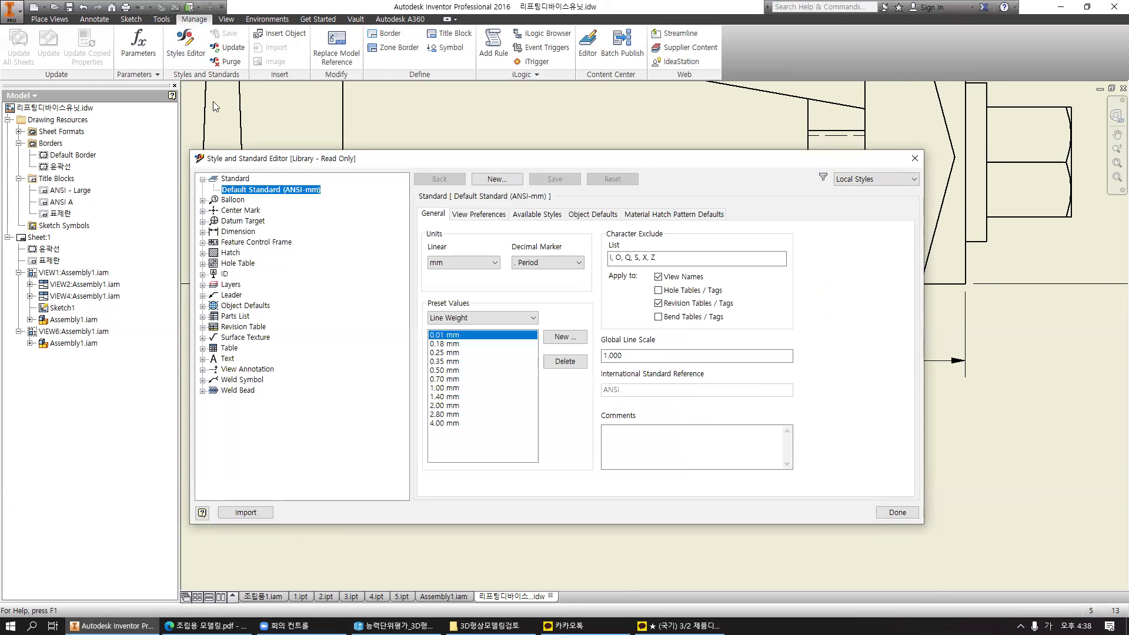
pyautogui.click(237, 232)
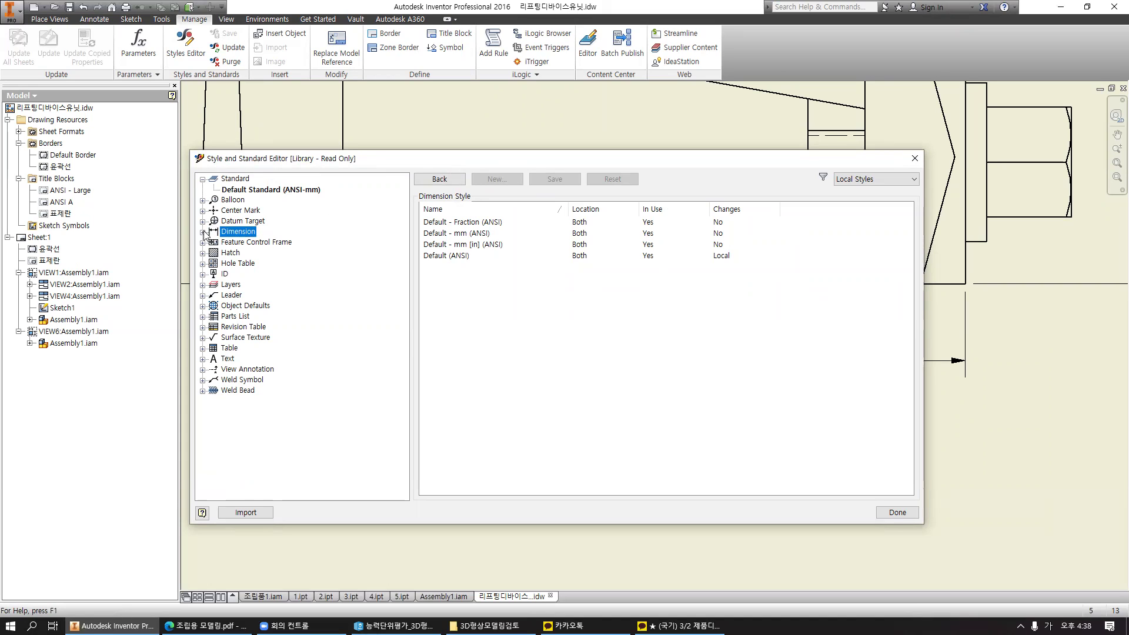
pyautogui.doubleClick(234, 231)
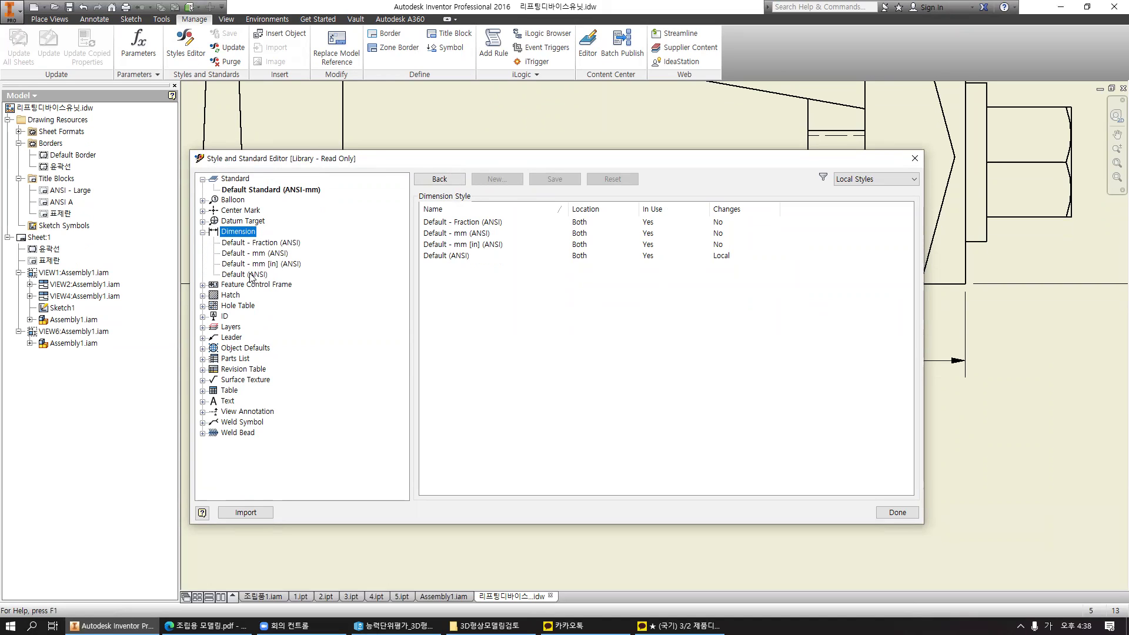
pyautogui.click(244, 274)
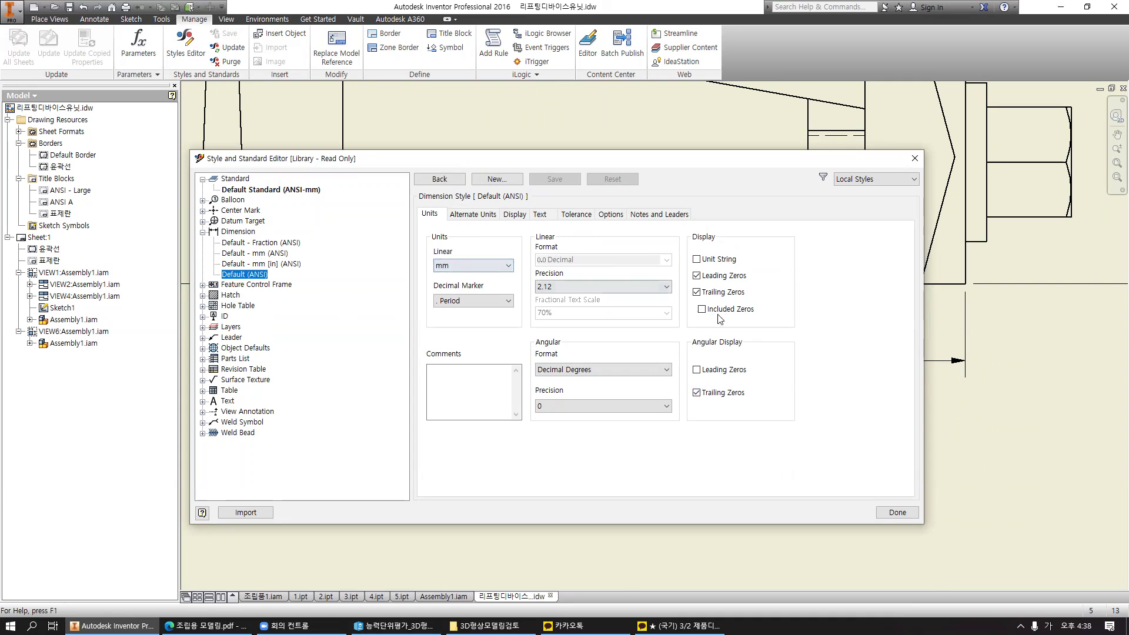
pyautogui.click(696, 370)
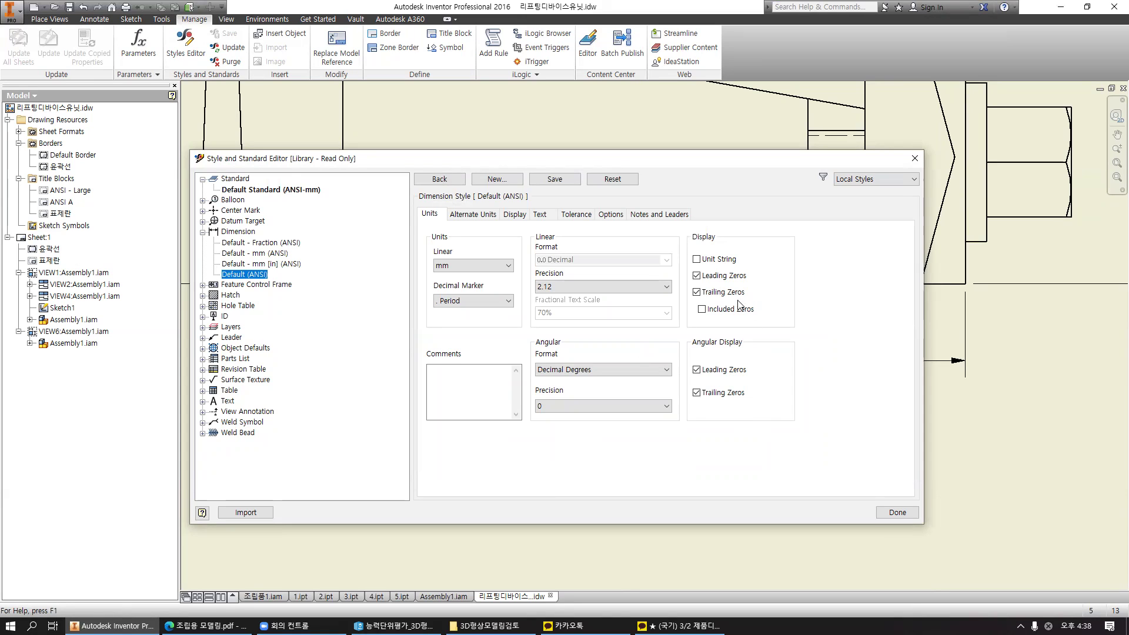
# Choose the connecting line option for outside arrows in the Default (ANSI) style, then save the edits while switching to Default - mm (ANSI).
pyautogui.click(473, 216)
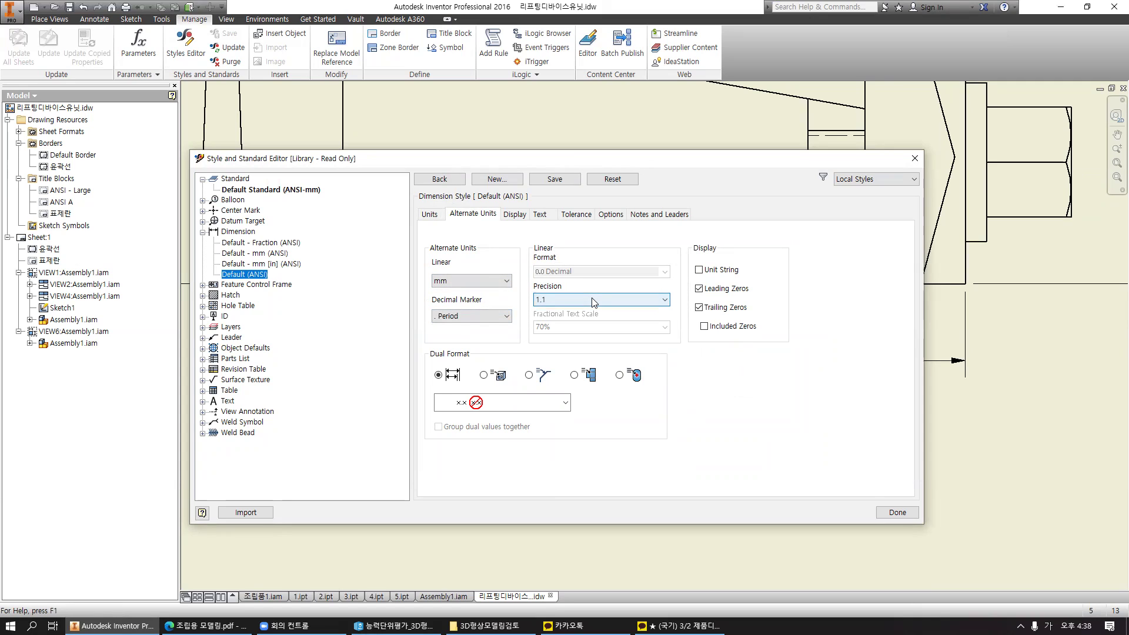
pyautogui.click(524, 216)
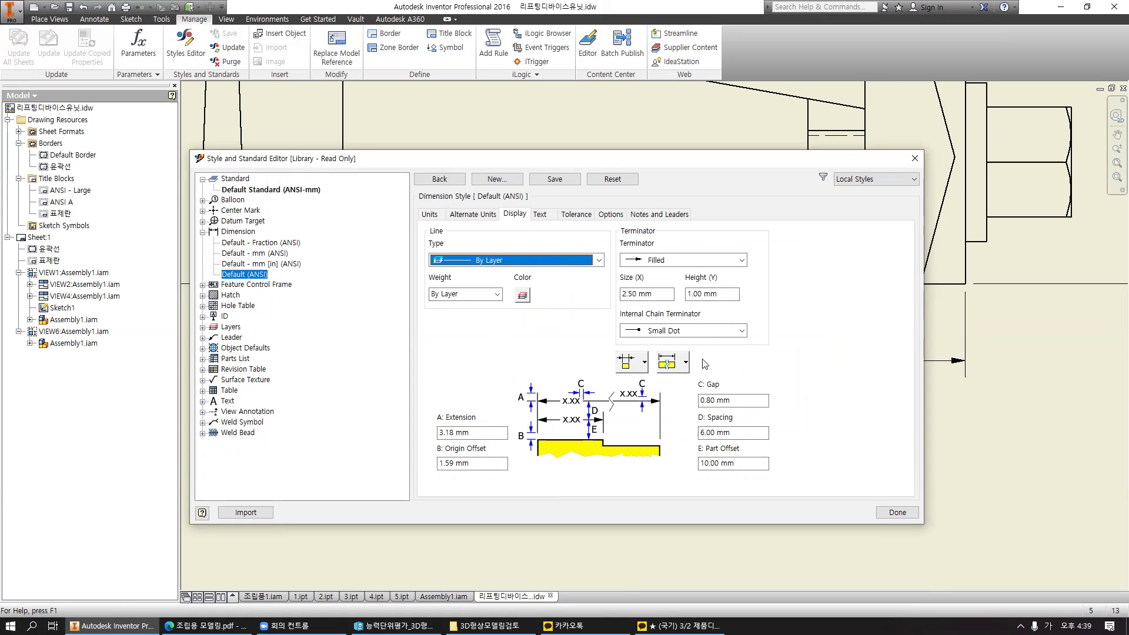
pyautogui.click(644, 366)
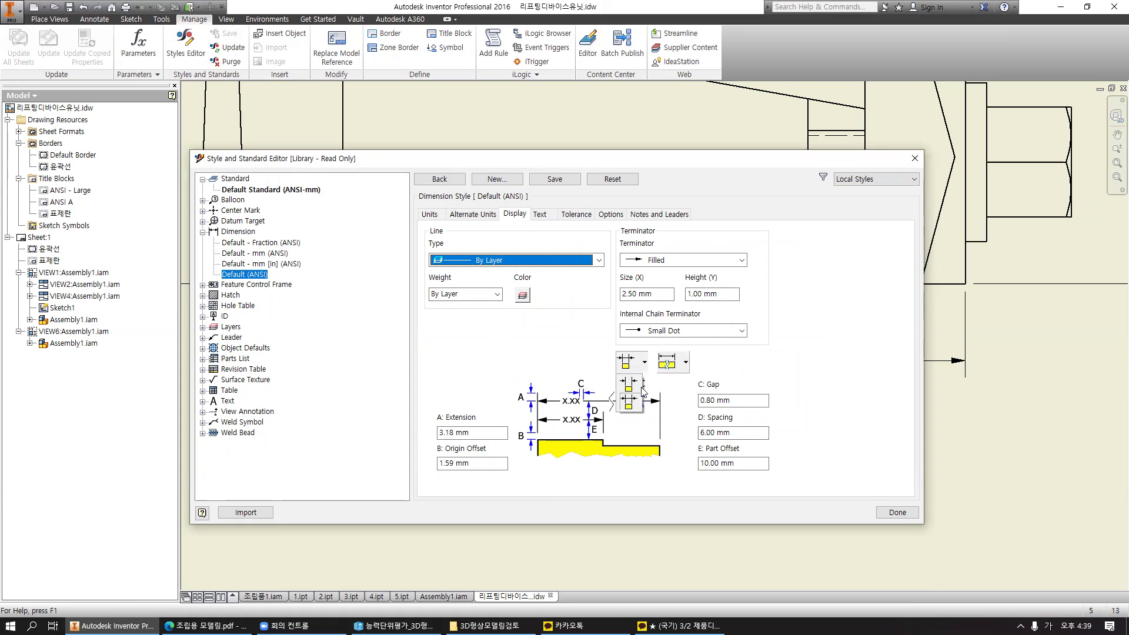
pyautogui.click(629, 404)
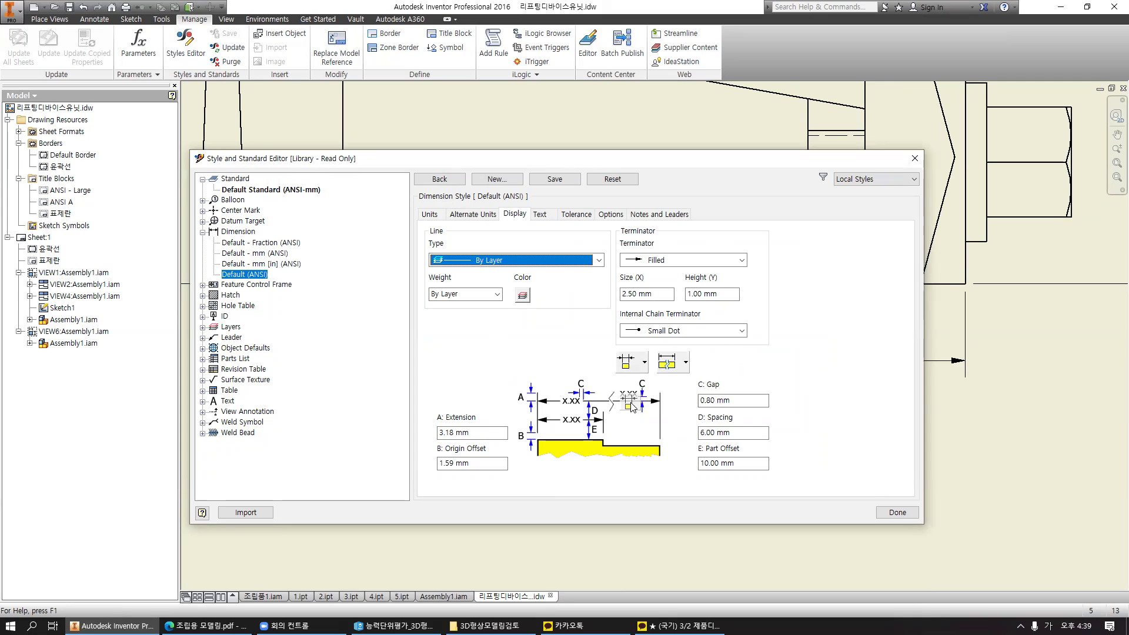
pyautogui.click(256, 254)
pyautogui.click(514, 368)
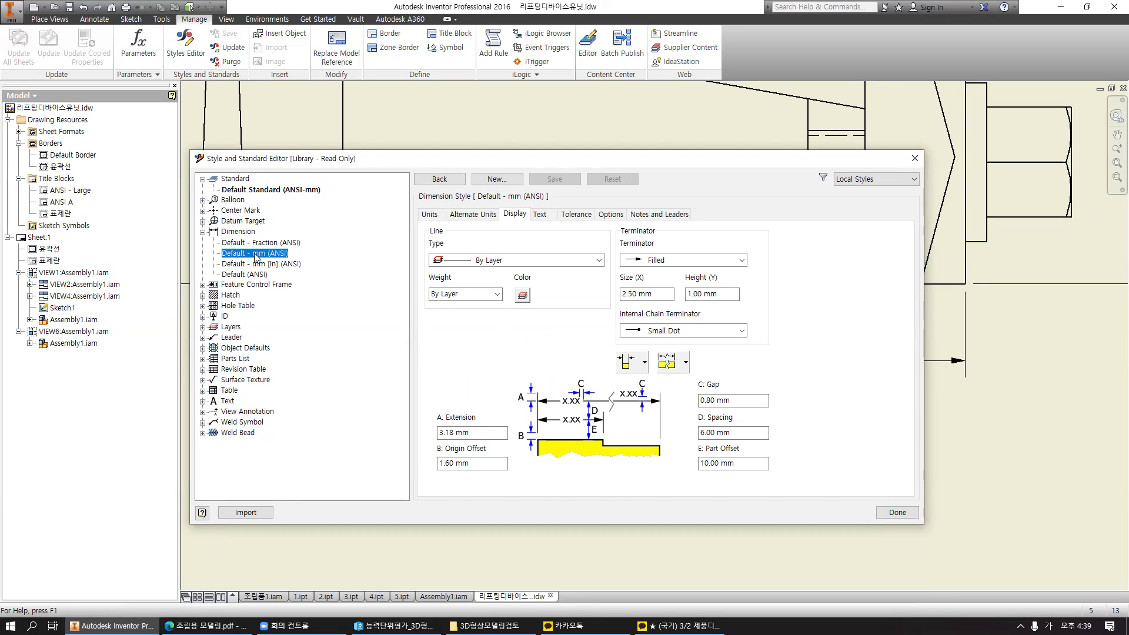
# In the Default - mm (ANSI) dimension style, turn on linear and angular leading zeros and set the linear precision to 1.1.
pyautogui.click(253, 274)
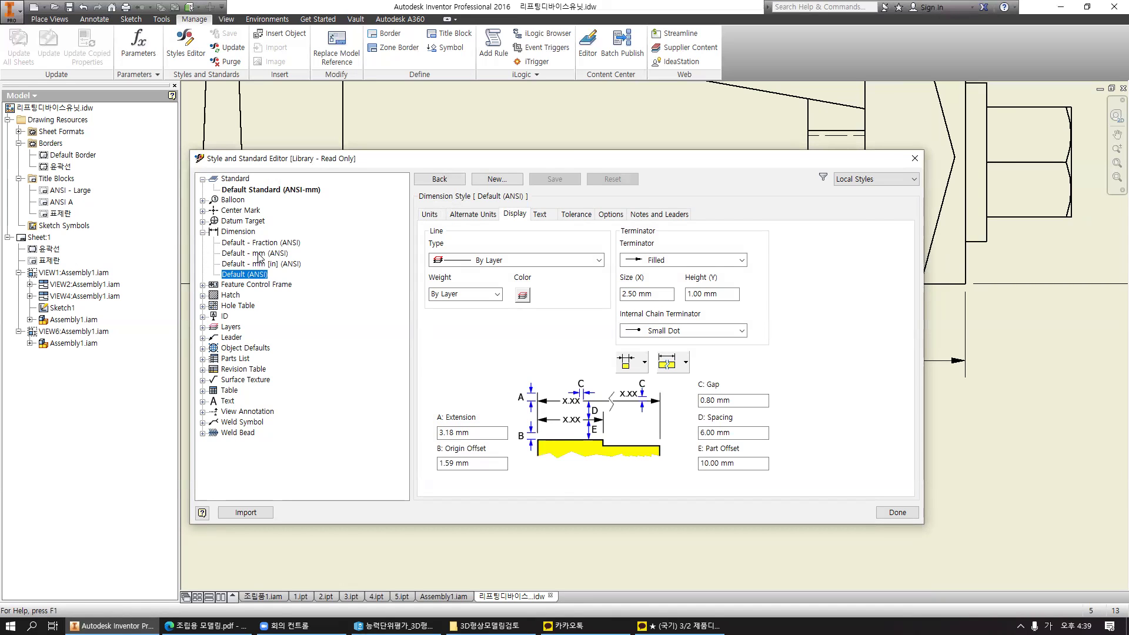
pyautogui.click(258, 253)
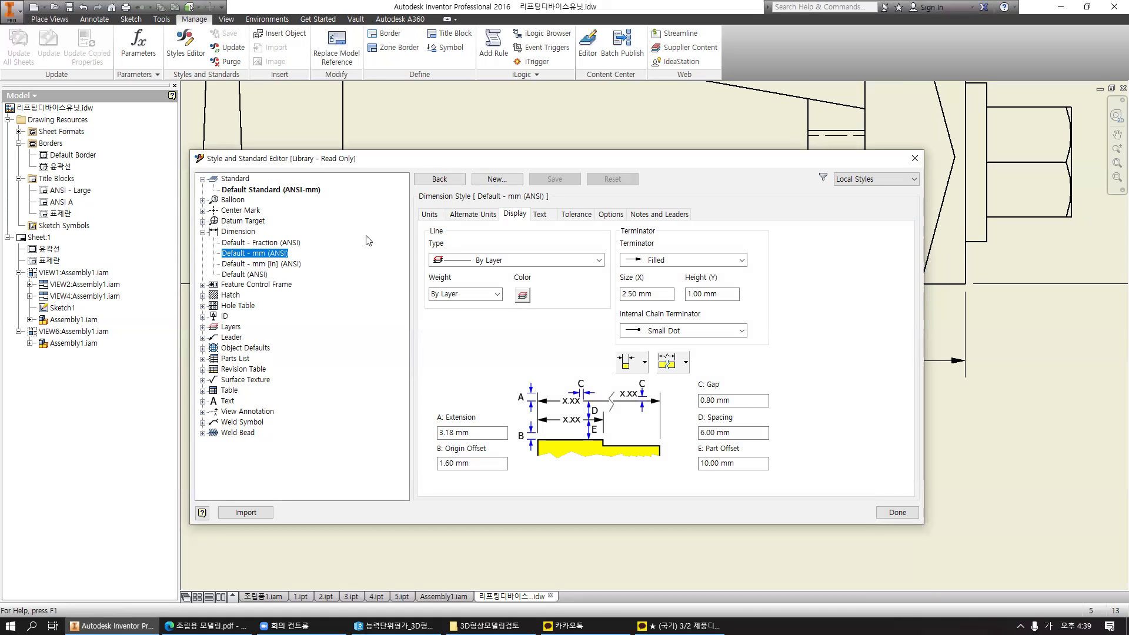
pyautogui.click(435, 215)
pyautogui.click(695, 270)
pyautogui.click(695, 364)
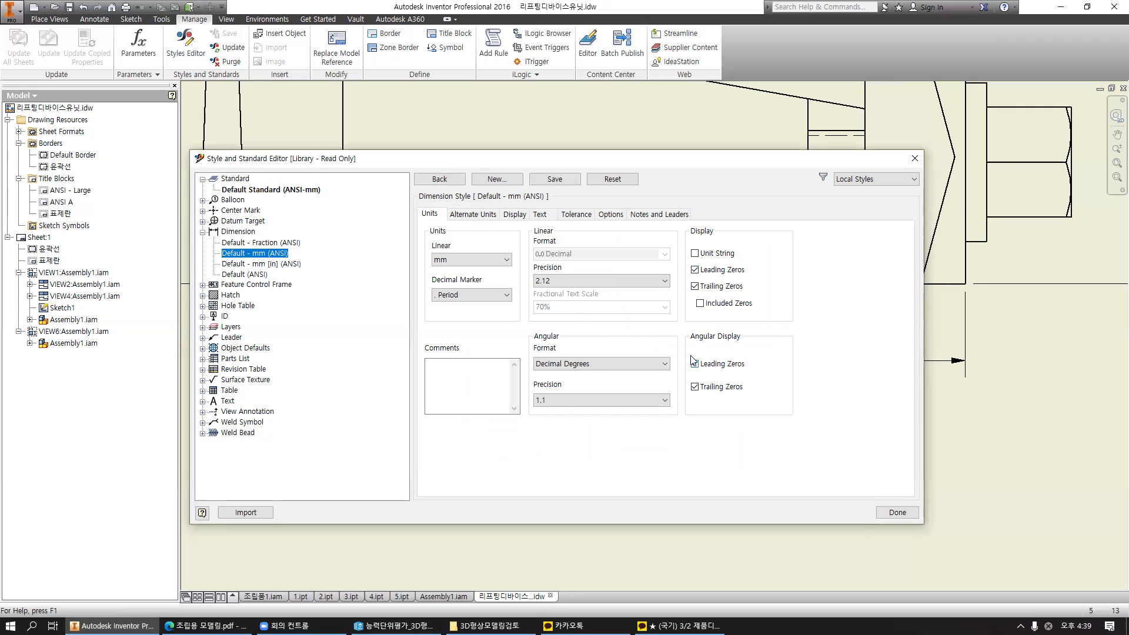
pyautogui.click(653, 282)
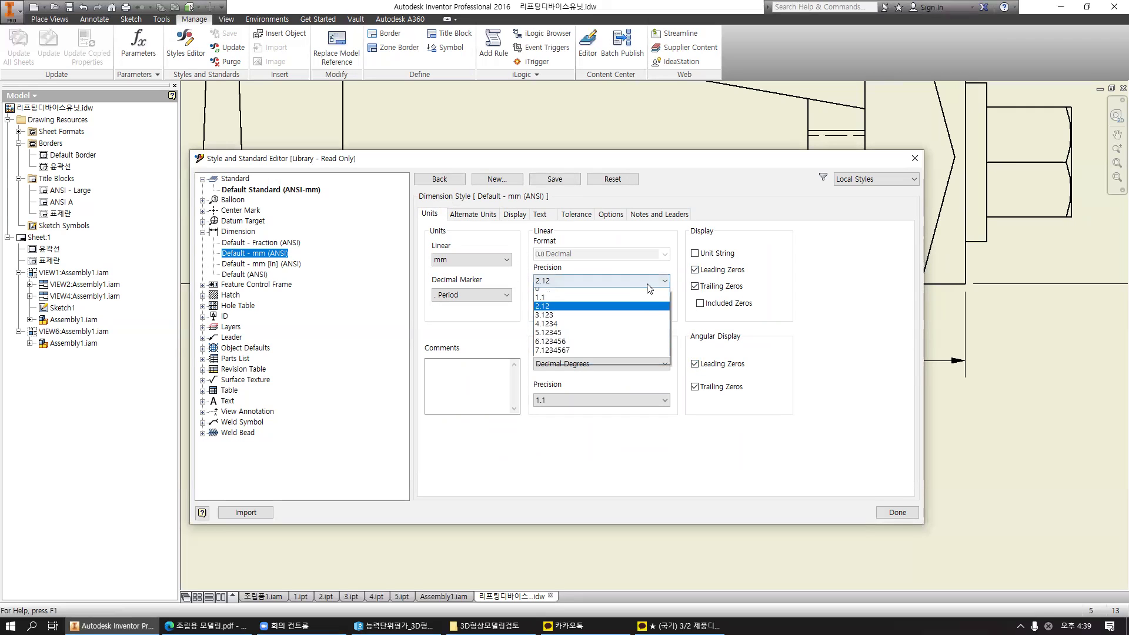
pyautogui.click(589, 302)
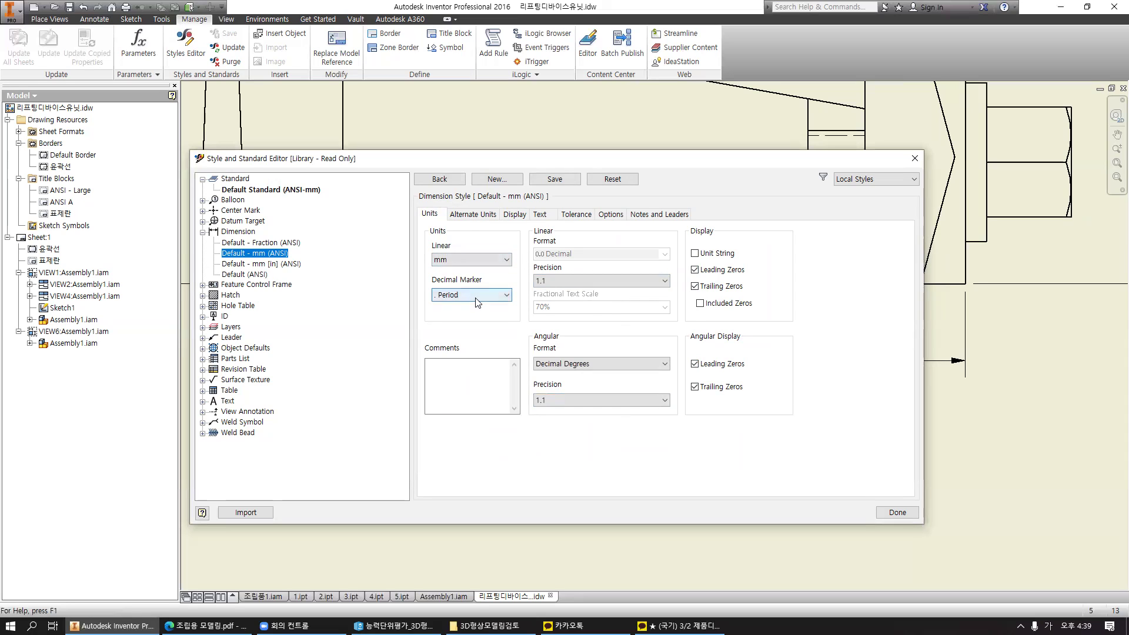
# Examine the alternate units of the Default - mm (ANSI) style and the size and height of its arrow terminators.
pyautogui.click(473, 215)
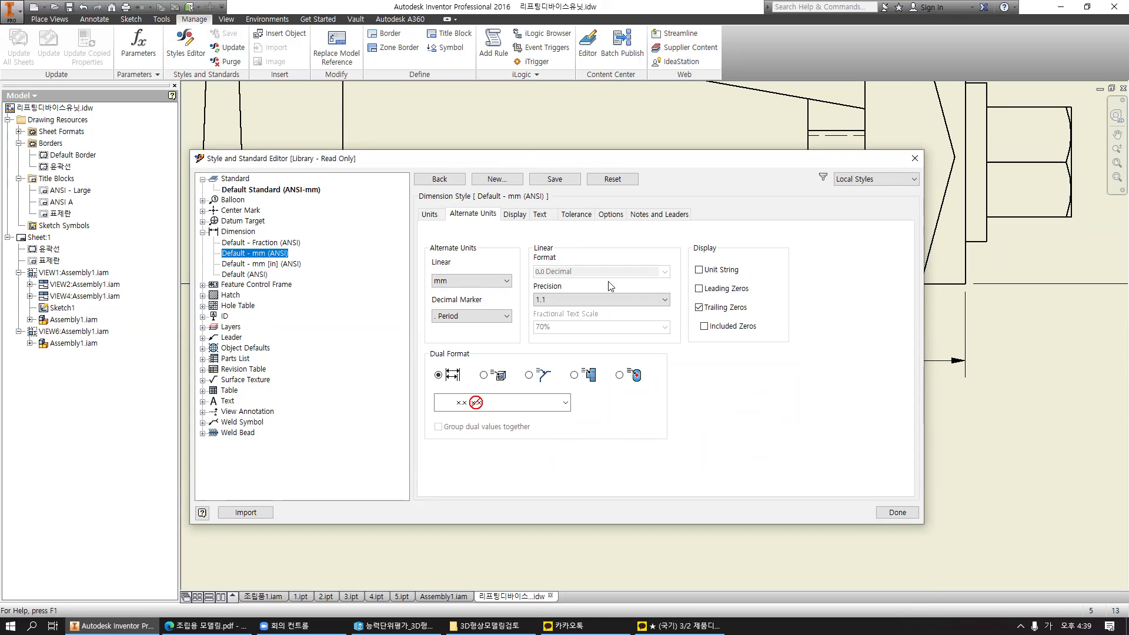
pyautogui.click(515, 215)
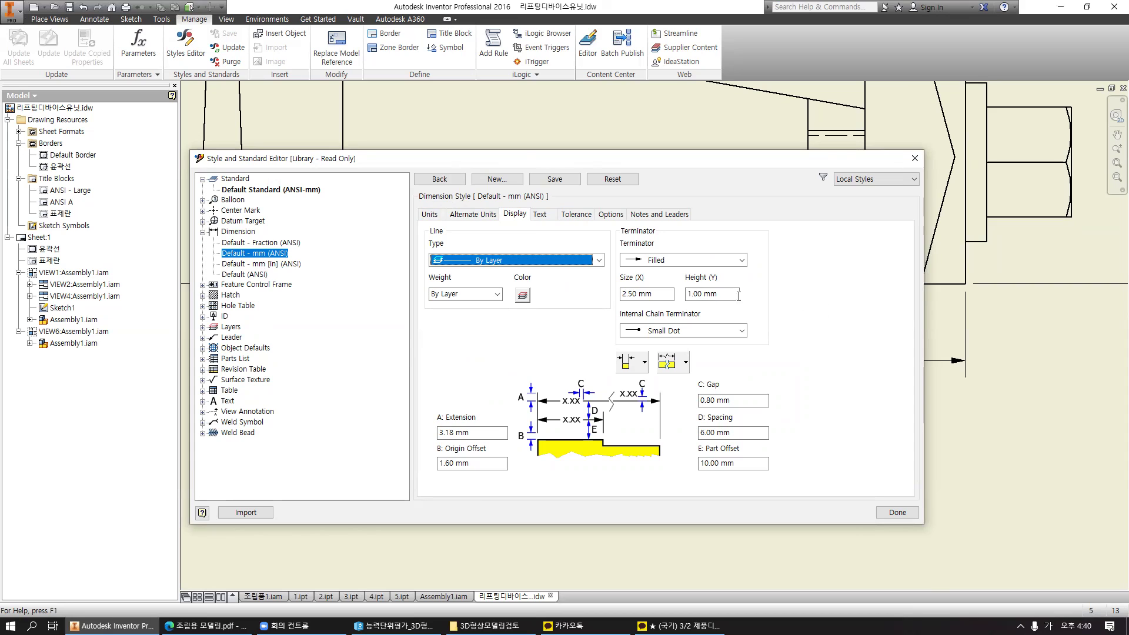
pyautogui.doubleClick(646, 293)
pyautogui.click(662, 294)
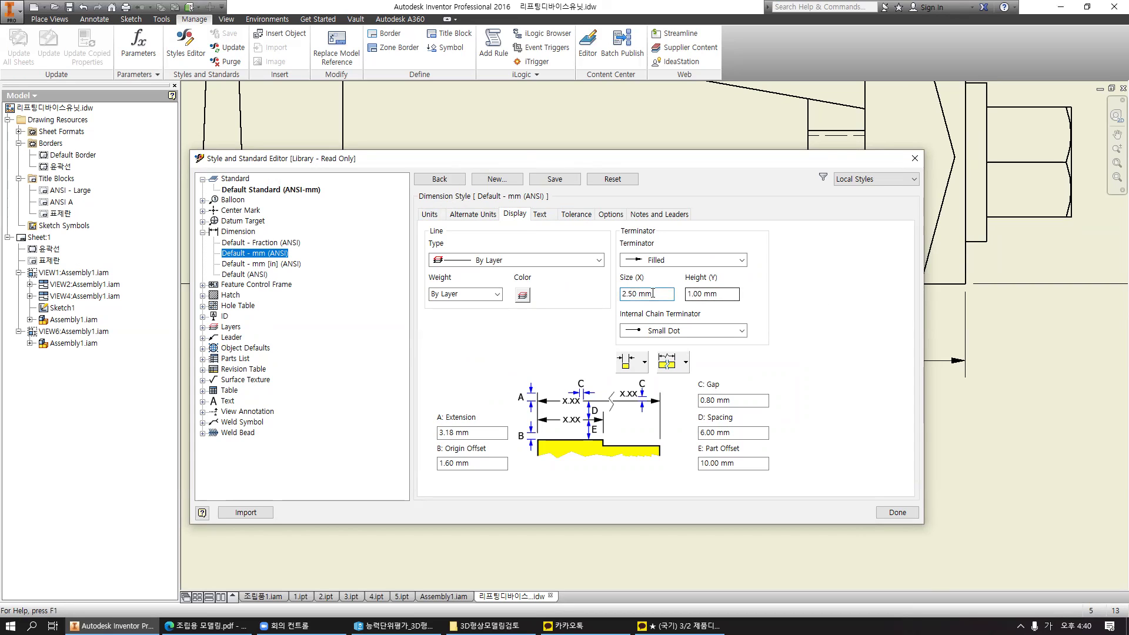
pyautogui.moveTo(655, 293); pyautogui.dragTo(600, 300)
pyautogui.click(727, 293)
pyautogui.click(735, 293)
pyautogui.moveTo(662, 294); pyautogui.dragTo(617, 302)
pyautogui.click(729, 294)
pyautogui.click(657, 294)
pyautogui.click(730, 294)
pyautogui.click(660, 295)
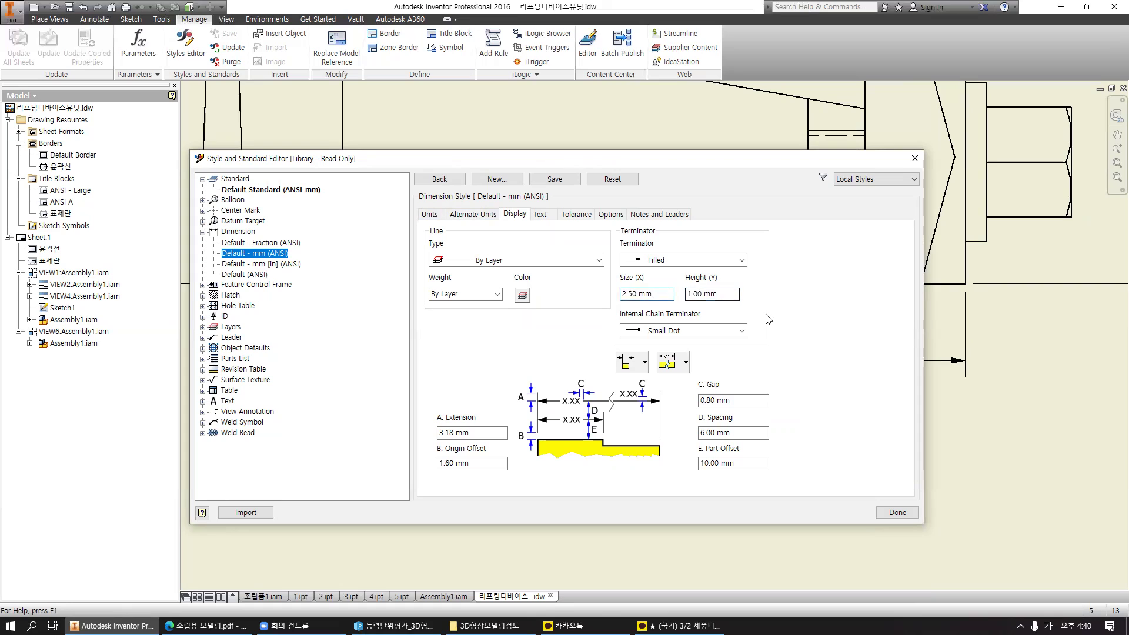
# Set the Default - mm (ANSI) style to draw a connecting line between outside arrows and to use the unbroken dimension line.
pyautogui.click(643, 365)
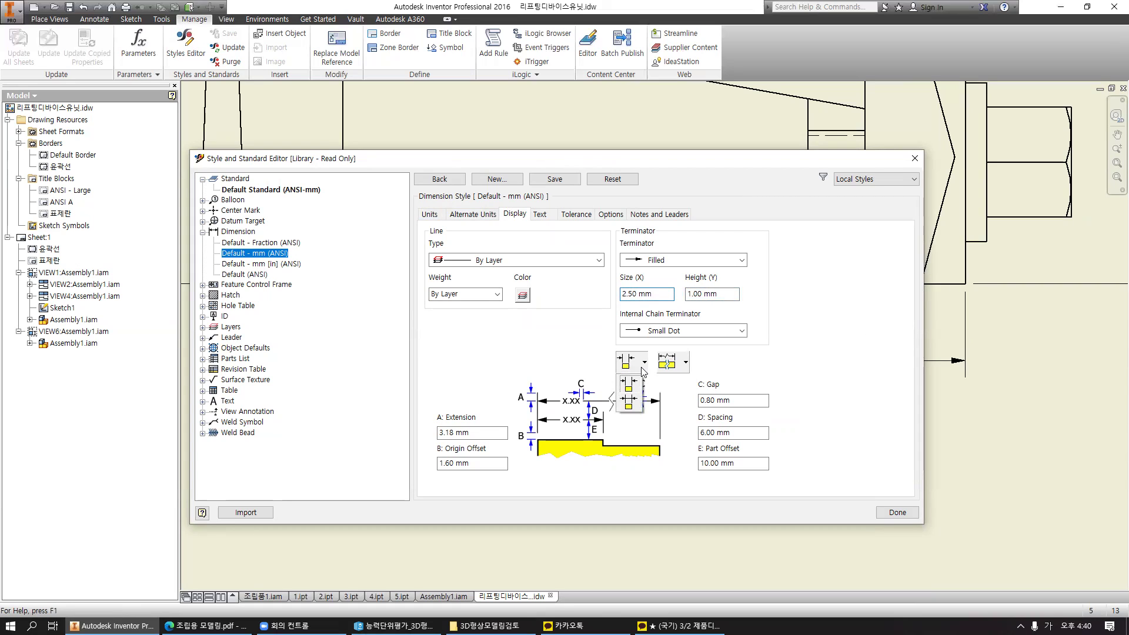
pyautogui.click(632, 406)
pyautogui.click(685, 363)
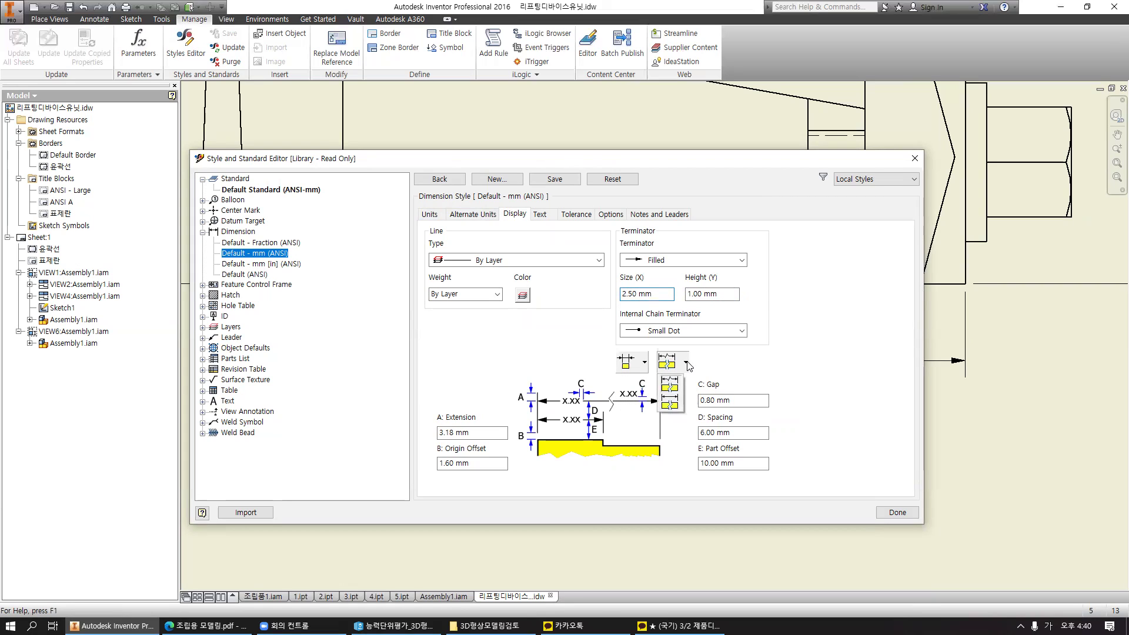
pyautogui.click(673, 406)
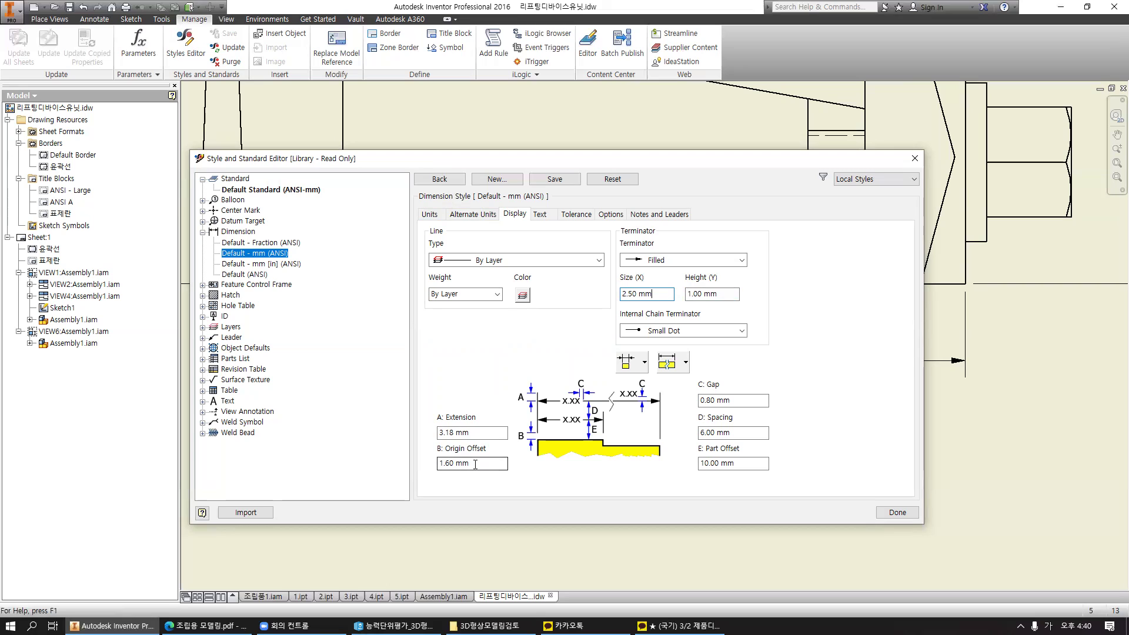
# Set the extension line's extension (A) to 2 mm in the Default - mm (ANSI) display settings and check the gap value.
pyautogui.click(490, 433)
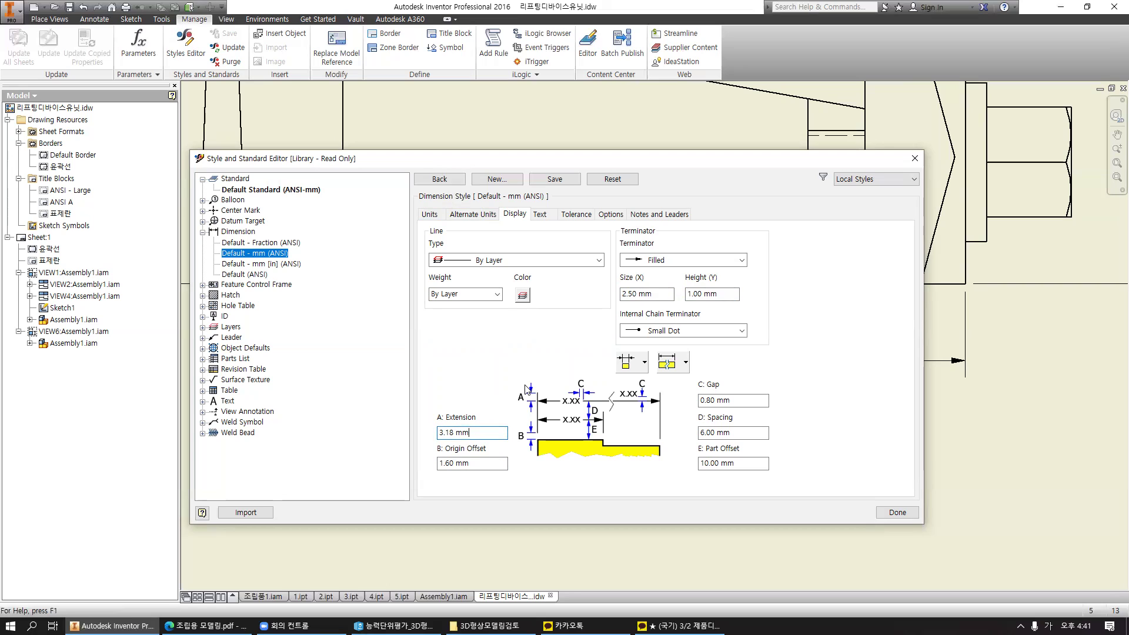
pyautogui.moveTo(470, 434); pyautogui.dragTo(421, 437)
pyautogui.write('2')
pyautogui.moveTo(752, 404); pyautogui.dragTo(675, 410)
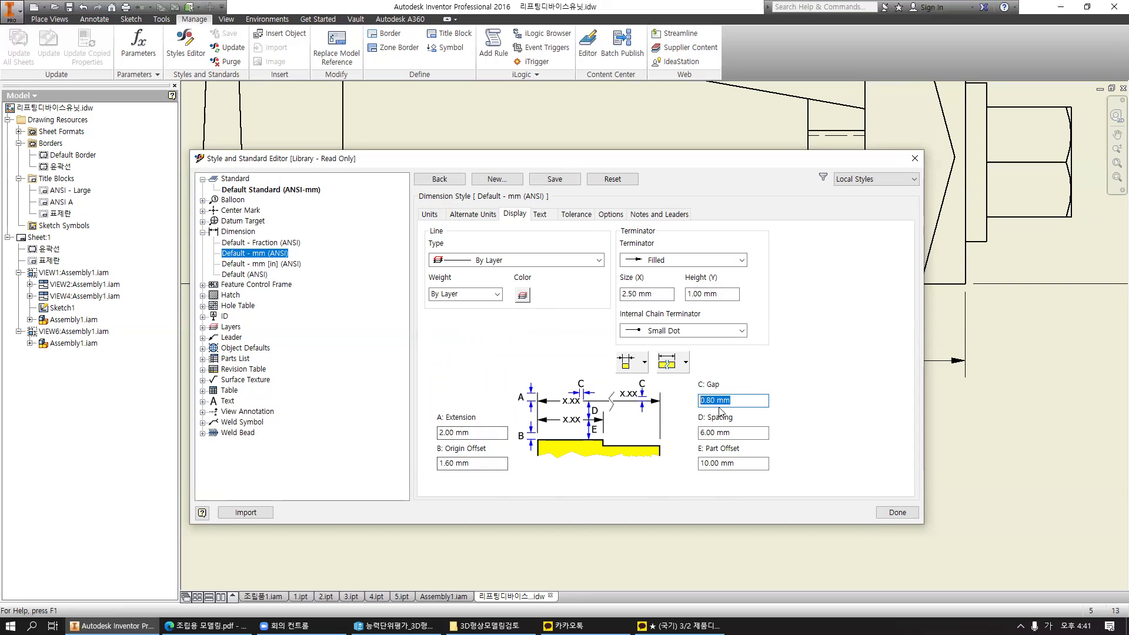
# Save the dimension style edits, review the font and height of its primary text style Note Text (ANSI), and close the editor.
pyautogui.click(541, 215)
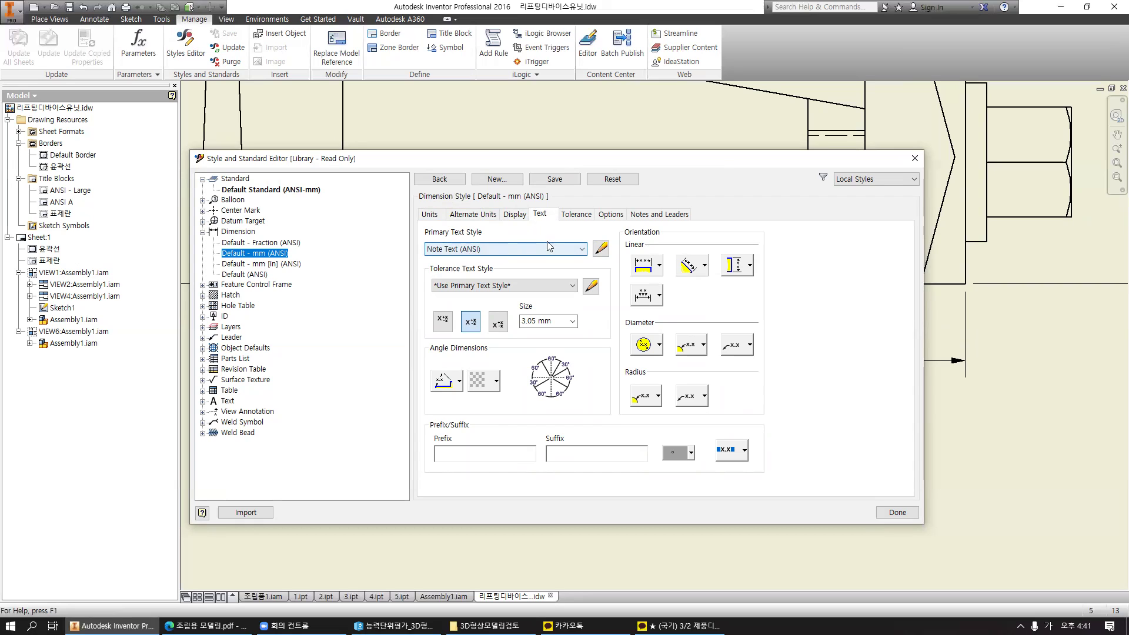
pyautogui.click(601, 250)
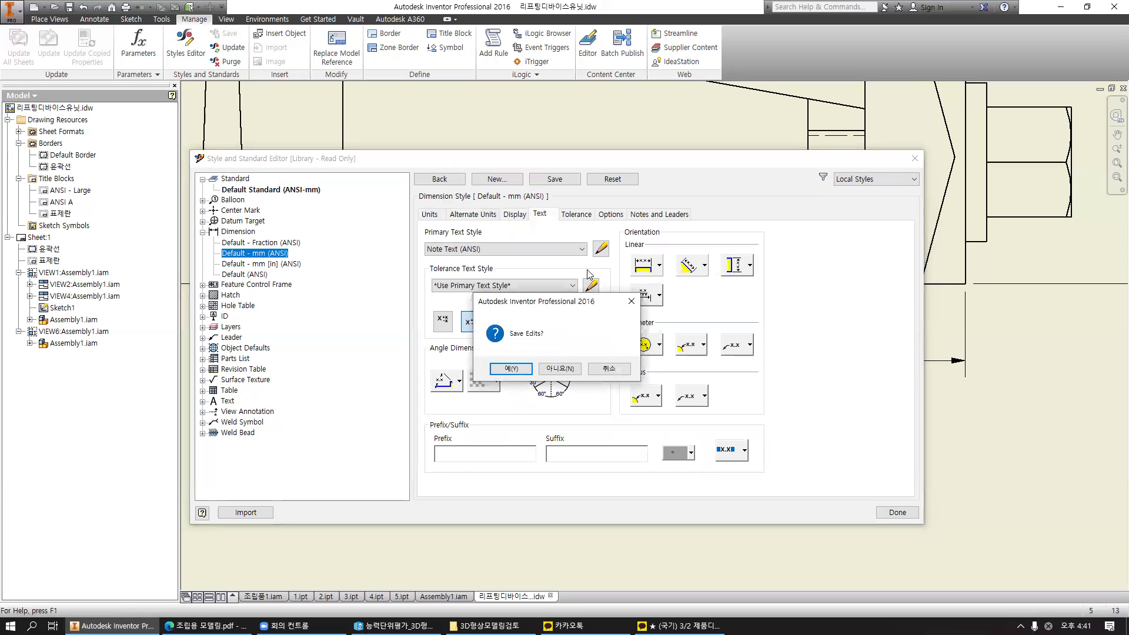
pyautogui.click(511, 369)
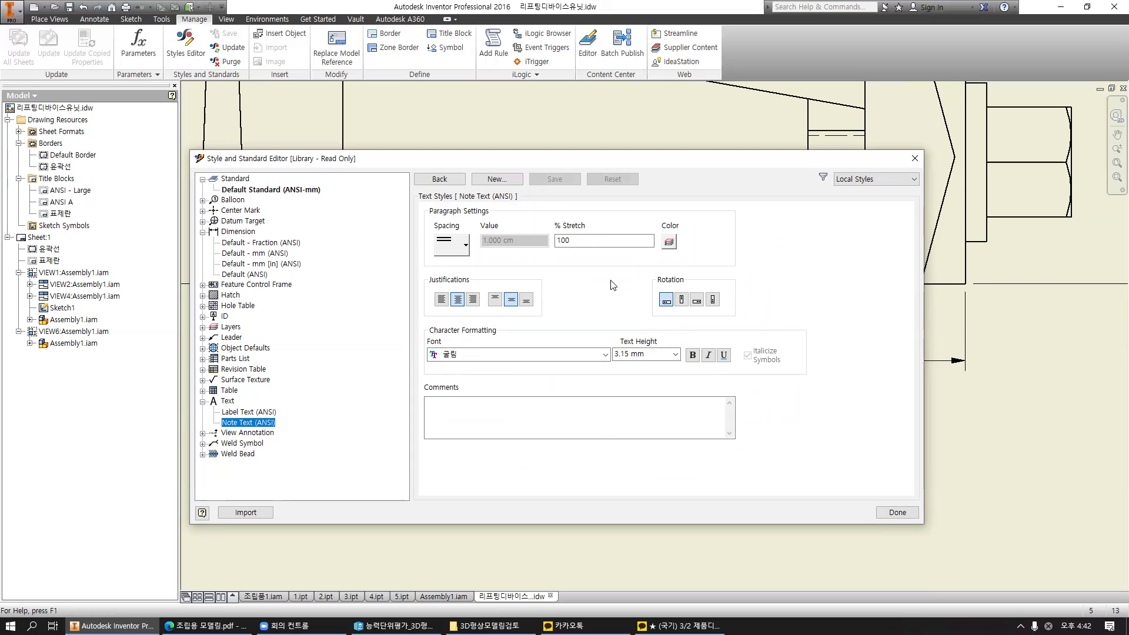
pyautogui.click(897, 513)
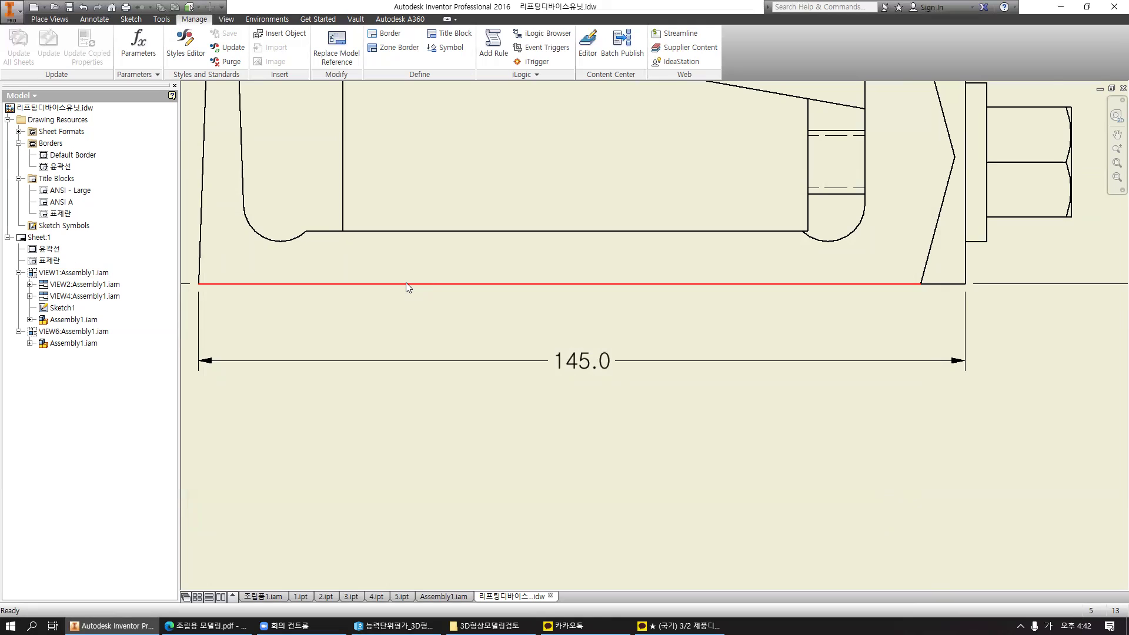
# Open the Default - mm (ANSI) dimension style and review its units, alternate units and display settings.
pyautogui.scroll(-5, 406, 283)
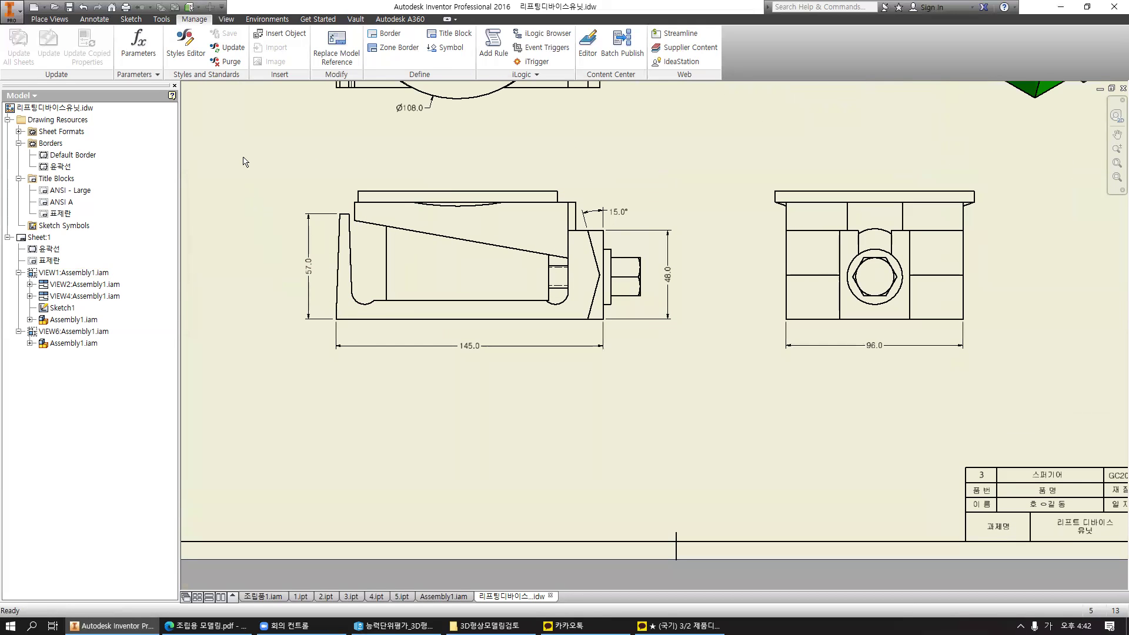
pyautogui.click(185, 42)
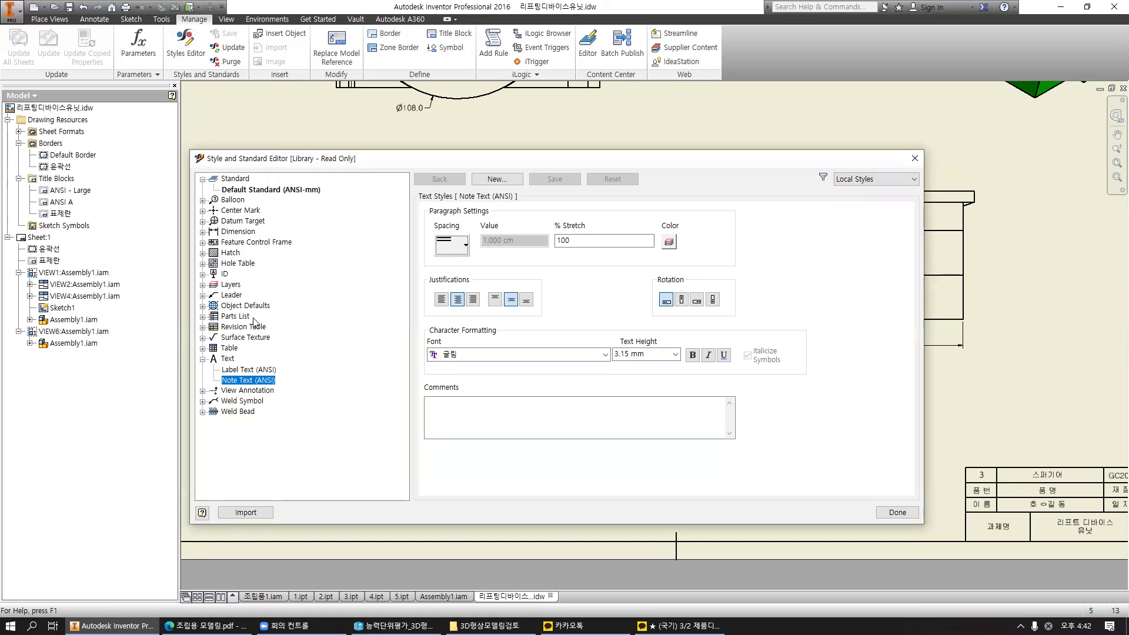
pyautogui.click(228, 233)
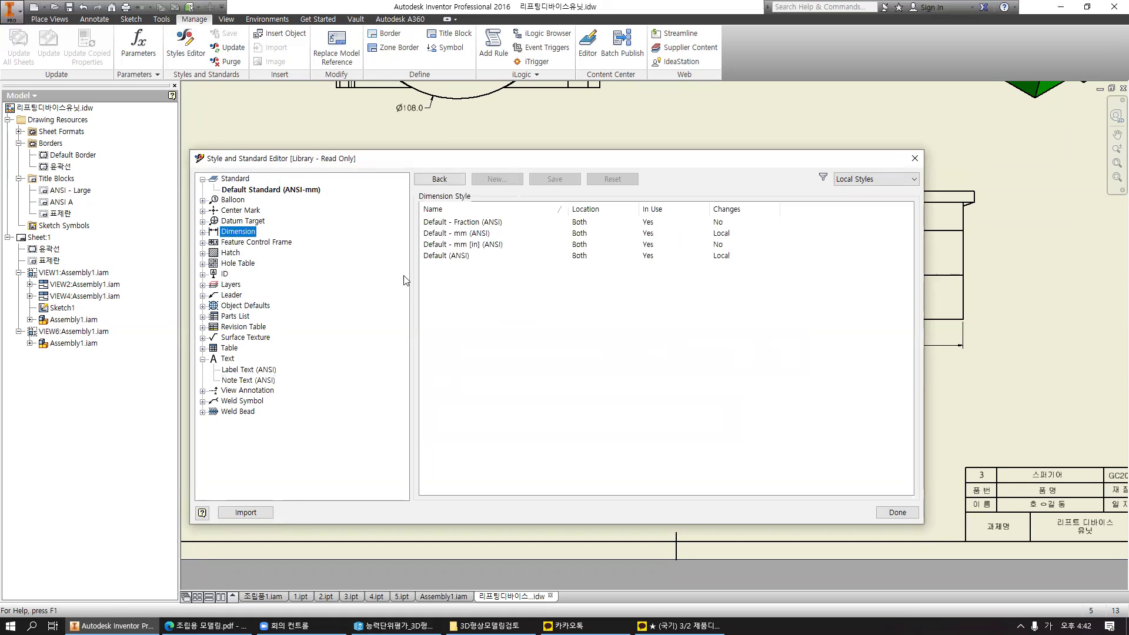
pyautogui.click(471, 235)
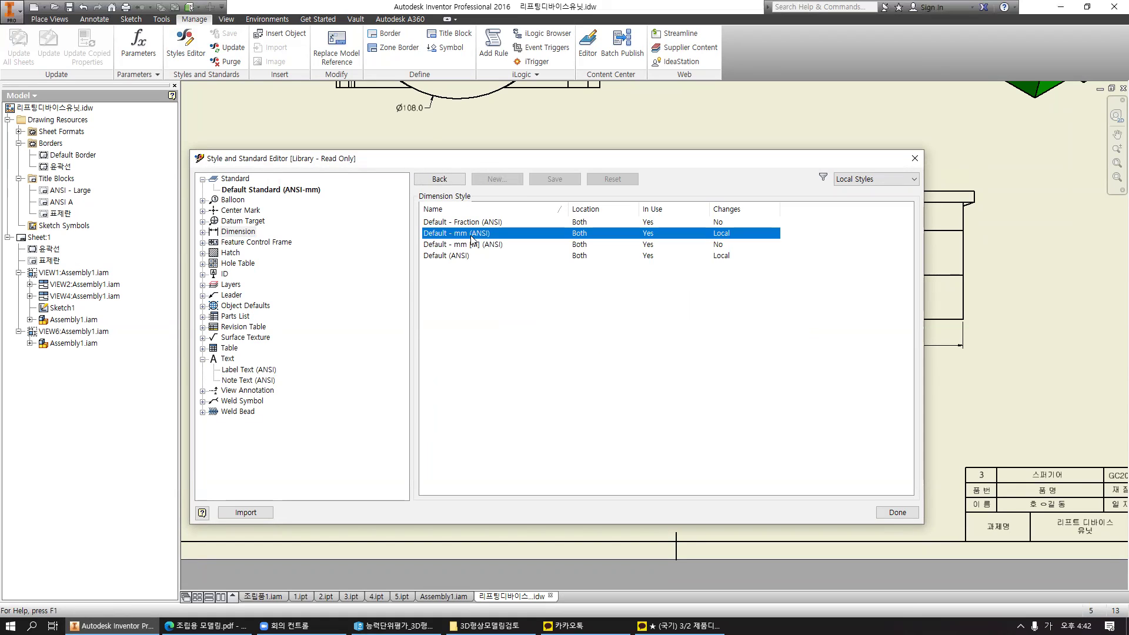
pyautogui.doubleClick(472, 235)
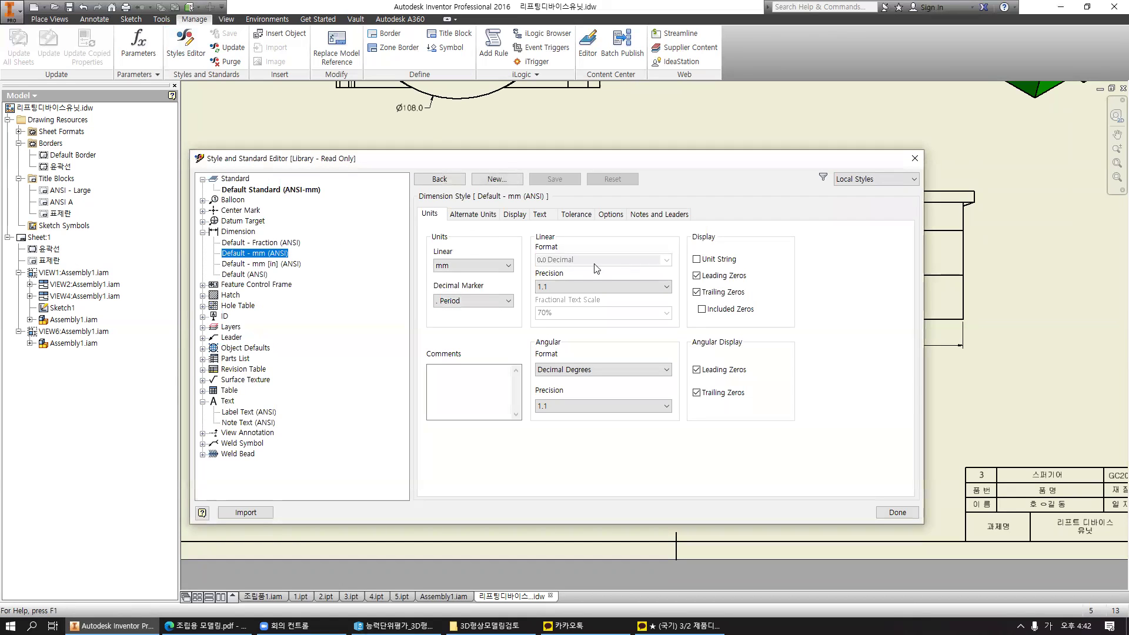
pyautogui.click(482, 214)
pyautogui.click(516, 216)
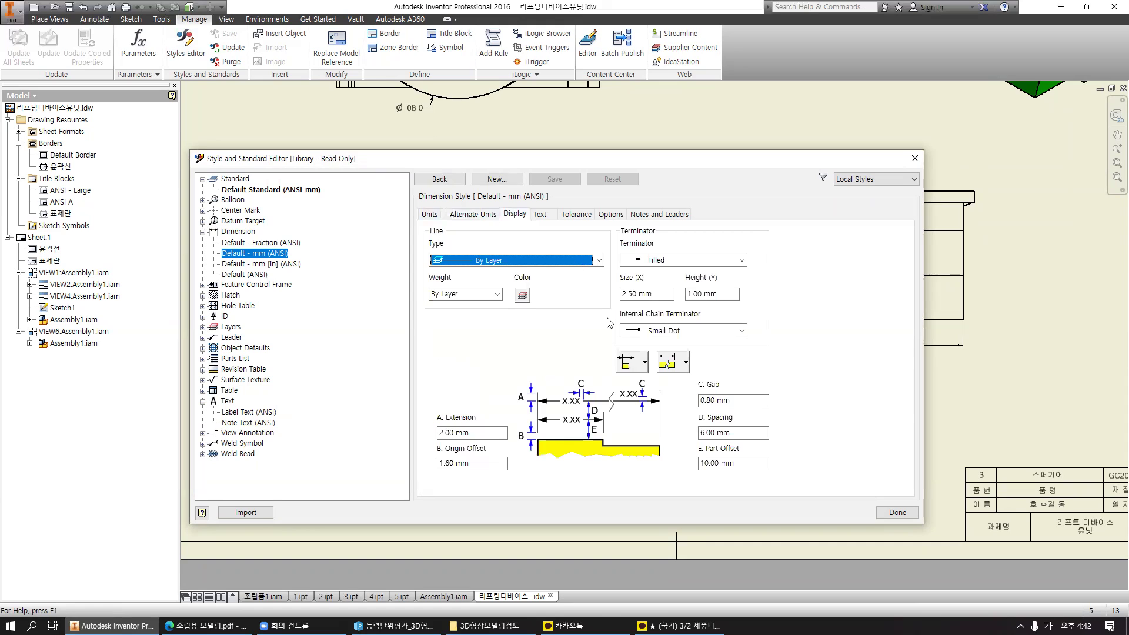
# Set the horizontal, aligned and vertical linear dimension text of the Default - mm (ANSI) style to sit above and parallel to the dimension line.
pyautogui.click(541, 215)
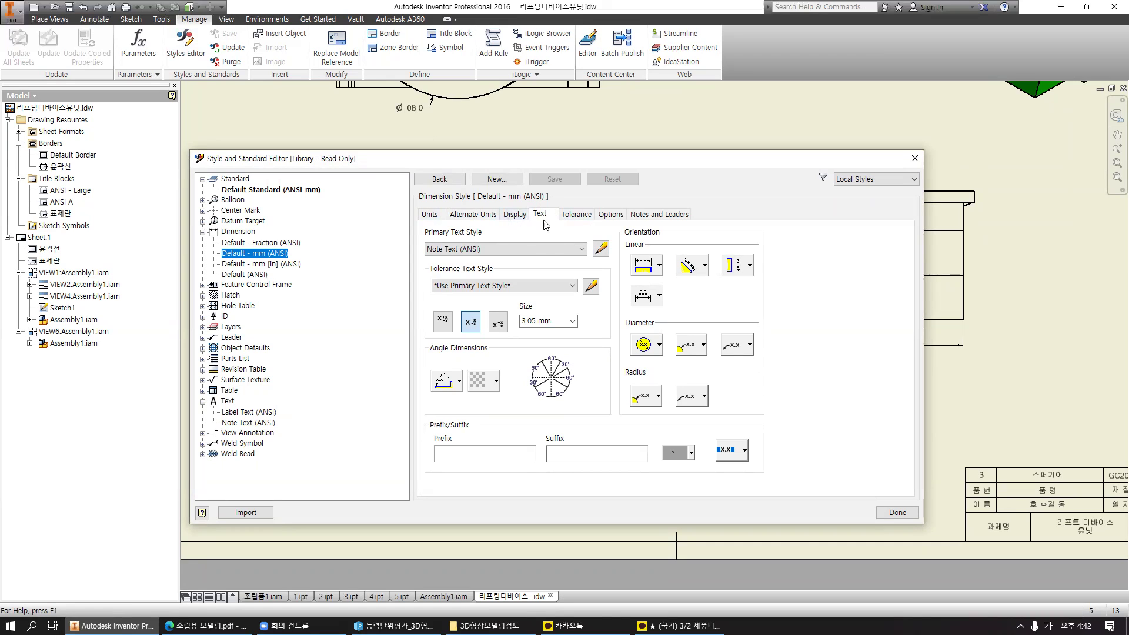
pyautogui.click(660, 265)
pyautogui.click(645, 305)
pyautogui.click(696, 272)
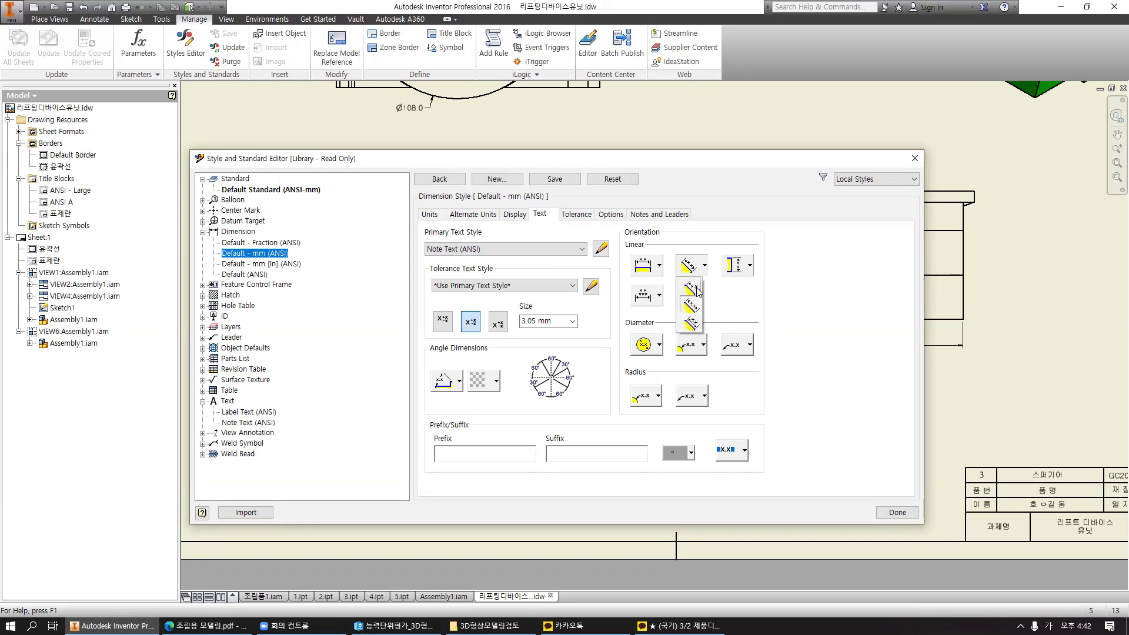
pyautogui.click(695, 325)
pyautogui.click(750, 265)
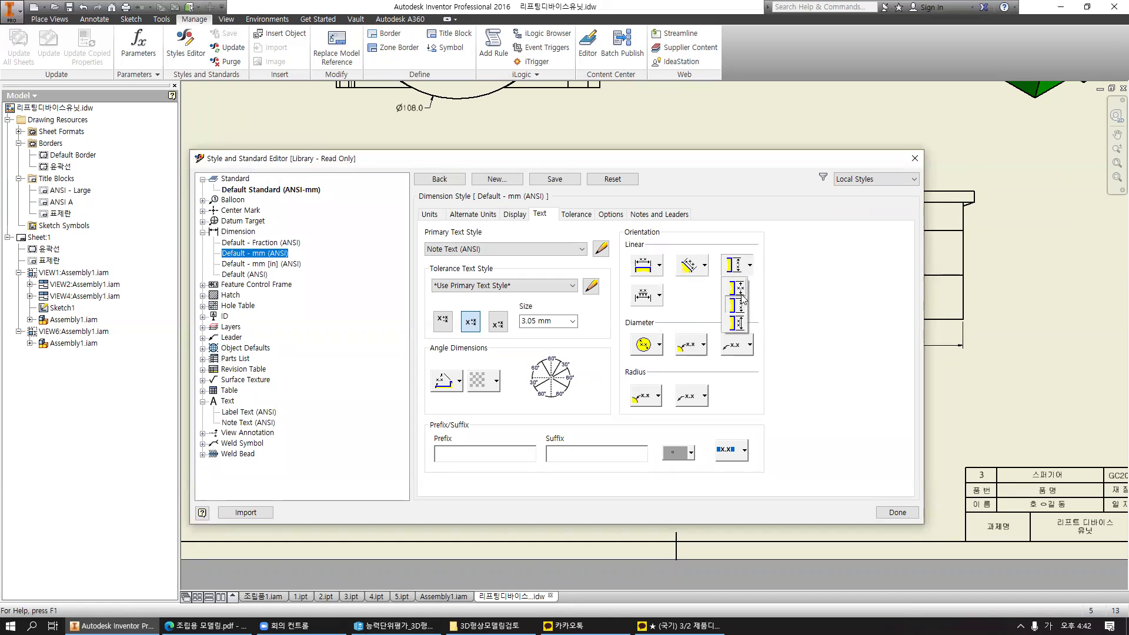
pyautogui.click(738, 325)
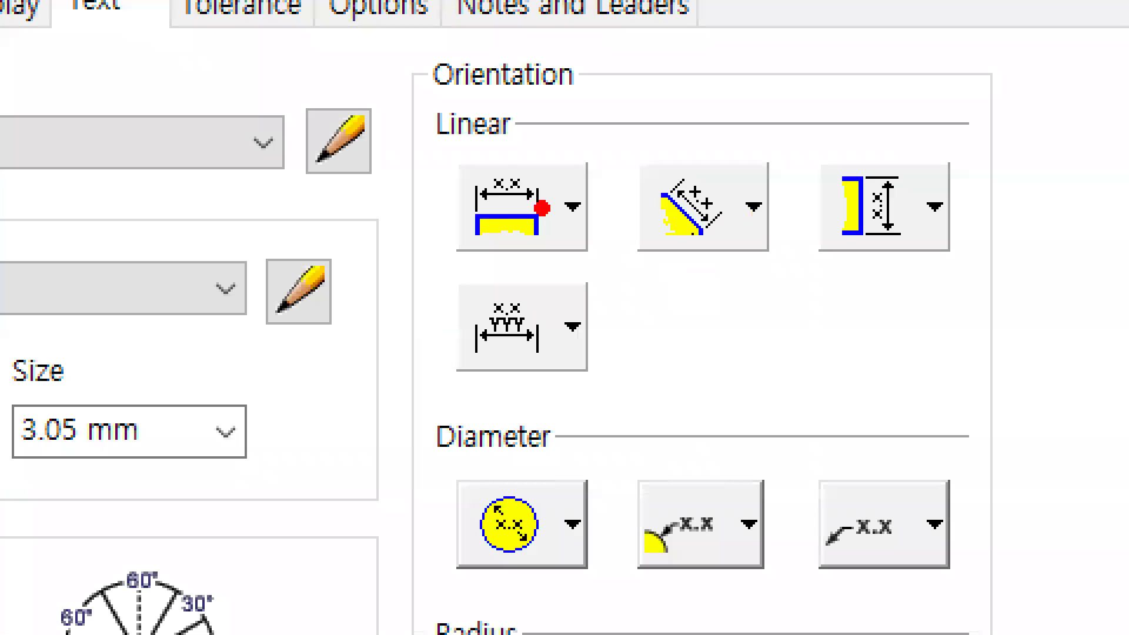
# Try inline placement for the horizontal linear dimension text and restore the placement above the dimension line.
pyautogui.moveTo(500, 159)
pyautogui.mouseDown()
pyautogui.moveTo(441, 235)
pyautogui.moveTo(582, 212)
pyautogui.moveTo(505, 158)
pyautogui.mouseUp()
pyautogui.moveTo(763, 143)
pyautogui.mouseDown()
pyautogui.moveTo(723, 143)
pyautogui.moveTo(682, 276)
pyautogui.moveTo(729, 144)
pyautogui.mouseUp()
pyautogui.moveTo(944, 158)
pyautogui.mouseDown()
pyautogui.moveTo(899, 152)
pyautogui.moveTo(956, 203)
pyautogui.mouseUp()
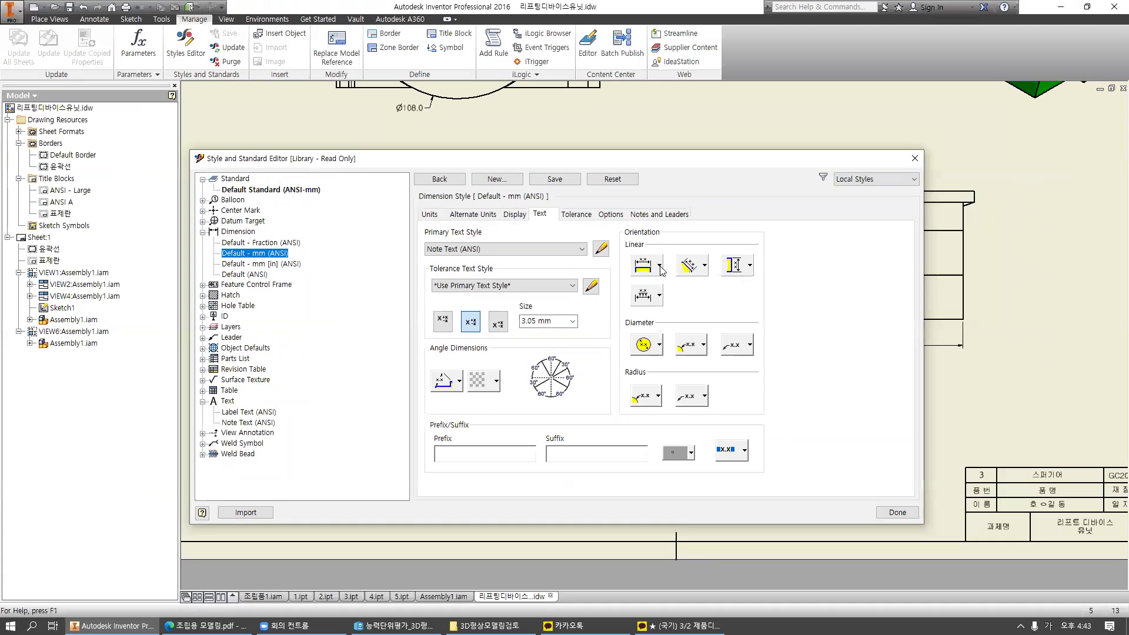
pyautogui.click(568, 206)
pyautogui.click(647, 284)
pyautogui.moveTo(594, 165)
pyautogui.mouseDown()
pyautogui.moveTo(594, 424)
pyautogui.moveTo(564, 374)
pyautogui.moveTo(551, 135)
pyautogui.mouseUp()
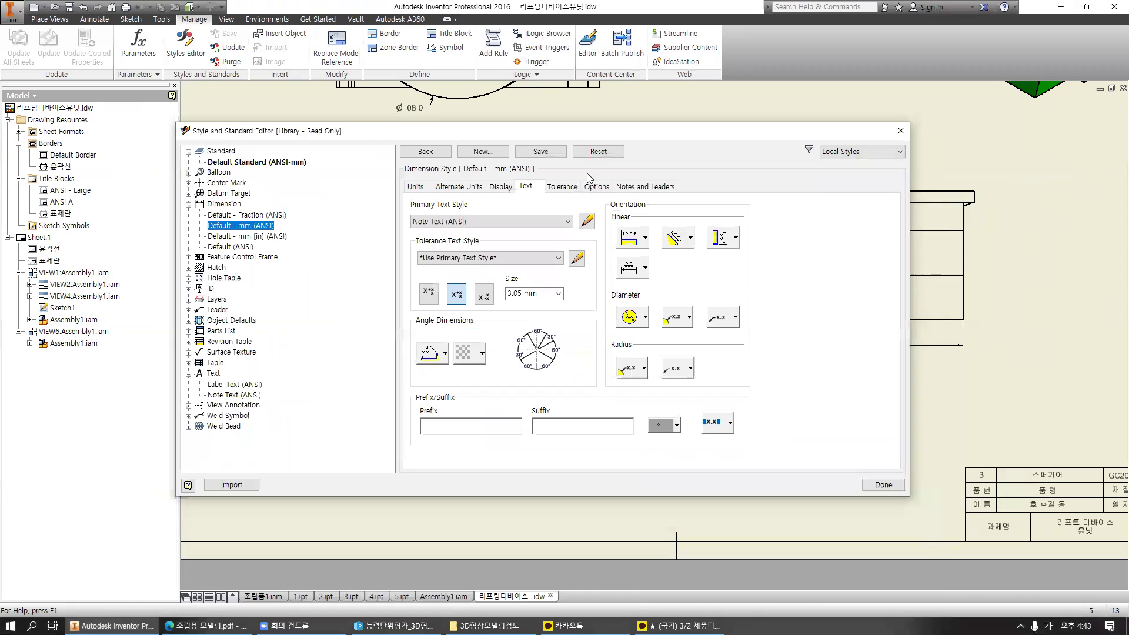
pyautogui.click(645, 238)
pyautogui.click(639, 279)
# Set the diameter dimension text to the aligned orientations and place its leader text All Above Landing Line.
pyautogui.click(645, 317)
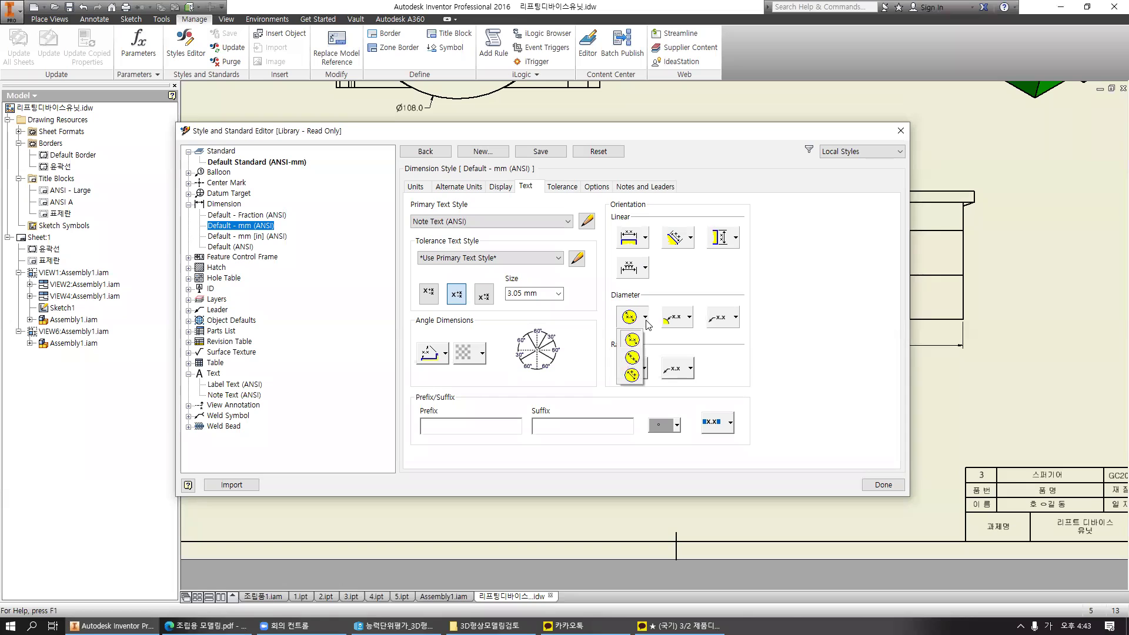
pyautogui.click(632, 375)
pyautogui.click(683, 321)
pyautogui.click(675, 354)
pyautogui.click(735, 318)
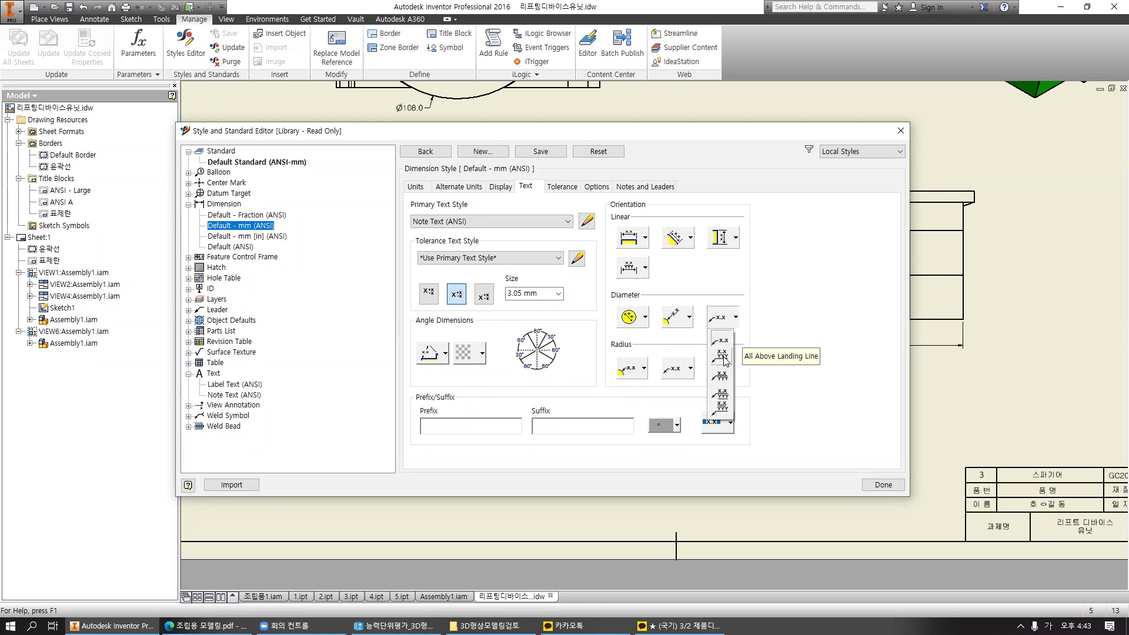
pyautogui.click(723, 359)
# Align the radius dimension text with its leader and above the landing line, and set angle dimension text parallel above the dimension line.
pyautogui.click(644, 370)
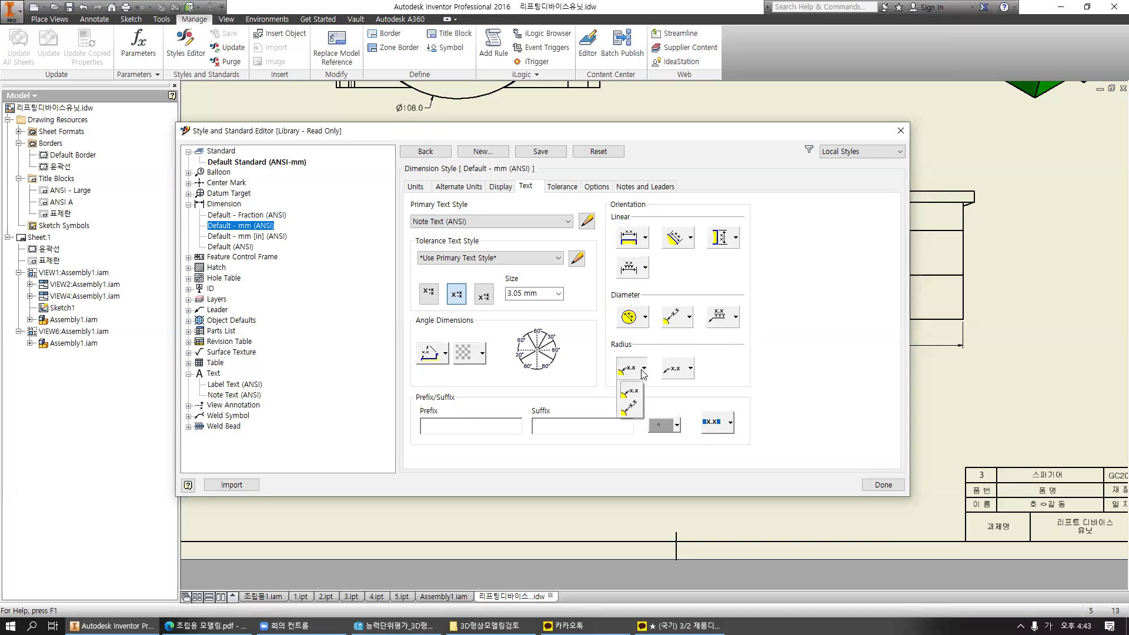
pyautogui.click(629, 407)
pyautogui.click(690, 369)
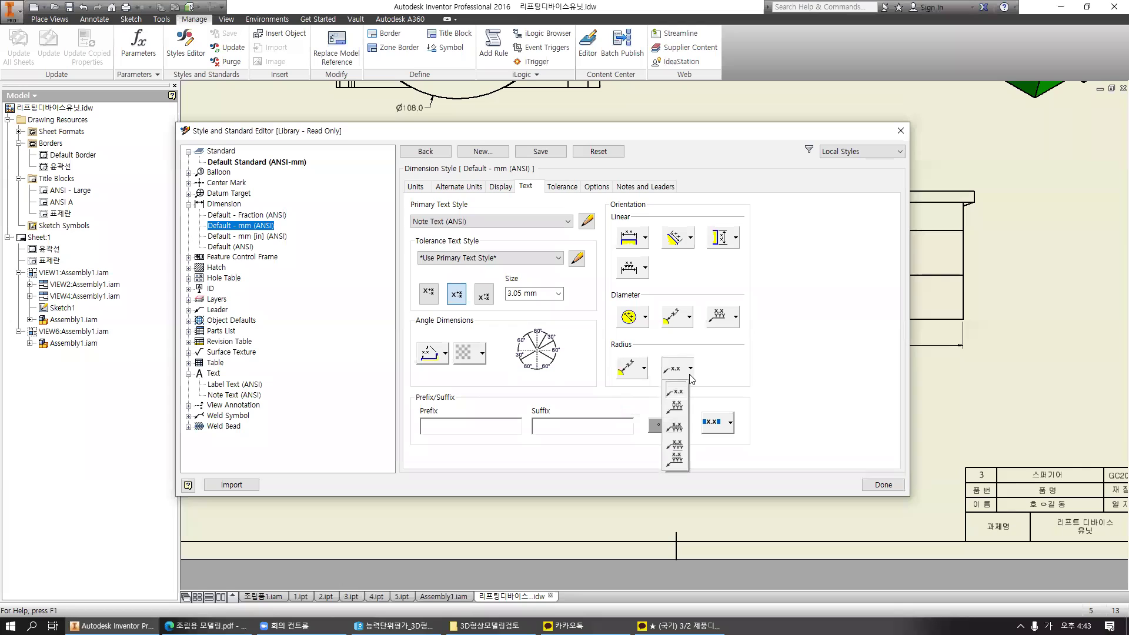
pyautogui.click(683, 405)
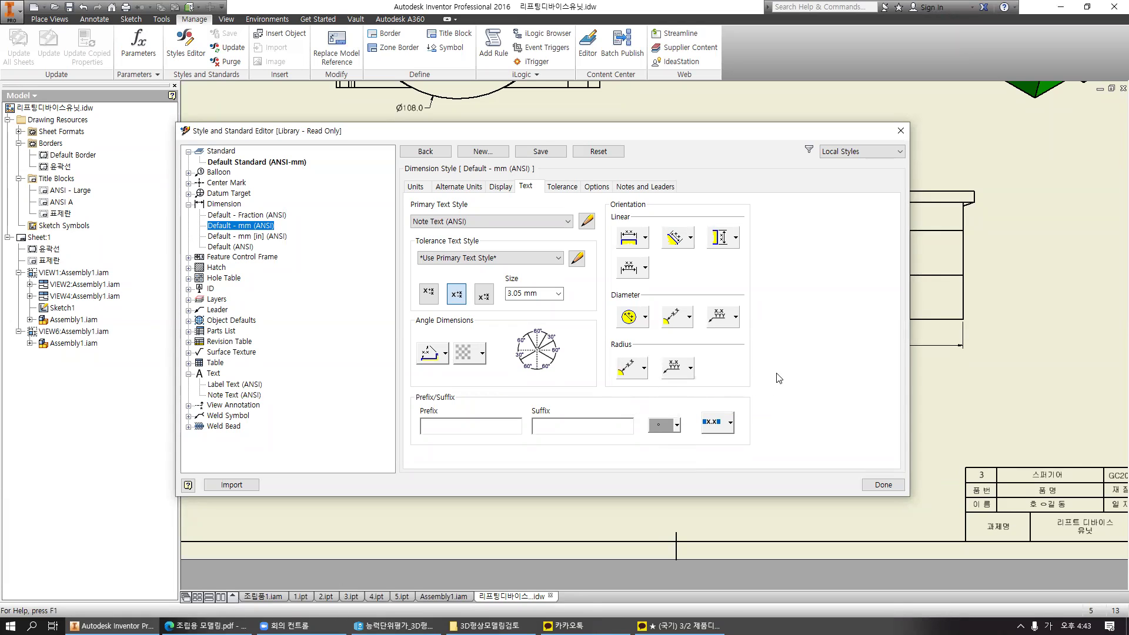
pyautogui.click(446, 354)
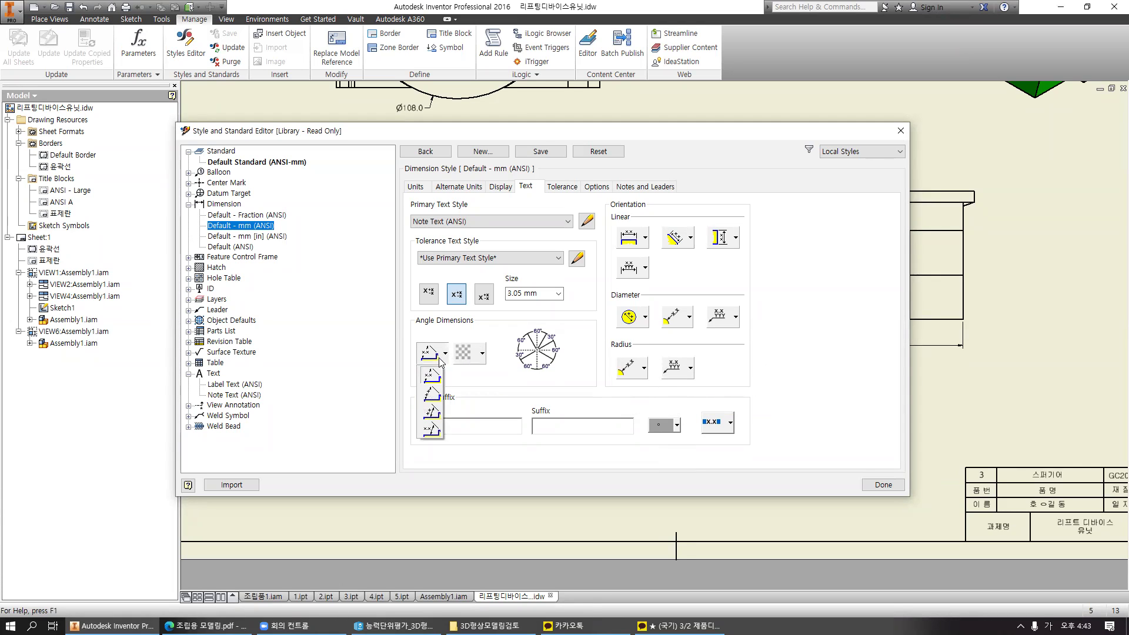
pyautogui.click(432, 412)
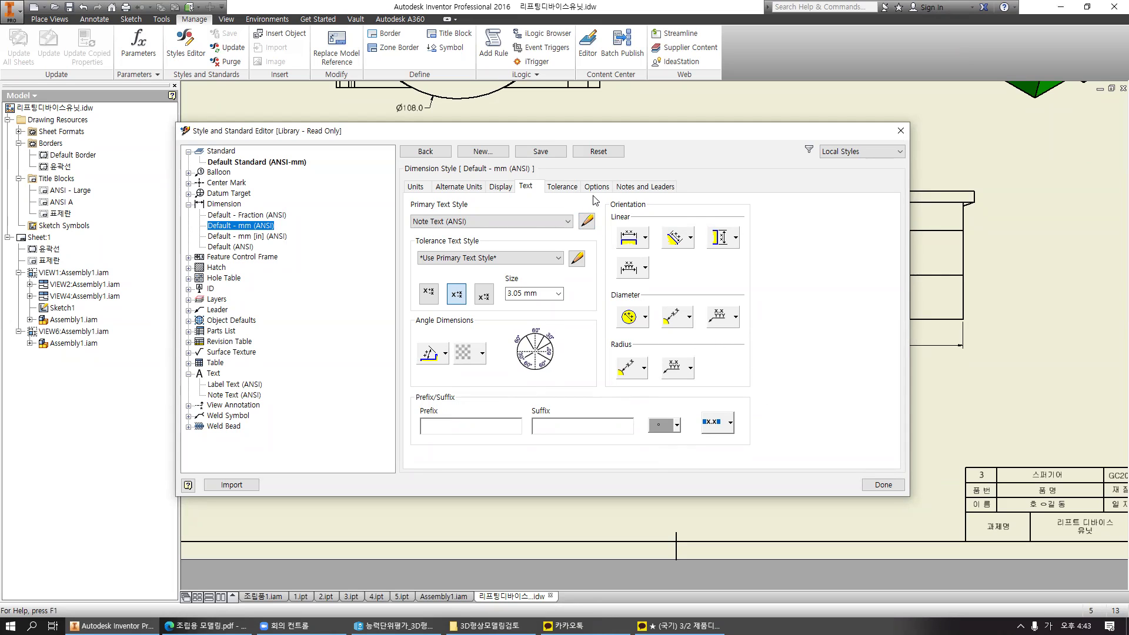
# Review the tolerance and arrowhead placement options of the dimension style, and close the editor saving the edits.
pyautogui.click(563, 187)
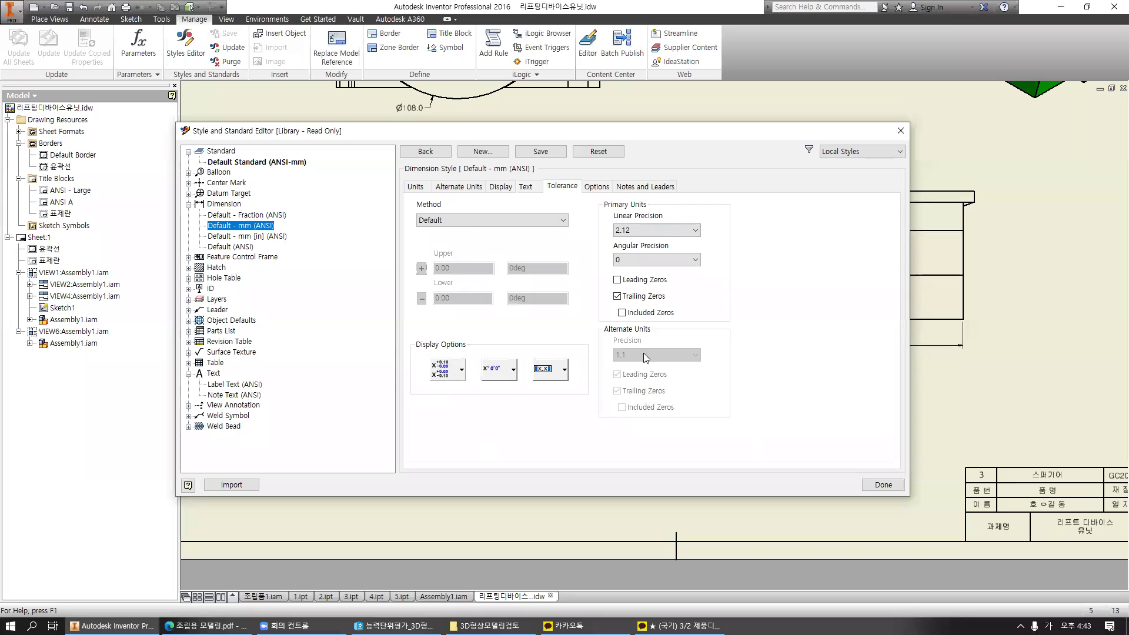
pyautogui.click(596, 186)
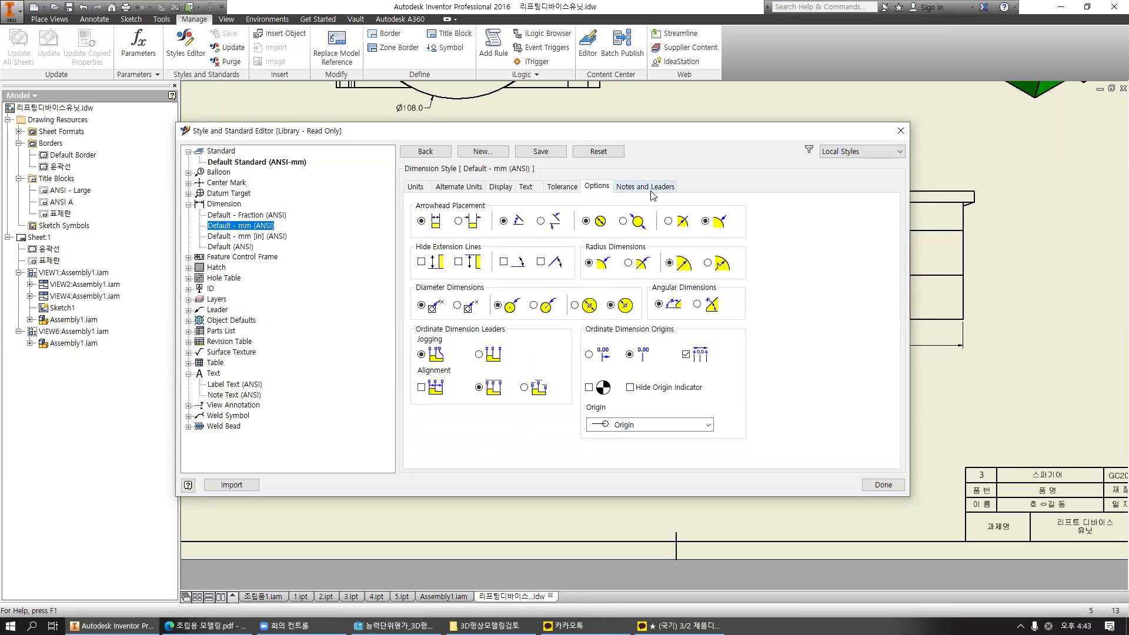
pyautogui.click(881, 487)
pyautogui.click(510, 343)
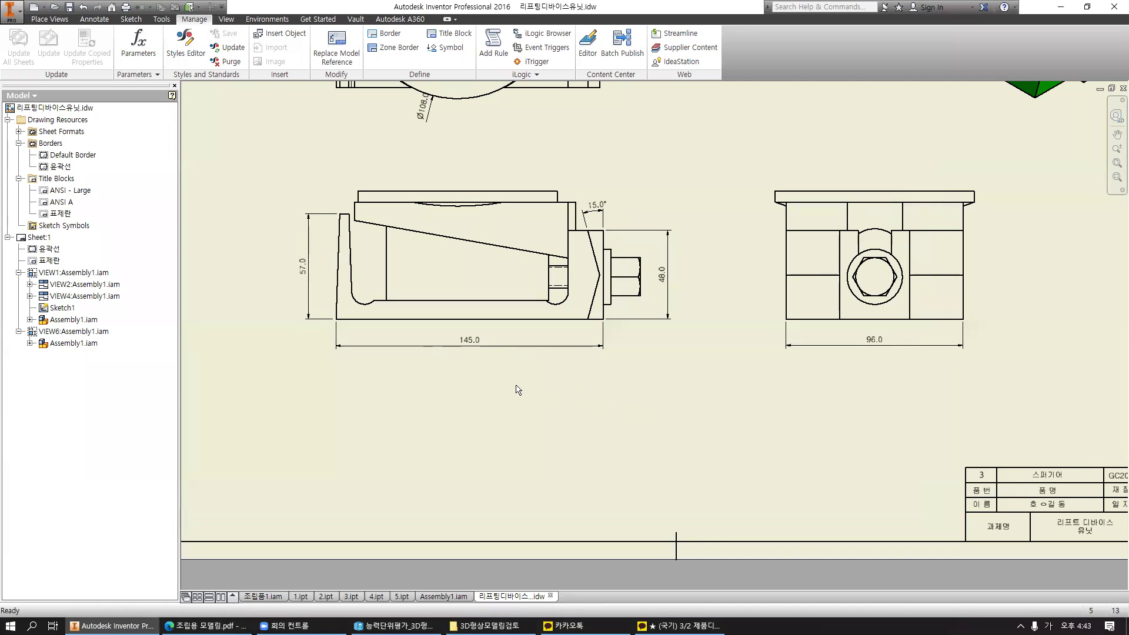
# Set the linear precision of the Default - mm (ANSI) dimension style to 0 and save the edits.
pyautogui.scroll(-4, 474, 353)
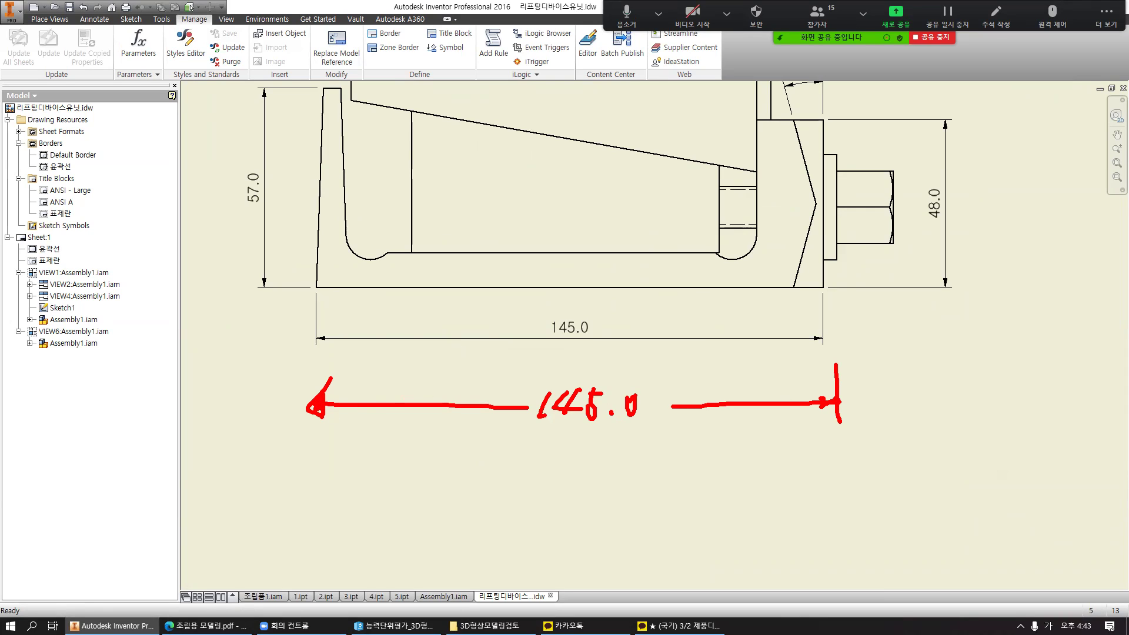
pyautogui.press('Escape')
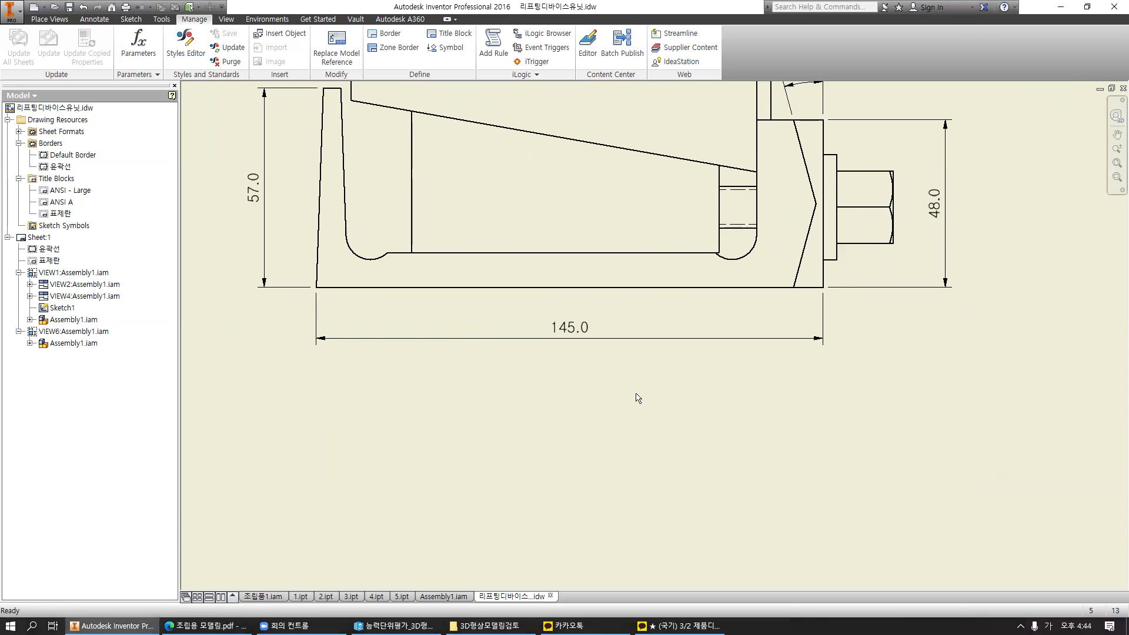
pyautogui.click(185, 44)
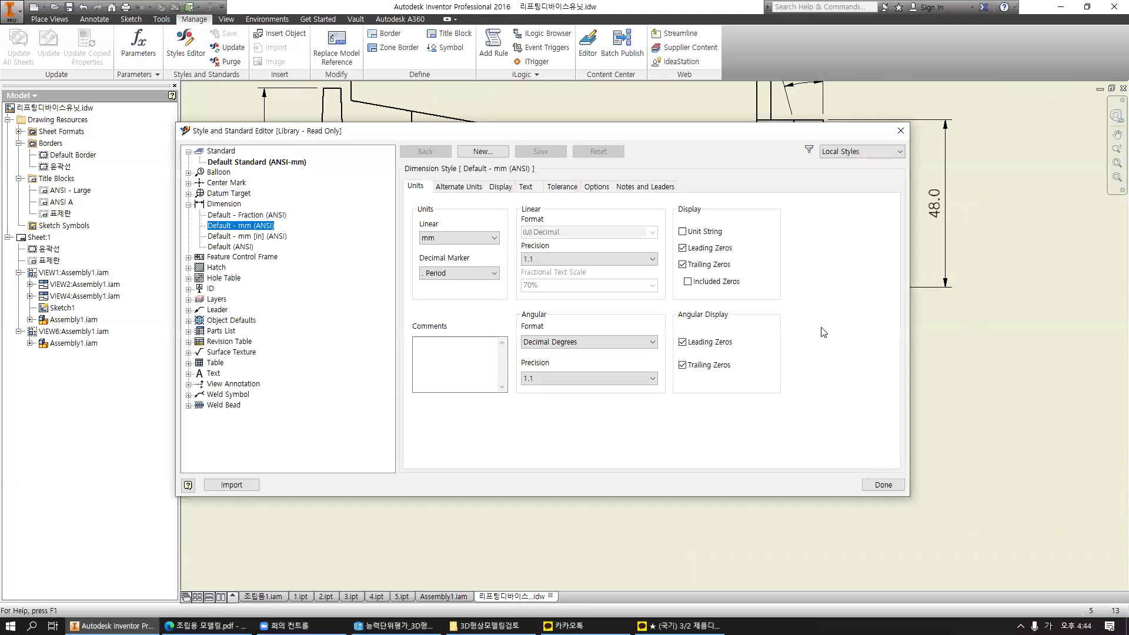
pyautogui.click(576, 260)
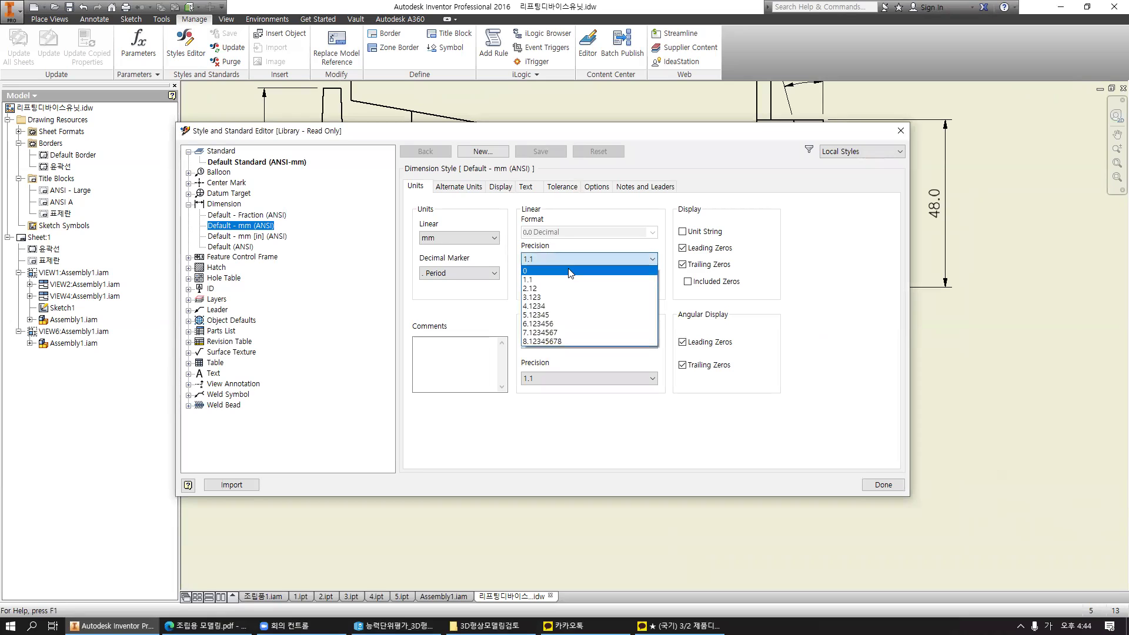
pyautogui.click(570, 272)
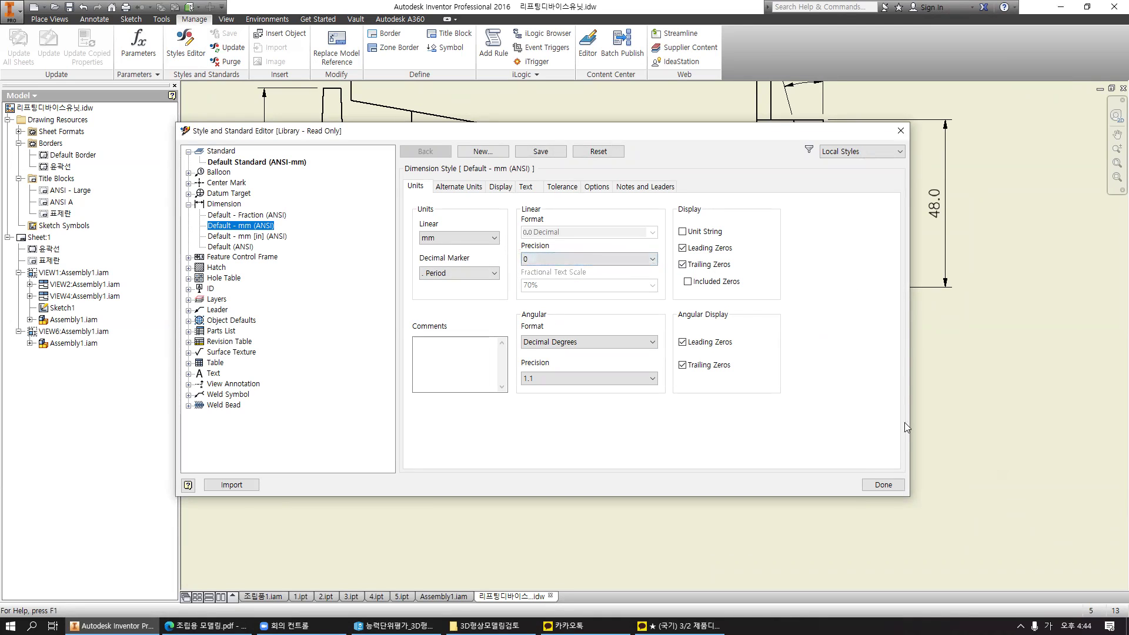
pyautogui.click(885, 485)
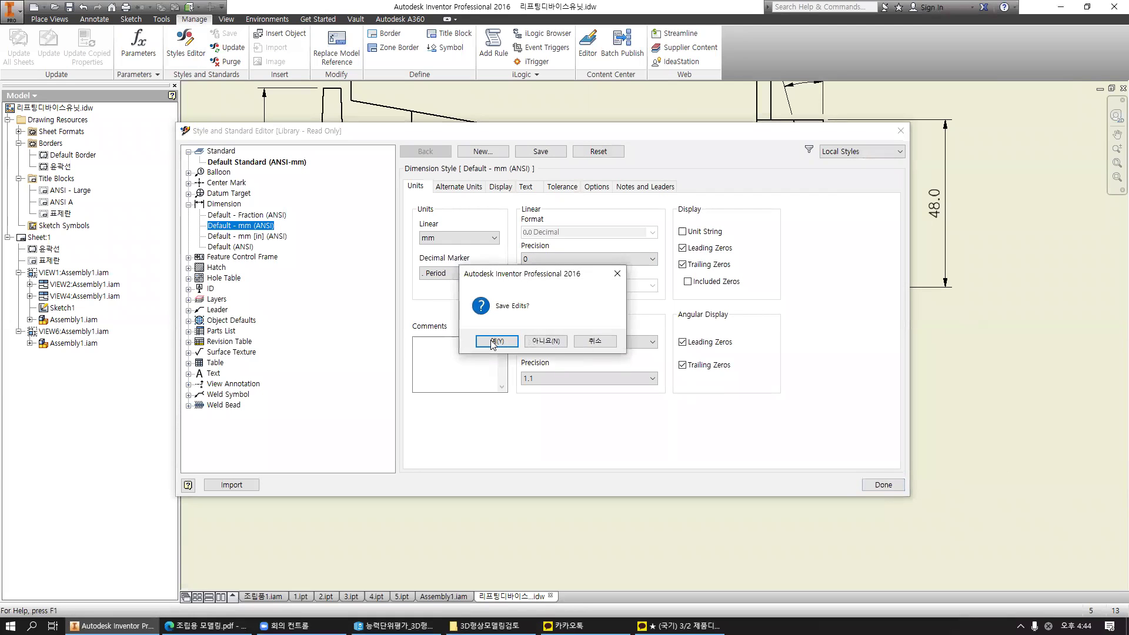
pyautogui.click(488, 341)
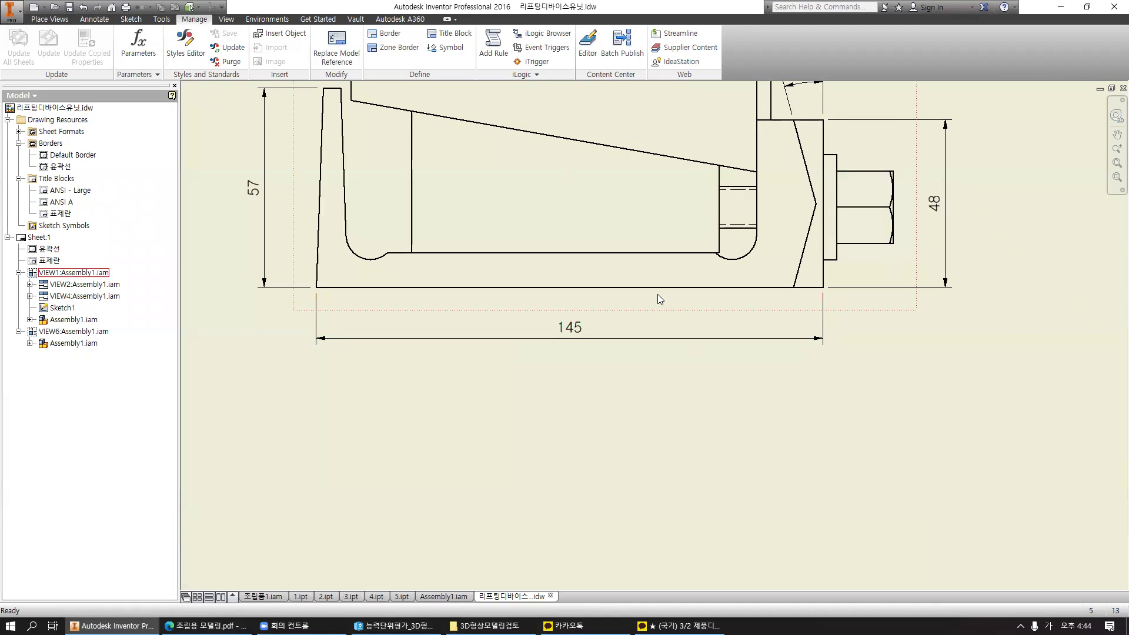
# Examine the restyled dimensions on the top, front and side views of the assembly drawing.
pyautogui.scroll(3, 653, 288)
pyautogui.moveTo(644, 276)
pyautogui.mouseDown(button='middle')
pyautogui.moveTo(698, 347)
pyautogui.moveTo(691, 378)
pyautogui.mouseUp(button='middle')
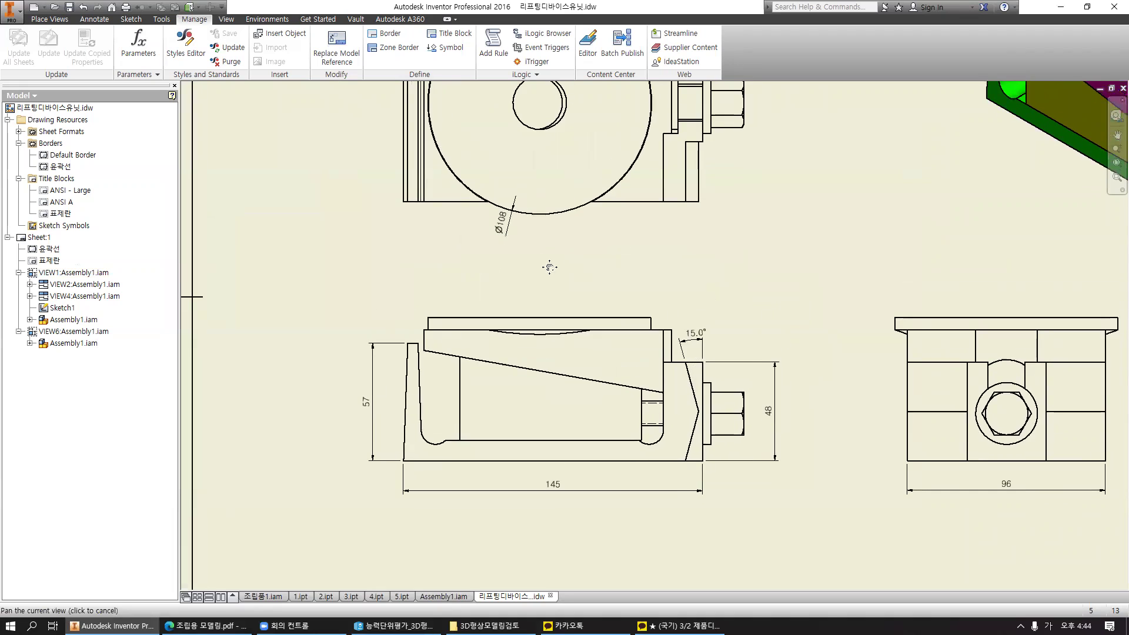
pyautogui.moveTo(549, 267); pyautogui.dragTo(549, 331, button='middle')
pyautogui.moveTo(811, 382); pyautogui.dragTo(716, 345, button='middle')
pyautogui.moveTo(795, 458); pyautogui.dragTo(709, 402, button='middle')
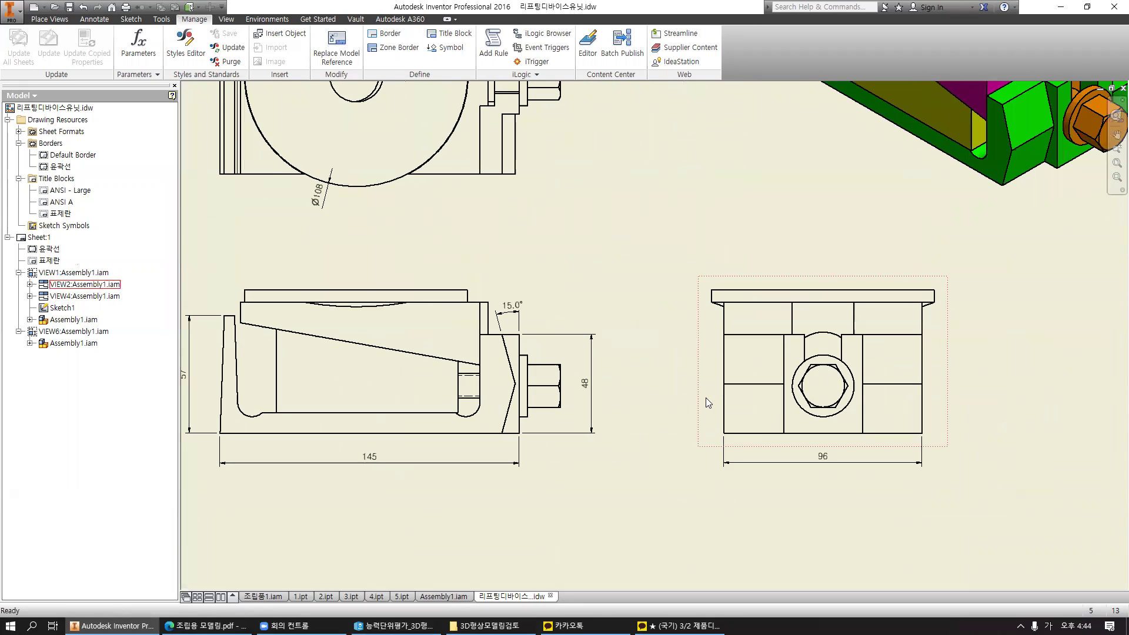
pyautogui.moveTo(730, 335); pyautogui.dragTo(727, 250, button='middle')
pyautogui.moveTo(606, 366)
pyautogui.mouseDown(button='middle')
pyautogui.moveTo(694, 345)
pyautogui.moveTo(622, 366)
pyautogui.mouseUp(button='middle')
pyautogui.scroll(-5, 744, 358)
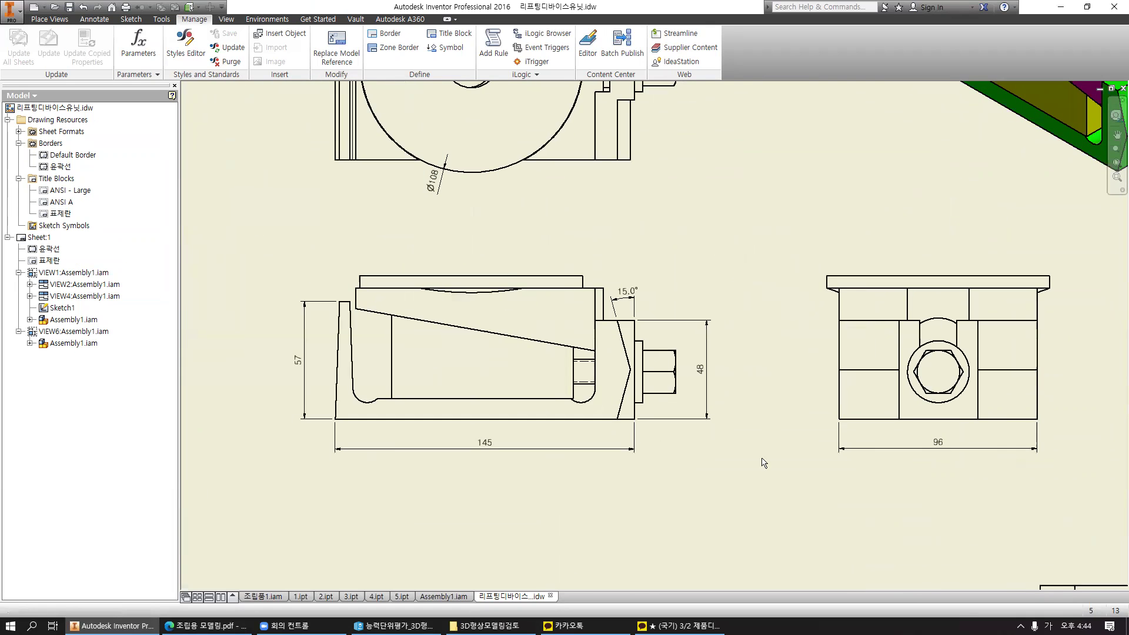
pyautogui.moveTo(743, 354); pyautogui.dragTo(707, 348, button='middle')
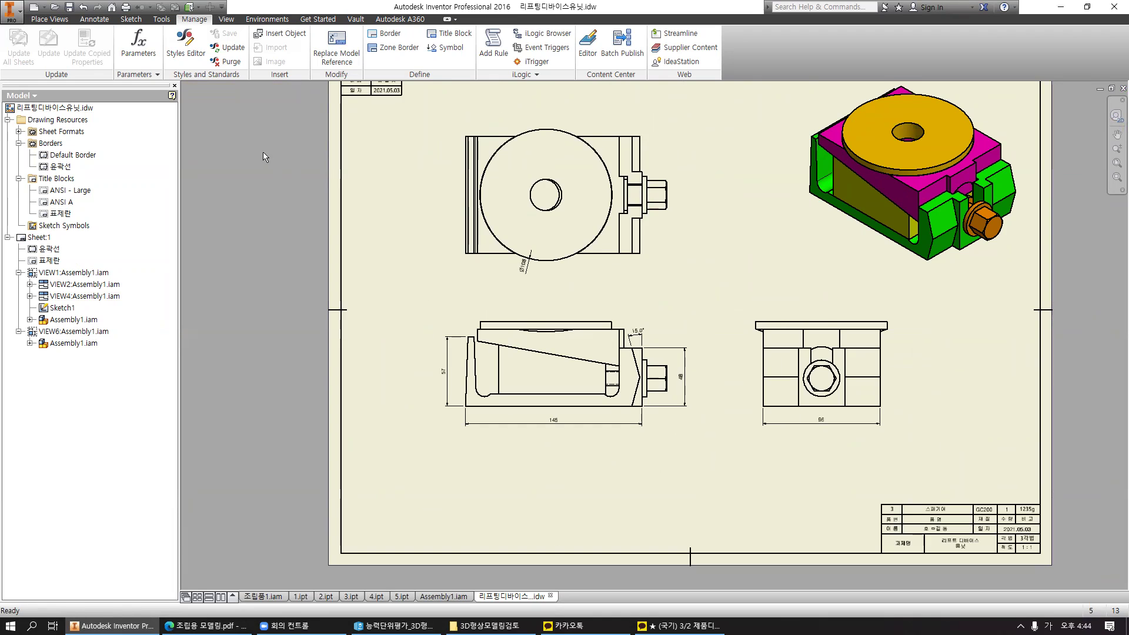
# Create a new drawing from the metric ANSI (mm).idw template.
pyautogui.moveTo(263, 152); pyautogui.dragTo(252, 198, button='middle')
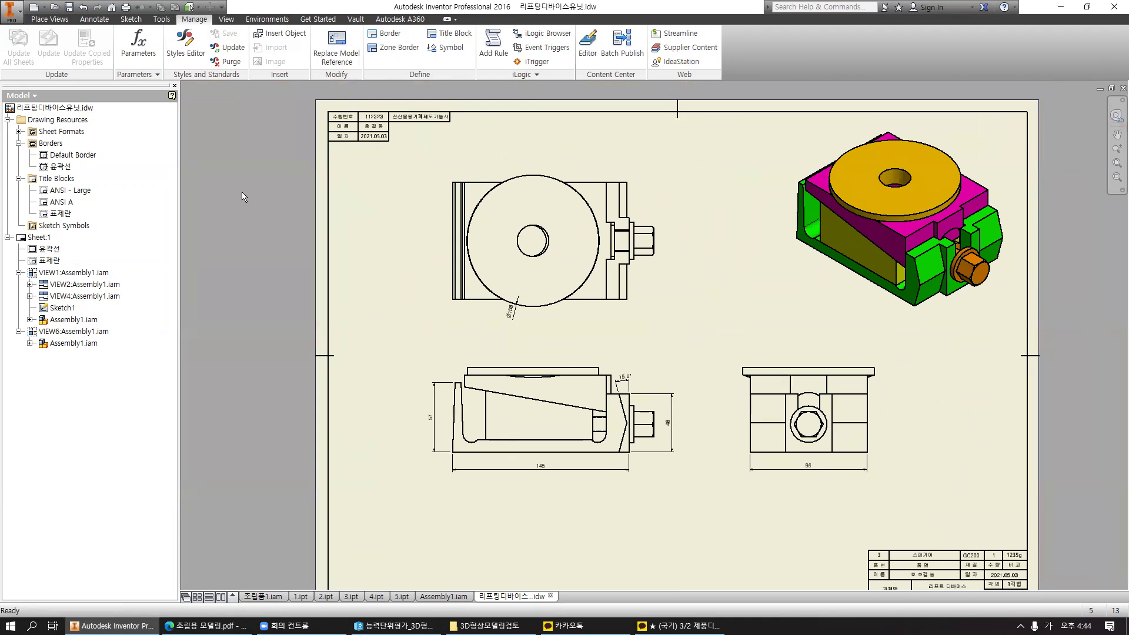
pyautogui.click(48, 19)
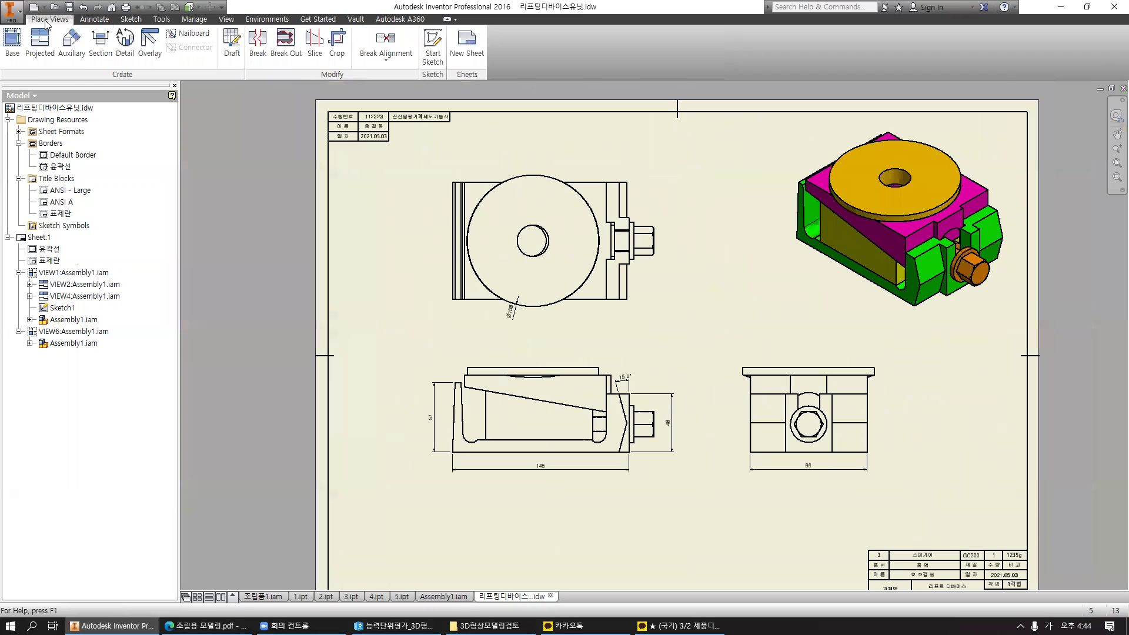
pyautogui.click(34, 7)
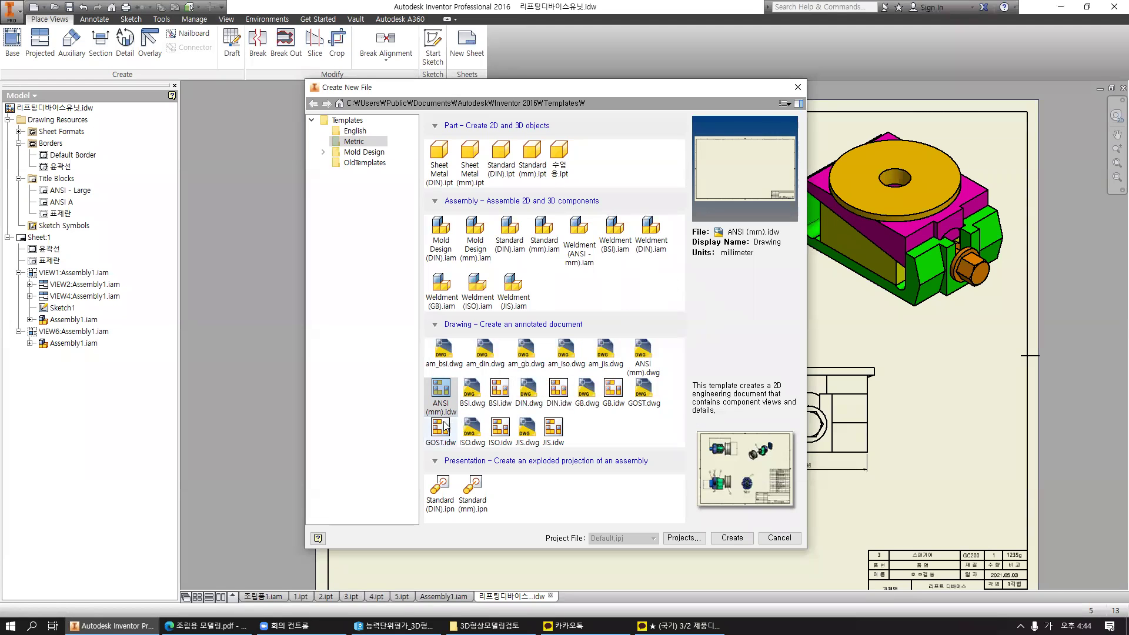
pyautogui.moveTo(415, 376); pyautogui.dragTo(462, 418)
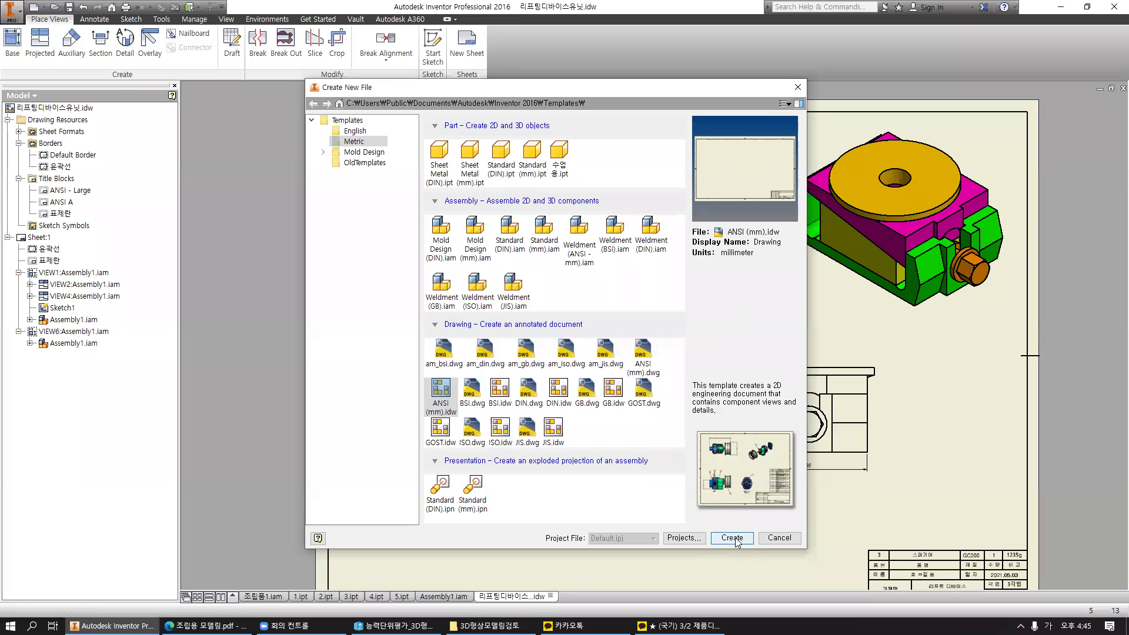
pyautogui.click(923, 628)
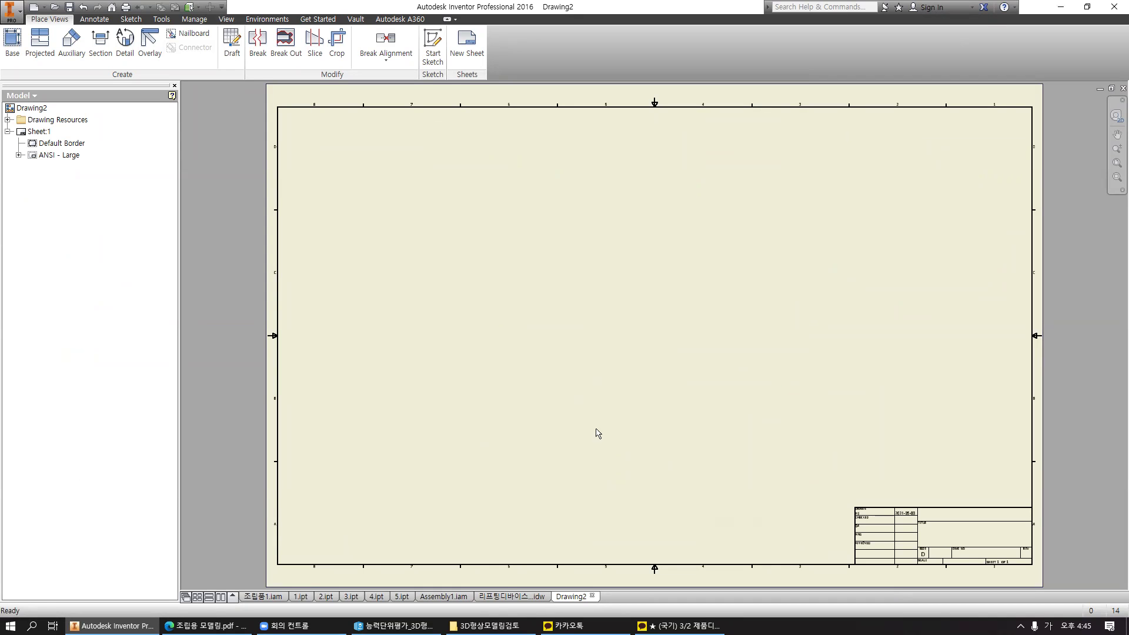
# Switch to the 3D modelling review document in Hangul and examine the exploded part drawing around part 3 and its dimensions.
pyautogui.click(394, 626)
pyautogui.scroll(-3, 412, 298)
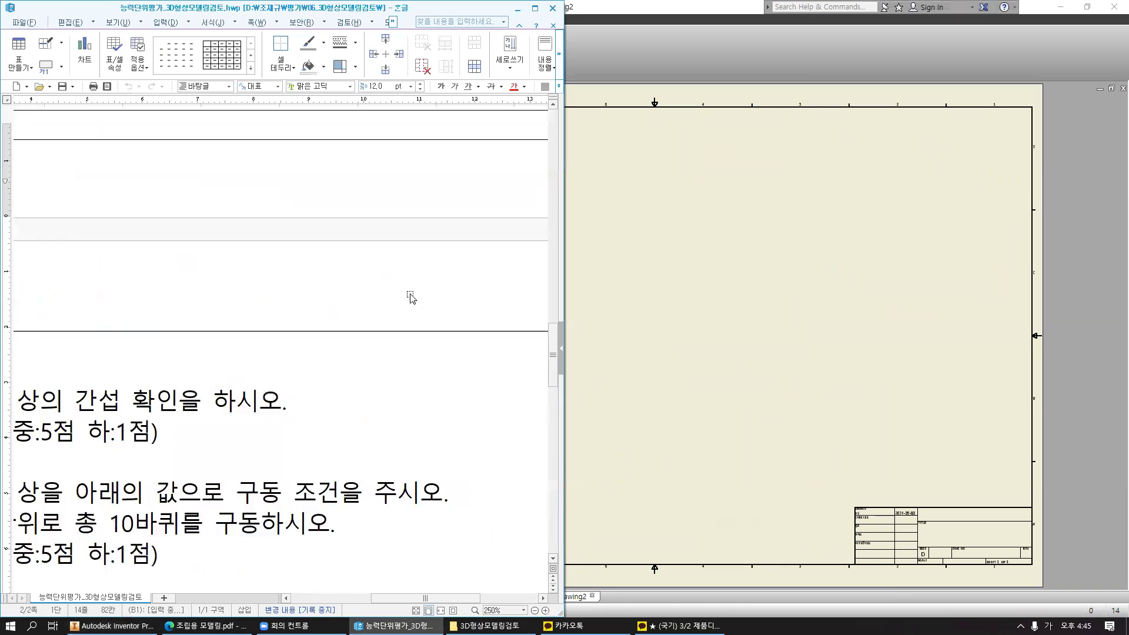
pyautogui.scroll(5, 411, 298)
pyautogui.moveTo(242, 452)
pyautogui.mouseDown()
pyautogui.moveTo(77, 434)
pyautogui.moveTo(29, 226)
pyautogui.moveTo(235, 294)
pyautogui.moveTo(167, 478)
pyautogui.moveTo(124, 186)
pyautogui.mouseUp()
pyautogui.moveTo(212, 150); pyautogui.dragTo(213, 200)
pyautogui.moveTo(220, 154)
pyautogui.mouseDown()
pyautogui.moveTo(241, 140)
pyautogui.moveTo(236, 186)
pyautogui.mouseUp()
pyautogui.moveTo(217, 178); pyautogui.dragTo(247, 173)
pyautogui.moveTo(253, 174)
pyautogui.mouseDown()
pyautogui.moveTo(289, 167)
pyautogui.moveTo(269, 183)
pyautogui.mouseUp()
pyautogui.moveTo(246, 196); pyautogui.dragTo(296, 185)
pyautogui.moveTo(237, 209); pyautogui.dragTo(303, 198)
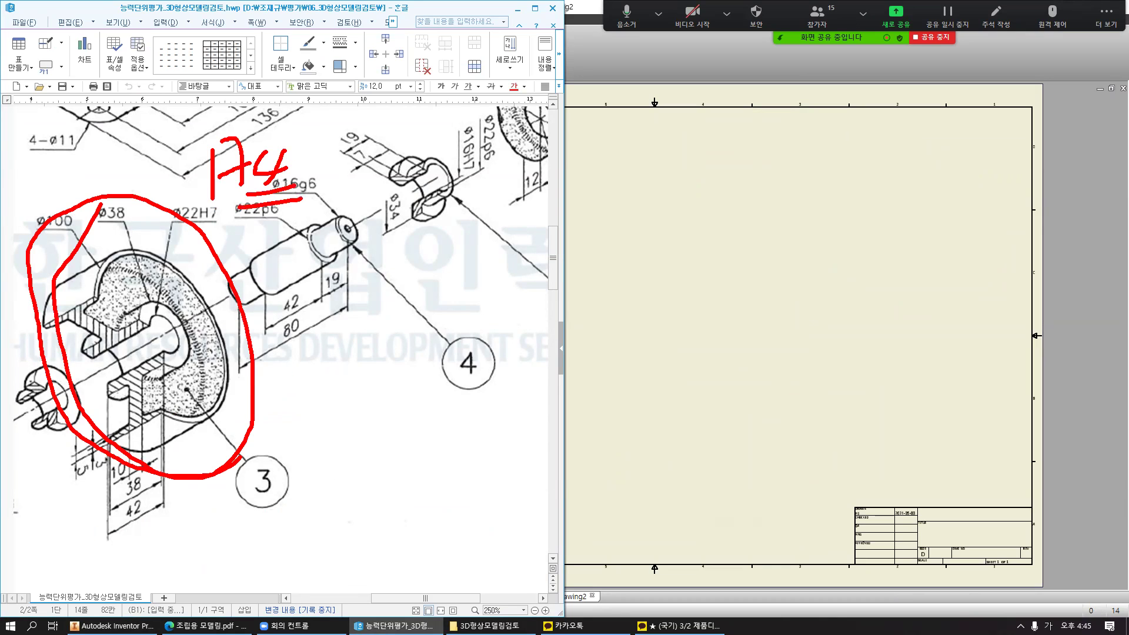
pyautogui.click(724, 217)
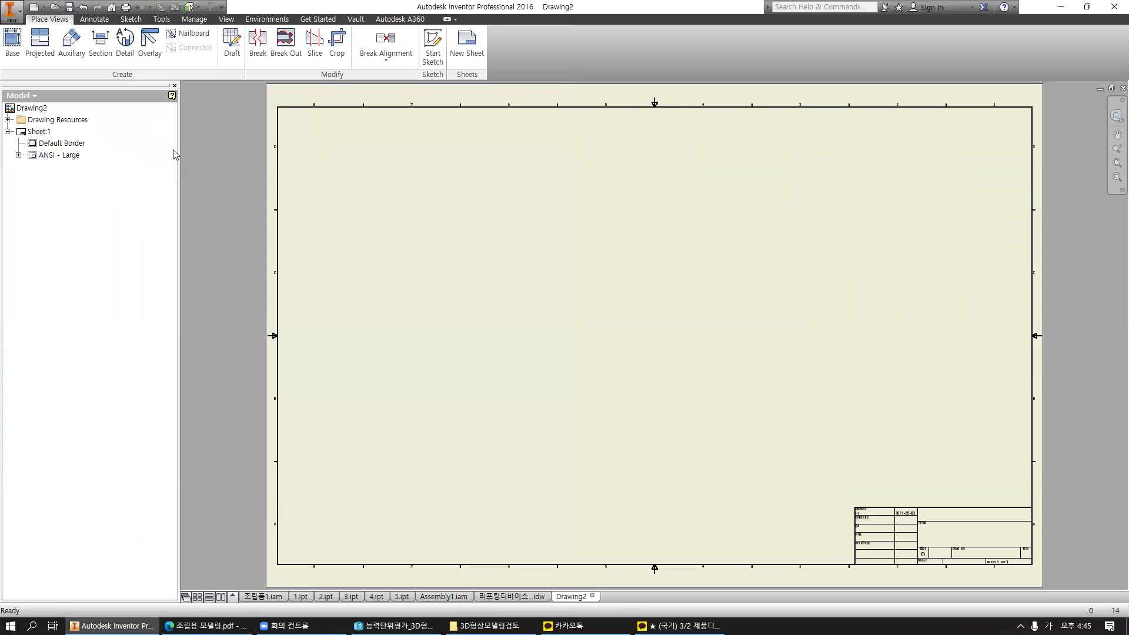
# Change the sheet size of the new drawing to A4, keeping landscape orientation.
pyautogui.click(52, 134)
pyautogui.rightClick(51, 134)
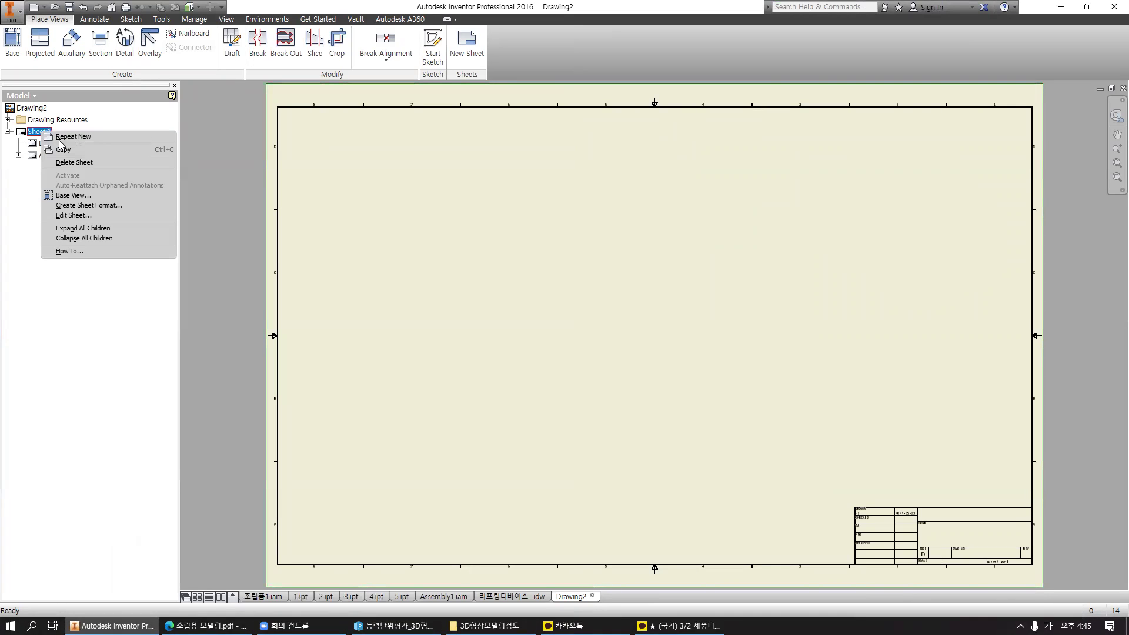
pyautogui.click(116, 215)
pyautogui.click(658, 229)
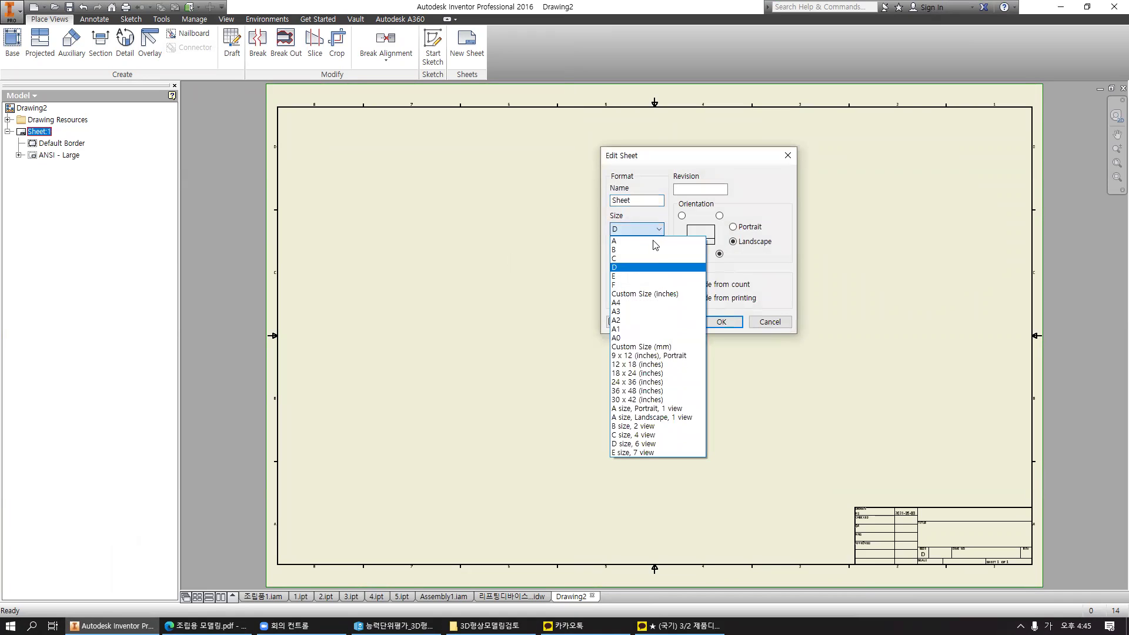
pyautogui.click(634, 306)
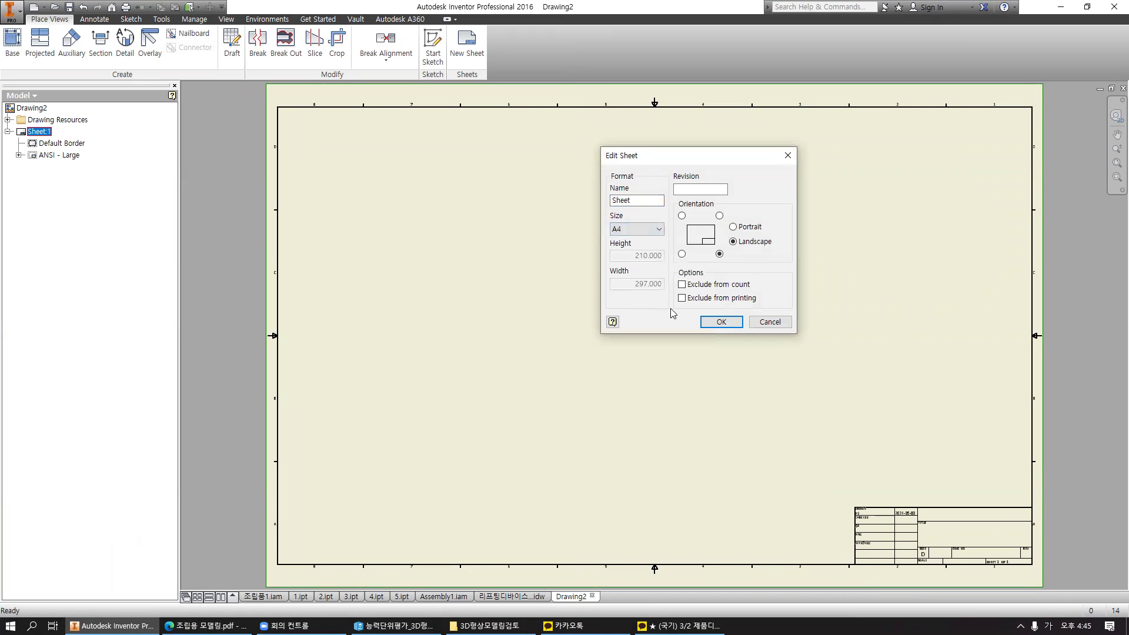
pyautogui.click(719, 322)
pyautogui.click(707, 316)
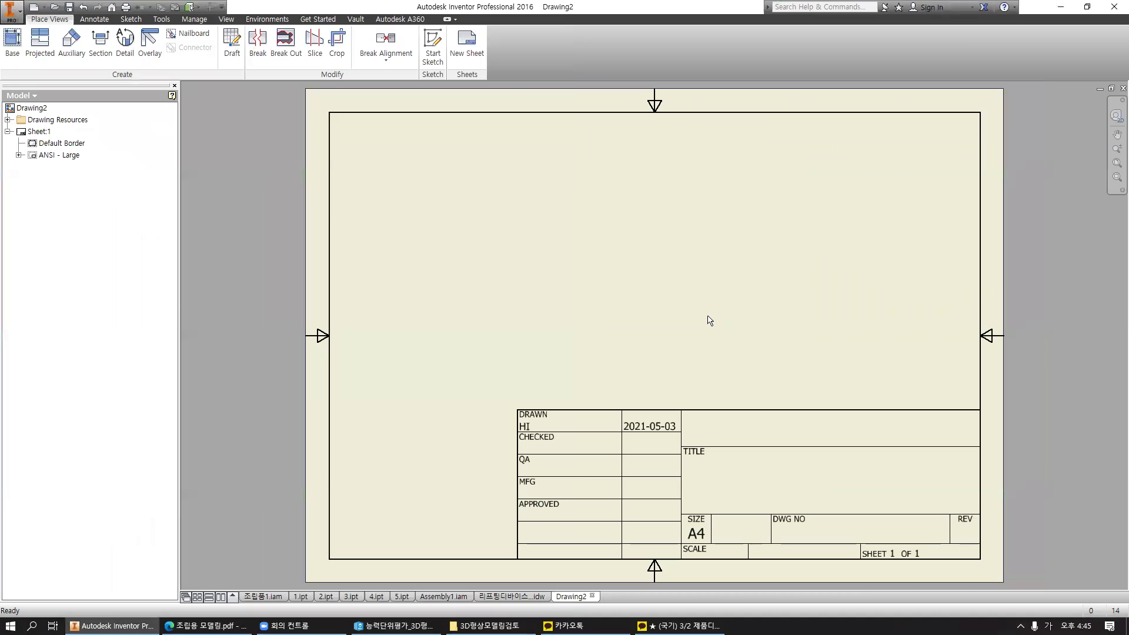
# Delete the default border and the ANSI - Large title block from the sheet.
pyautogui.rightClick(63, 143)
pyautogui.click(87, 159)
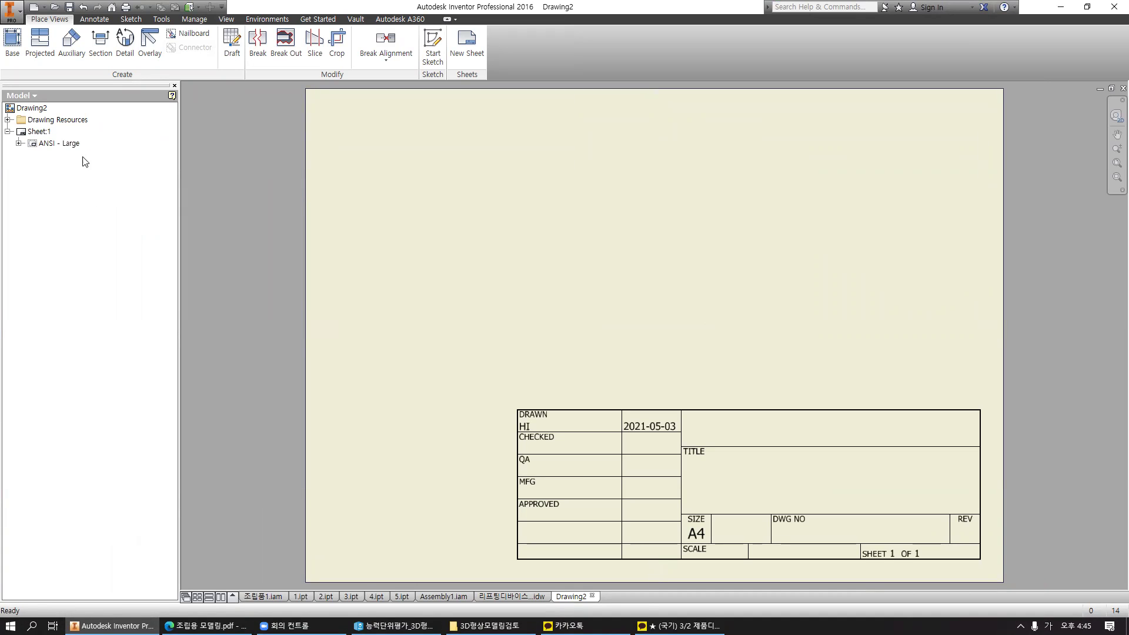
pyautogui.click(47, 143)
pyautogui.rightClick(61, 144)
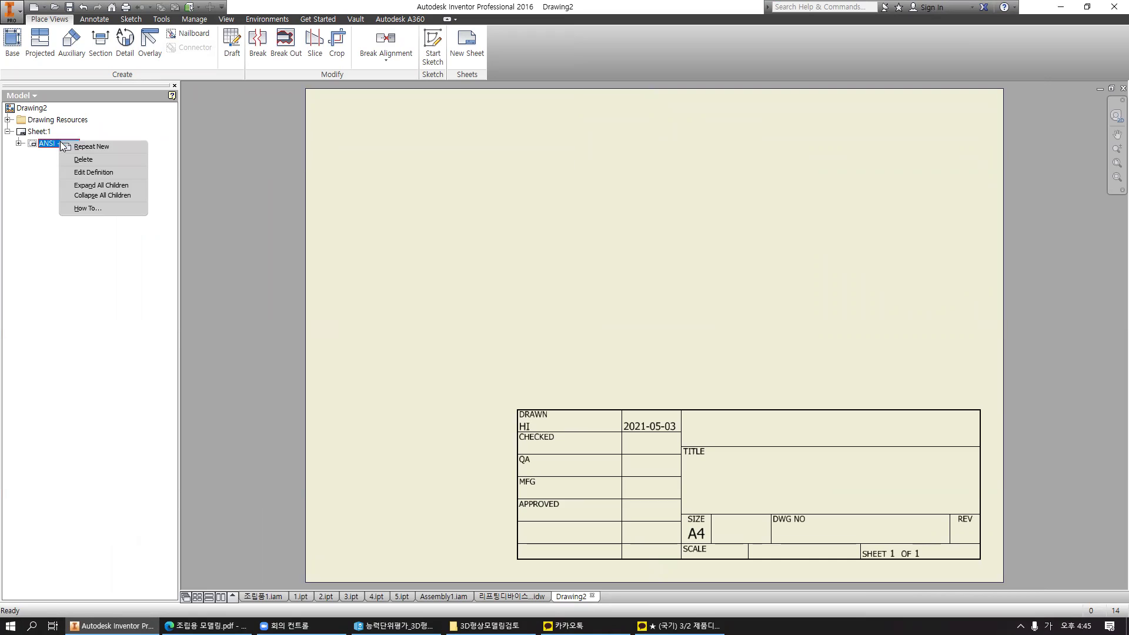
pyautogui.click(95, 159)
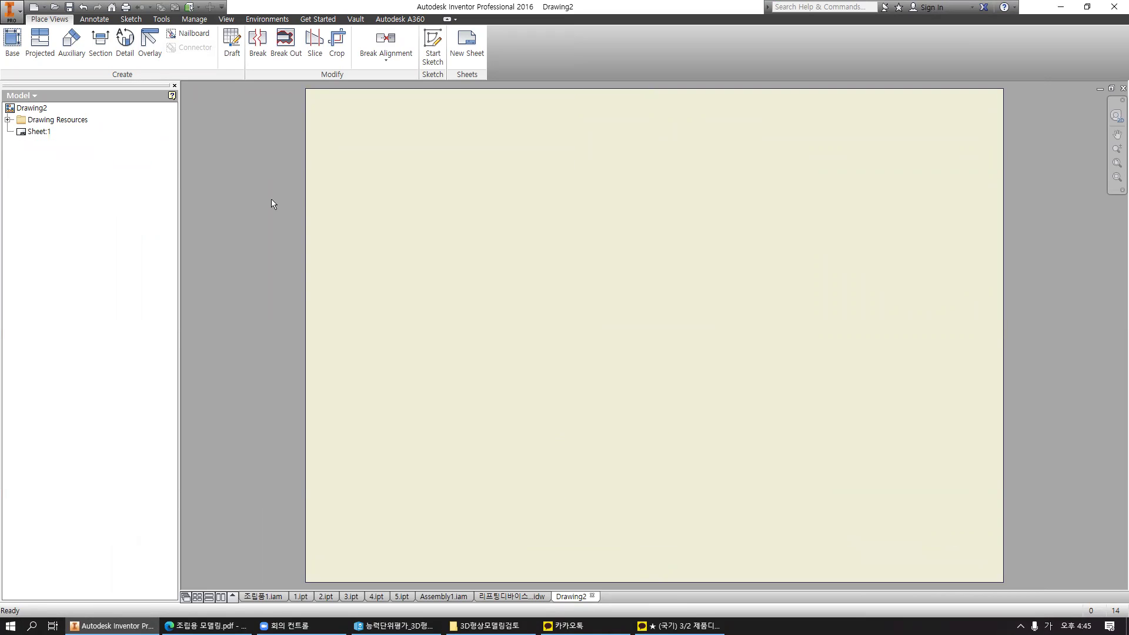
# Define a new border and sketch a rectangle inside the sheet, about 8 mm from its right and bottom edges.
pyautogui.click(8, 120)
pyautogui.click(19, 144)
pyautogui.rightClick(91, 160)
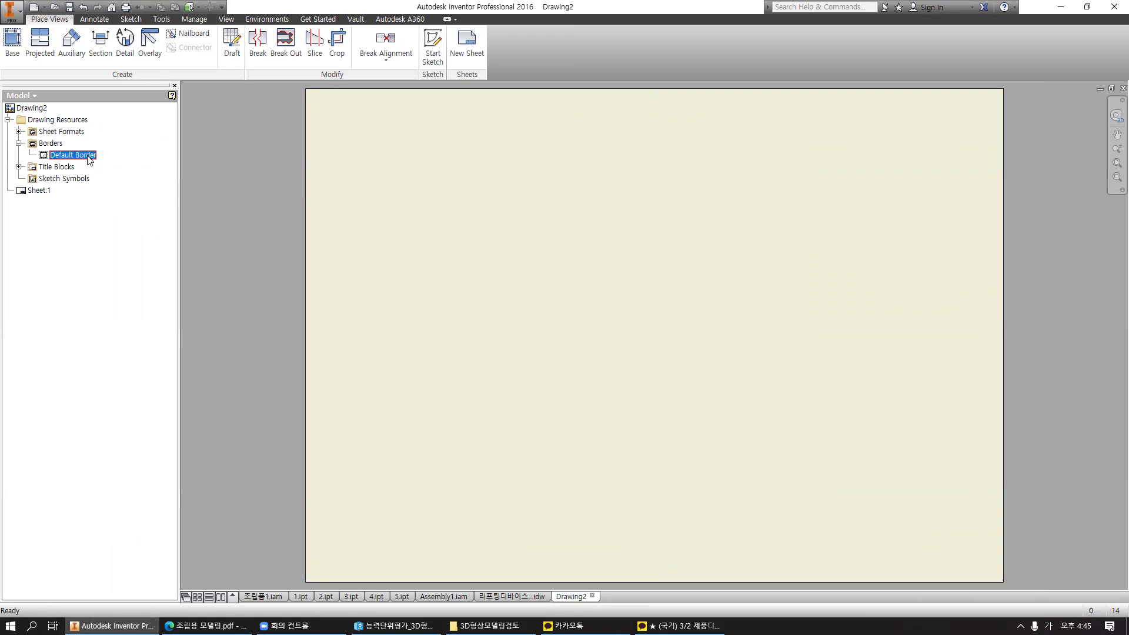
pyautogui.click(77, 231)
pyautogui.rightClick(49, 145)
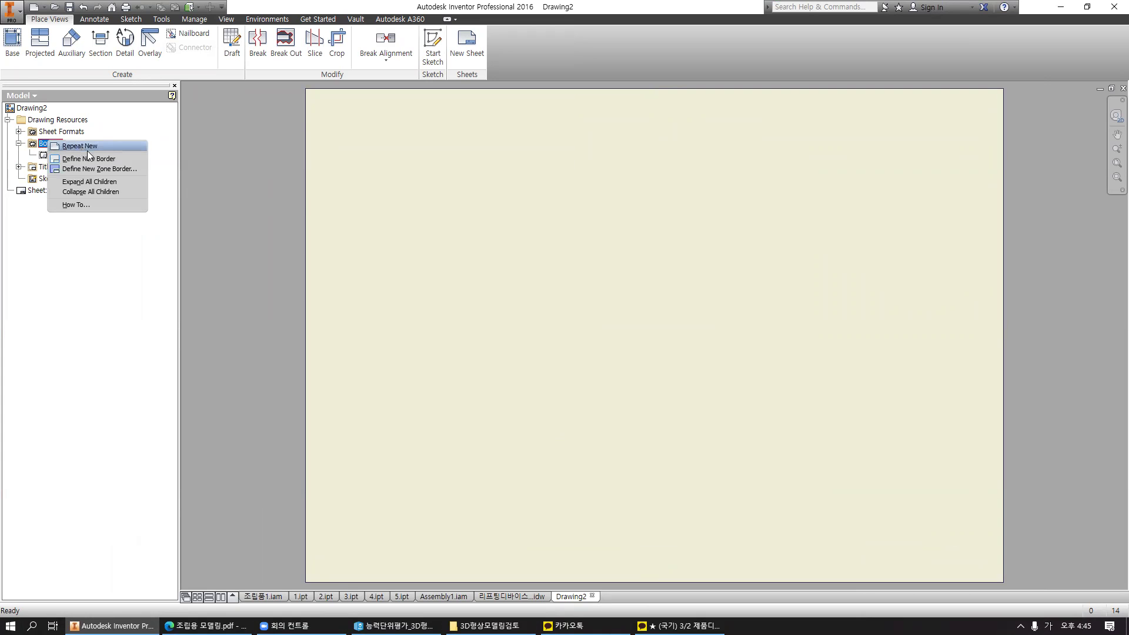
pyautogui.click(92, 156)
pyautogui.click(122, 51)
pyautogui.click(331, 106)
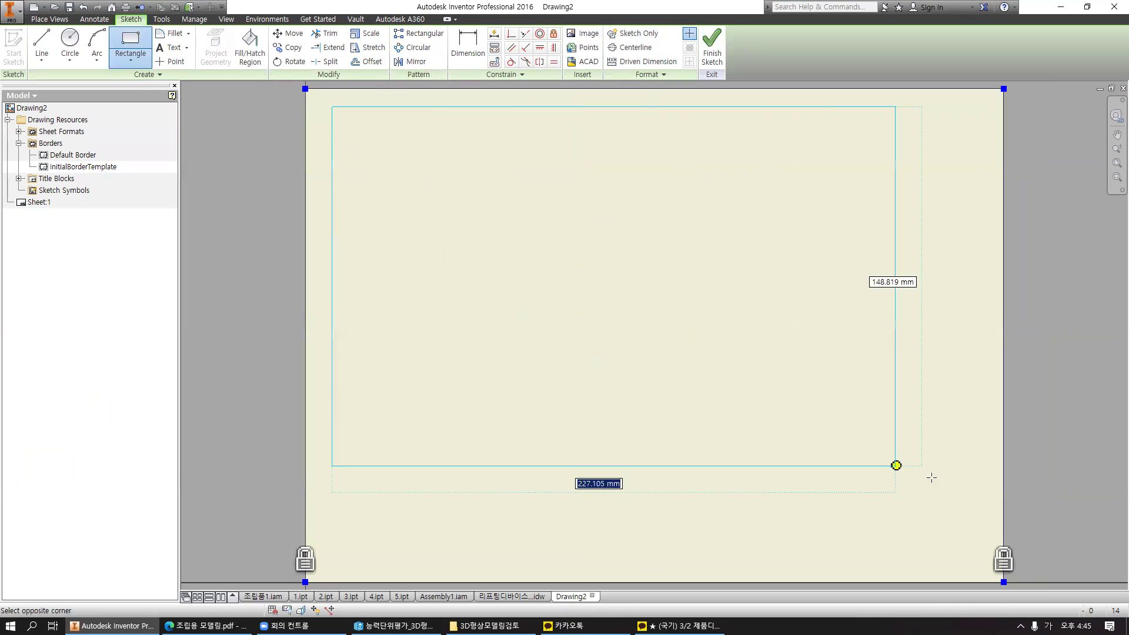
pyautogui.click(987, 563)
pyautogui.press('Escape')
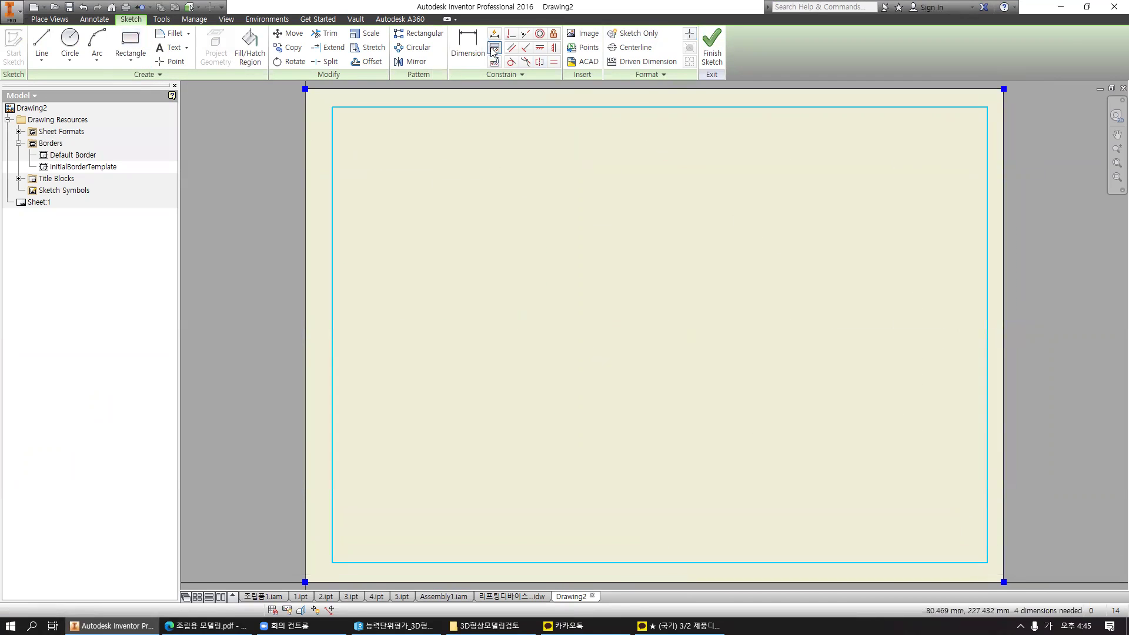
# Dimension the border rectangle's left and bottom lines 10 mm from the sheet edges.
pyautogui.click(468, 44)
pyautogui.click(343, 492)
pyautogui.click(371, 461)
pyautogui.click(375, 520)
pyautogui.write('10')
pyautogui.press('Return')
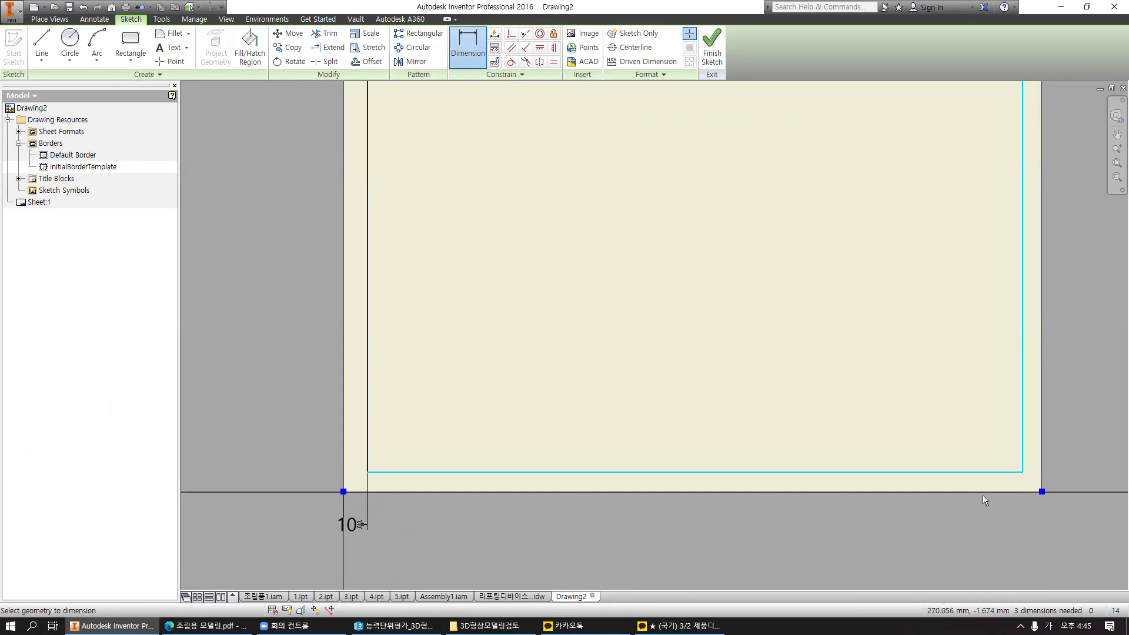
pyautogui.click(1042, 492)
pyautogui.click(1007, 472)
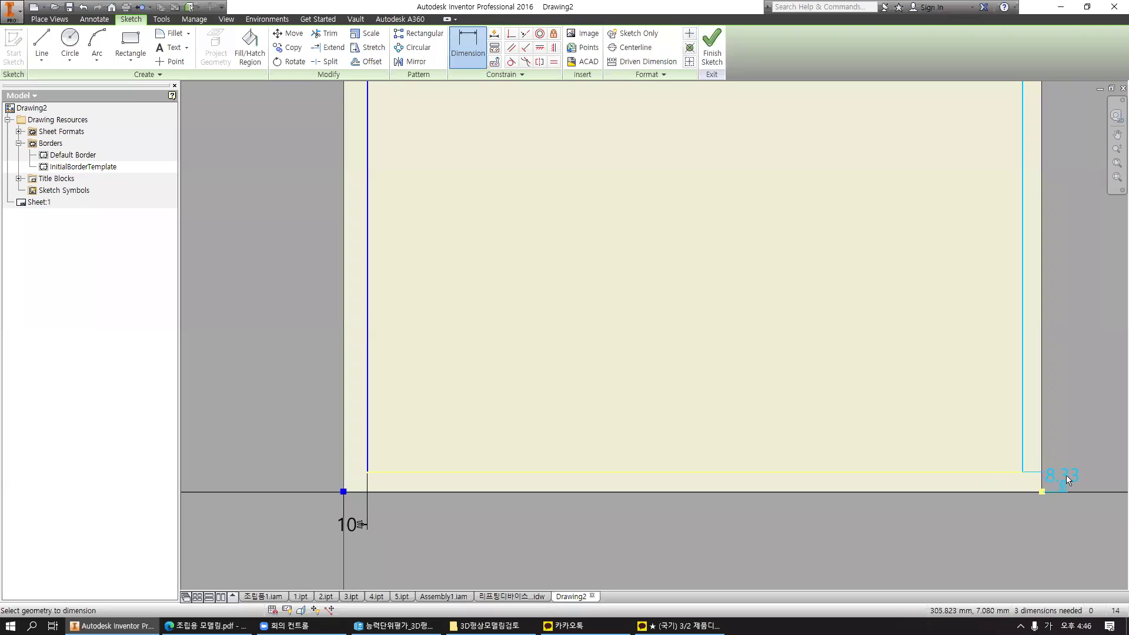
pyautogui.click(1069, 475)
pyautogui.write('10')
pyautogui.press('Return')
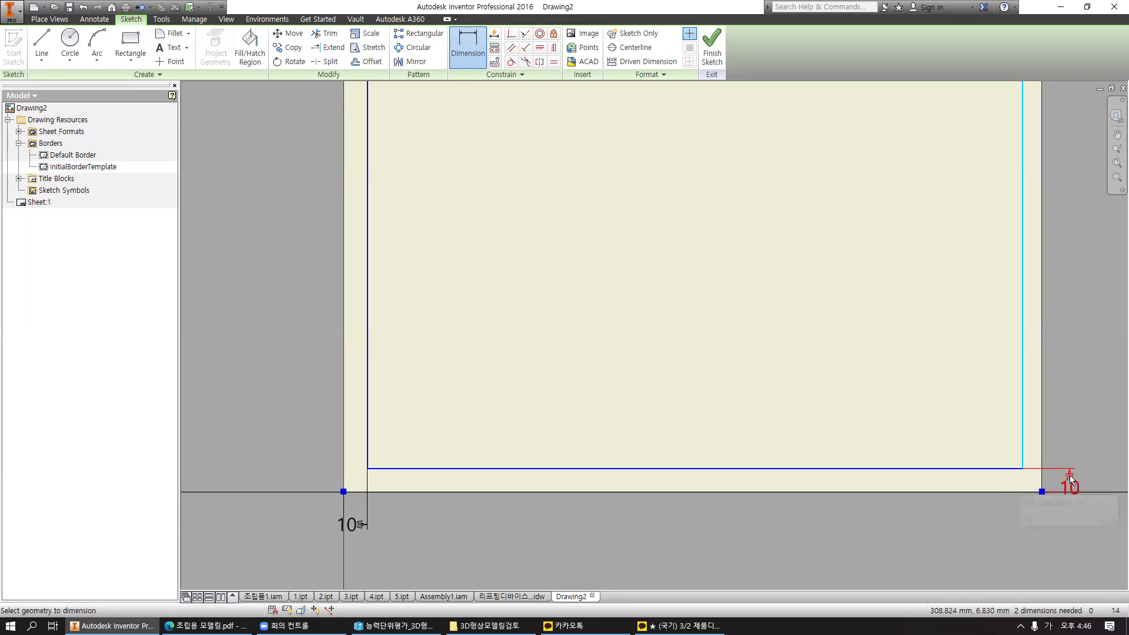
# Dimension the border rectangle's right and top lines 10 mm from the sheet edges.
pyautogui.moveTo(1053, 177); pyautogui.dragTo(915, 376, button='middle')
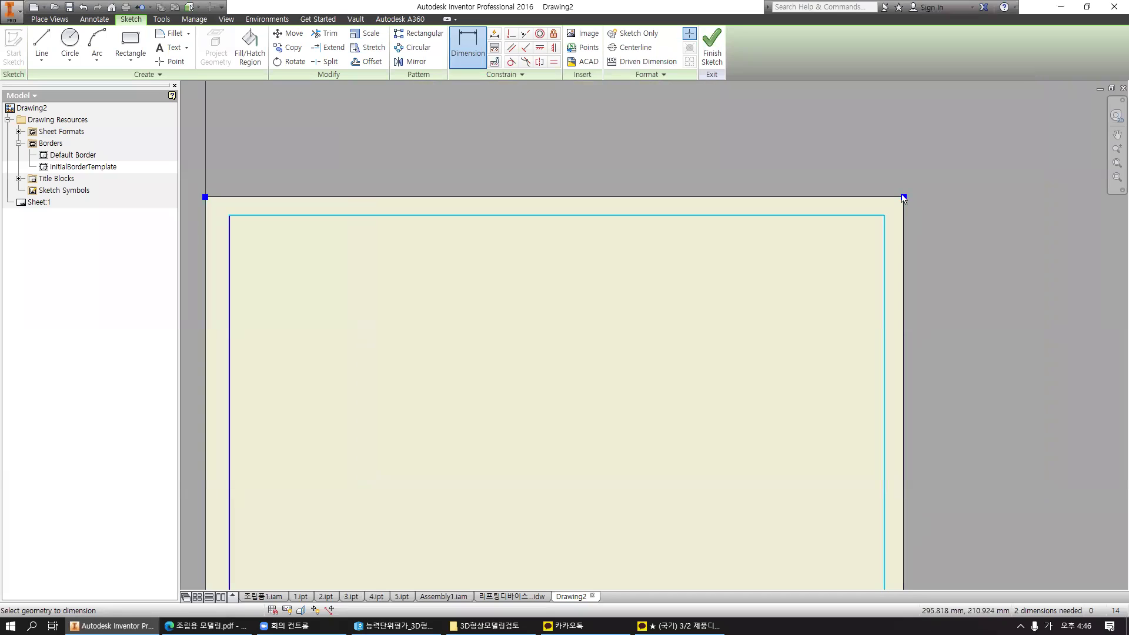
pyautogui.click(904, 198)
pyautogui.click(884, 226)
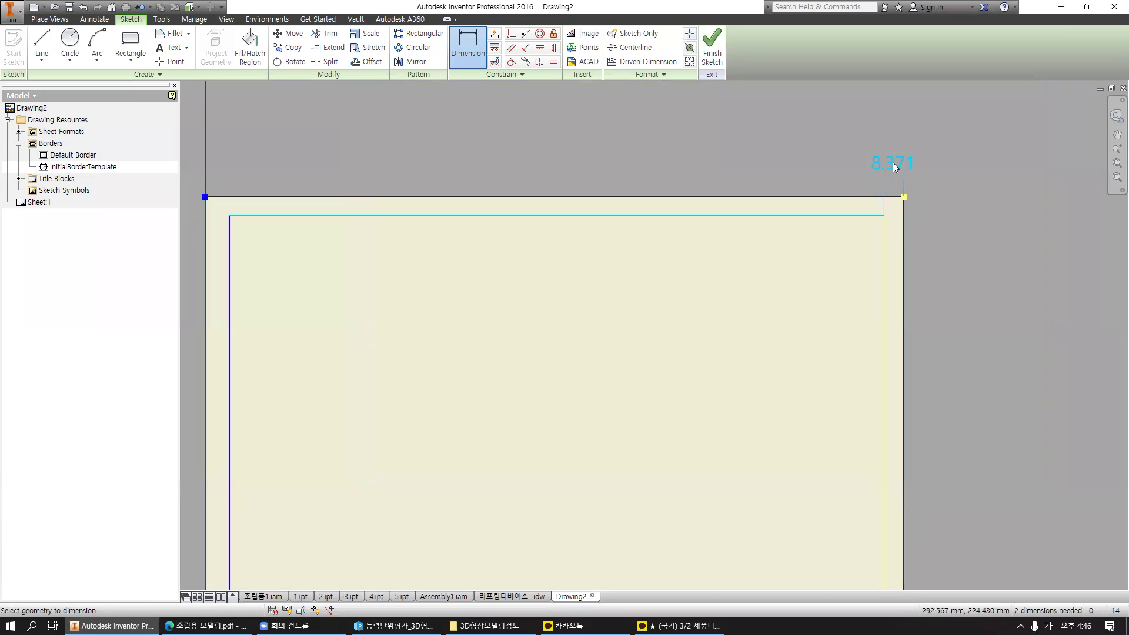
pyautogui.click(893, 162)
pyautogui.write('10')
pyautogui.press('Return')
pyautogui.moveTo(583, 172); pyautogui.dragTo(676, 155, button='middle')
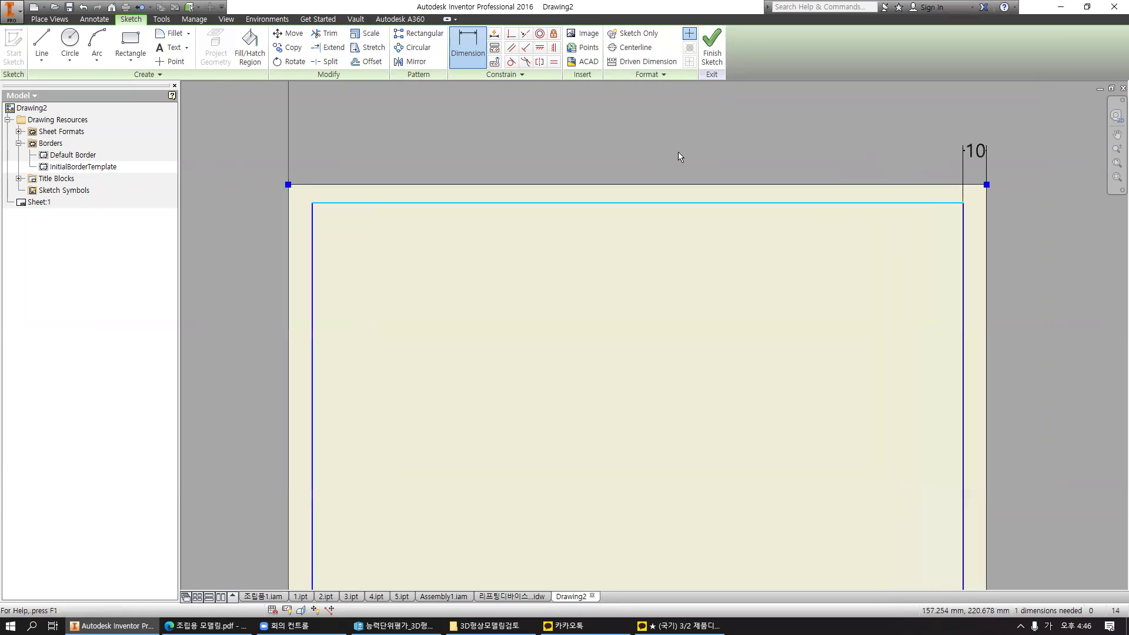
pyautogui.click(297, 182)
pyautogui.click(329, 199)
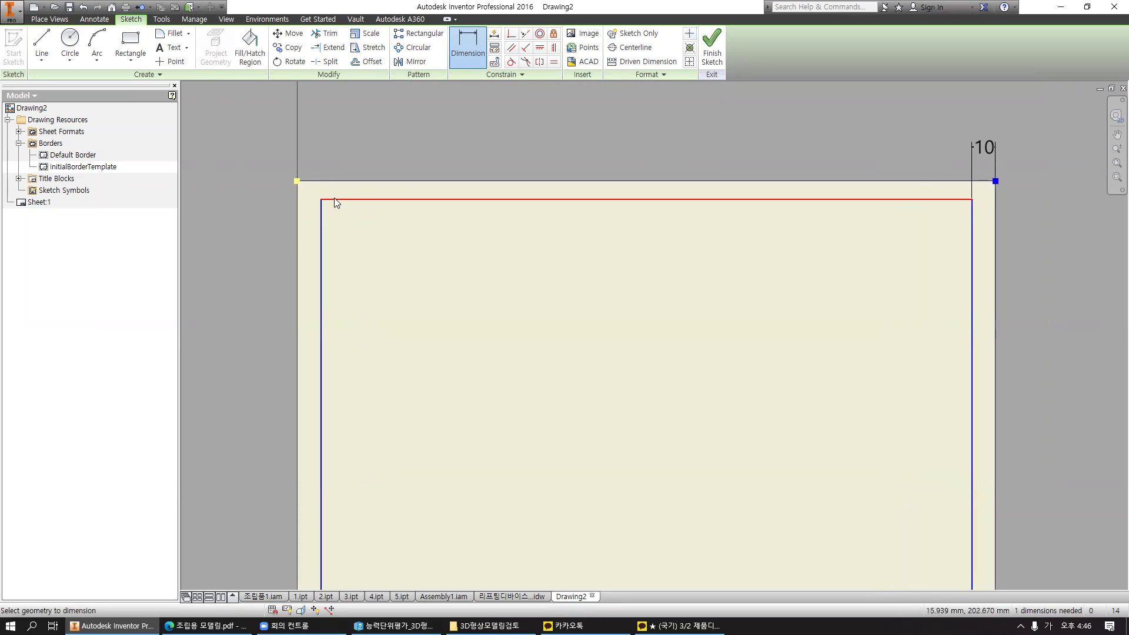
pyautogui.click(262, 191)
pyautogui.write('10')
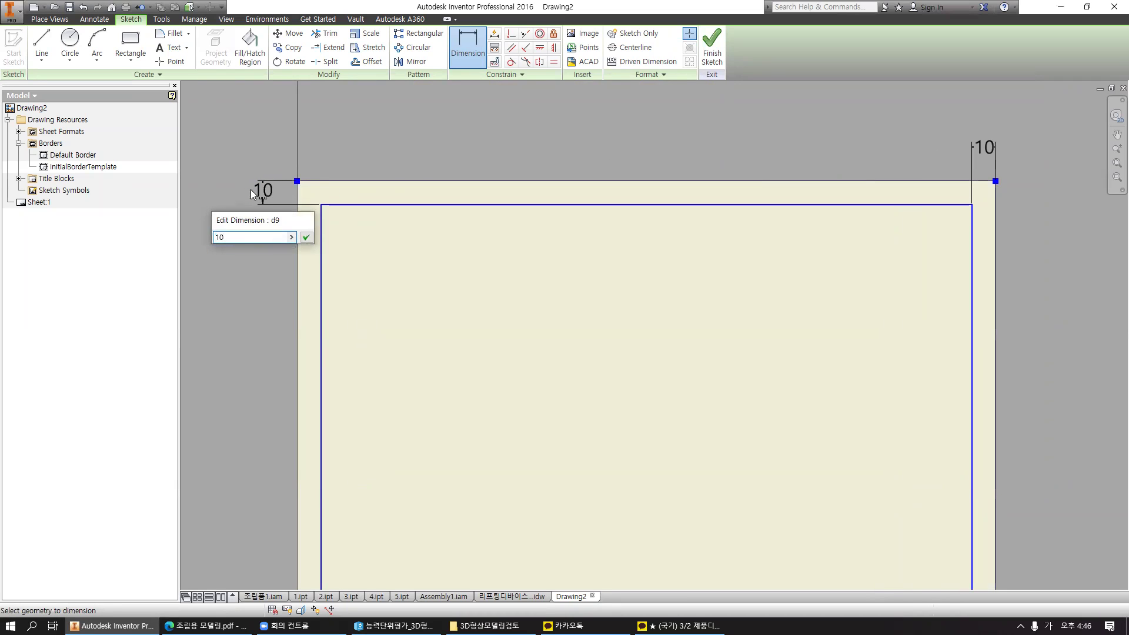
pyautogui.press('Return')
pyautogui.scroll(-5, 515, 194)
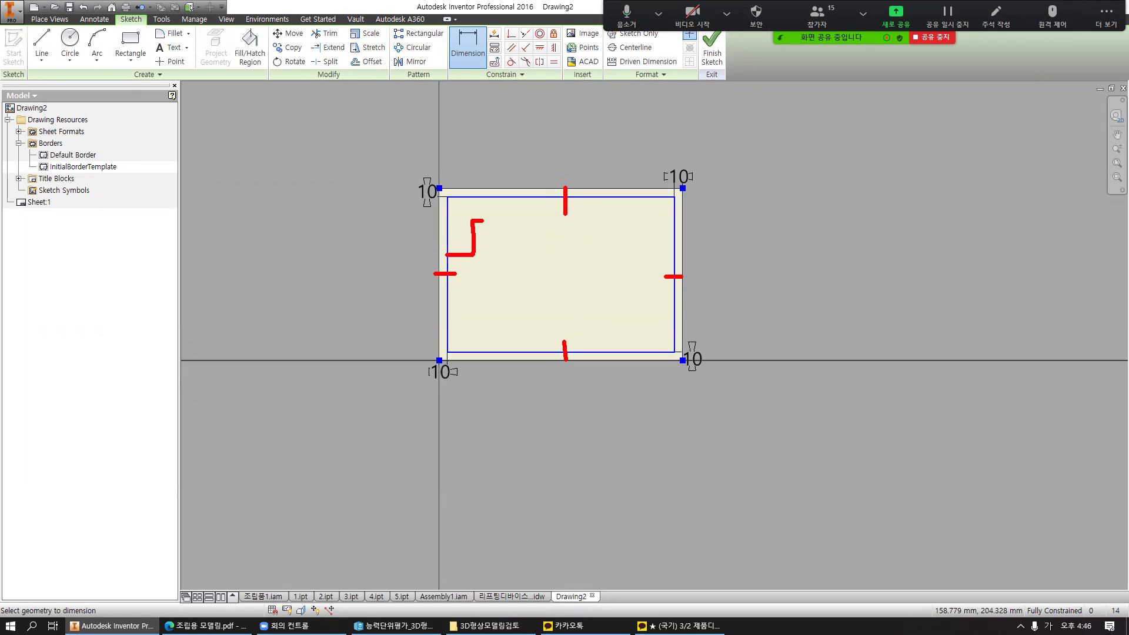
pyautogui.moveTo(451, 217); pyautogui.dragTo(490, 200)
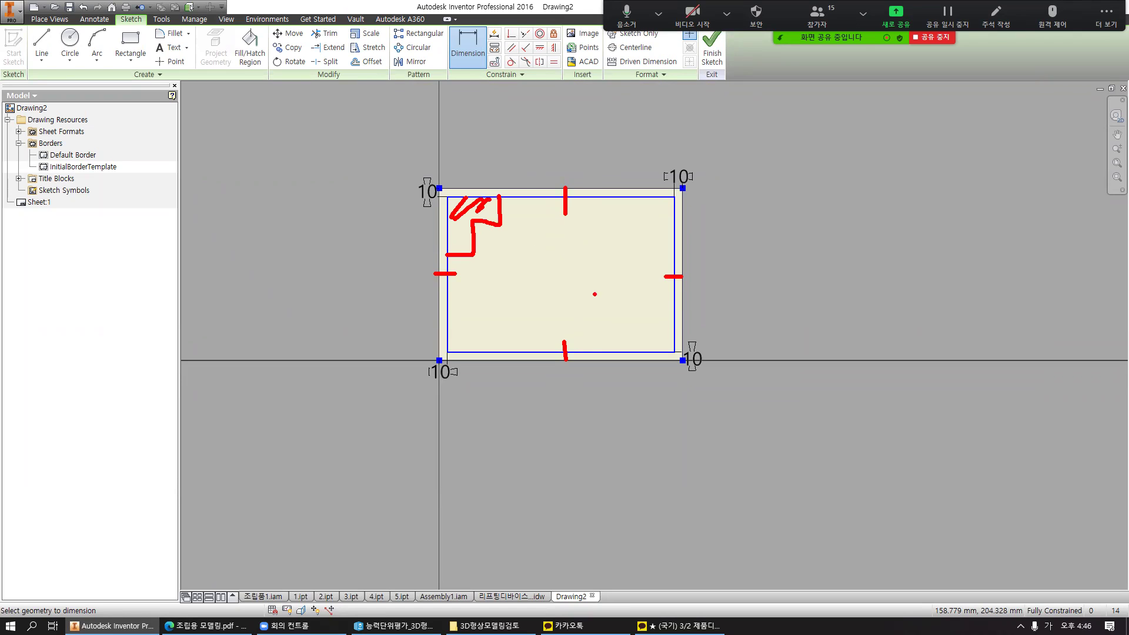
pyautogui.moveTo(571, 311)
pyautogui.mouseDown()
pyautogui.moveTo(570, 347)
pyautogui.moveTo(667, 314)
pyautogui.moveTo(659, 324)
pyautogui.moveTo(673, 339)
pyautogui.mouseUp()
pyautogui.moveTo(601, 346); pyautogui.dragTo(663, 347)
pyautogui.moveTo(477, 174); pyautogui.dragTo(444, 254)
pyautogui.moveTo(447, 205); pyautogui.dragTo(503, 253)
pyautogui.moveTo(505, 189); pyautogui.dragTo(450, 266)
pyautogui.moveTo(460, 215); pyautogui.dragTo(530, 244)
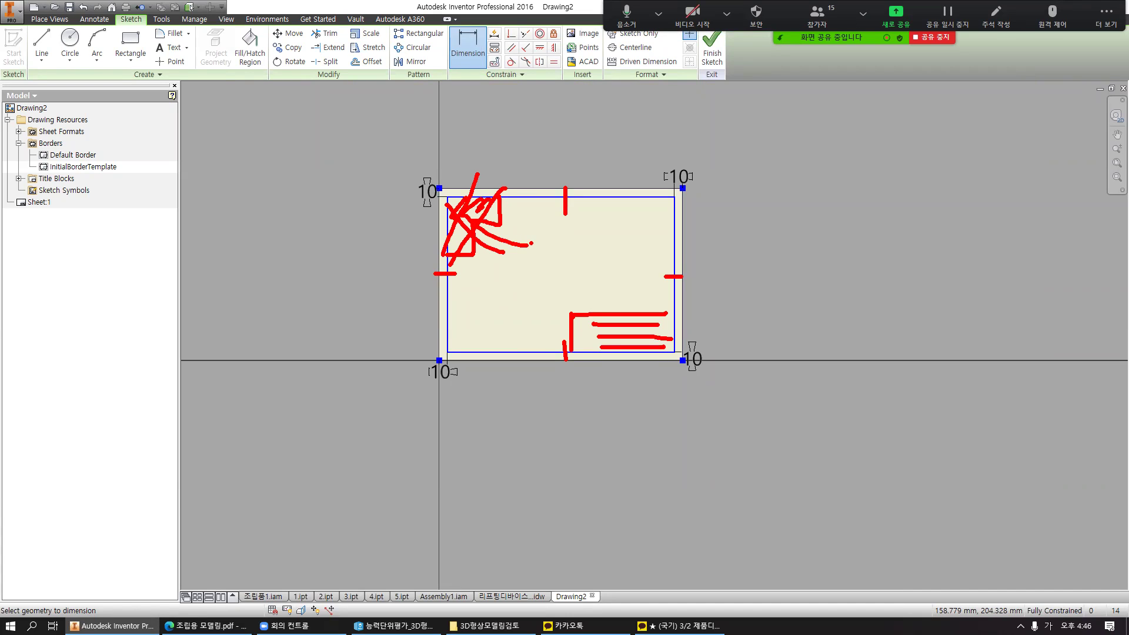
pyautogui.press('Escape')
pyautogui.press('Escape')
# Draw short centre mark lines inward from the middle of the sheet's top and left edges, crossing the border rectangle.
pyautogui.scroll(3, 530, 199)
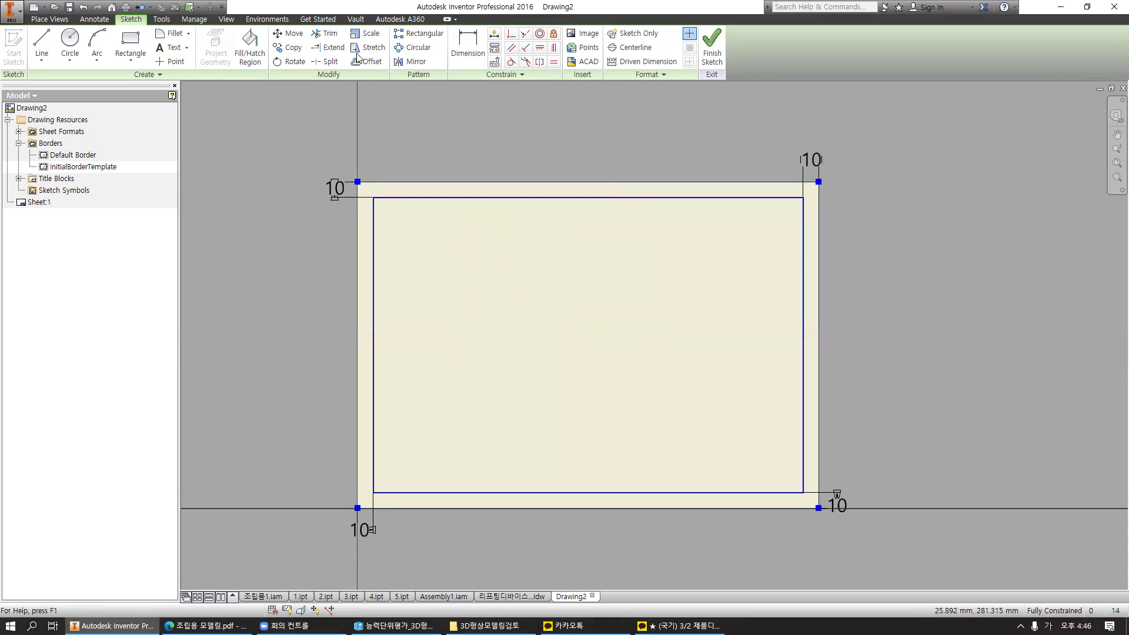
pyautogui.click(42, 42)
pyautogui.click(577, 182)
pyautogui.doubleClick(578, 213)
pyautogui.click(358, 345)
pyautogui.click(400, 345)
pyautogui.press('Escape')
# Dimension the top centre mark's outer end 10 mm from the border's top line and set the mark's length to 15 mm.
pyautogui.click(485, 57)
pyautogui.click(586, 198)
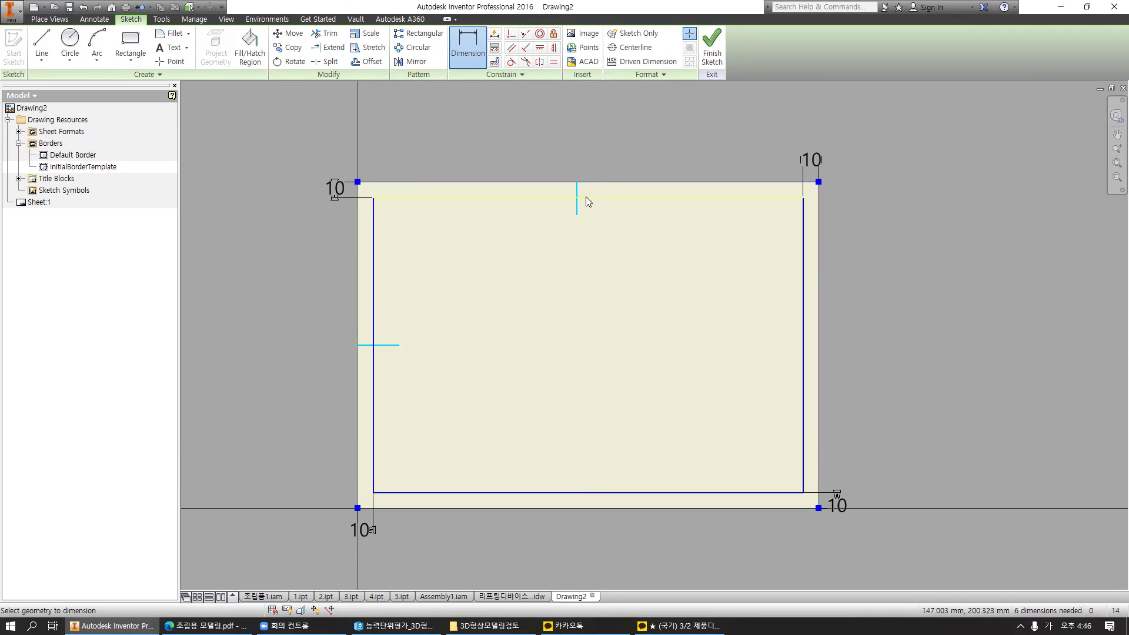
pyautogui.click(577, 182)
pyautogui.click(608, 187)
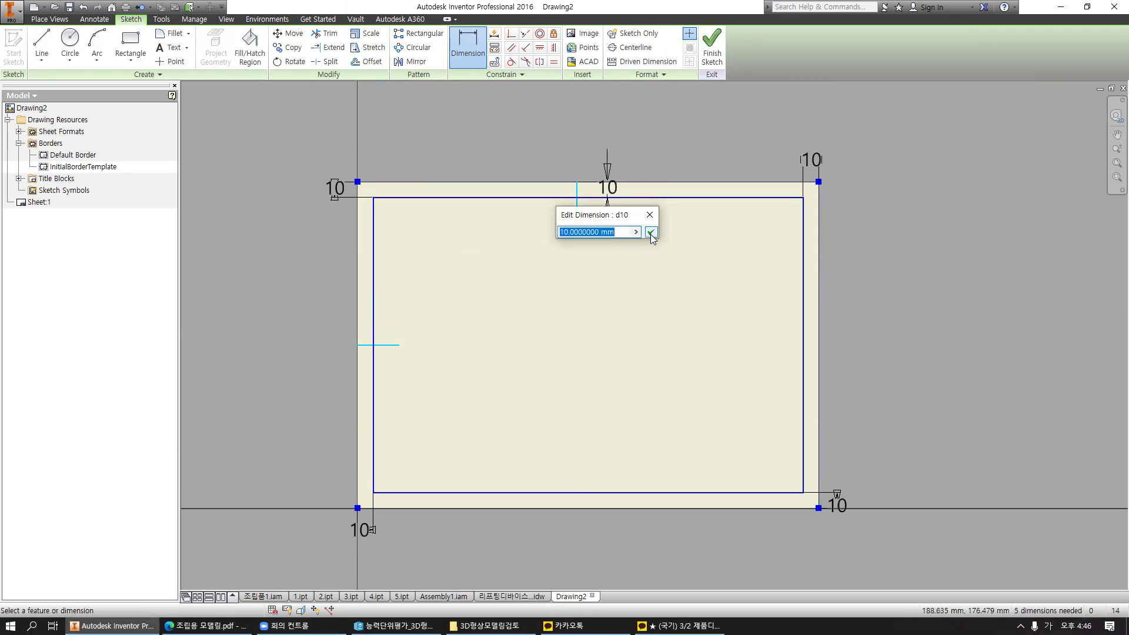
pyautogui.click(650, 233)
pyautogui.click(534, 216)
pyautogui.write('15')
pyautogui.press('Return')
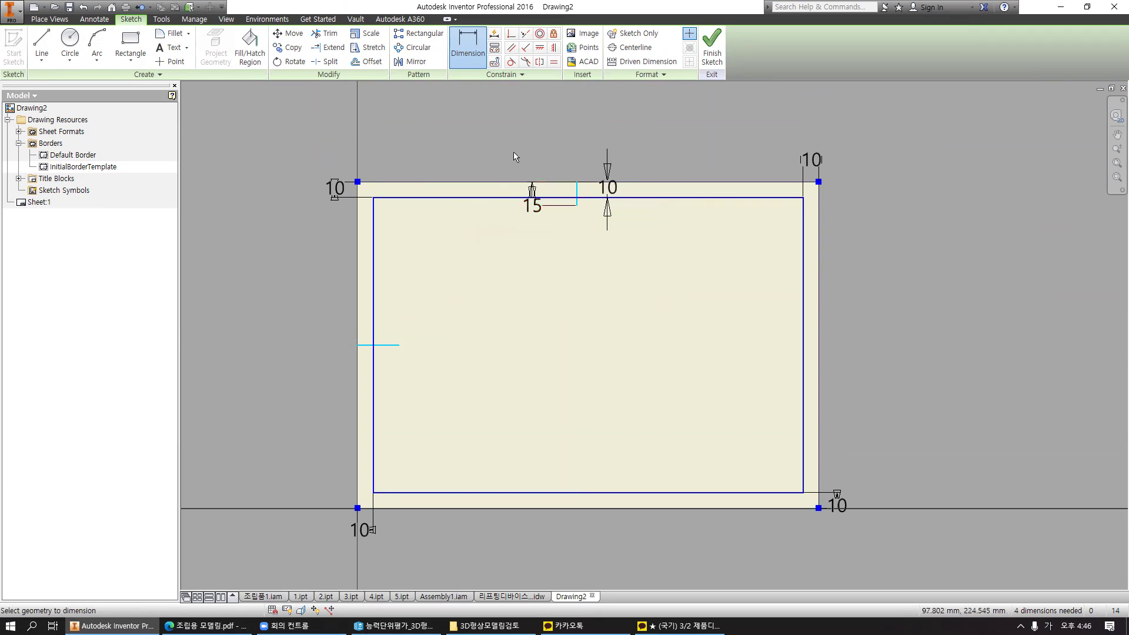
# Constrain the top centre mark coincident with the midpoint of the border rectangle's top line.
pyautogui.click(511, 33)
pyautogui.scroll(-5, 581, 200)
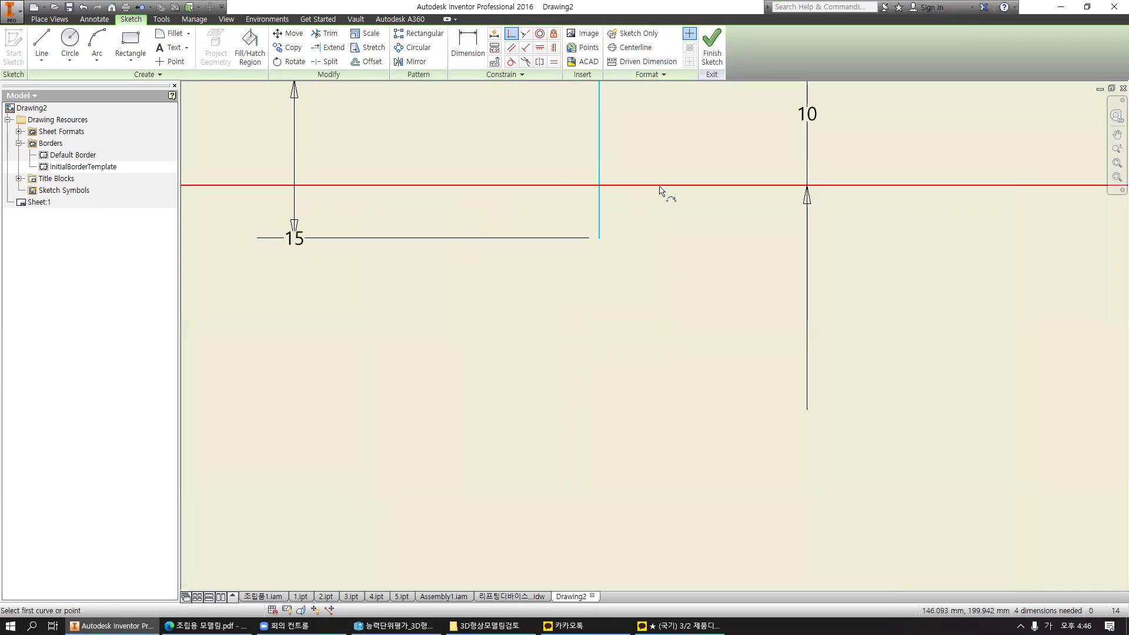
pyautogui.scroll(5, 443, 213)
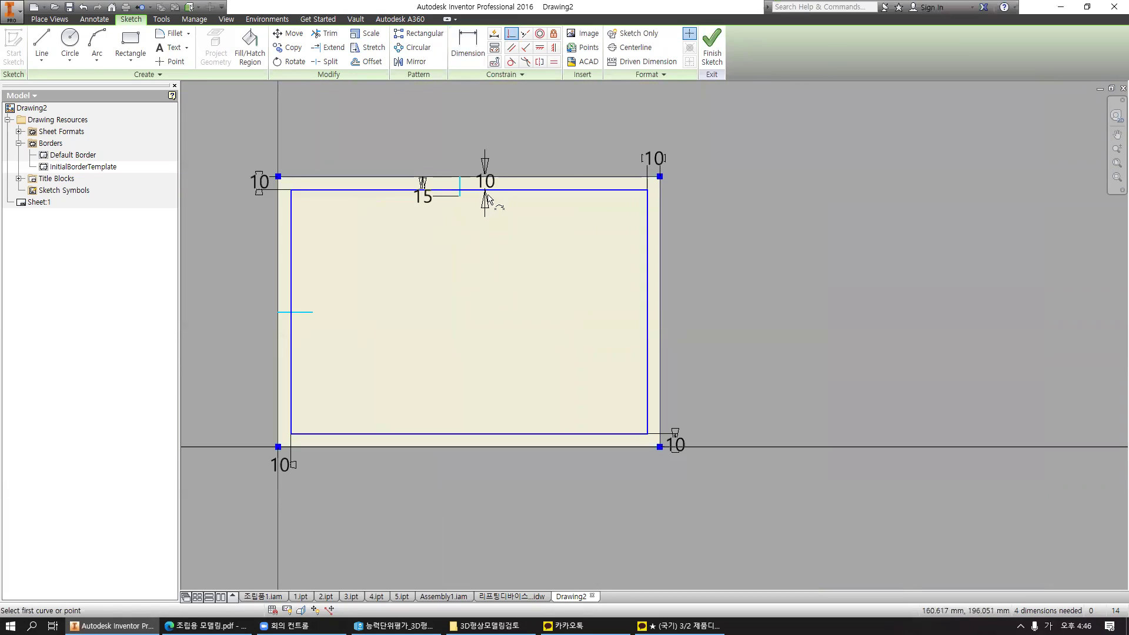
pyautogui.click(462, 188)
pyautogui.click(461, 187)
# Delete the centre mark line at the middle of the sheet's left edge.
pyautogui.click(301, 313)
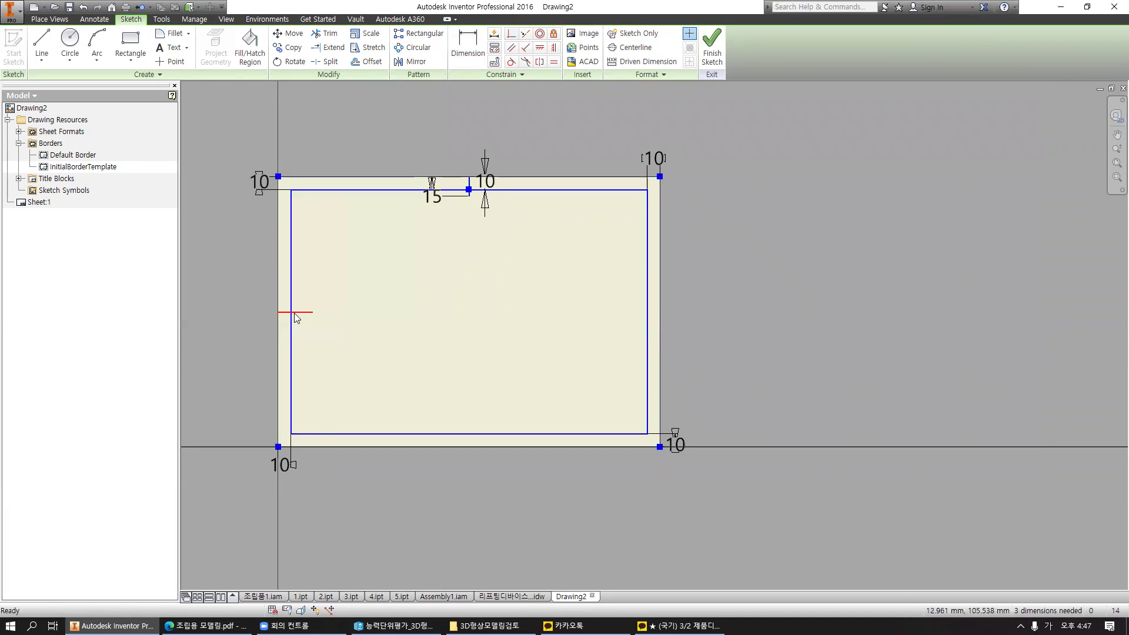
pyautogui.press('Delete')
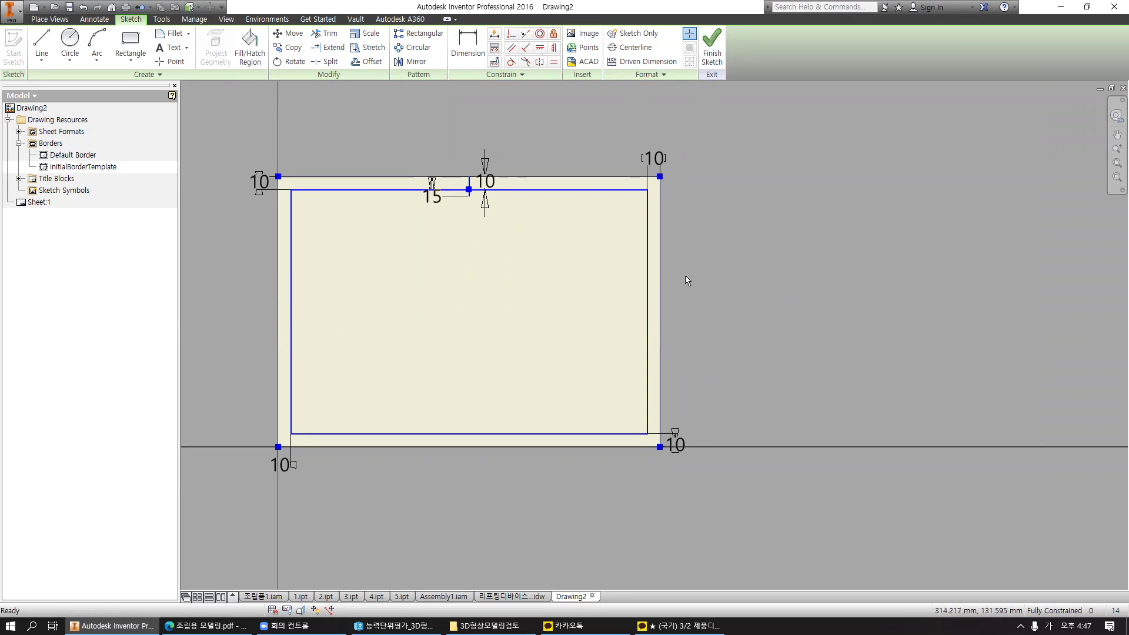
pyautogui.moveTo(731, 262); pyautogui.dragTo(736, 282, button='middle')
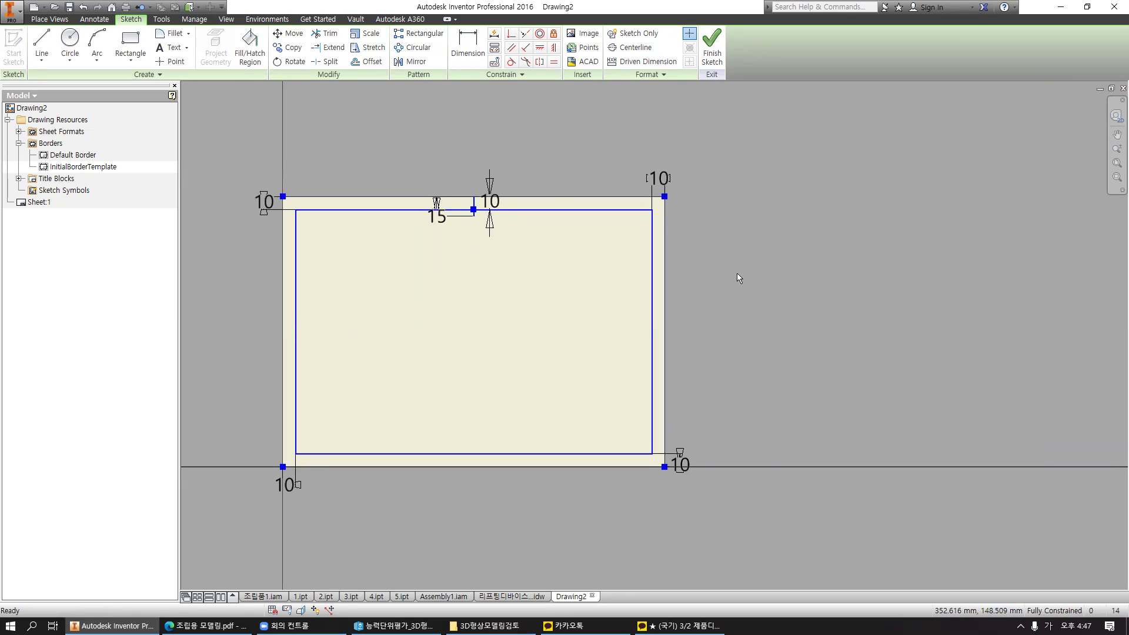
# Finish the border sketch, save the border as 윤곽선, and insert it on the sheet.
pyautogui.click(711, 59)
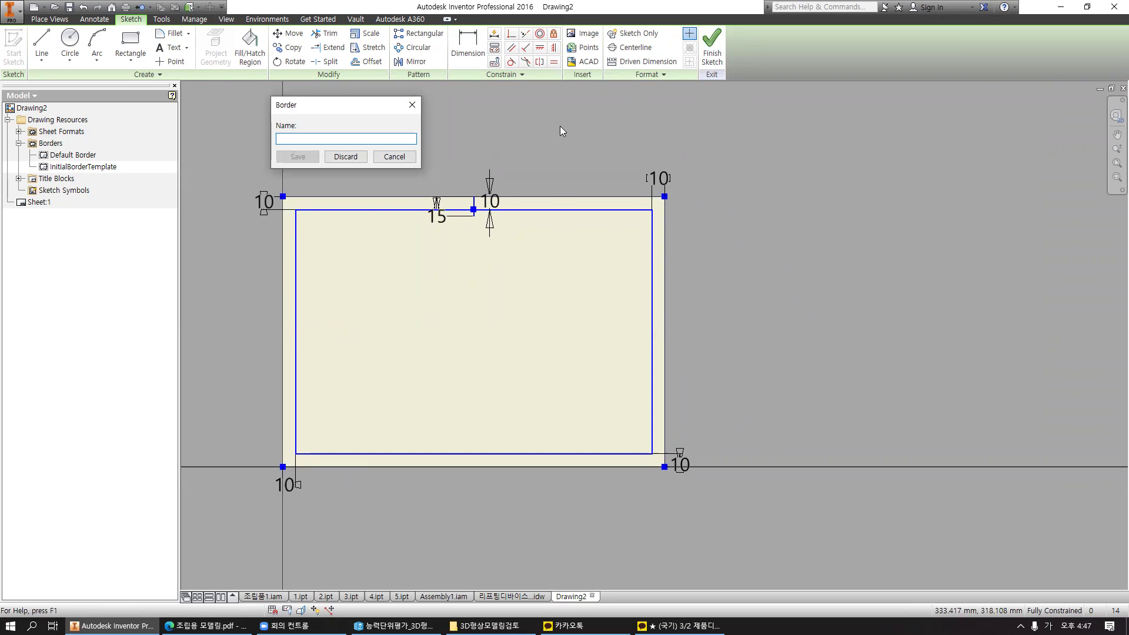
pyautogui.write('dbsrhk')
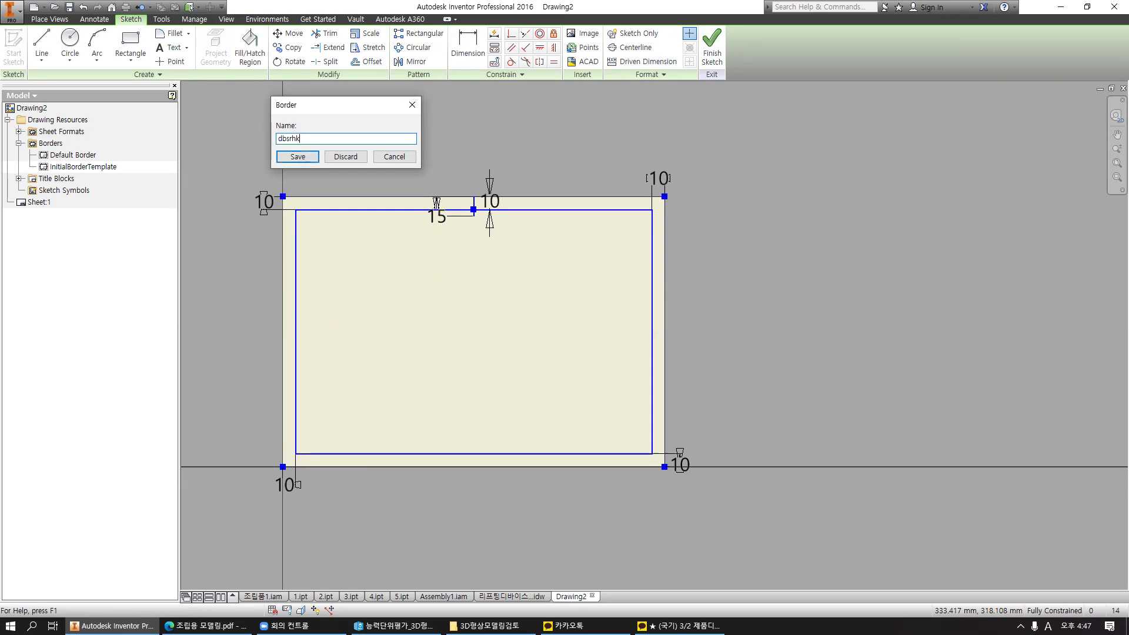
pyautogui.press('BackSpace')
pyautogui.press('Hangul')
pyautogui.write('윤과')
pyautogui.write('선')
pyautogui.press('Return')
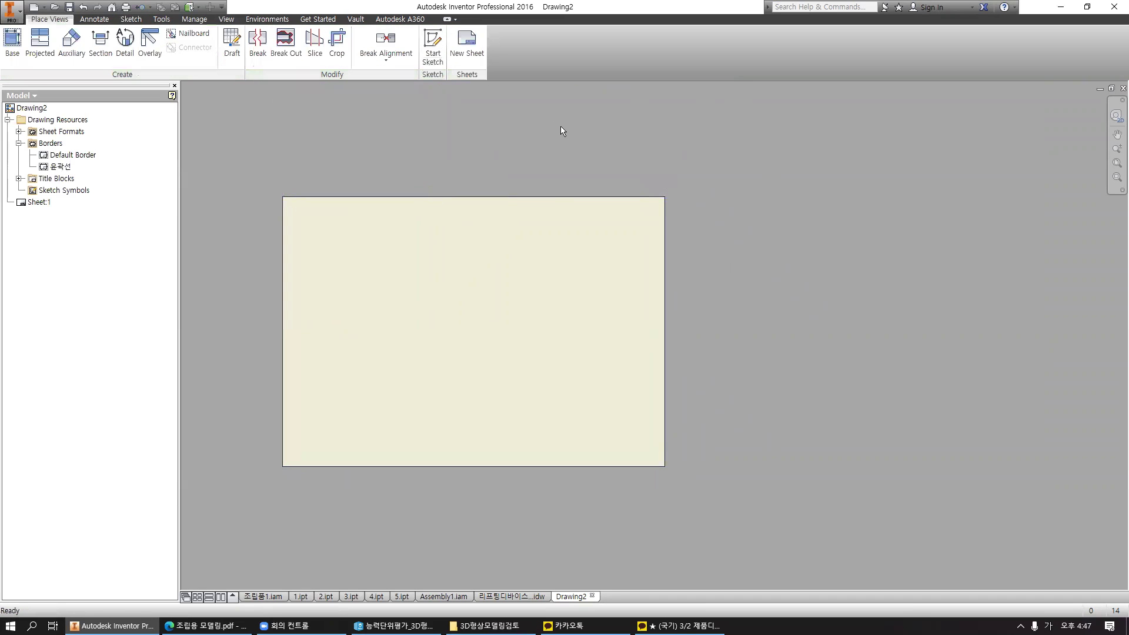
pyautogui.doubleClick(47, 168)
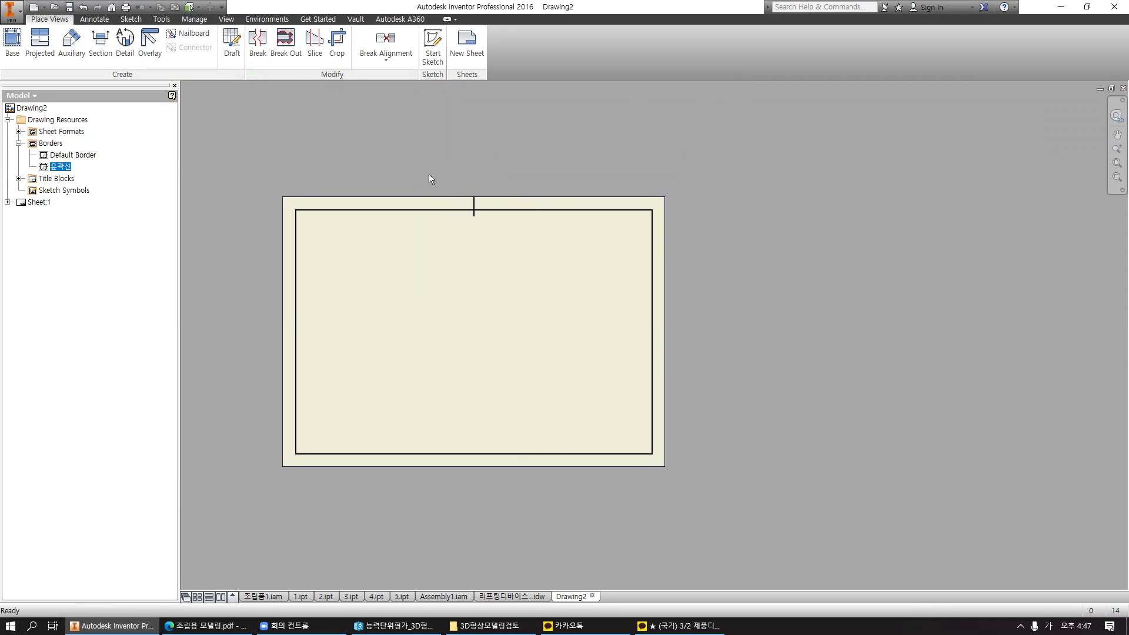
# Start defining a new title block in the drawing resources.
pyautogui.click(19, 178)
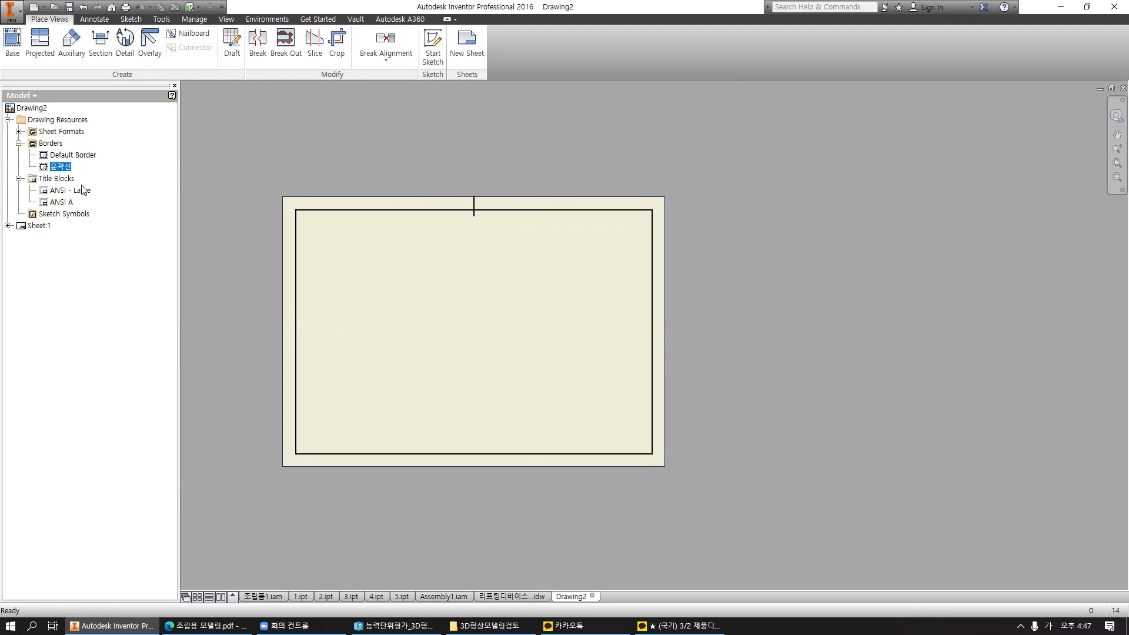
pyautogui.click(54, 179)
pyautogui.rightClick(54, 180)
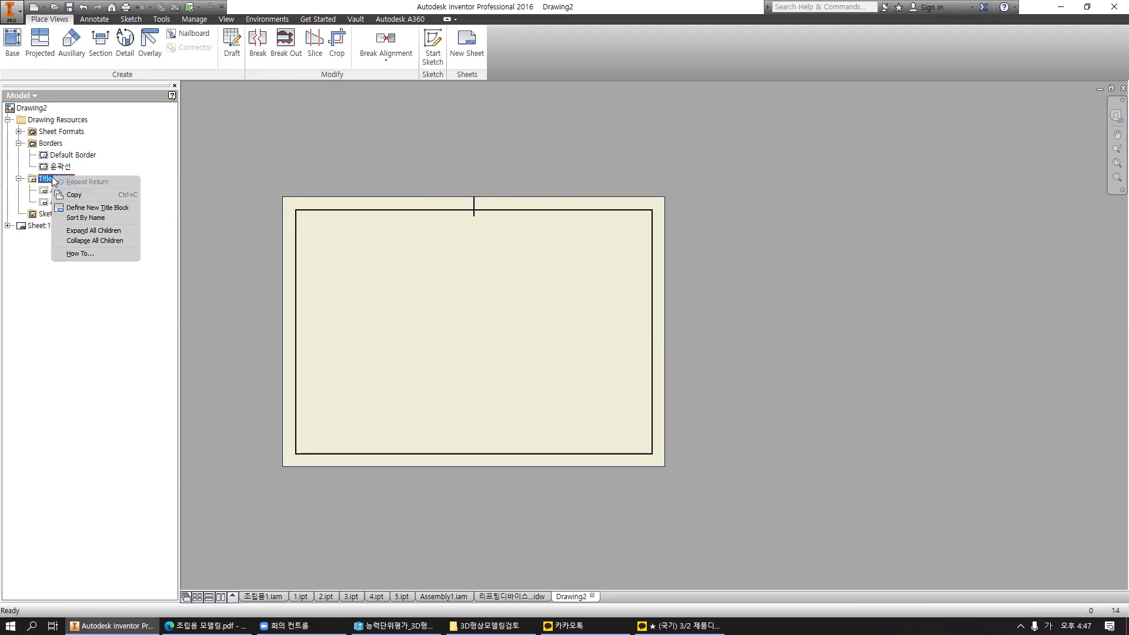
pyautogui.click(107, 207)
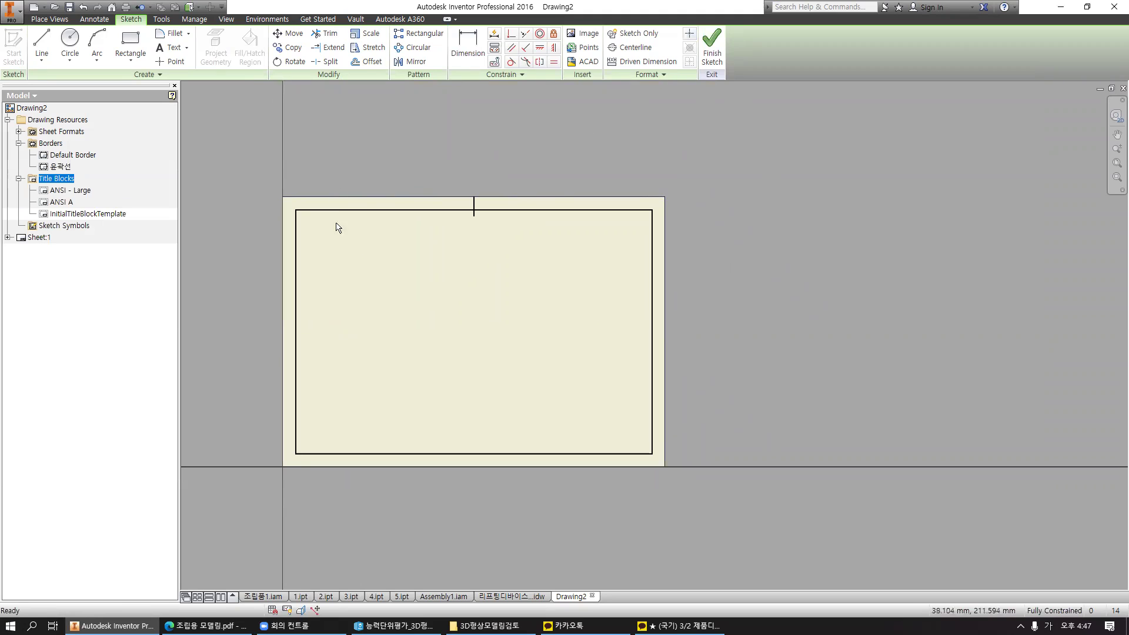
# Consult the title block example in the Hangul document and sketch a rectangle about 144 by 42 mm beside the sheet.
pyautogui.click(393, 626)
pyautogui.scroll(-10, 364, 328)
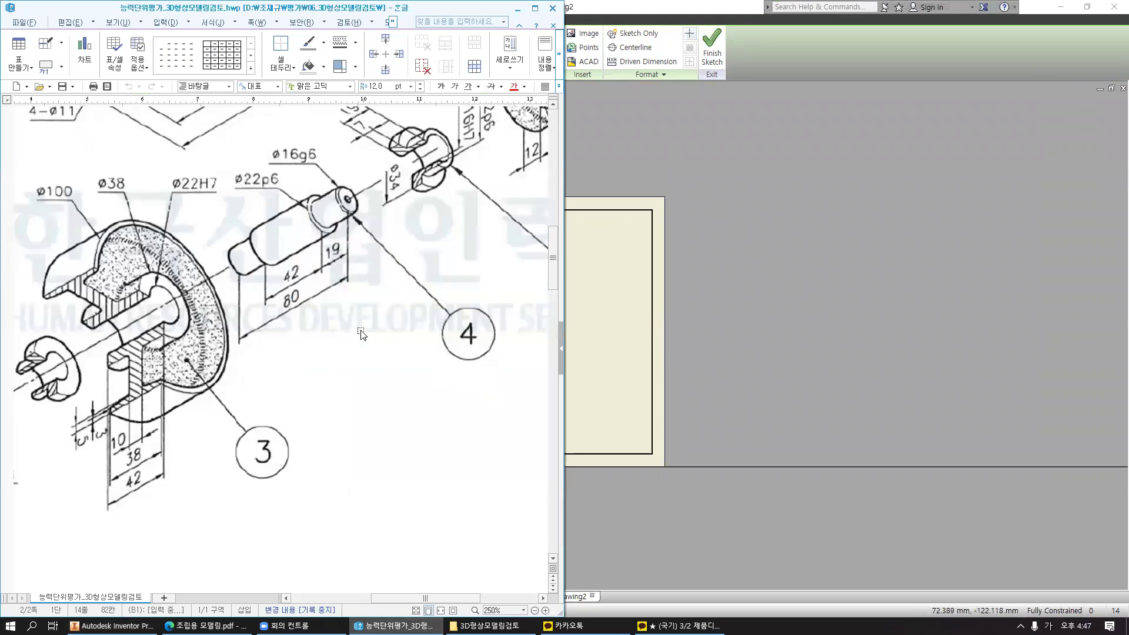
pyautogui.scroll(-5, 364, 328)
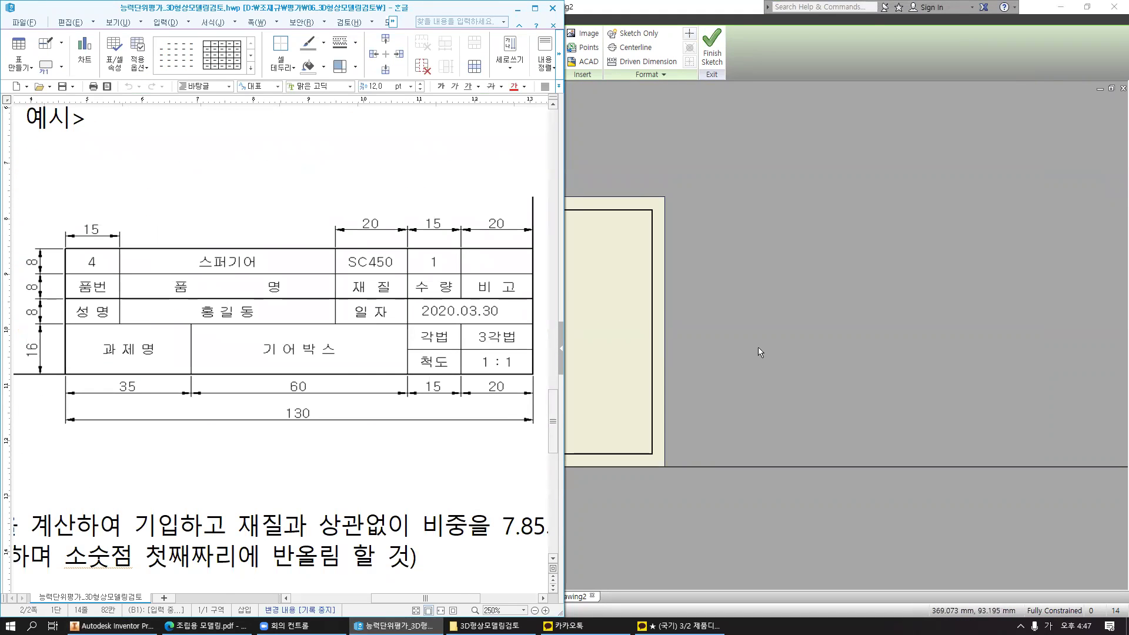
pyautogui.click(757, 347)
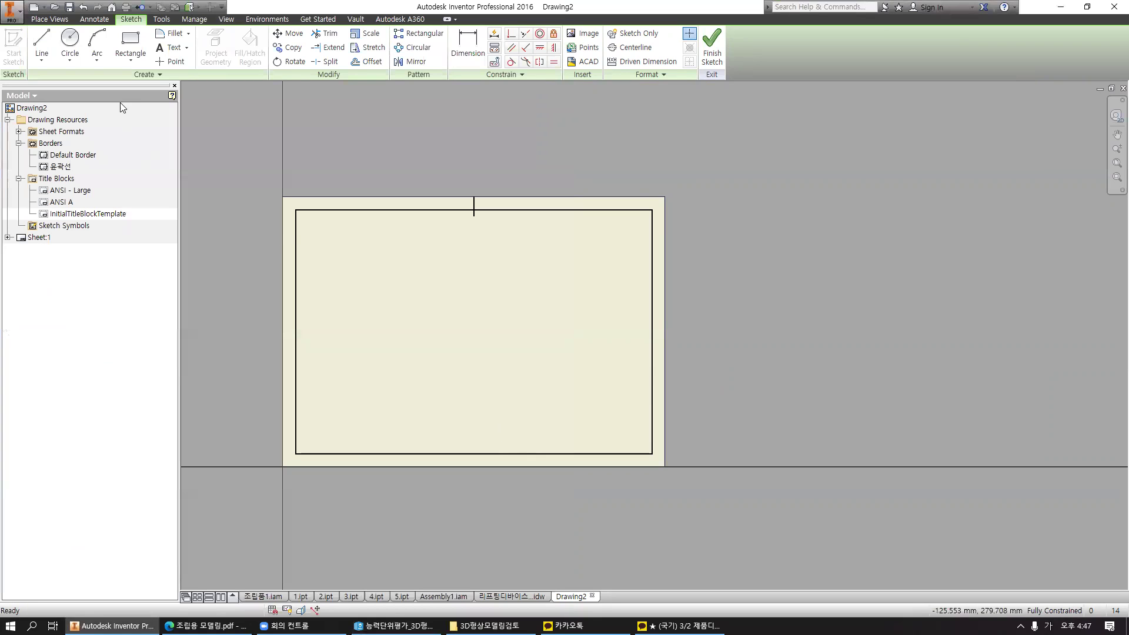
pyautogui.click(132, 45)
pyautogui.moveTo(607, 305); pyautogui.dragTo(549, 270, button='middle')
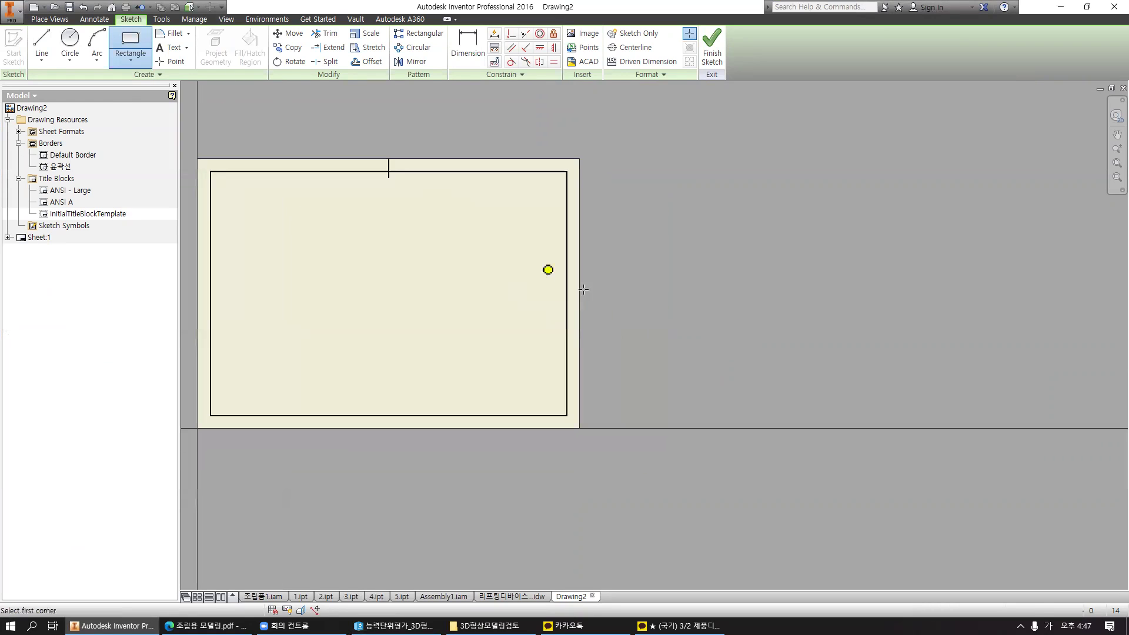
pyautogui.click(635, 333)
pyautogui.click(820, 388)
pyautogui.press('Escape')
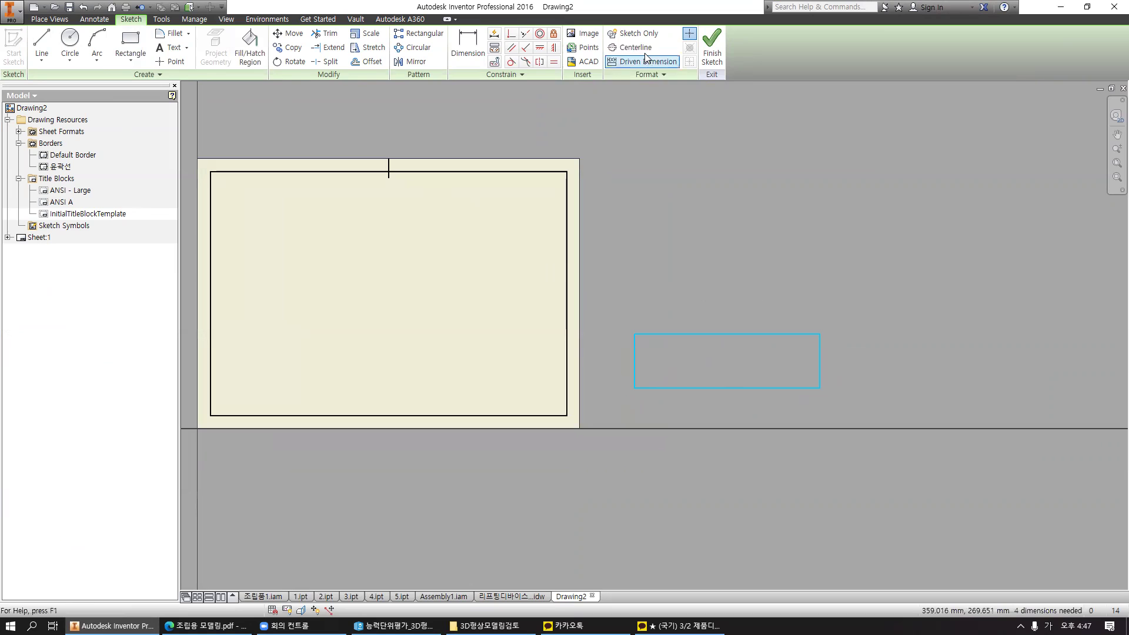
# Dimension the title block rectangle's bottom line with a width of 150 mm.
pyautogui.click(482, 56)
pyautogui.click(723, 388)
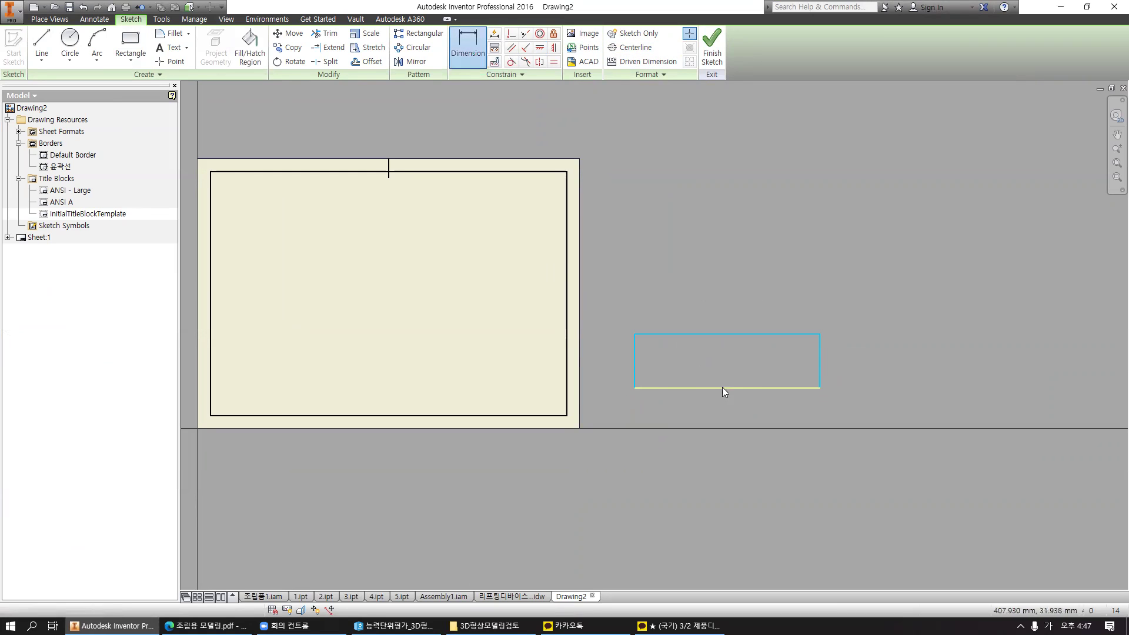
pyautogui.click(728, 440)
pyautogui.write('150')
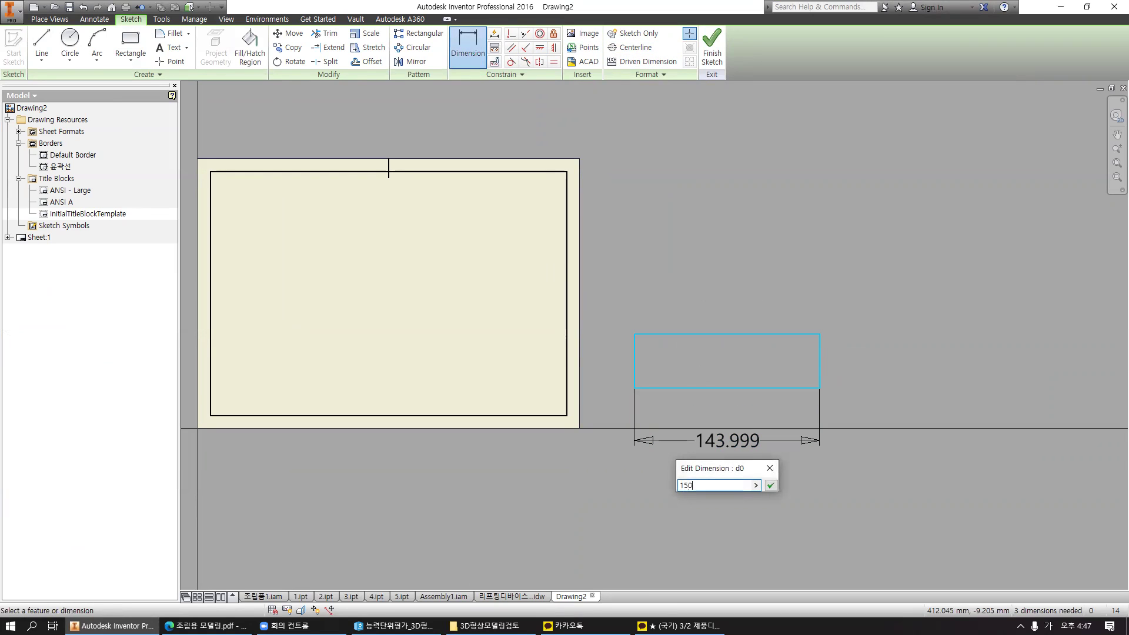
pyautogui.press('Return')
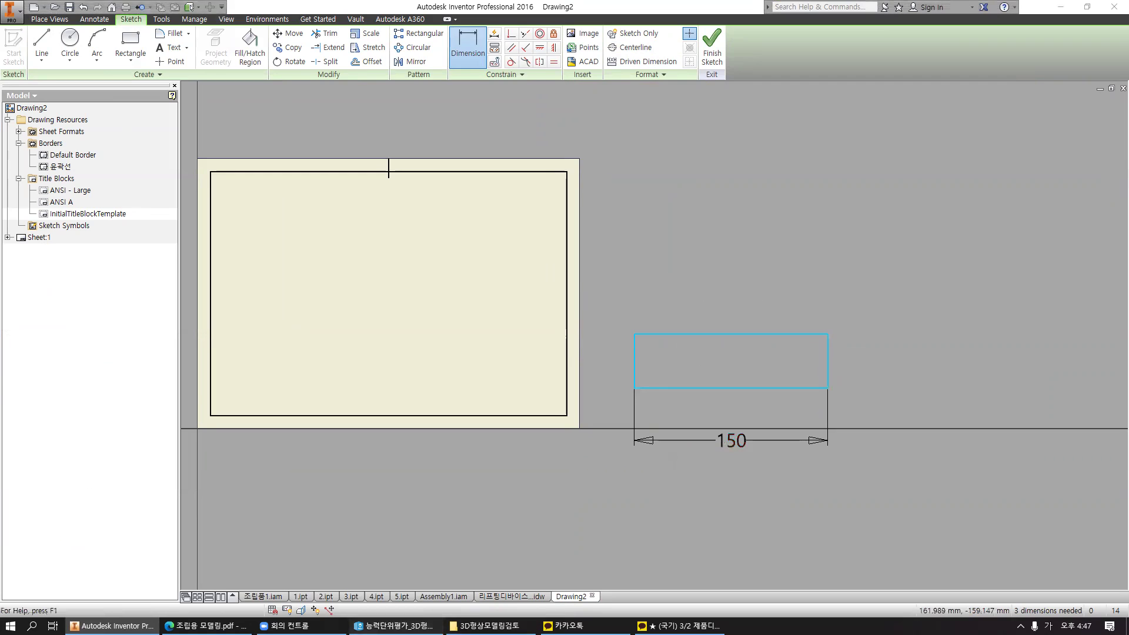
# Check the overall width in the Hangul document's title block example and set the rectangle's width to 130 mm.
pyautogui.click(393, 626)
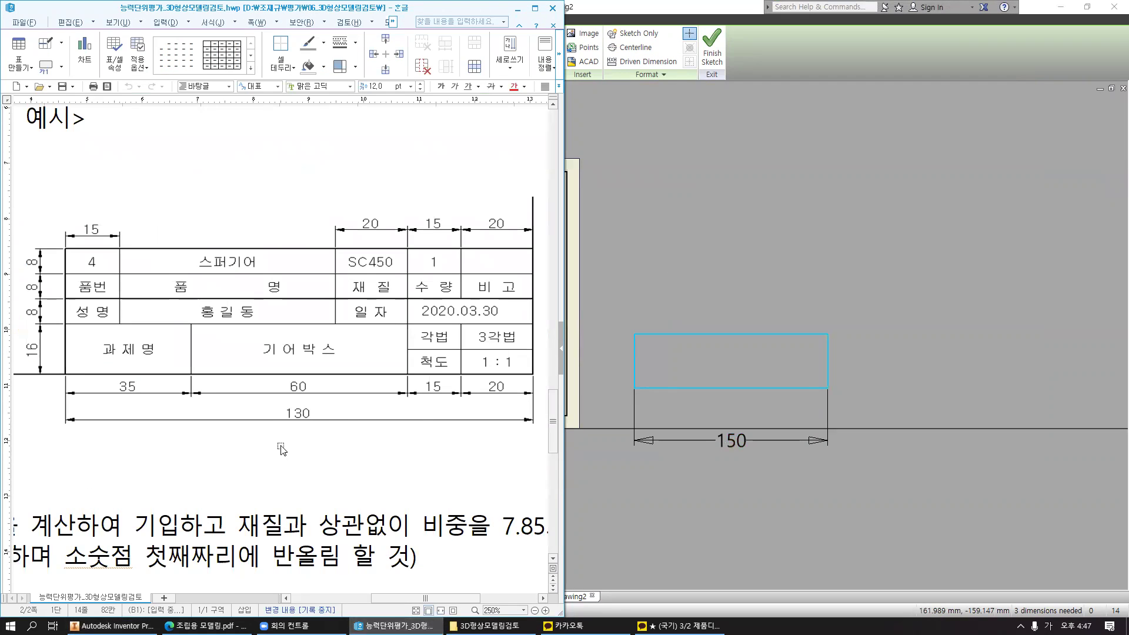
pyautogui.click(729, 441)
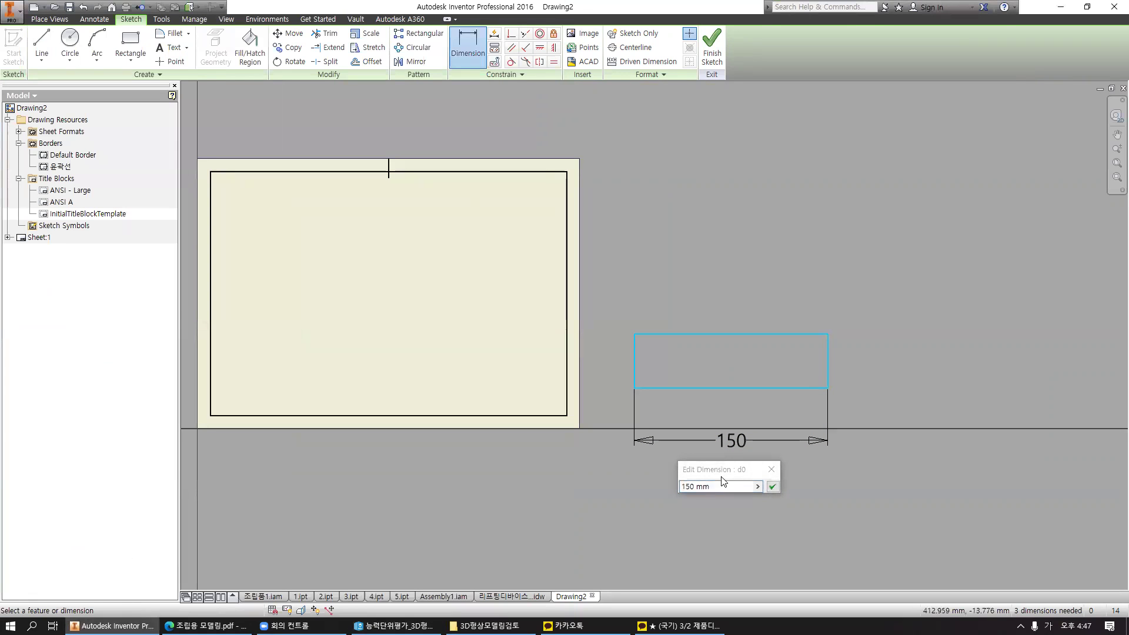
pyautogui.write('130')
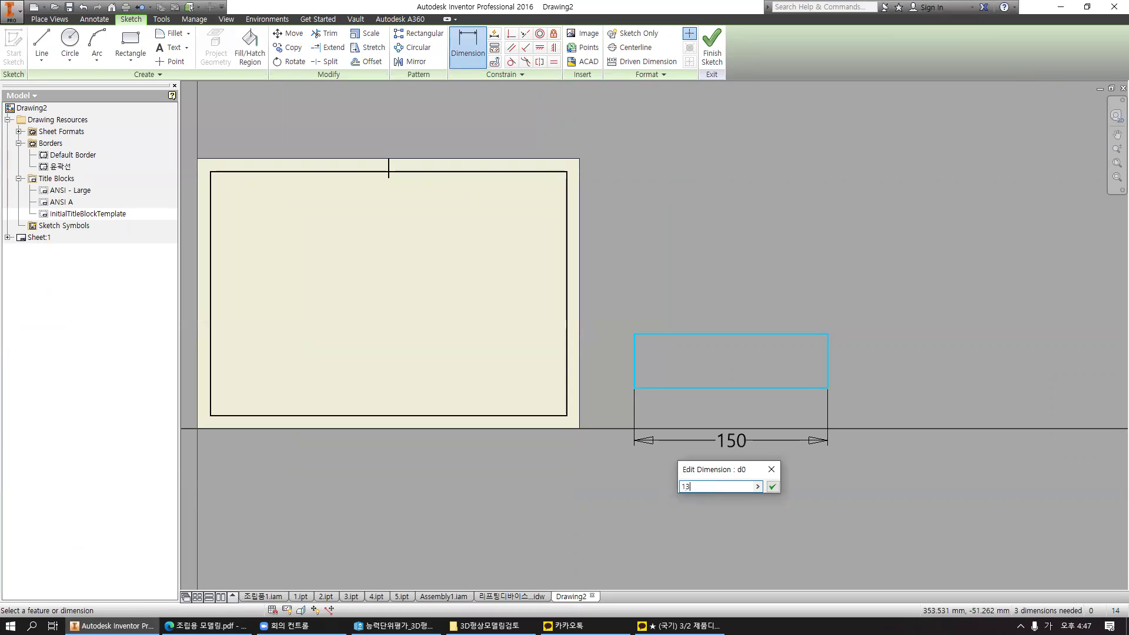
pyautogui.press('Return')
# Dimension the title block rectangle's height at 40 mm.
pyautogui.click(802, 363)
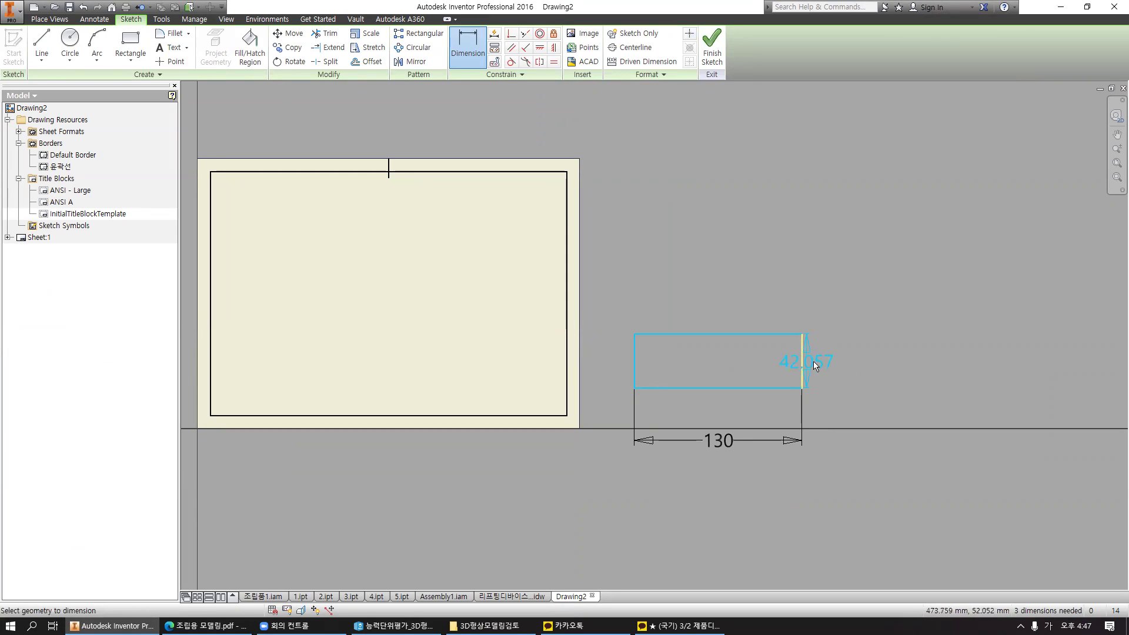
pyautogui.click(855, 367)
pyautogui.write('40')
pyautogui.press('Return')
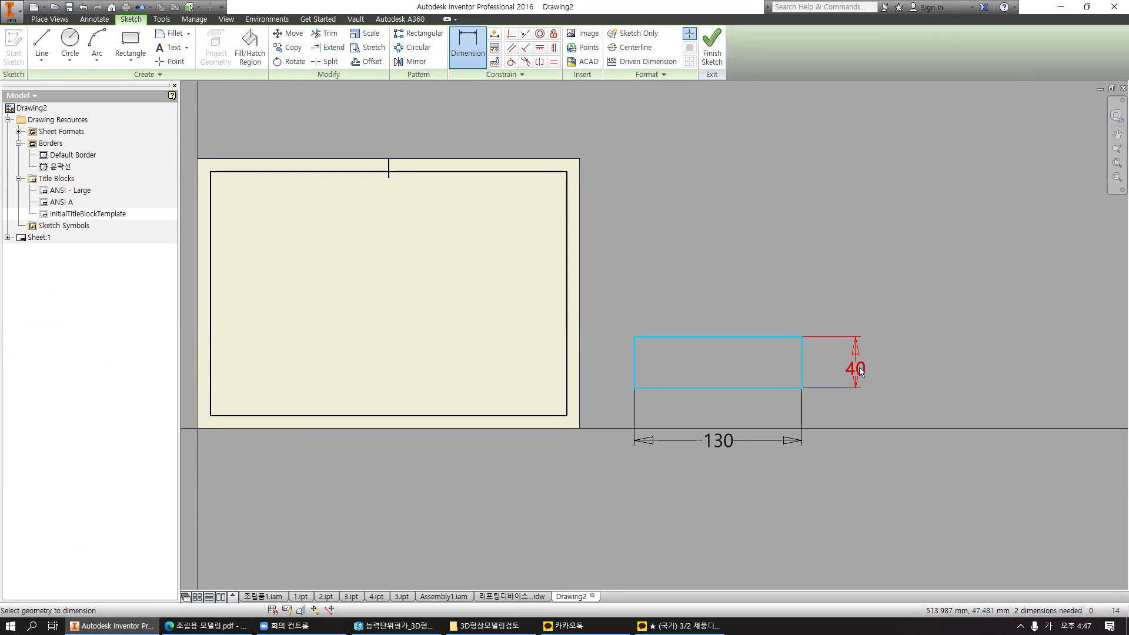
pyautogui.press('Escape')
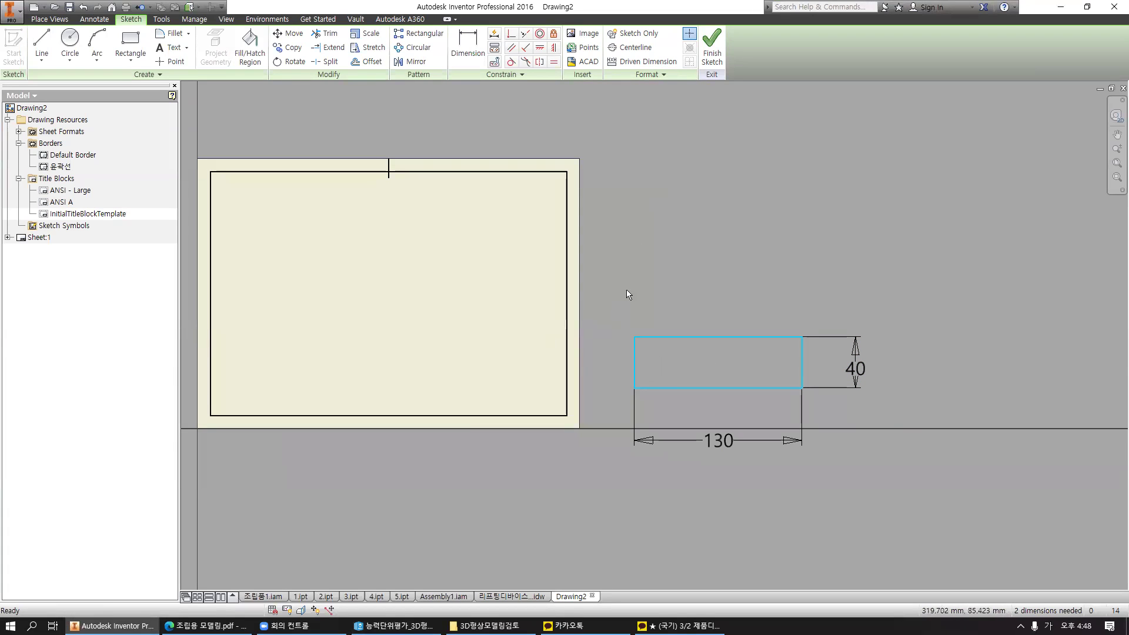
# Finish the title block sketch, save it as 표제란, and insert it on the sheet.
pyautogui.click(711, 59)
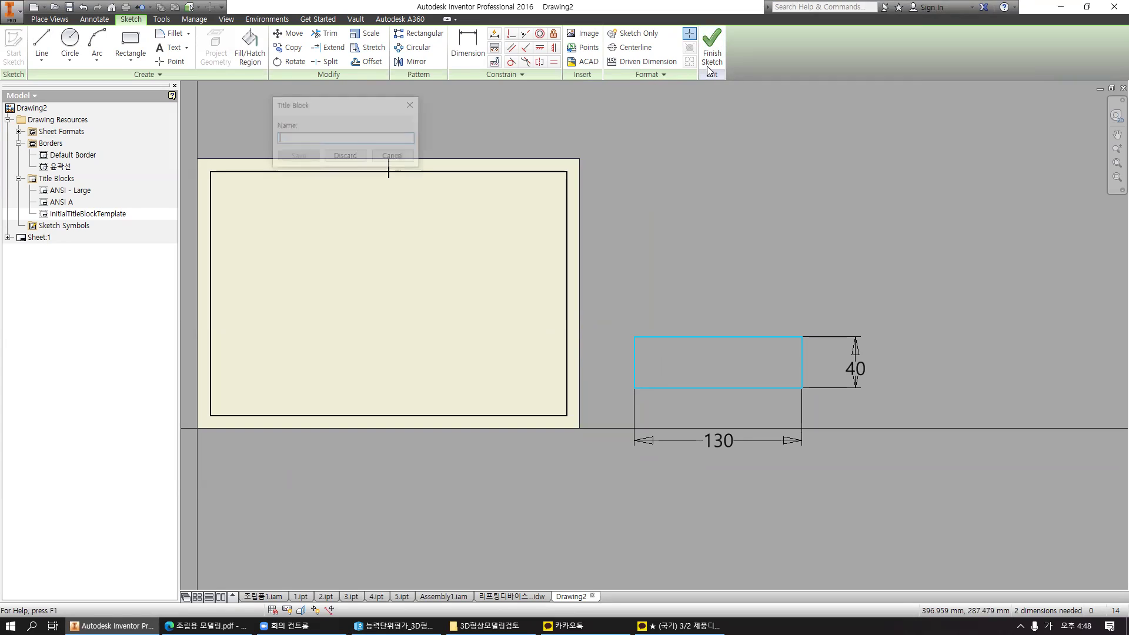
pyautogui.write('vywp')
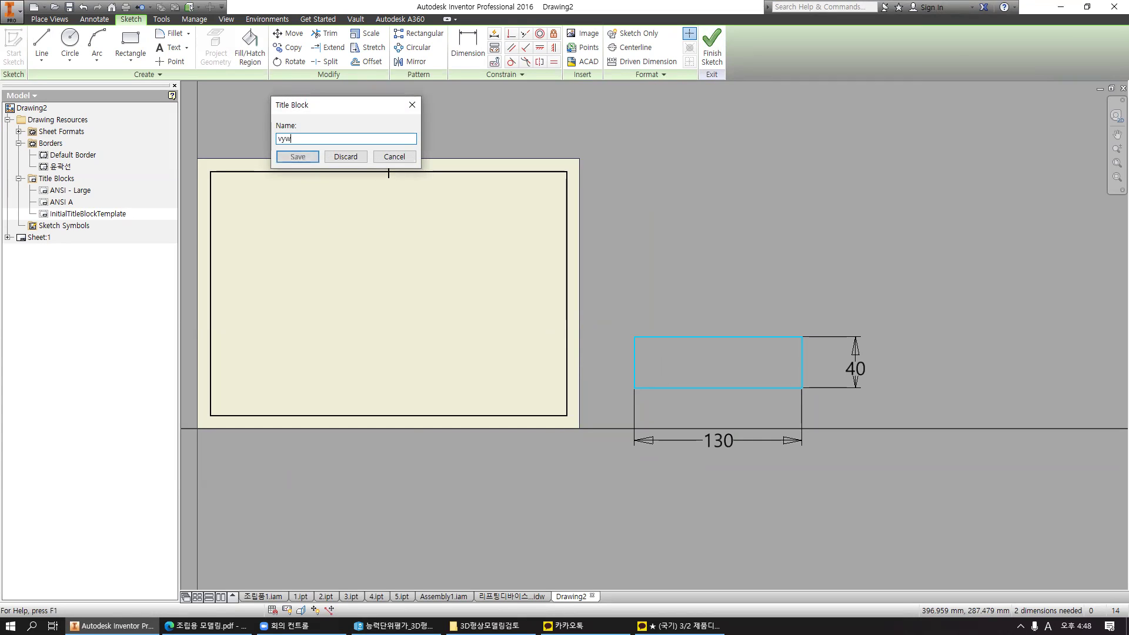
pyautogui.press('BackSpace')
pyautogui.press('Hangul')
pyautogui.write('표제')
pyautogui.write('라')
pyautogui.write('ㄴ')
pyautogui.press('Return')
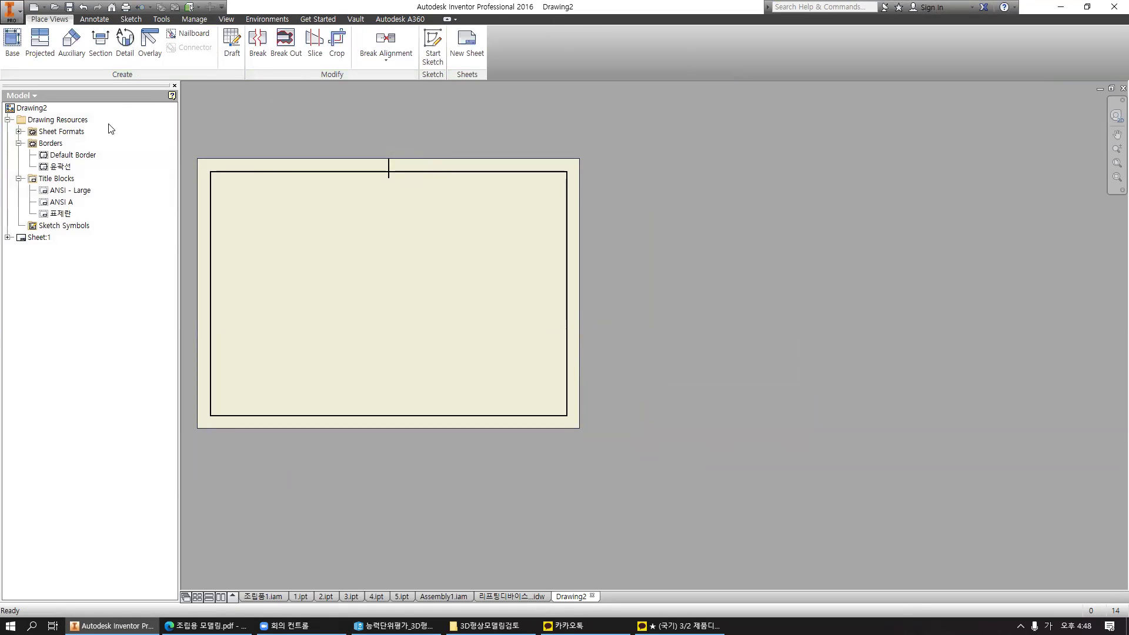
pyautogui.doubleClick(58, 213)
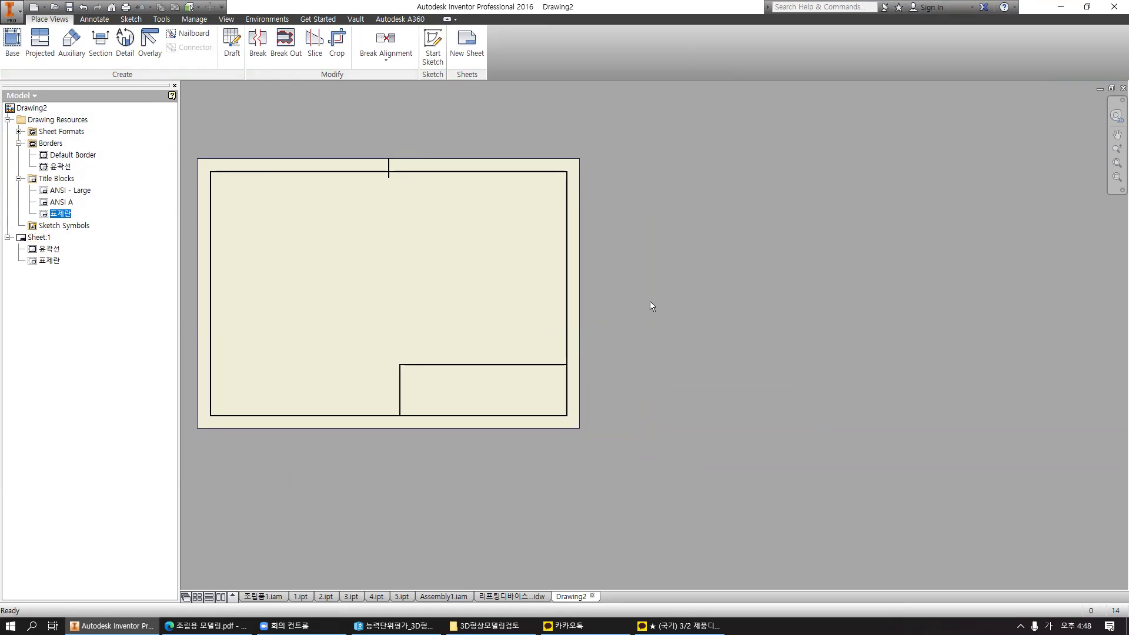
pyautogui.moveTo(650, 301); pyautogui.dragTo(784, 296, button='middle')
pyautogui.hotkey('ctrl', '2')
pyautogui.moveTo(347, 167)
pyautogui.keyDown('ctrl'); pyautogui.mouseDown()
pyautogui.moveTo(573, 396)
pyautogui.moveTo(697, 407)
pyautogui.mouseUp(); pyautogui.keyUp('ctrl')
pyautogui.moveTo(524, 153); pyautogui.dragTo(524, 177)
pyautogui.moveTo(557, 353)
pyautogui.mouseDown()
pyautogui.moveTo(698, 357)
pyautogui.moveTo(531, 358)
pyautogui.moveTo(532, 412)
pyautogui.mouseUp()
pyautogui.keyDown('shift'); pyautogui.moveTo(537, 373); pyautogui.dragTo(684, 375); pyautogui.keyUp('shift')
pyautogui.moveTo(537, 388)
pyautogui.keyDown('shift'); pyautogui.mouseDown()
pyautogui.moveTo(698, 388)
pyautogui.moveTo(547, 398)
pyautogui.moveTo(656, 398)
pyautogui.mouseUp(); pyautogui.keyUp('shift')
pyautogui.moveTo(84, 227)
pyautogui.mouseDown()
pyautogui.moveTo(58, 206)
pyautogui.moveTo(83, 237)
pyautogui.mouseUp()
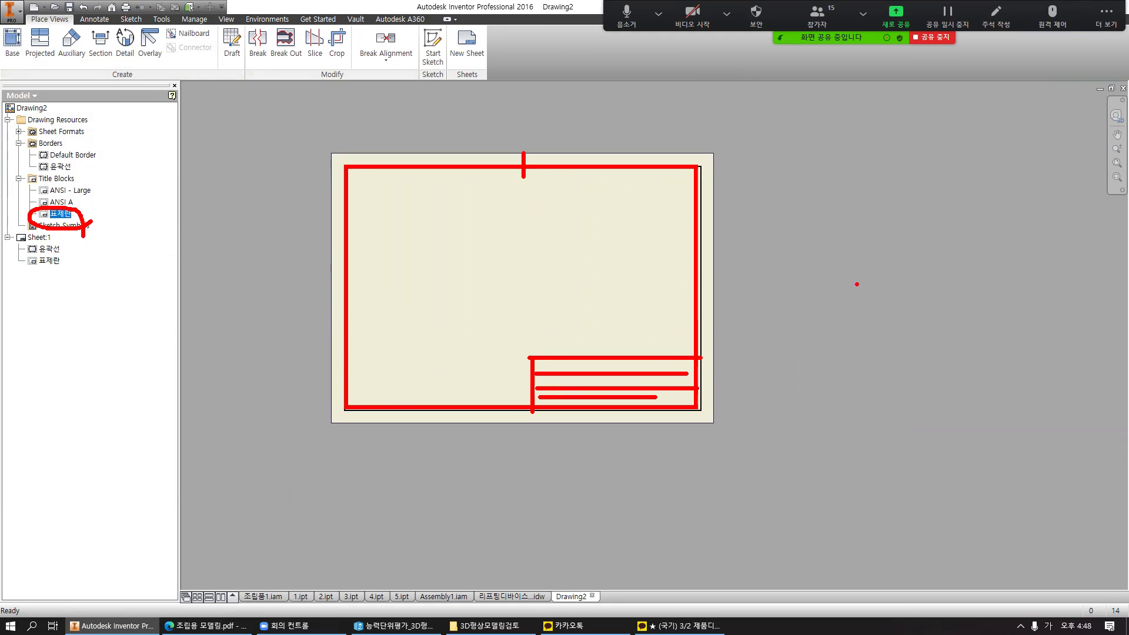
pyautogui.press('Escape')
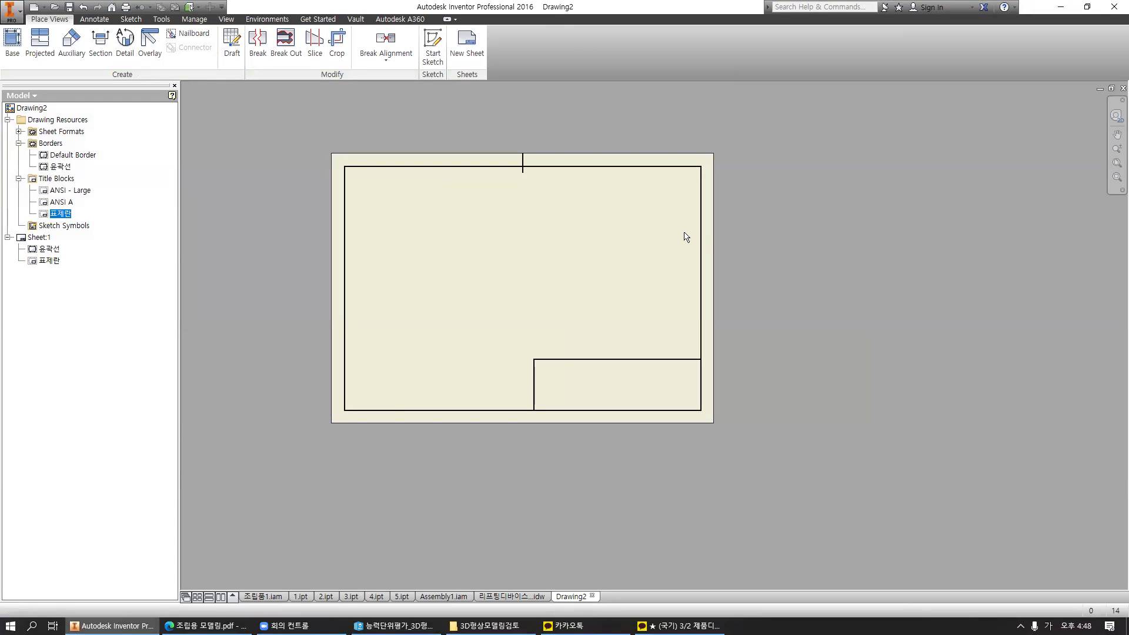
# Start a base view and browse to the Inventor folder on drive D: for its model file.
pyautogui.click(11, 47)
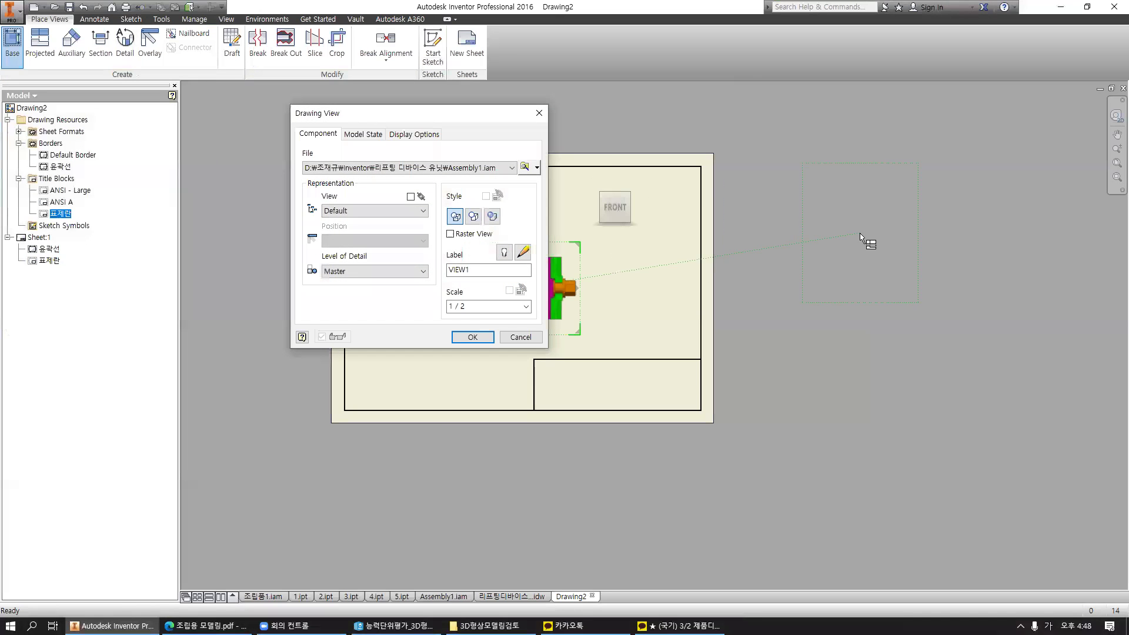
pyautogui.click(506, 168)
pyautogui.click(506, 170)
pyautogui.click(524, 167)
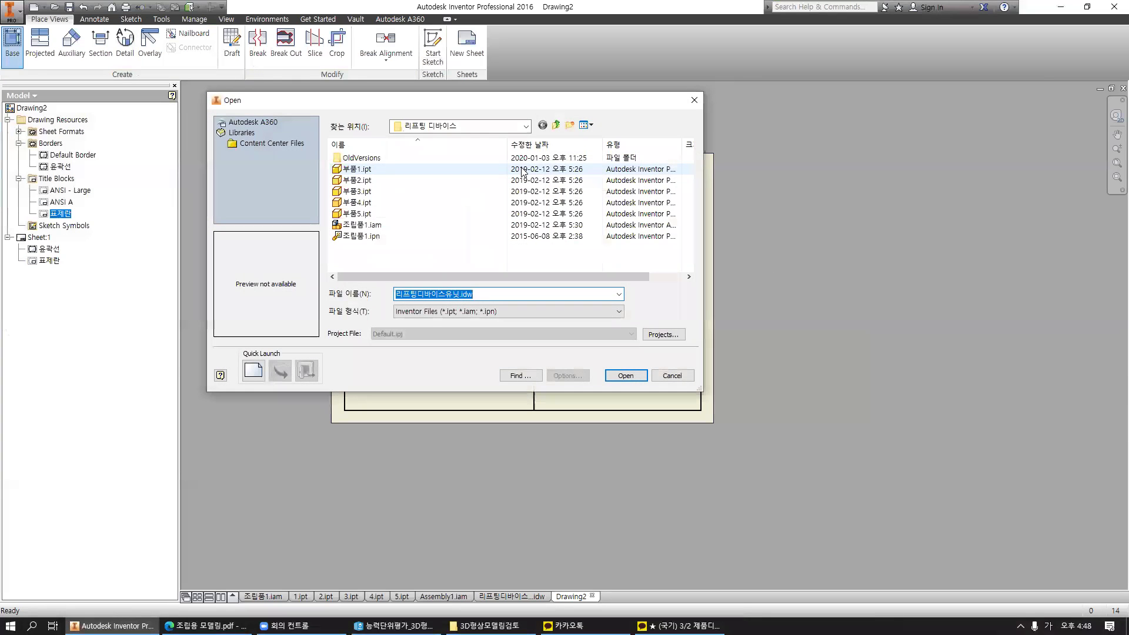
pyautogui.click(555, 125)
pyautogui.scroll(-6, 457, 178)
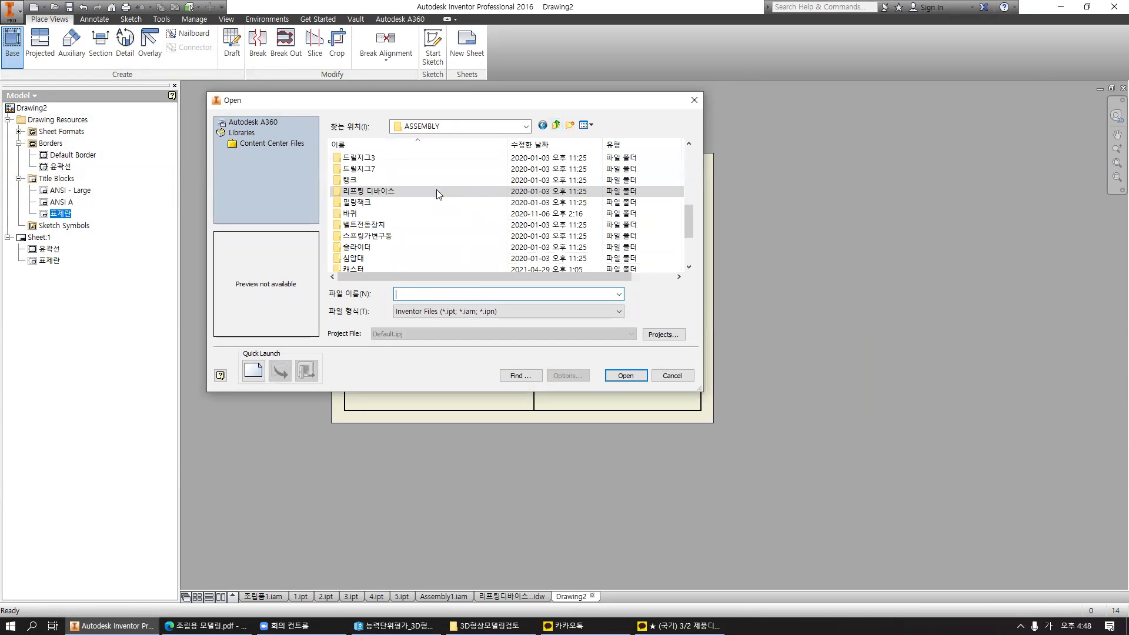
pyautogui.click(481, 127)
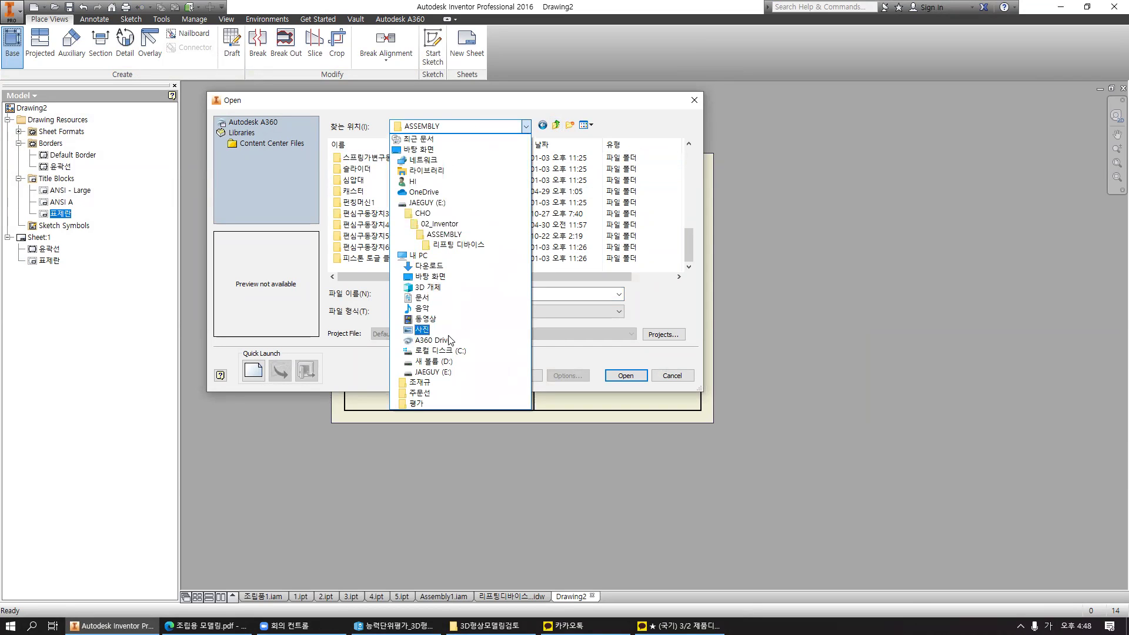
pyautogui.click(436, 361)
pyautogui.scroll(-2, 523, 227)
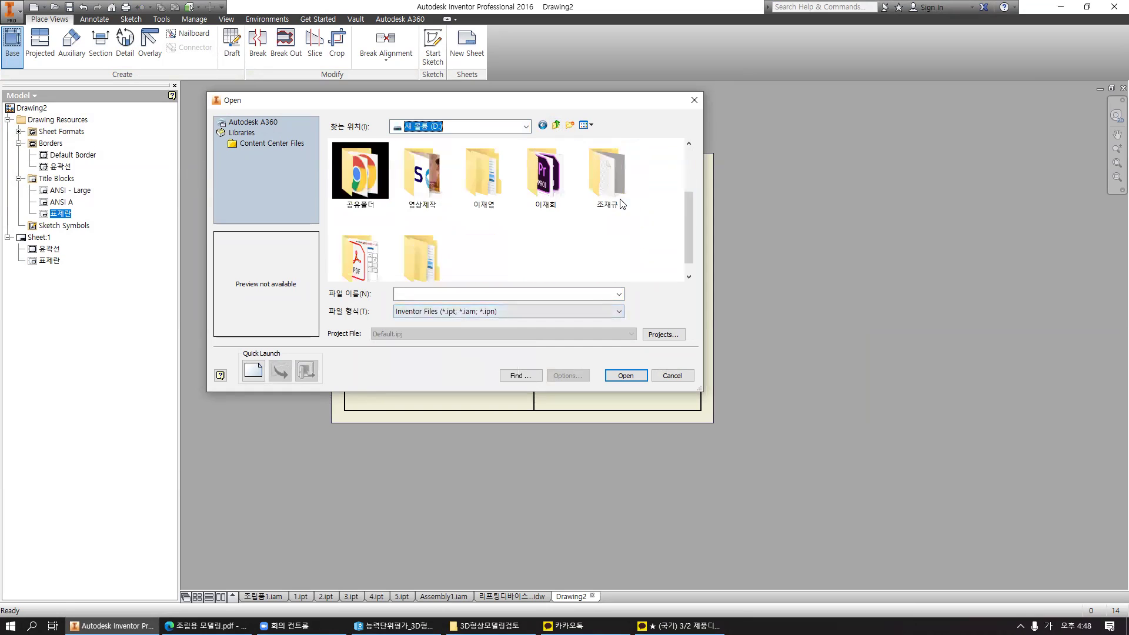
pyautogui.doubleClick(609, 176)
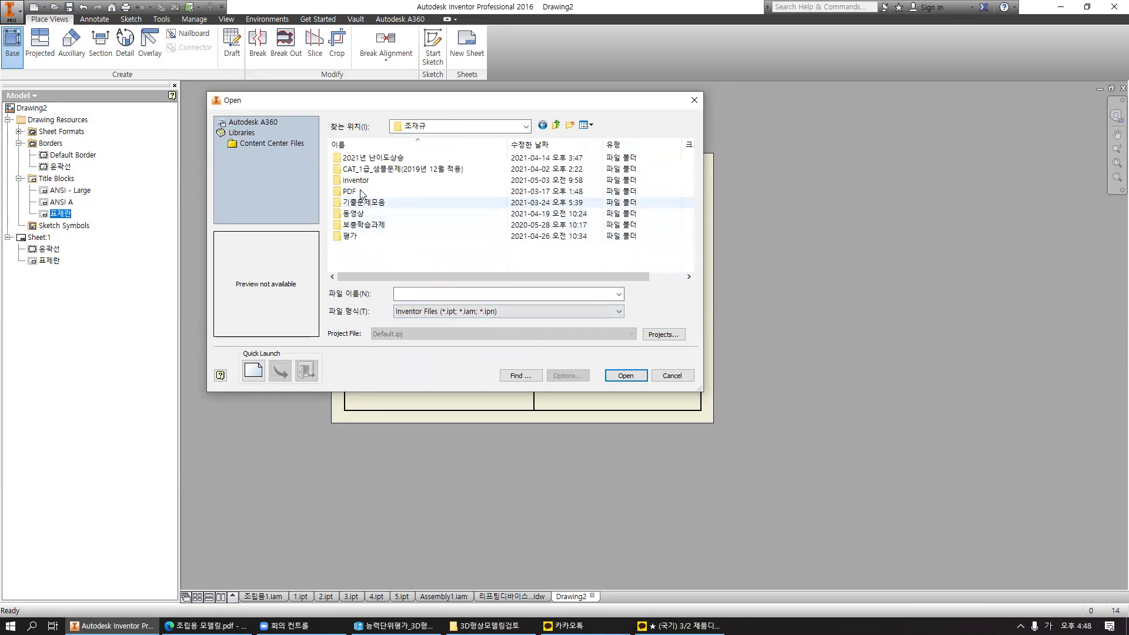
pyautogui.doubleClick(394, 181)
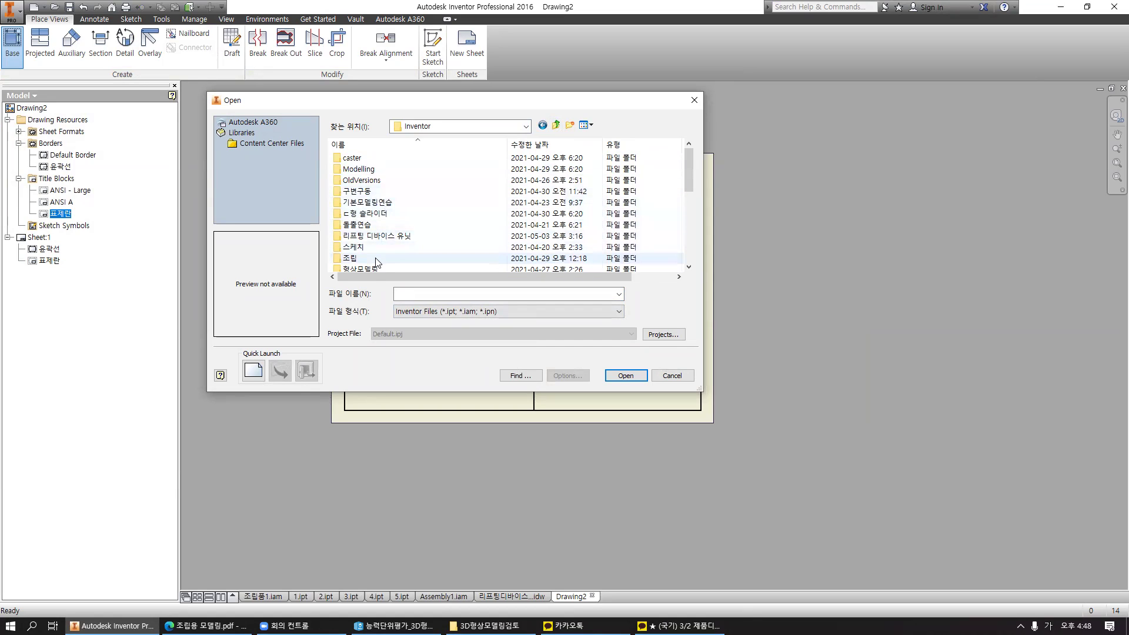
# Open 3.ipt from the caster folder as the base view's model.
pyautogui.scroll(-1, 380, 230)
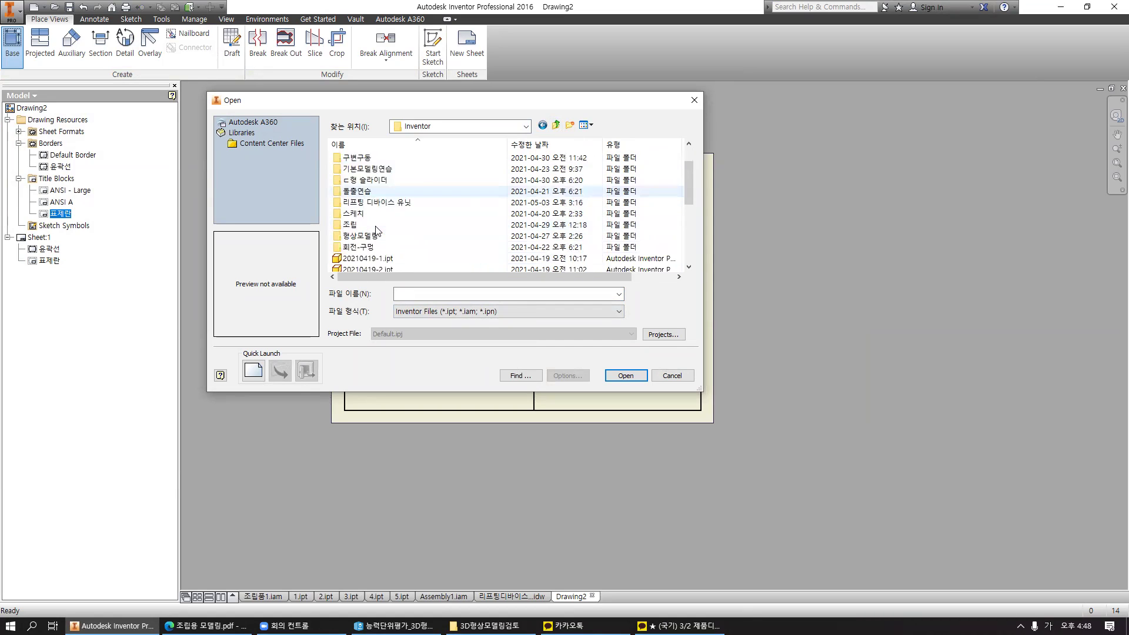
pyautogui.doubleClick(380, 229)
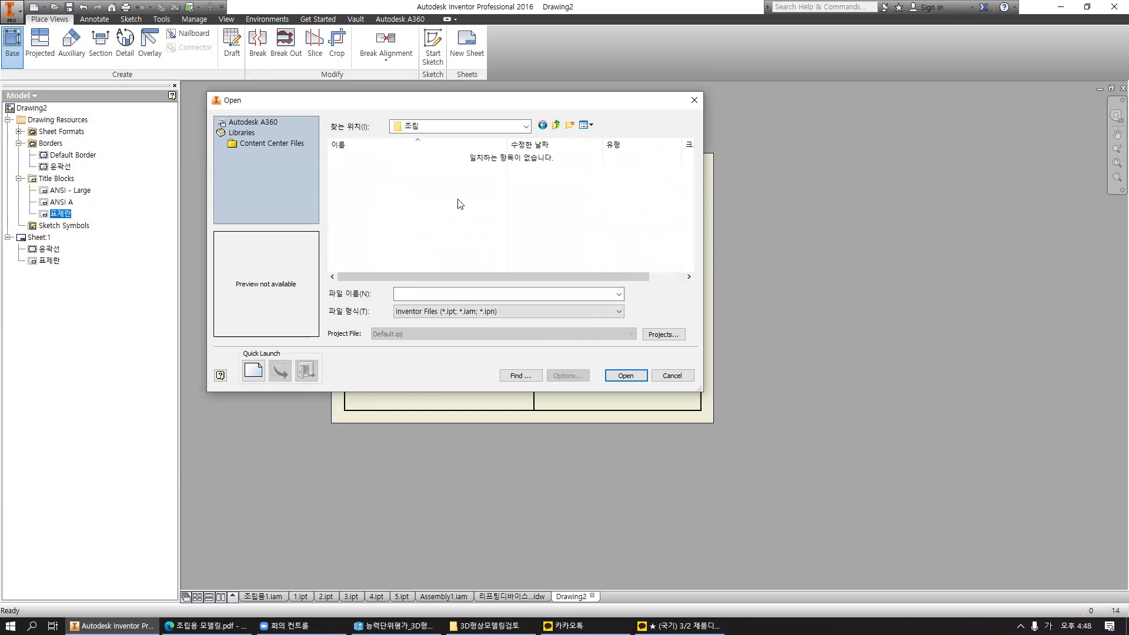
pyautogui.click(556, 127)
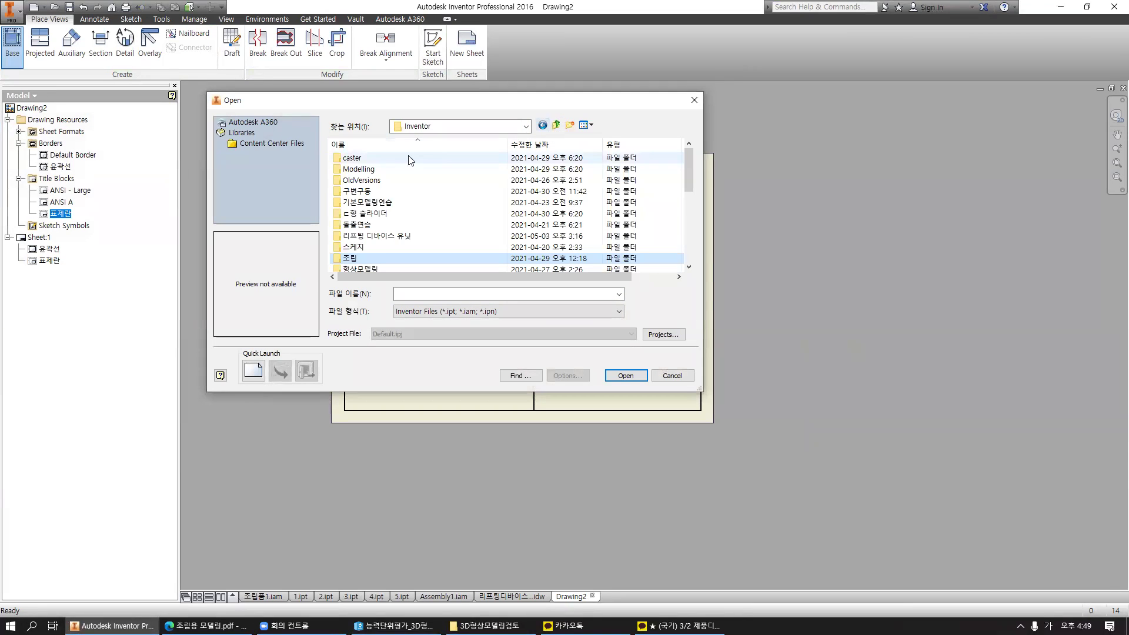
pyautogui.doubleClick(383, 159)
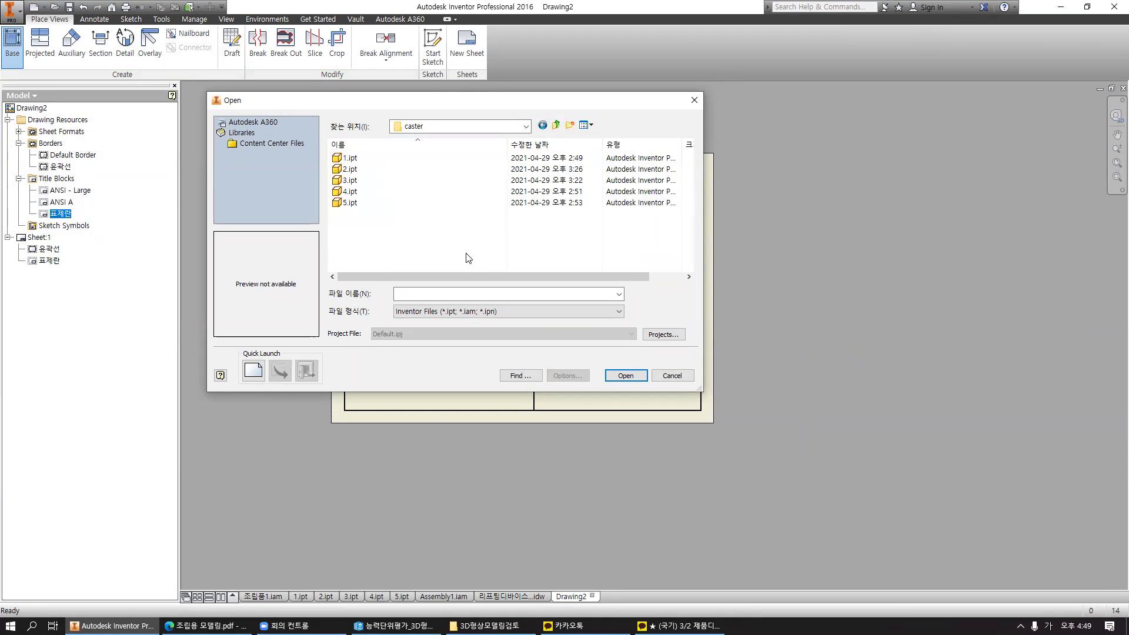
pyautogui.moveTo(494, 105); pyautogui.dragTo(737, 143)
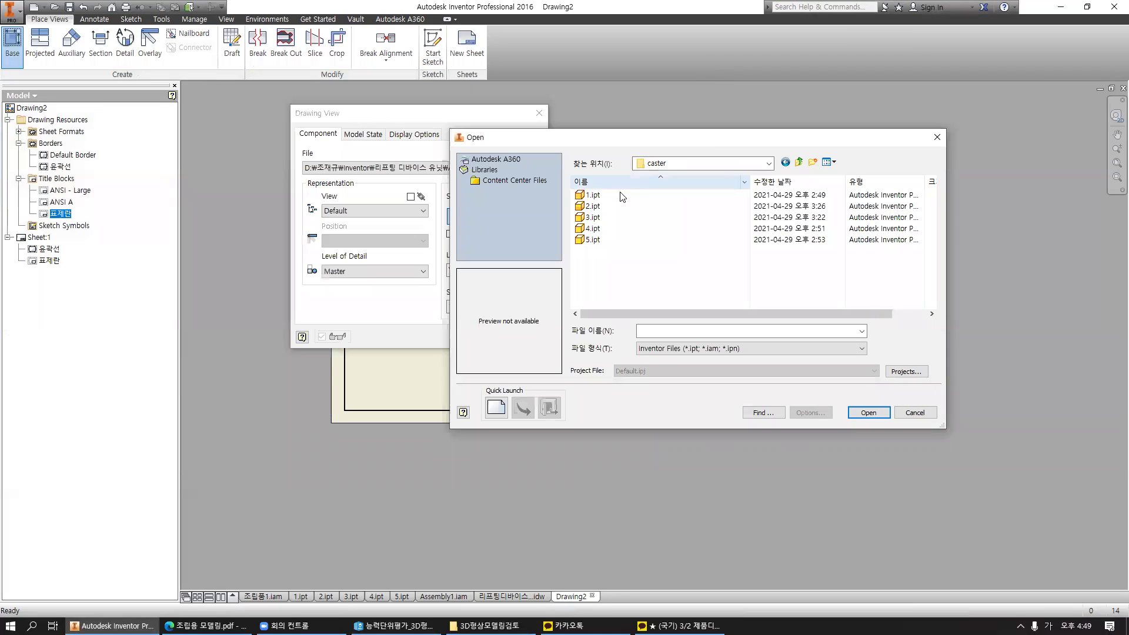
pyautogui.click(591, 218)
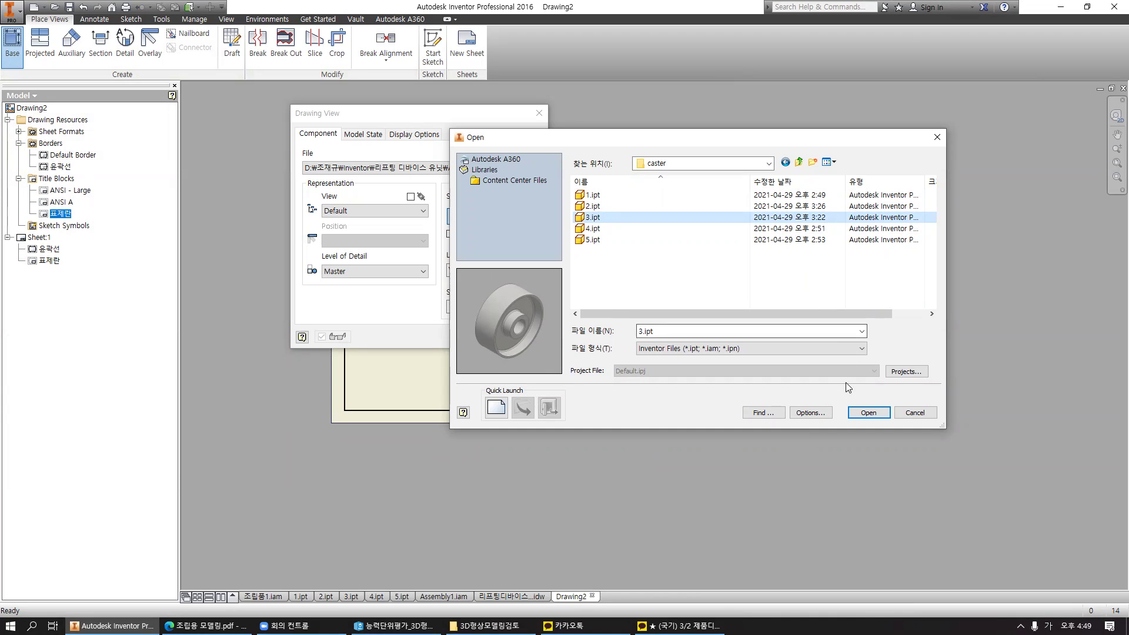
pyautogui.click(868, 413)
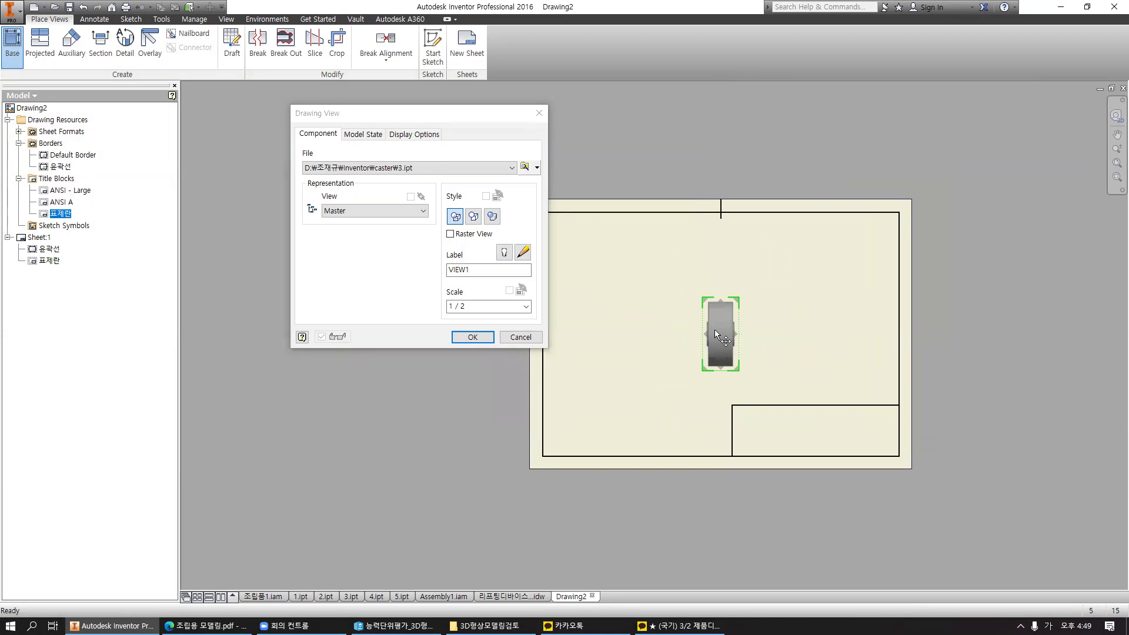
# Set the wheel's base view scale to 1 : 1 and position the front view in the left half of the sheet.
pyautogui.moveTo(715, 330); pyautogui.dragTo(658, 330)
pyautogui.click(527, 307)
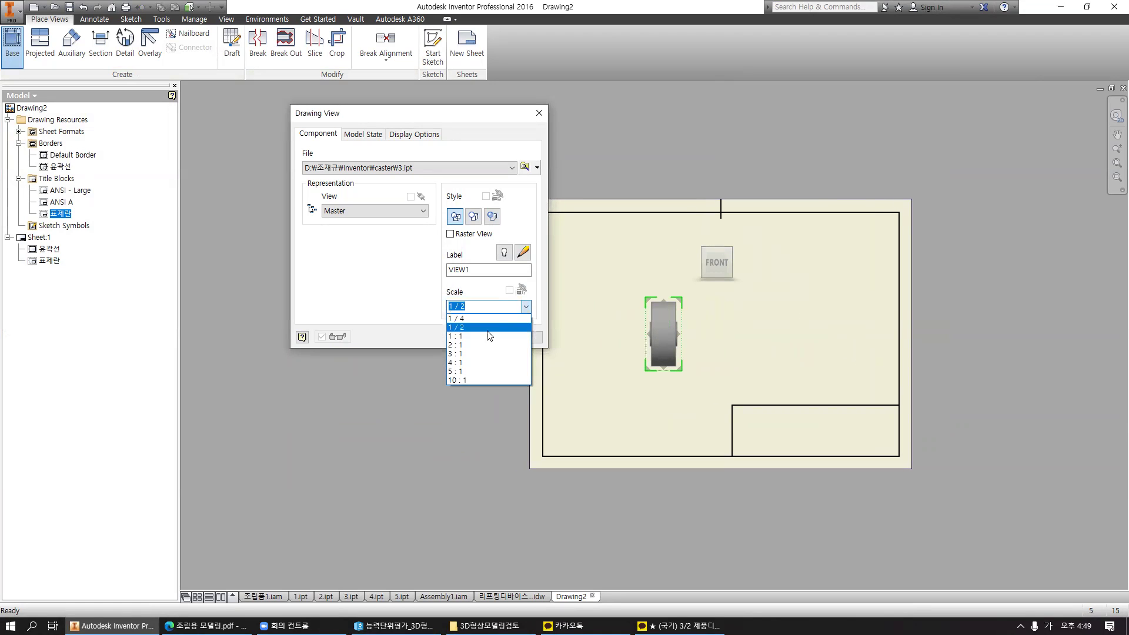
pyautogui.click(487, 331)
pyautogui.moveTo(651, 324)
pyautogui.mouseDown()
pyautogui.moveTo(672, 317)
pyautogui.moveTo(644, 310)
pyautogui.moveTo(653, 308)
pyautogui.mouseUp()
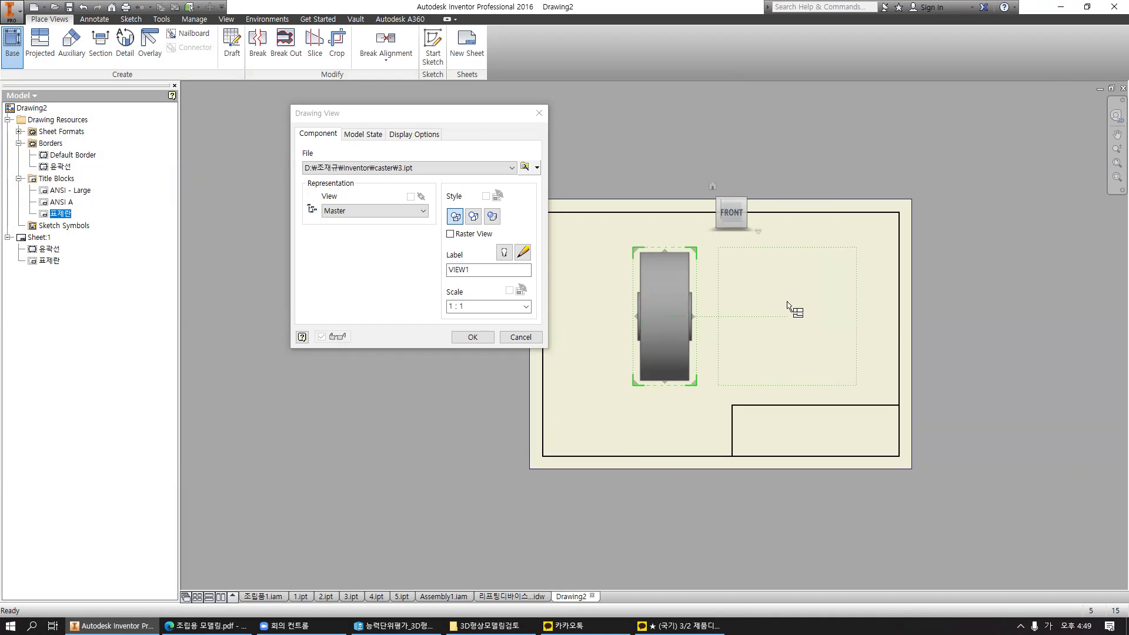
pyautogui.moveTo(676, 303); pyautogui.dragTo(648, 302)
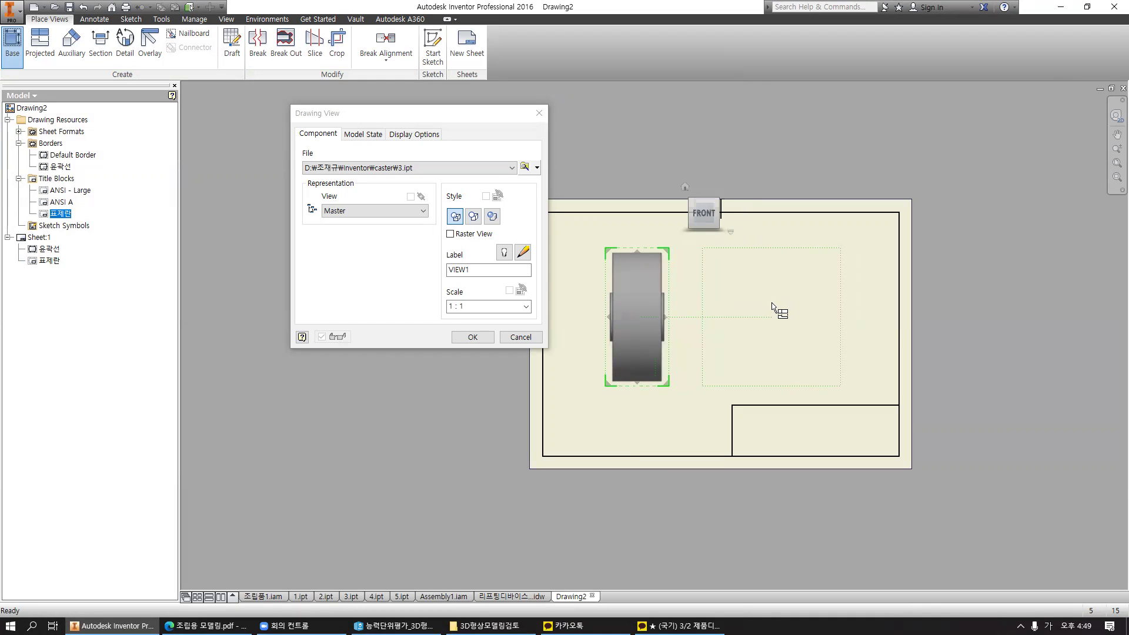
# Project the circular side view to the right of the wheel's front view and finish placing both views.
pyautogui.click(773, 305)
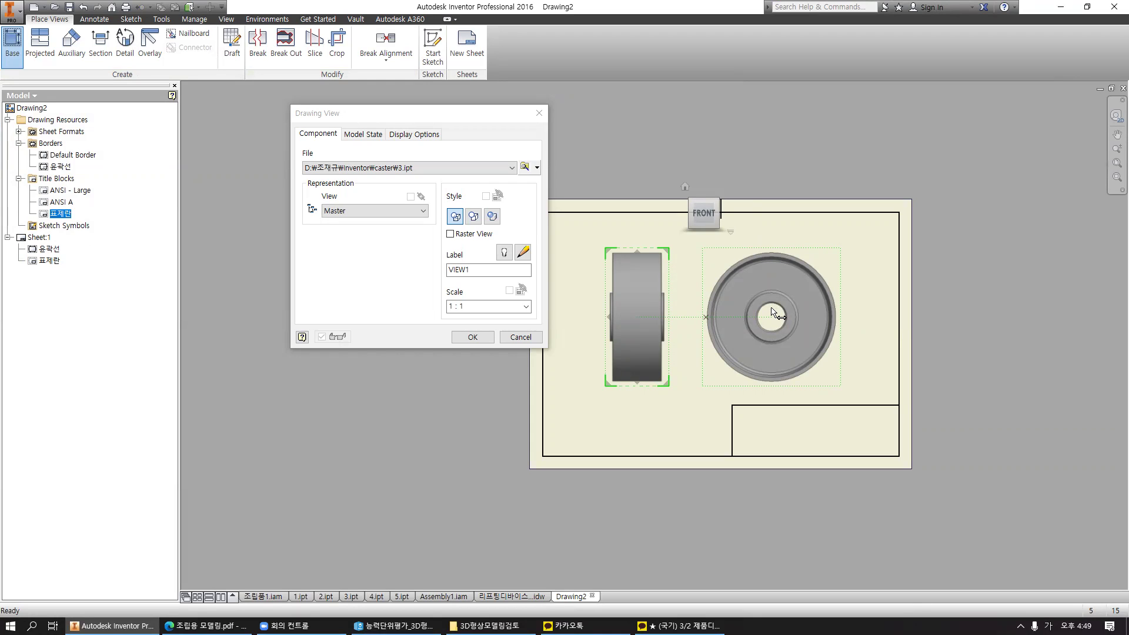
pyautogui.rightClick(772, 310)
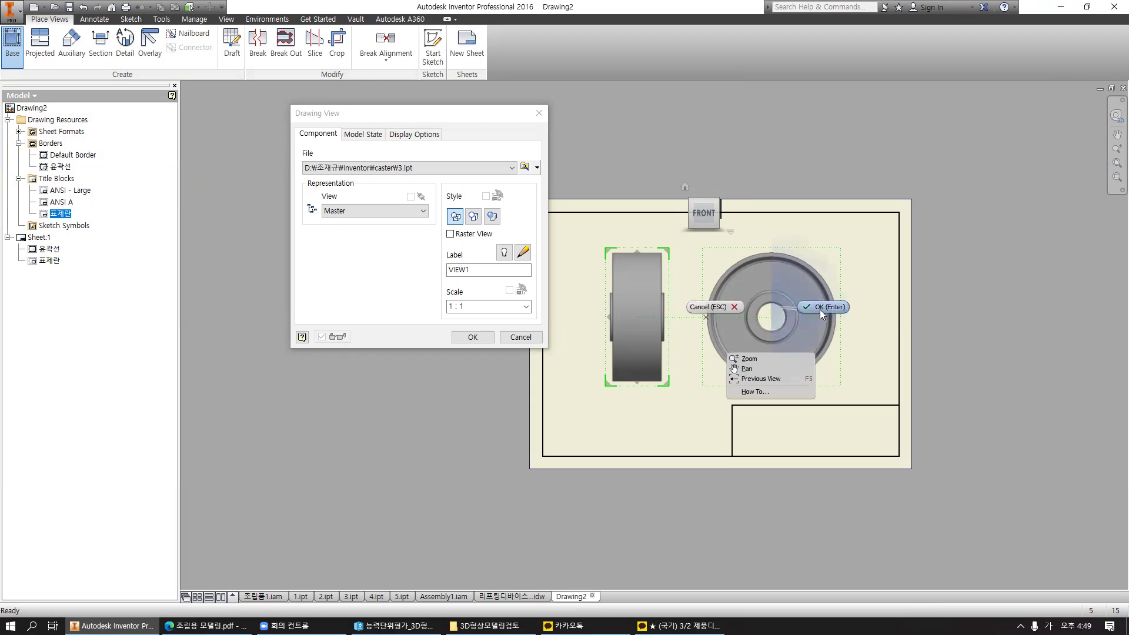
pyautogui.click(820, 309)
pyautogui.moveTo(1004, 295); pyautogui.dragTo(905, 283, button='middle')
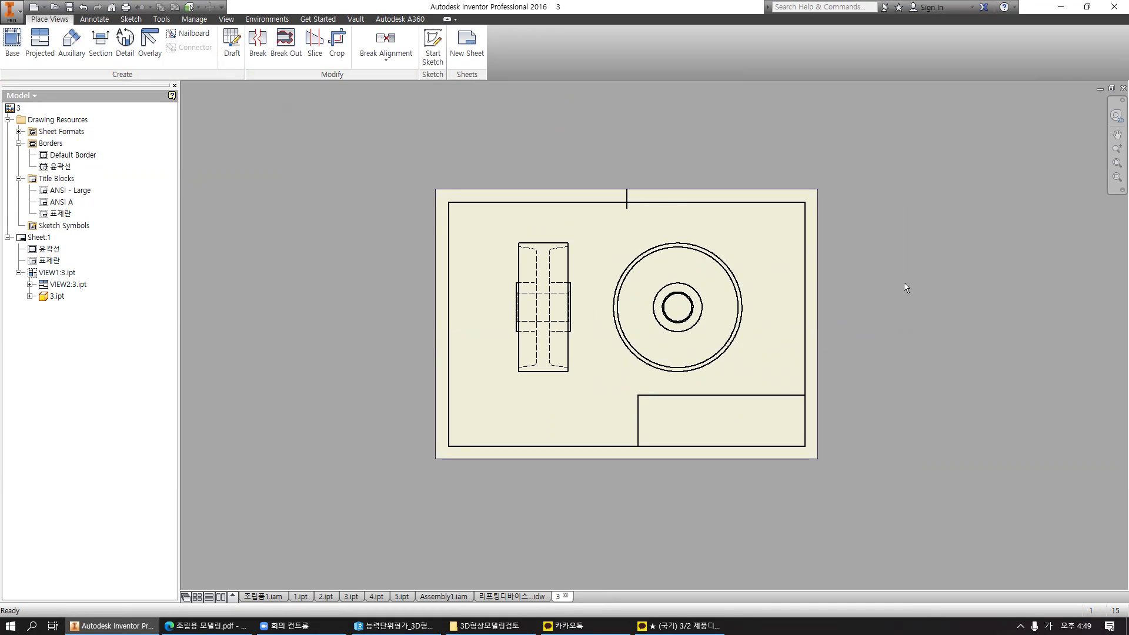
pyautogui.scroll(4, 526, 286)
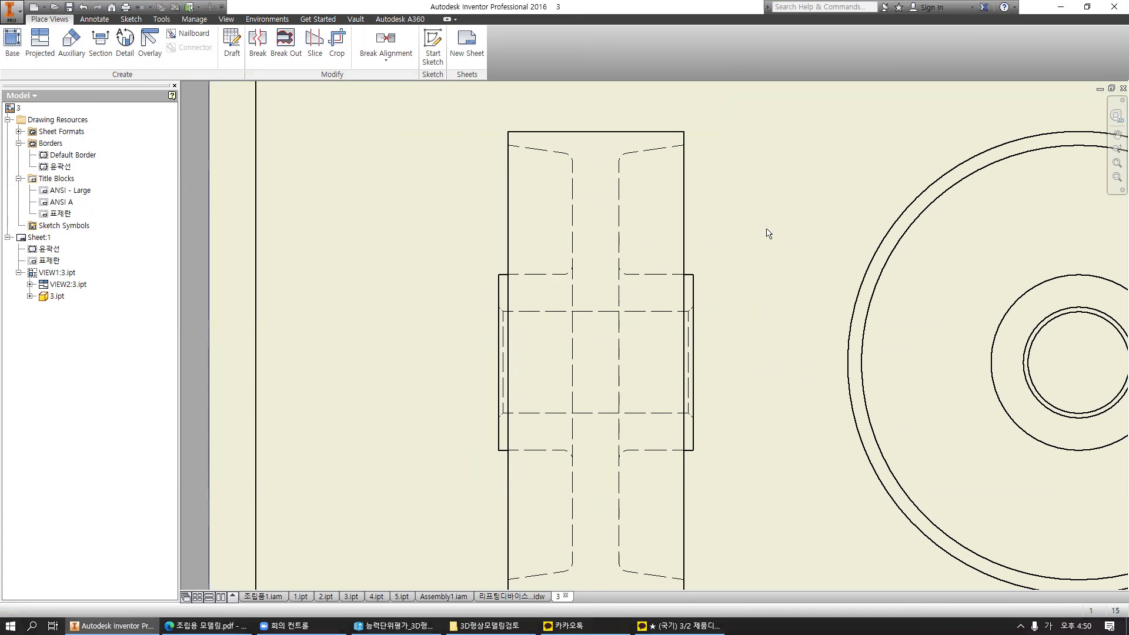
pyautogui.scroll(-3, 756, 215)
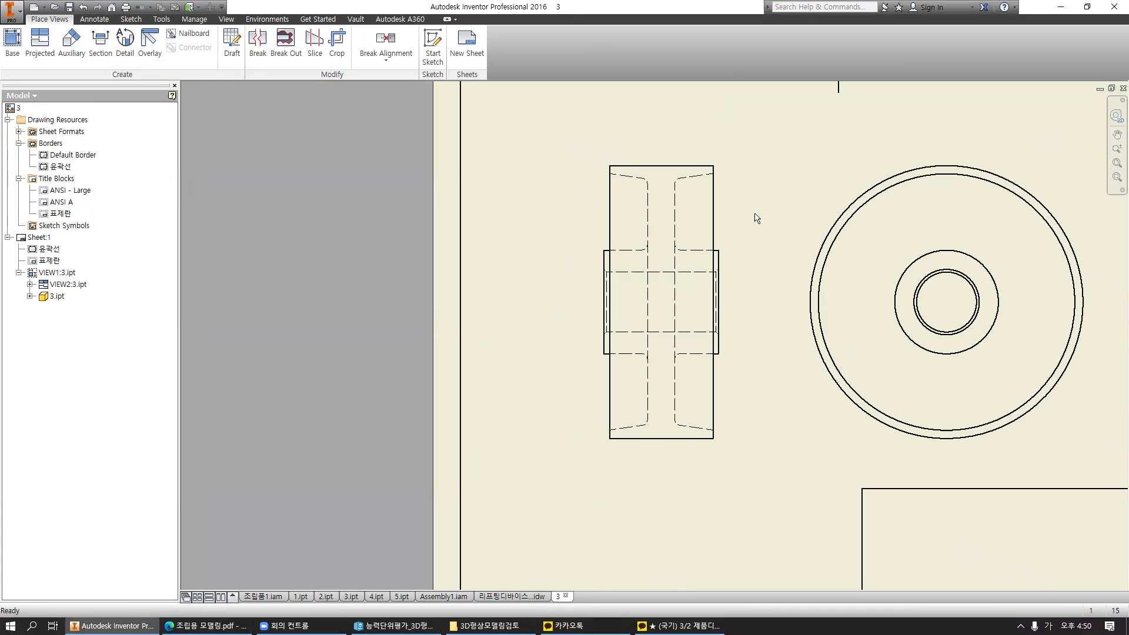
pyautogui.moveTo(756, 215); pyautogui.dragTo(679, 217, button='middle')
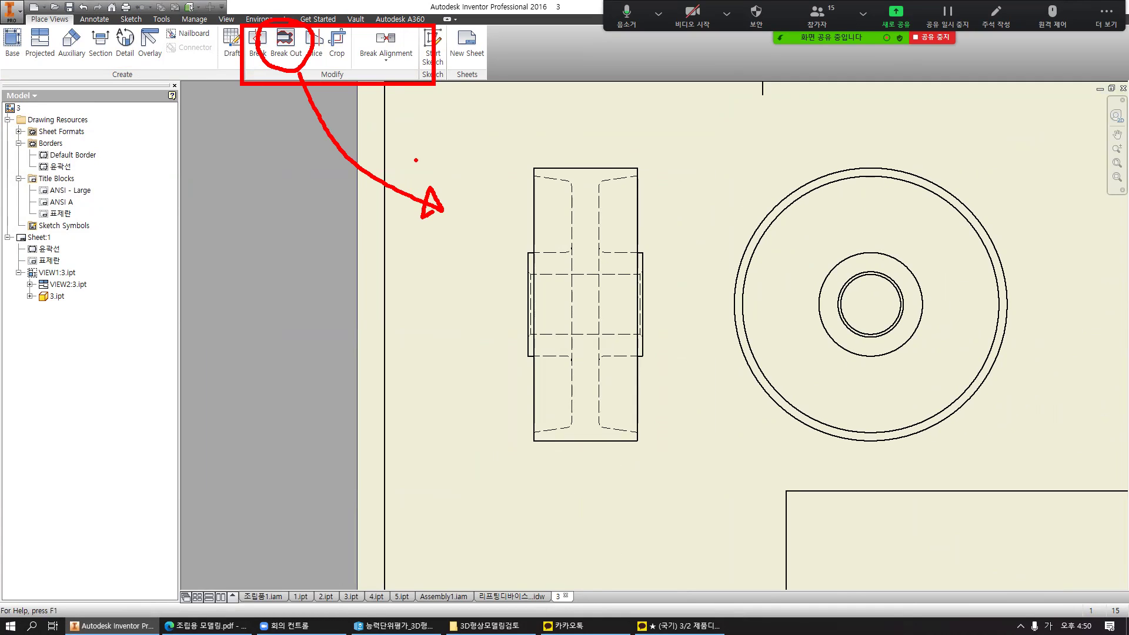
pyautogui.press('Escape')
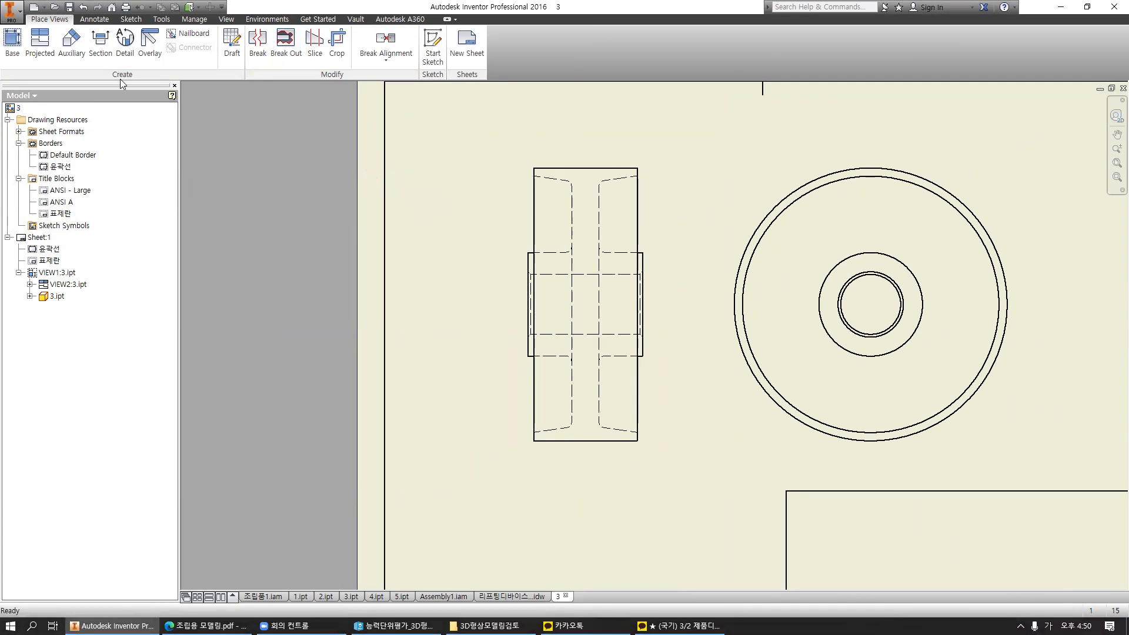
pyautogui.moveTo(108, 20)
pyautogui.mouseDown()
pyautogui.moveTo(68, 44)
pyautogui.moveTo(105, 77)
pyautogui.moveTo(116, 33)
pyautogui.moveTo(83, 75)
pyautogui.moveTo(120, 29)
pyautogui.moveTo(114, 72)
pyautogui.moveTo(122, 29)
pyautogui.moveTo(165, 121)
pyautogui.moveTo(273, 173)
pyautogui.mouseUp()
pyautogui.moveTo(259, 147)
pyautogui.mouseDown()
pyautogui.moveTo(284, 174)
pyautogui.moveTo(254, 193)
pyautogui.mouseUp()
pyautogui.moveTo(321, 163)
pyautogui.mouseDown()
pyautogui.moveTo(301, 182)
pyautogui.moveTo(323, 181)
pyautogui.mouseUp()
pyautogui.moveTo(337, 154); pyautogui.dragTo(338, 183)
pyautogui.moveTo(339, 168); pyautogui.dragTo(346, 202)
pyautogui.moveTo(357, 148); pyautogui.dragTo(357, 186)
pyautogui.moveTo(361, 154); pyautogui.dragTo(377, 194)
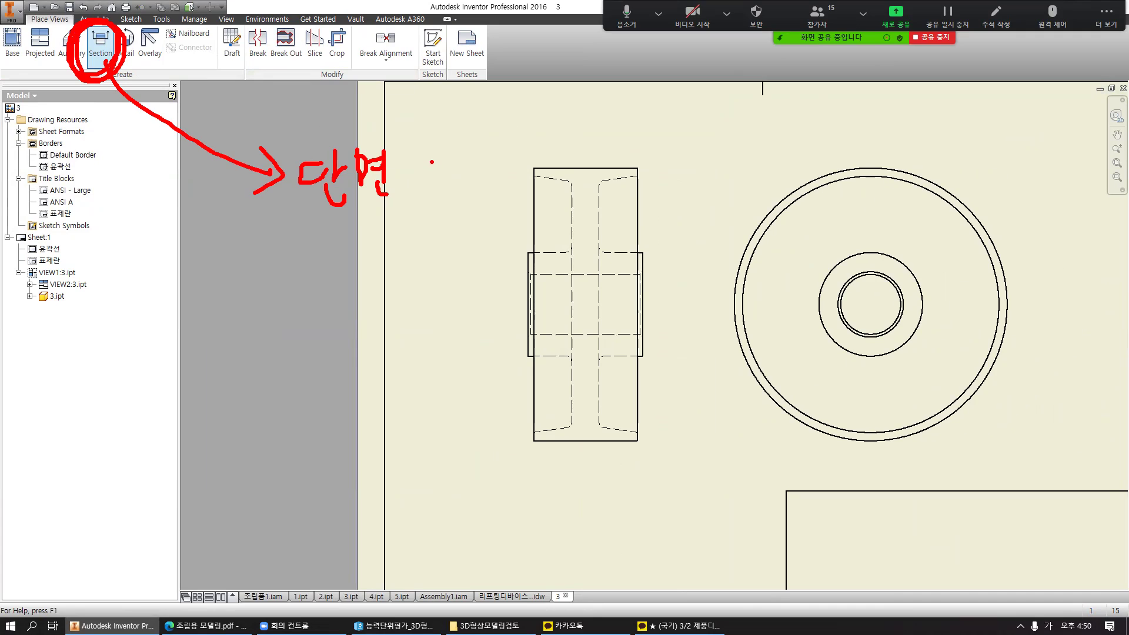
pyautogui.press('Escape')
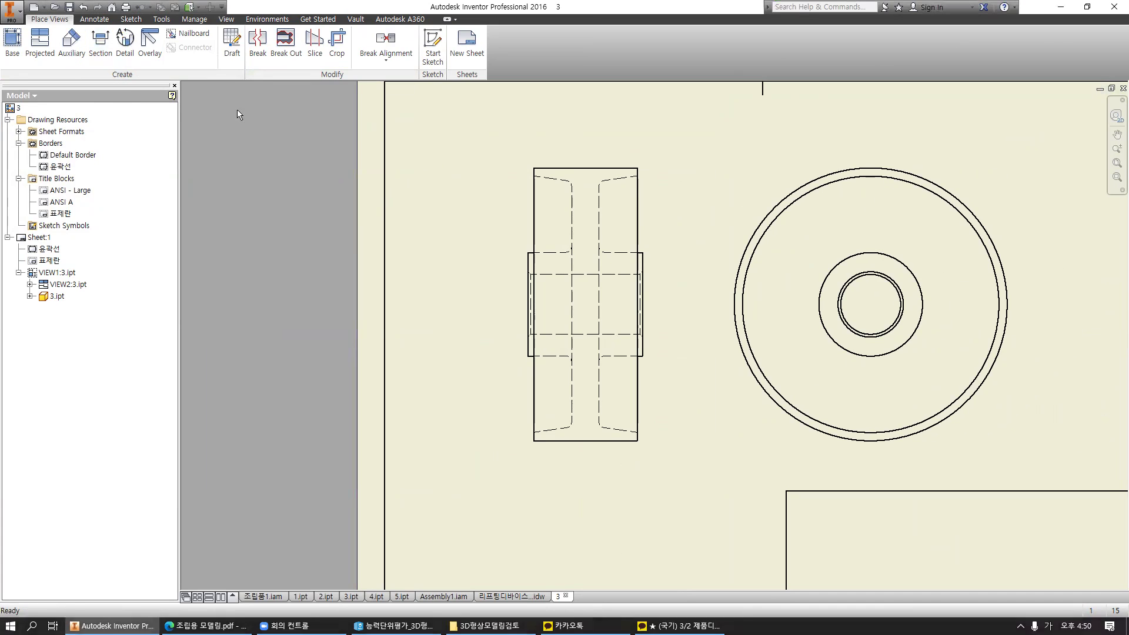
# Start a section view from the circular wheel view and draw a vertical cutting line through its centre.
pyautogui.click(105, 59)
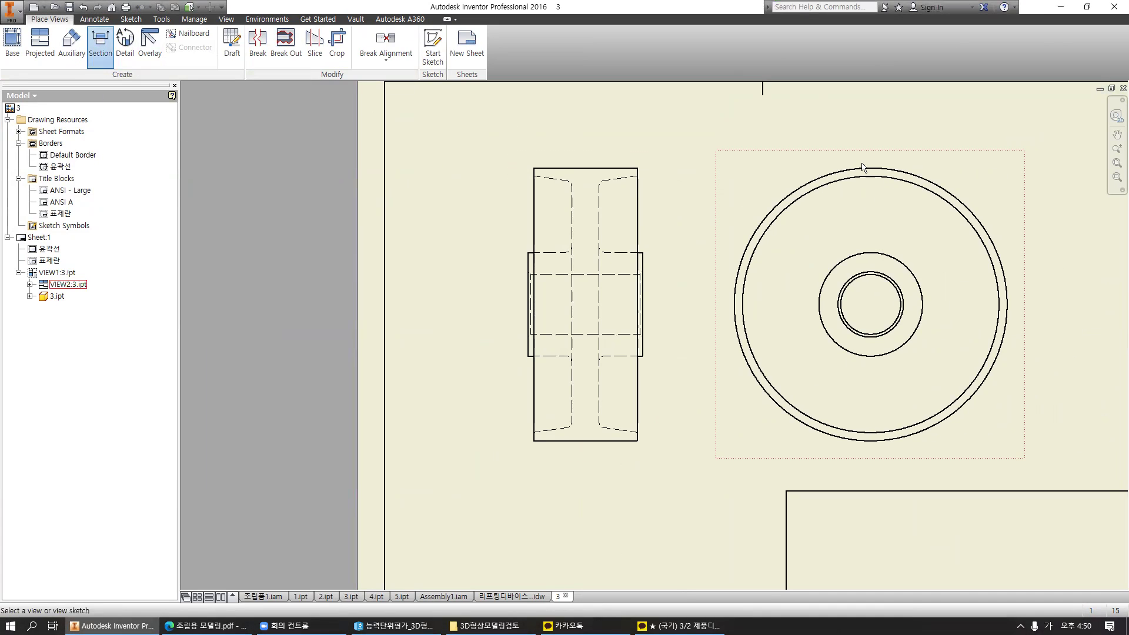
pyautogui.moveTo(876, 154); pyautogui.dragTo(845, 149, button='middle')
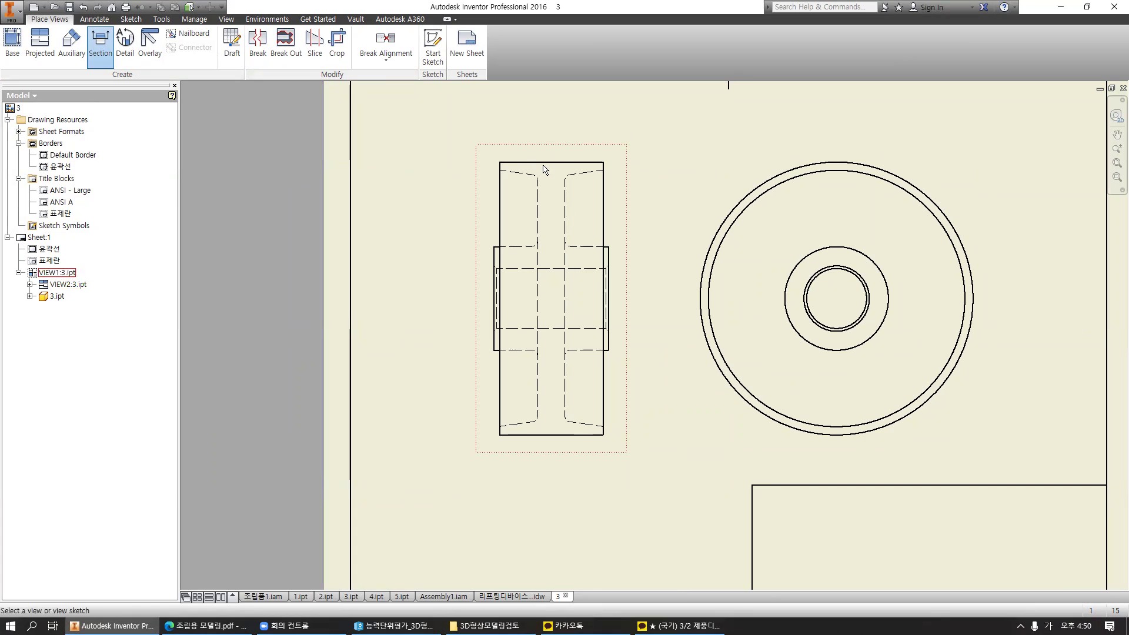
pyautogui.click(805, 151)
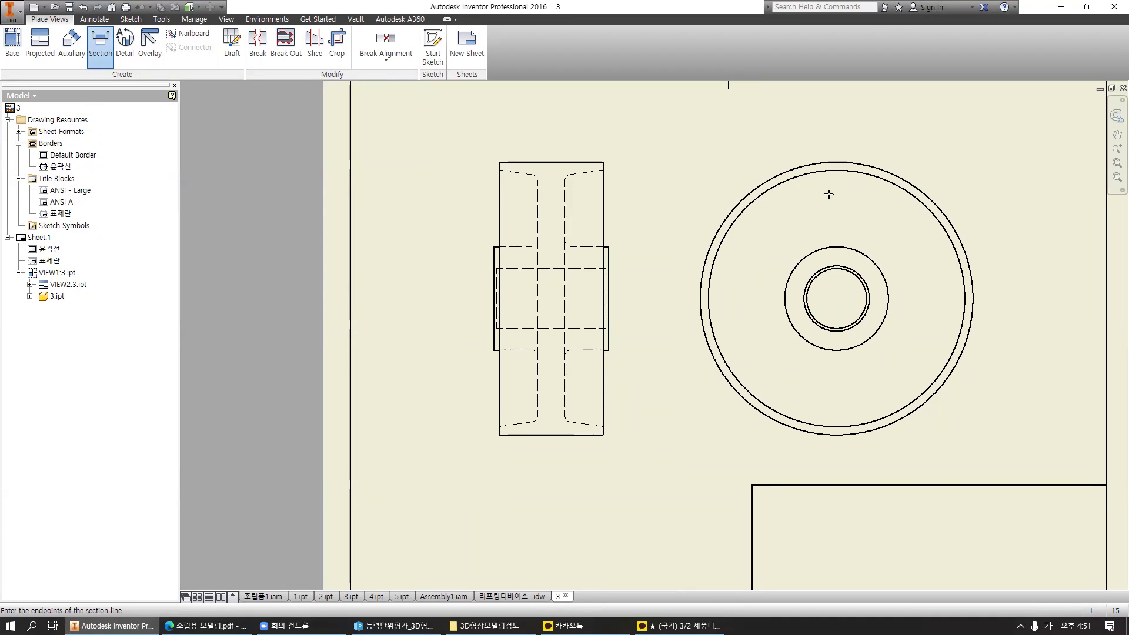
pyautogui.click(836, 145)
pyautogui.click(838, 458)
pyautogui.click(838, 457)
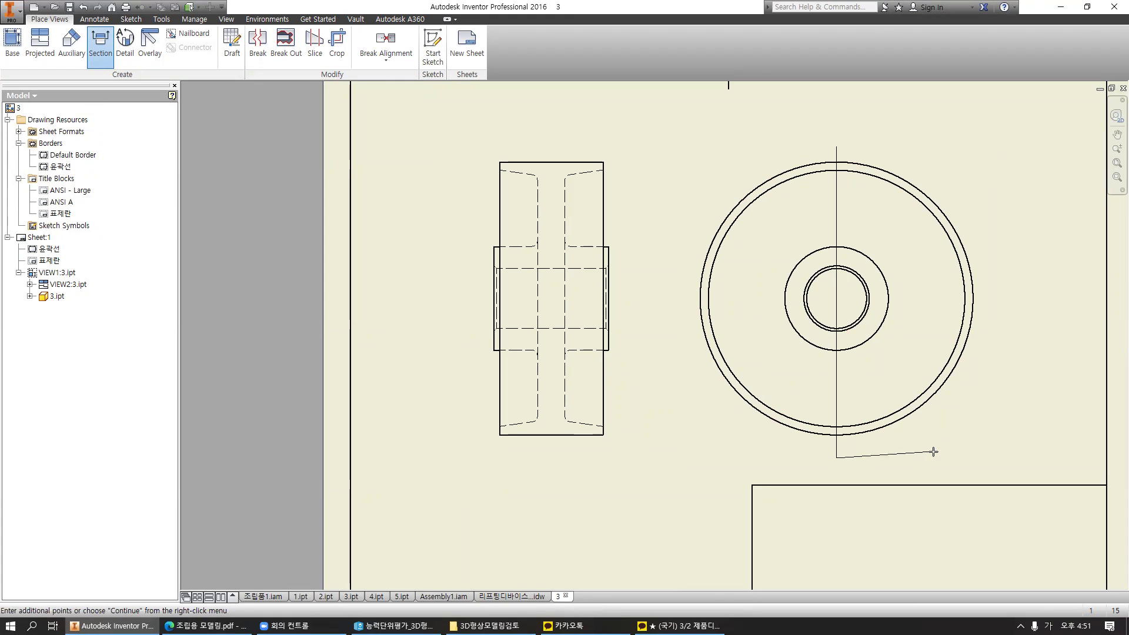
pyautogui.rightClick(939, 415)
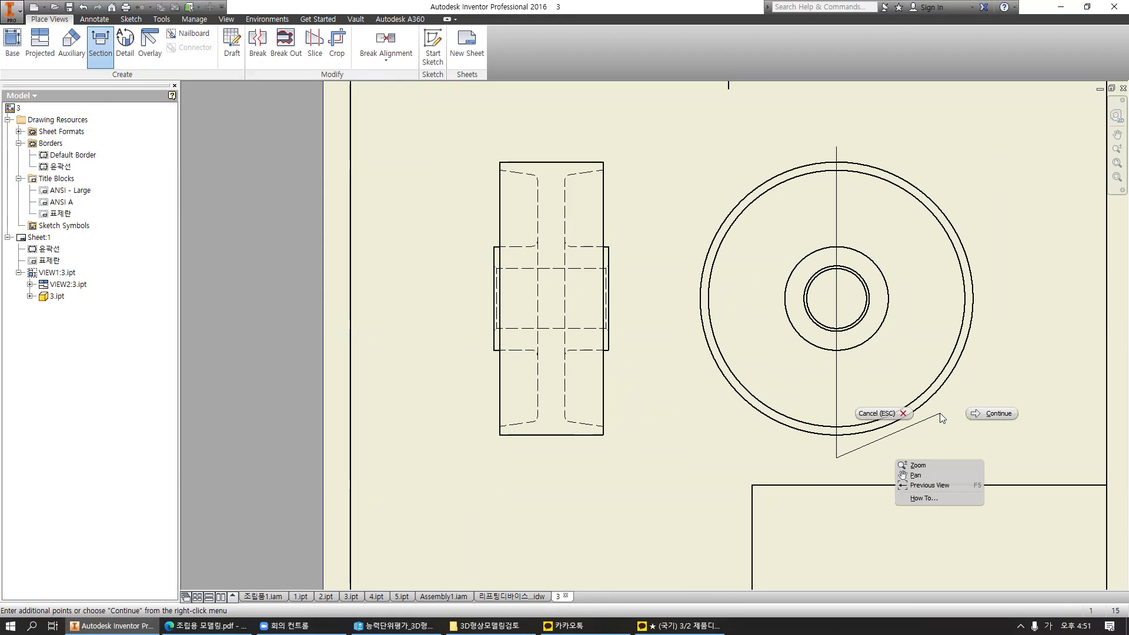
pyautogui.click(974, 414)
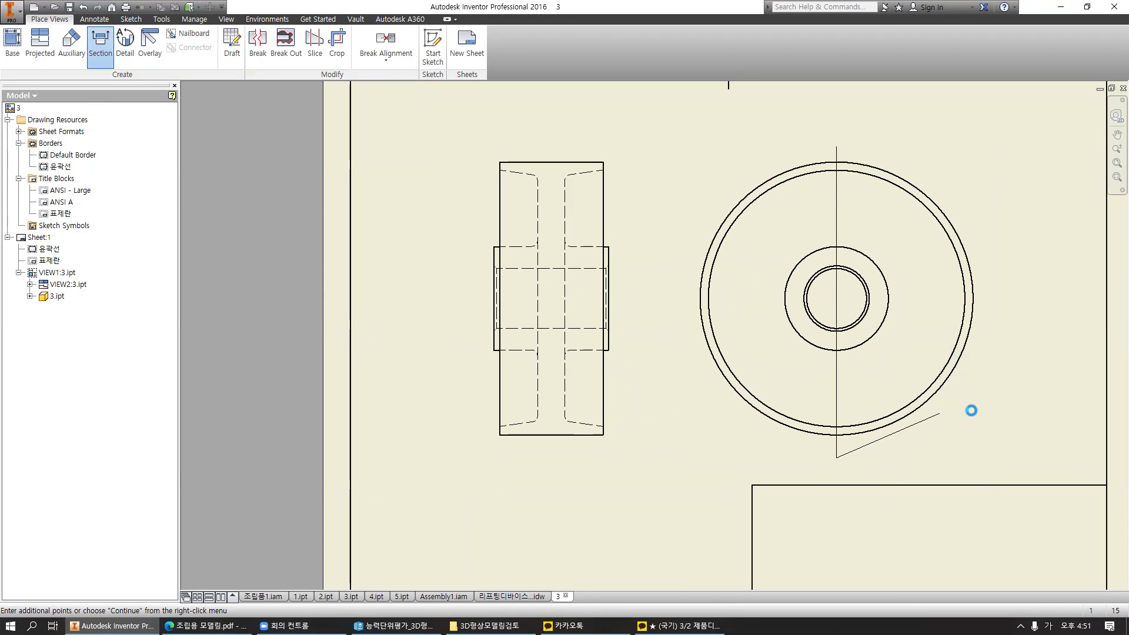
# Place the full-depth section view of the wheel at 1 : 1 to the left of the front view.
pyautogui.press('Home')
pyautogui.scroll(-3, 848, 404)
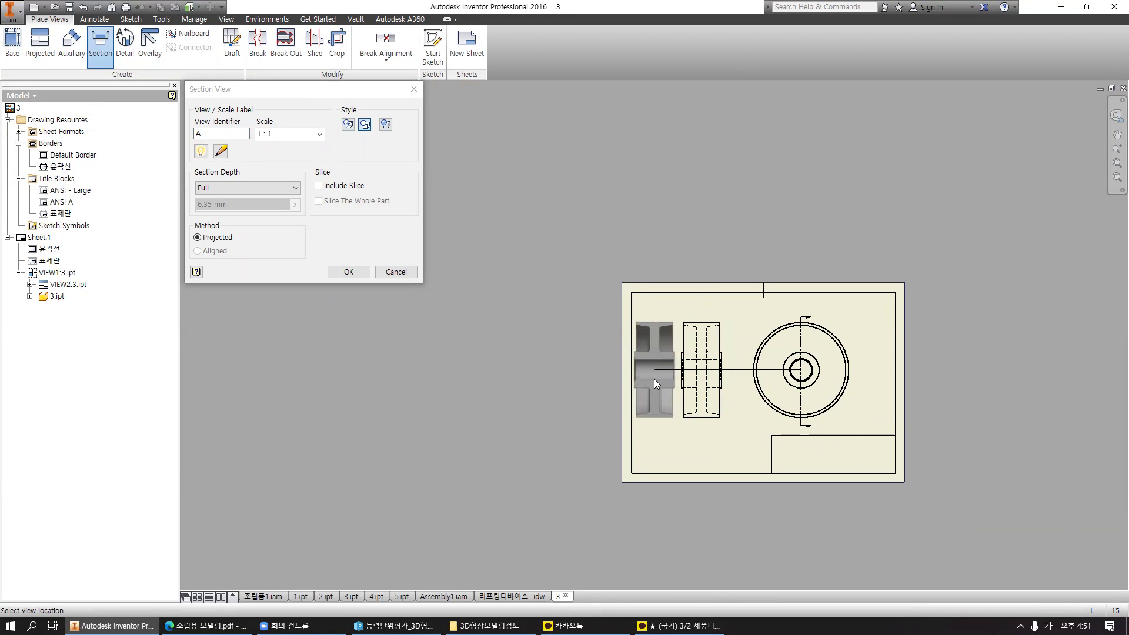
pyautogui.click(655, 380)
pyautogui.scroll(5, 682, 429)
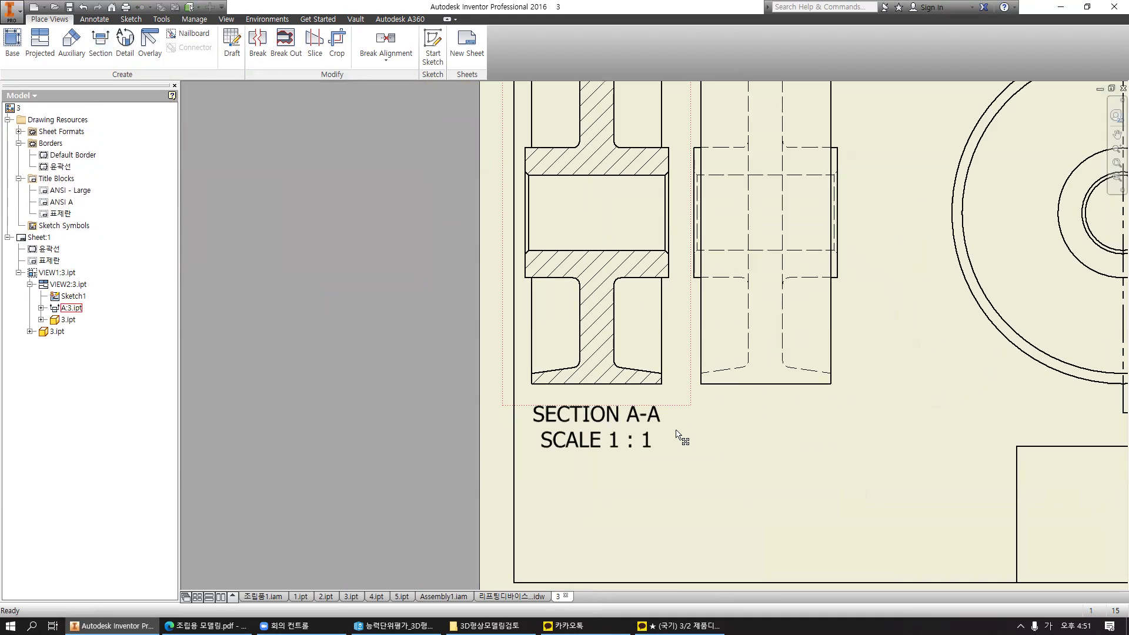
pyautogui.scroll(-3, 704, 437)
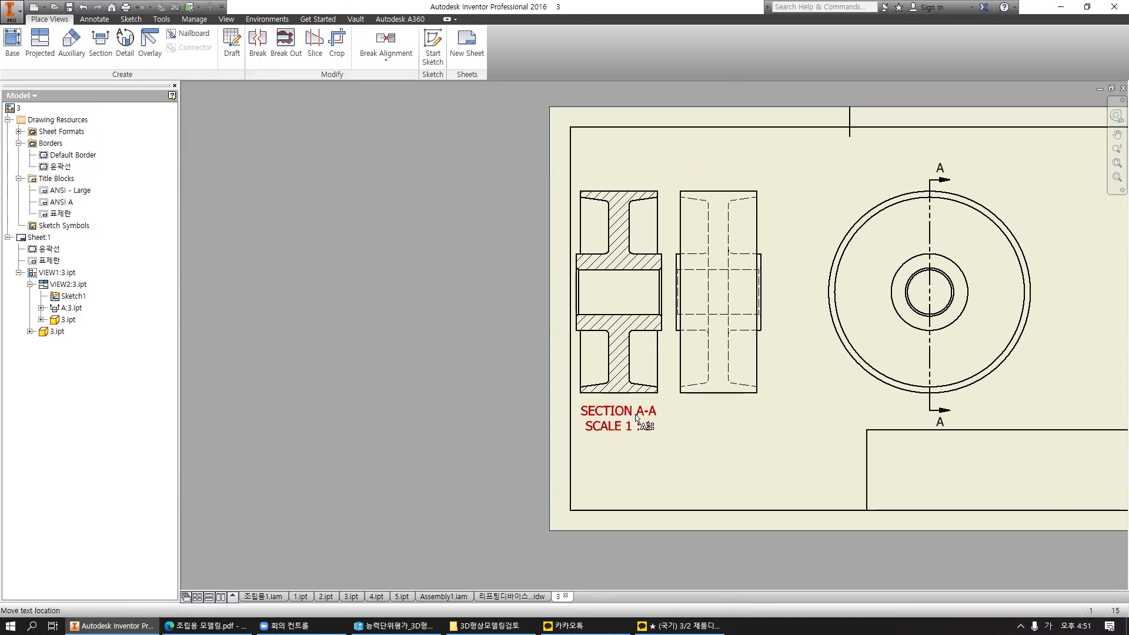
# Shift the wheel's front view toward the circular view and move section A-A away from the border to even out the spacing.
pyautogui.scroll(2, 588, 428)
pyautogui.scroll(-4, 693, 429)
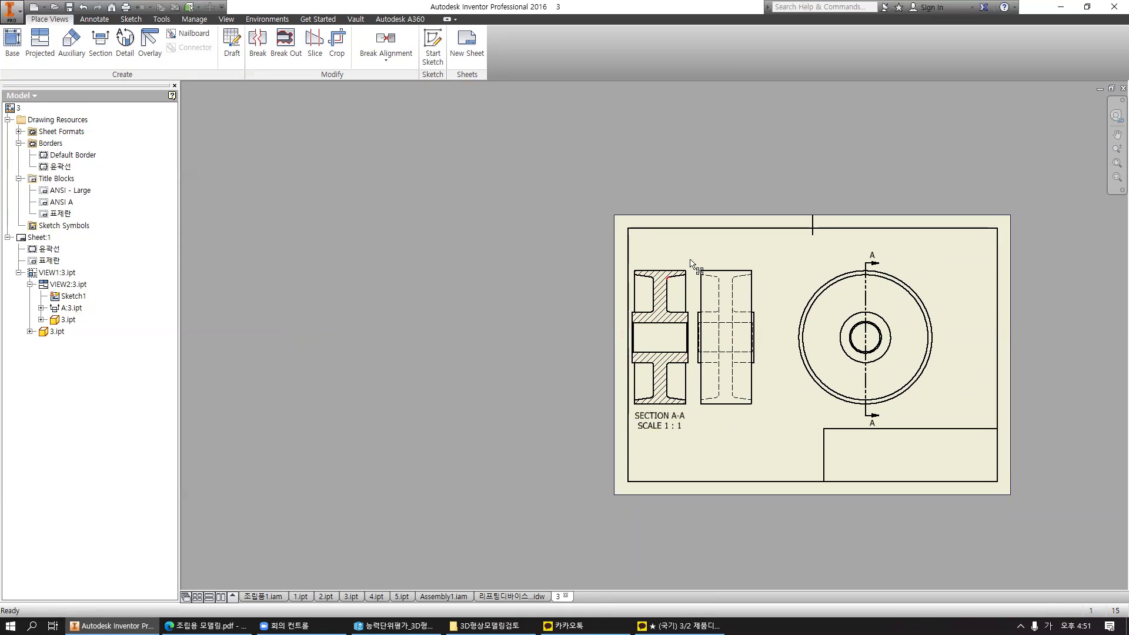
pyautogui.moveTo(739, 372); pyautogui.dragTo(685, 331, button='middle')
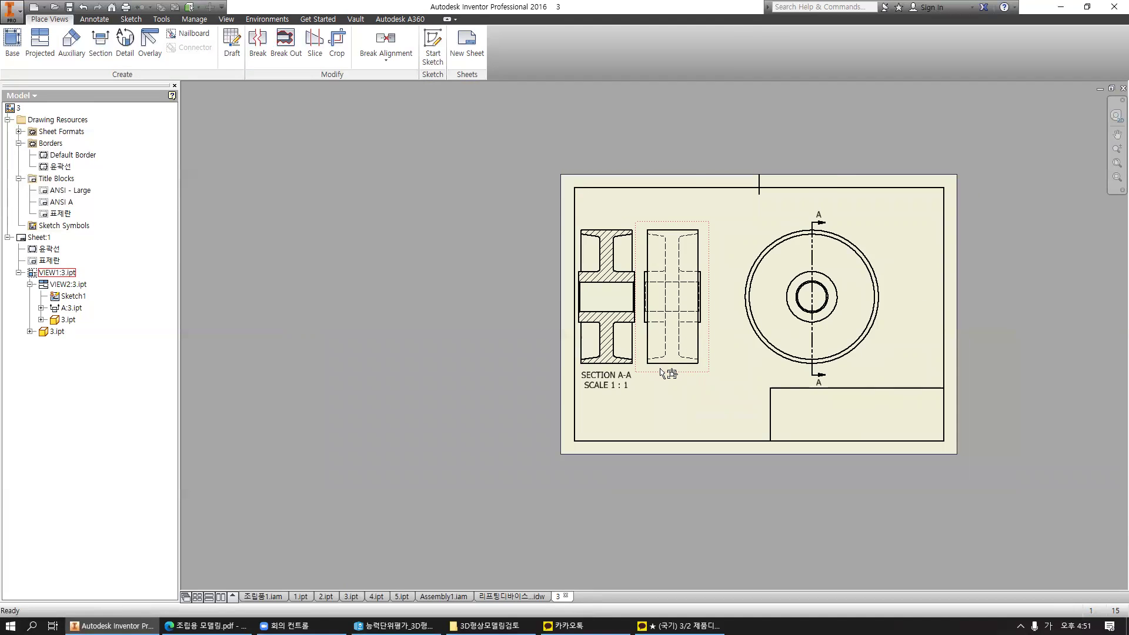
pyautogui.scroll(-3, 661, 373)
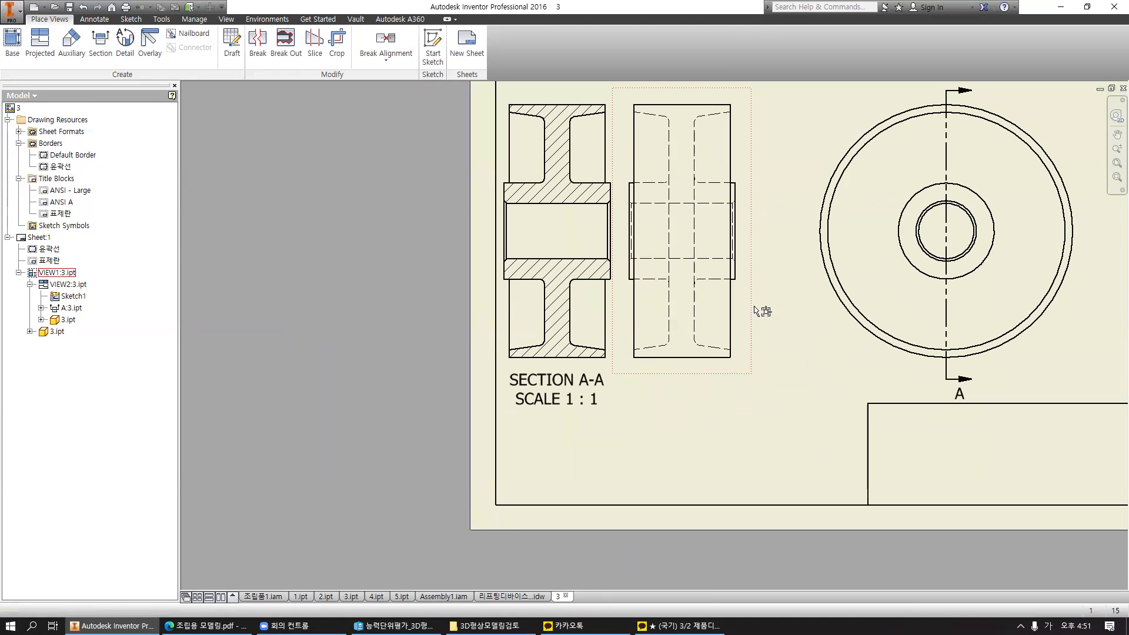
pyautogui.moveTo(752, 189); pyautogui.dragTo(800, 185)
pyautogui.moveTo(621, 341); pyautogui.dragTo(656, 344)
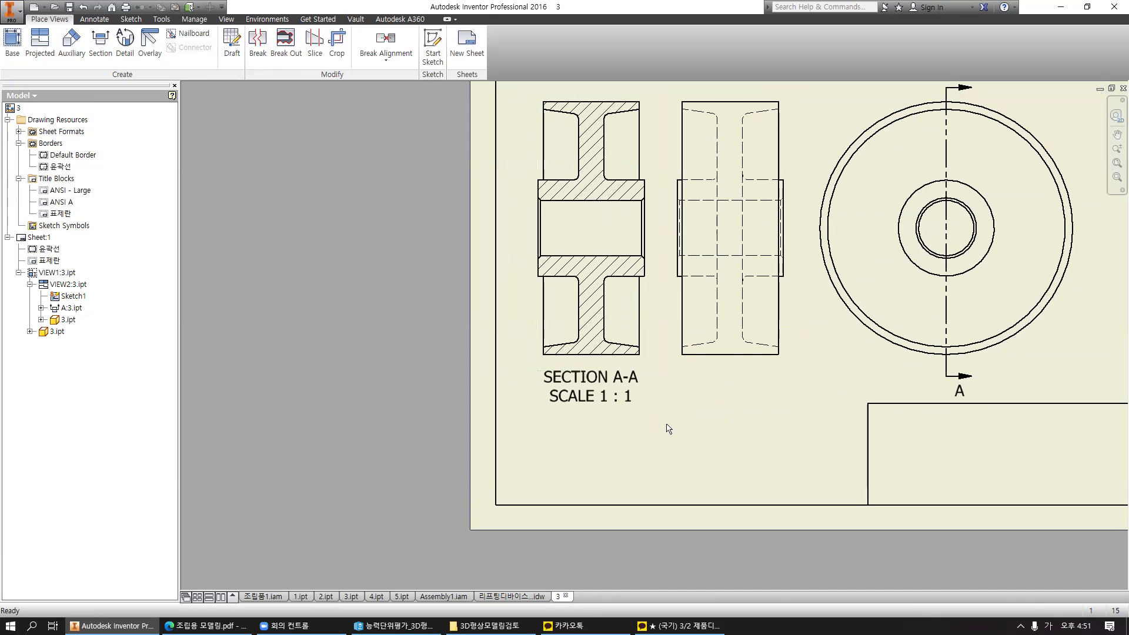
# Suppress the wheel's front view with hidden lines, between section A-A and the circular view.
pyautogui.click(730, 372)
pyautogui.rightClick(728, 370)
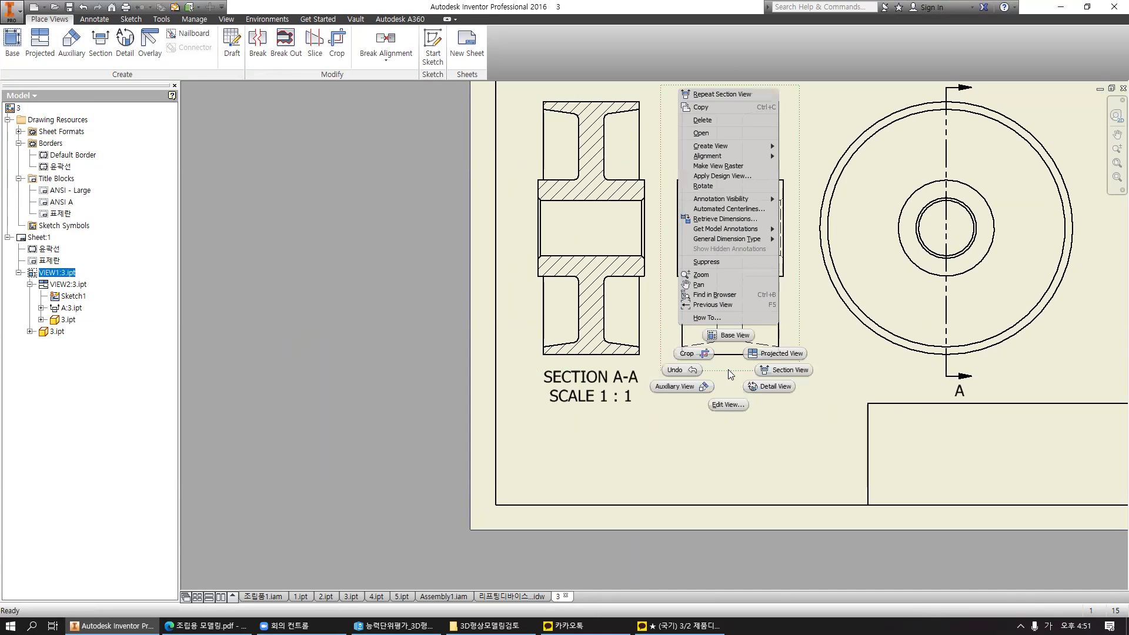
pyautogui.click(722, 264)
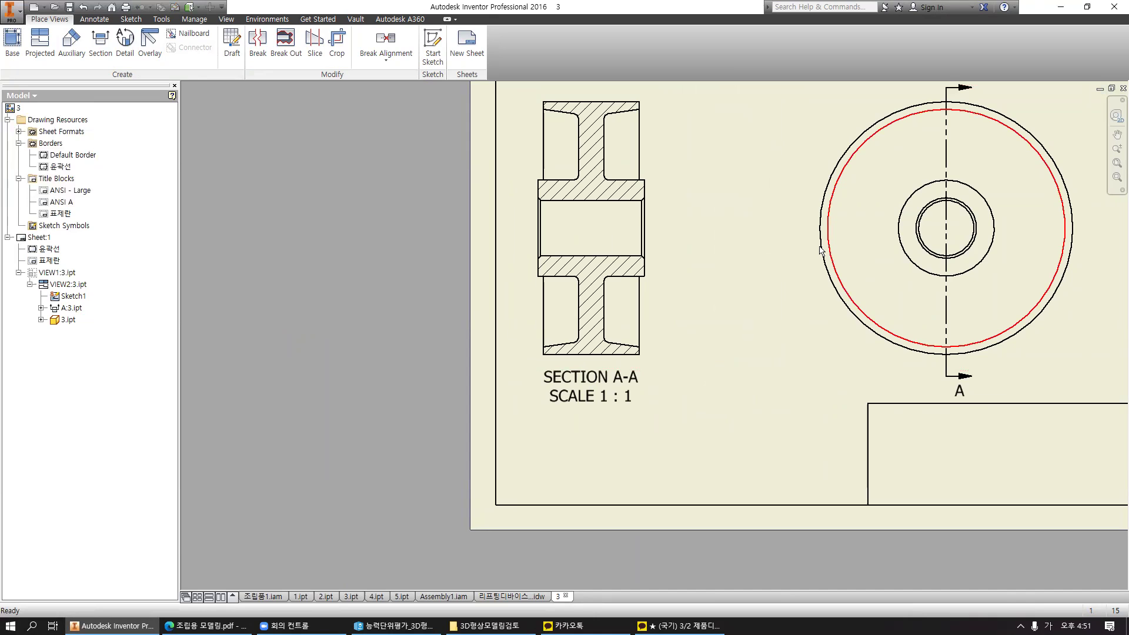
# Select the circular wheel view and bring up its available view commands.
pyautogui.click(853, 370)
pyautogui.rightClick(853, 370)
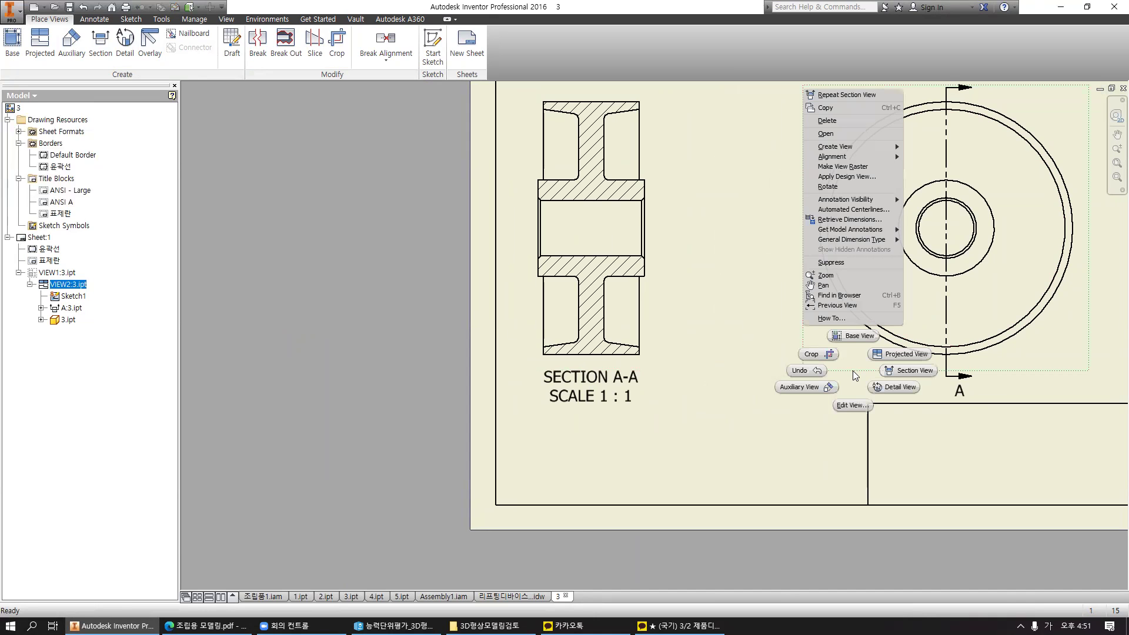
# Suppress the circular parent view and reposition section view A-A on the sheet.
pyautogui.click(854, 263)
pyautogui.click(646, 183)
pyautogui.moveTo(732, 159); pyautogui.dragTo(889, 159)
pyautogui.moveTo(948, 238)
pyautogui.mouseDown(button='middle')
pyautogui.moveTo(857, 241)
pyautogui.moveTo(750, 290)
pyautogui.moveTo(715, 276)
pyautogui.mouseUp(button='middle')
pyautogui.scroll(-3, 859, 241)
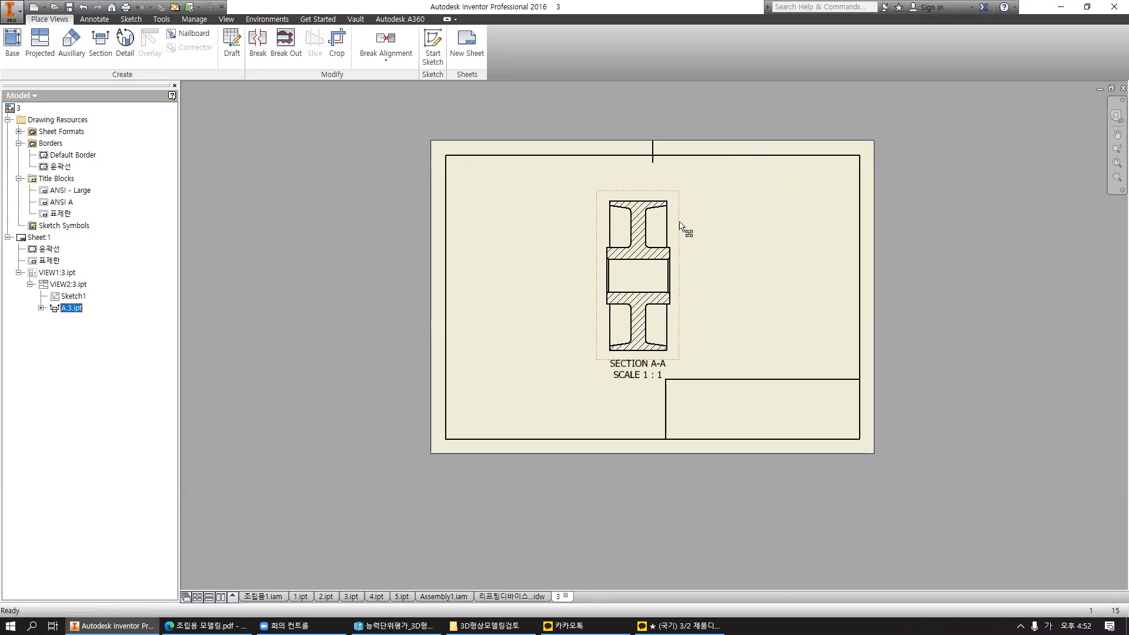
pyautogui.moveTo(661, 226); pyautogui.dragTo(566, 232)
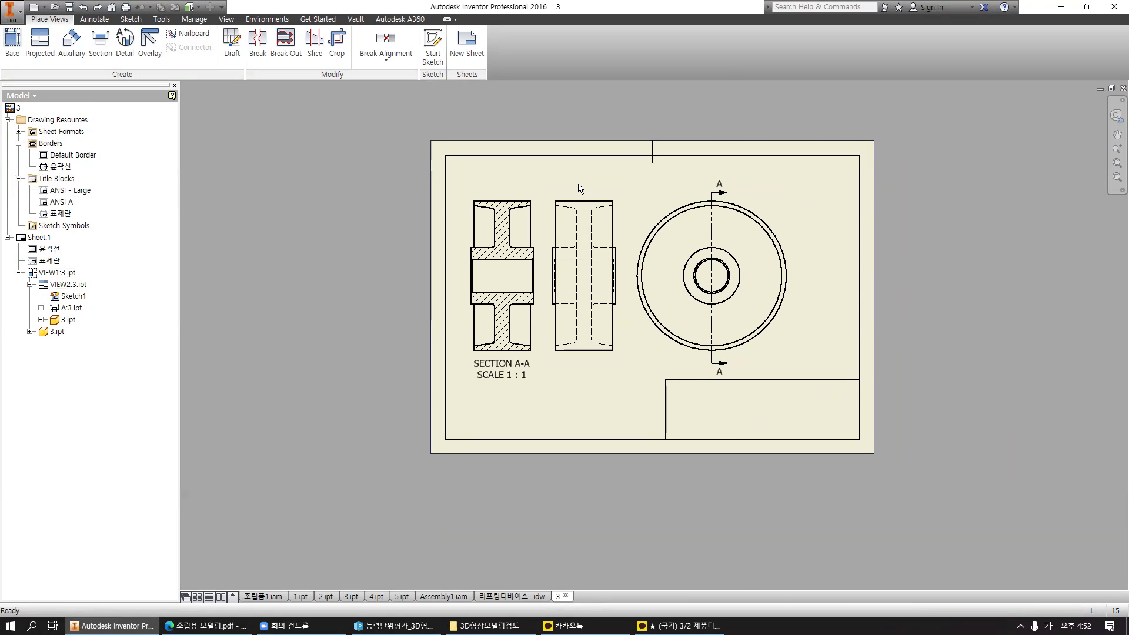
pyautogui.scroll(3, 580, 188)
pyautogui.moveTo(604, 164)
pyautogui.mouseDown()
pyautogui.moveTo(500, 183)
pyautogui.moveTo(523, 238)
pyautogui.moveTo(631, 240)
pyautogui.moveTo(638, 166)
pyautogui.moveTo(567, 154)
pyautogui.mouseUp()
pyautogui.press('Escape')
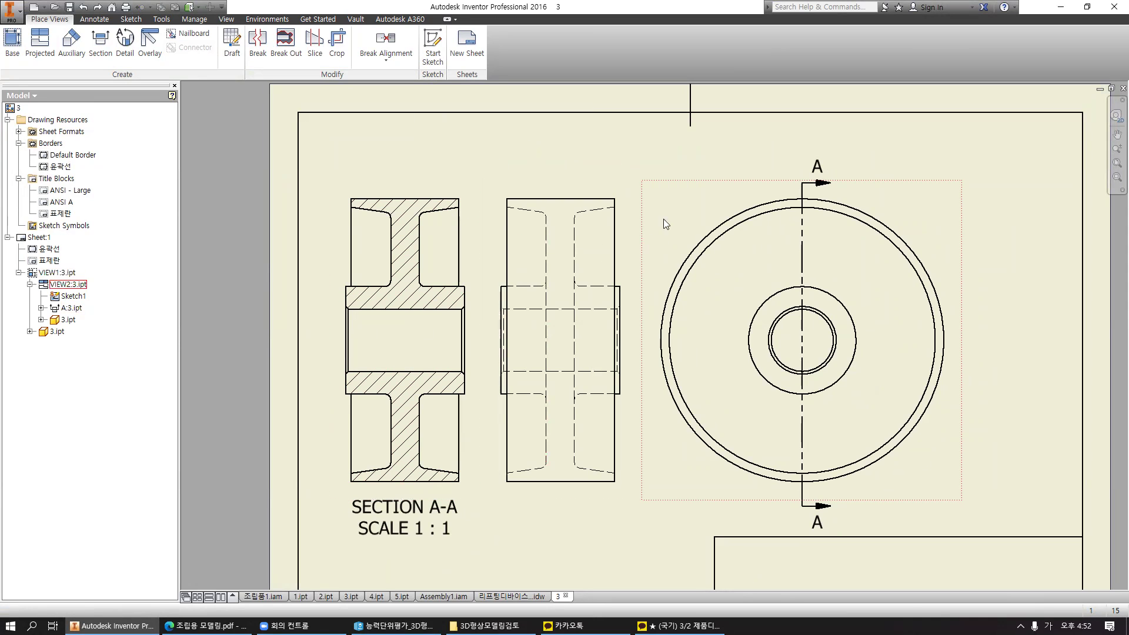
# Start a new base view and load 3.ipt from the caster folder as its model.
pyautogui.scroll(-3, 676, 188)
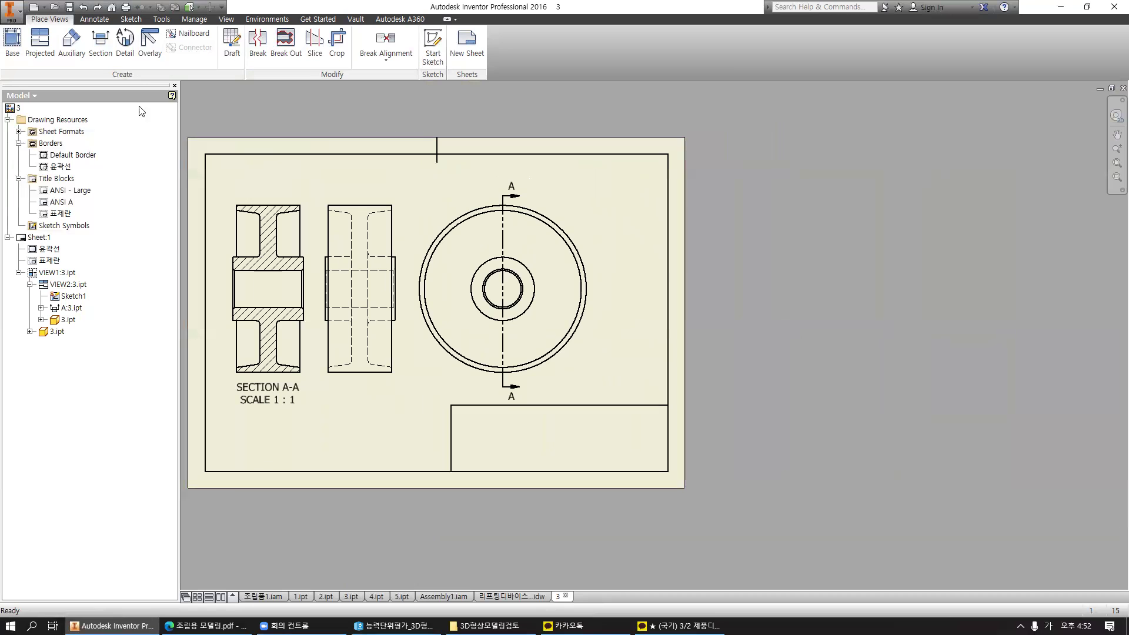
pyautogui.click(13, 46)
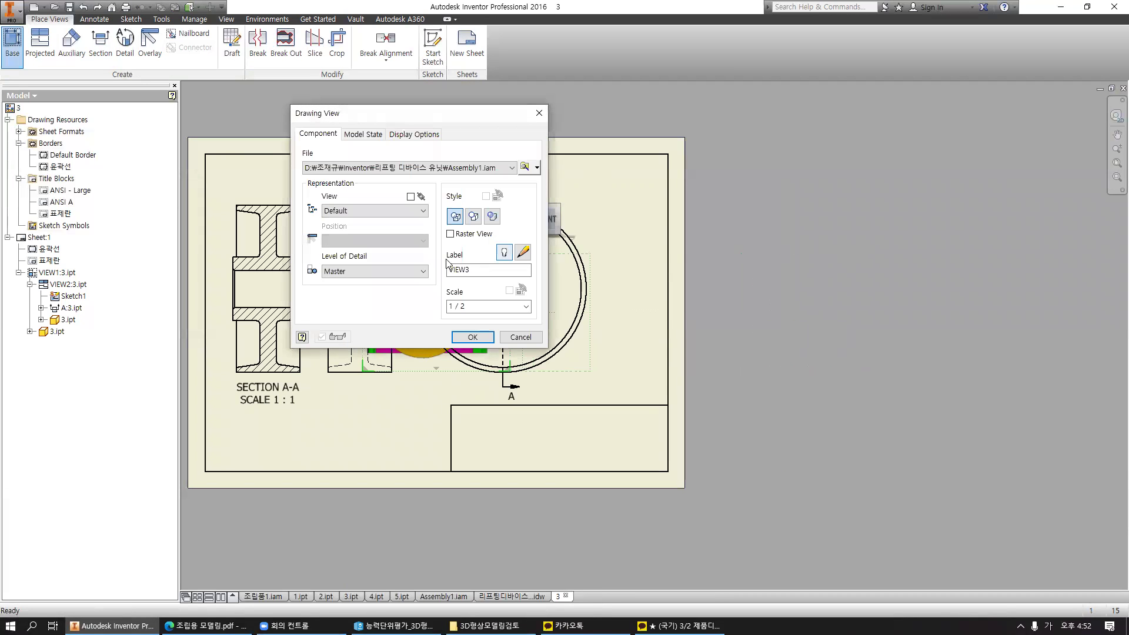
pyautogui.moveTo(458, 124); pyautogui.dragTo(410, 123)
pyautogui.click(477, 168)
pyautogui.click(347, 181)
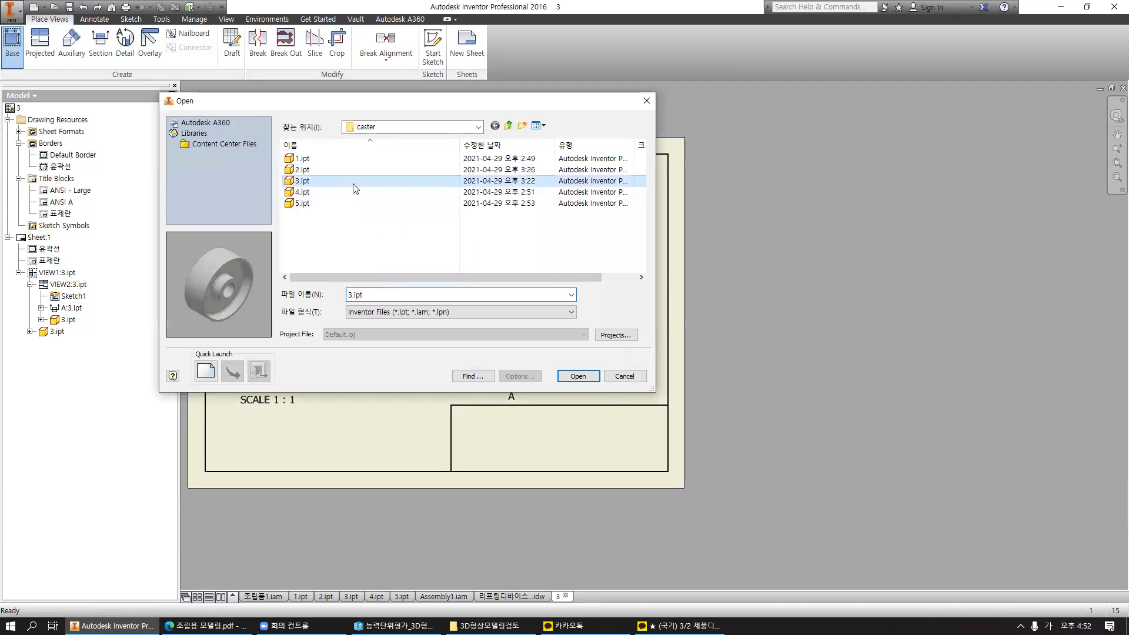
pyautogui.click(579, 377)
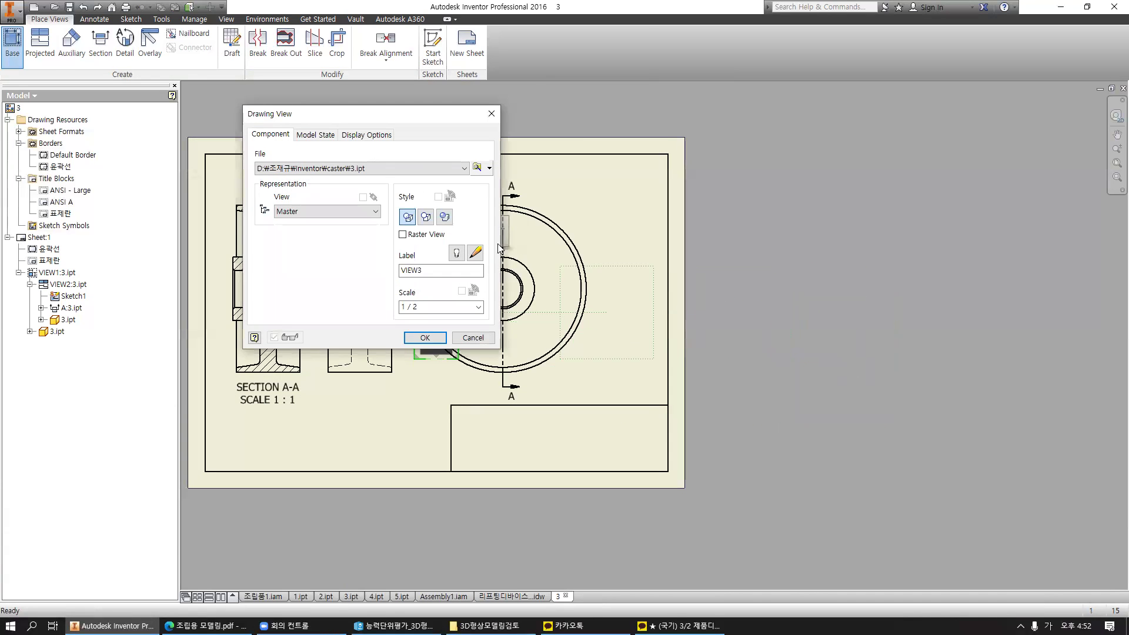
# Position the wheel's front base view in the empty area beside the sheet and set its scale to 1:1.
pyautogui.moveTo(383, 114); pyautogui.dragTo(280, 168)
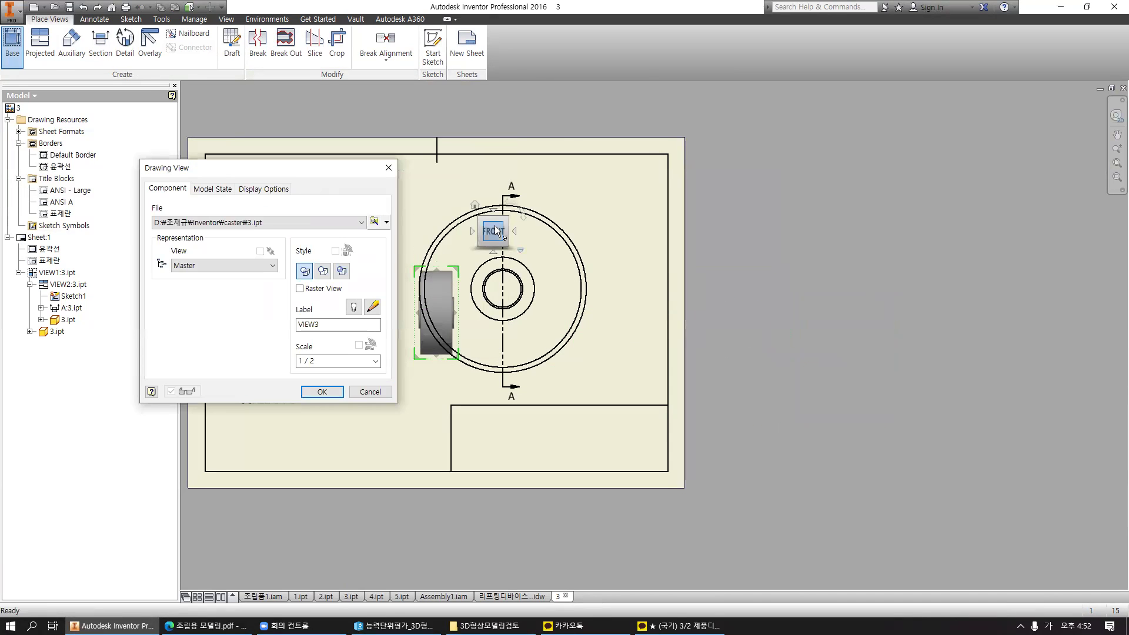
pyautogui.moveTo(440, 307); pyautogui.dragTo(800, 302)
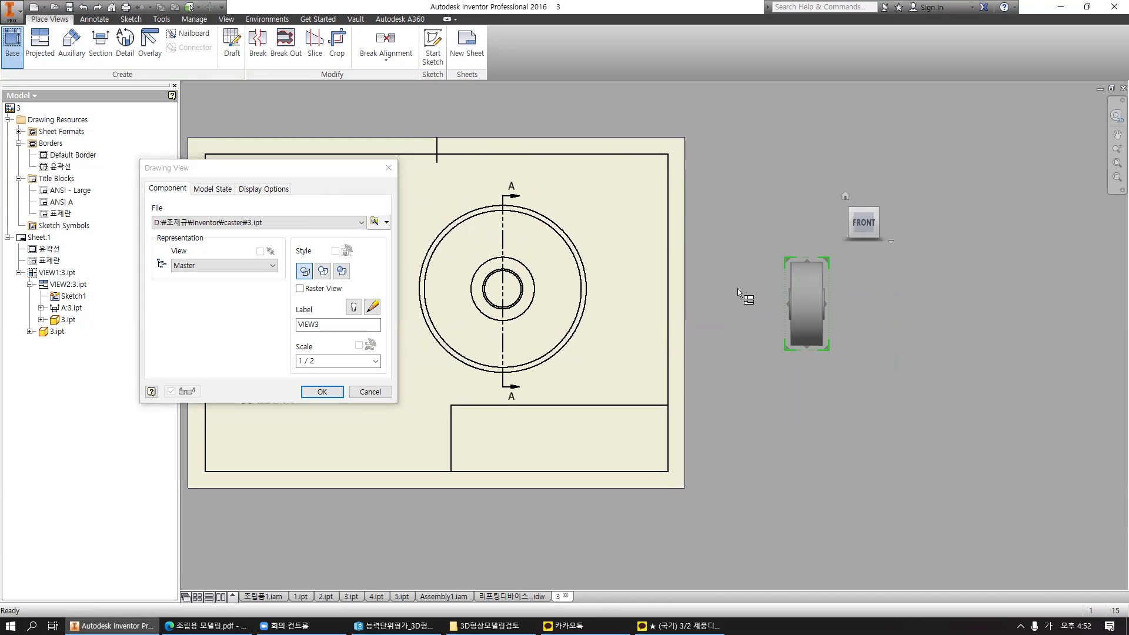
pyautogui.click(367, 361)
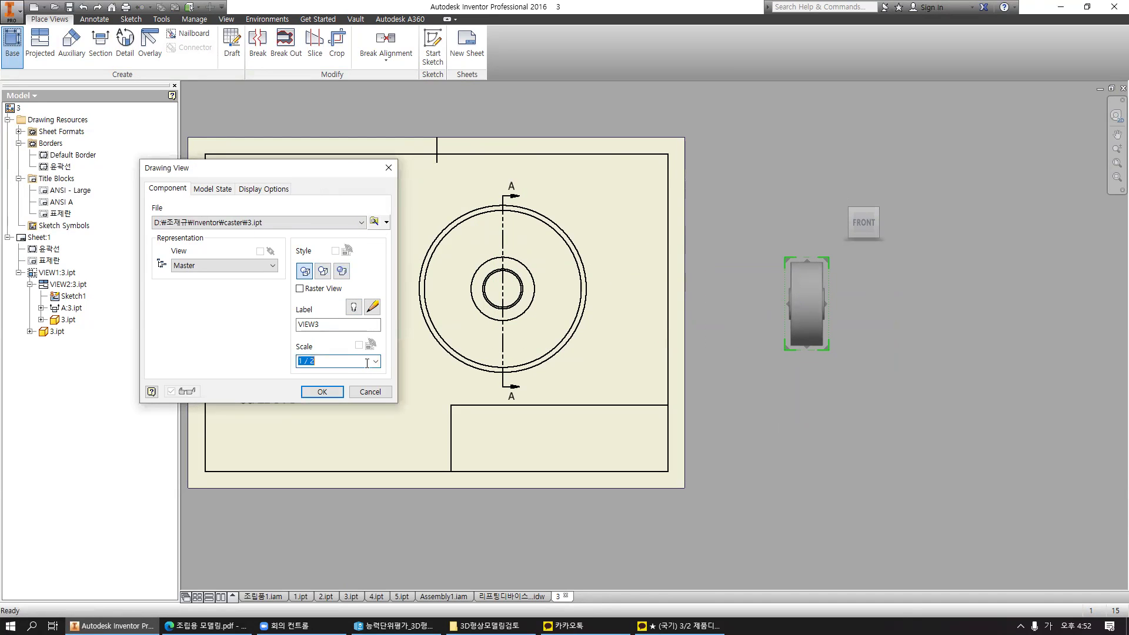
pyautogui.click(375, 363)
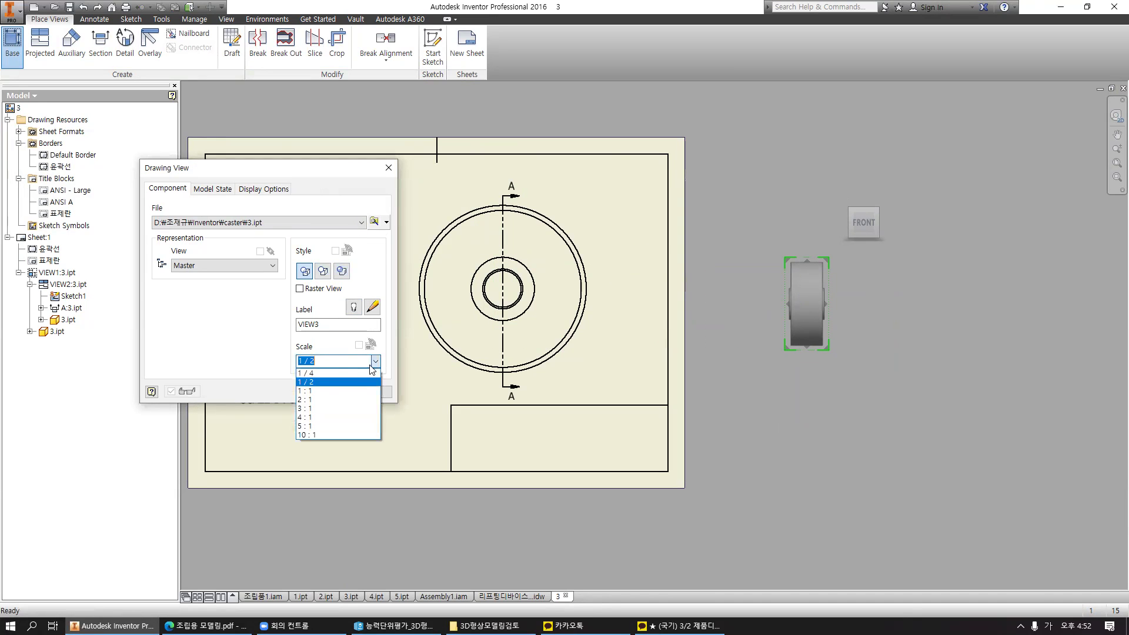
pyautogui.click(329, 393)
pyautogui.moveTo(891, 382); pyautogui.dragTo(834, 393, button='middle')
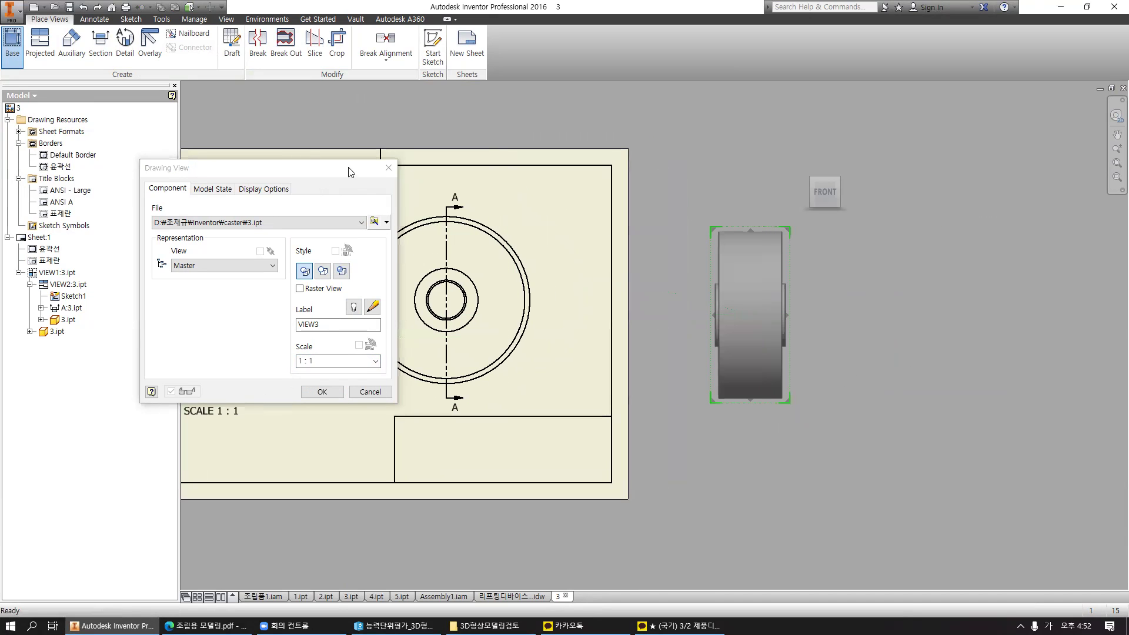
# Project the circular side view to the right of the new front view and create both views.
pyautogui.moveTo(350, 172); pyautogui.dragTo(563, 154)
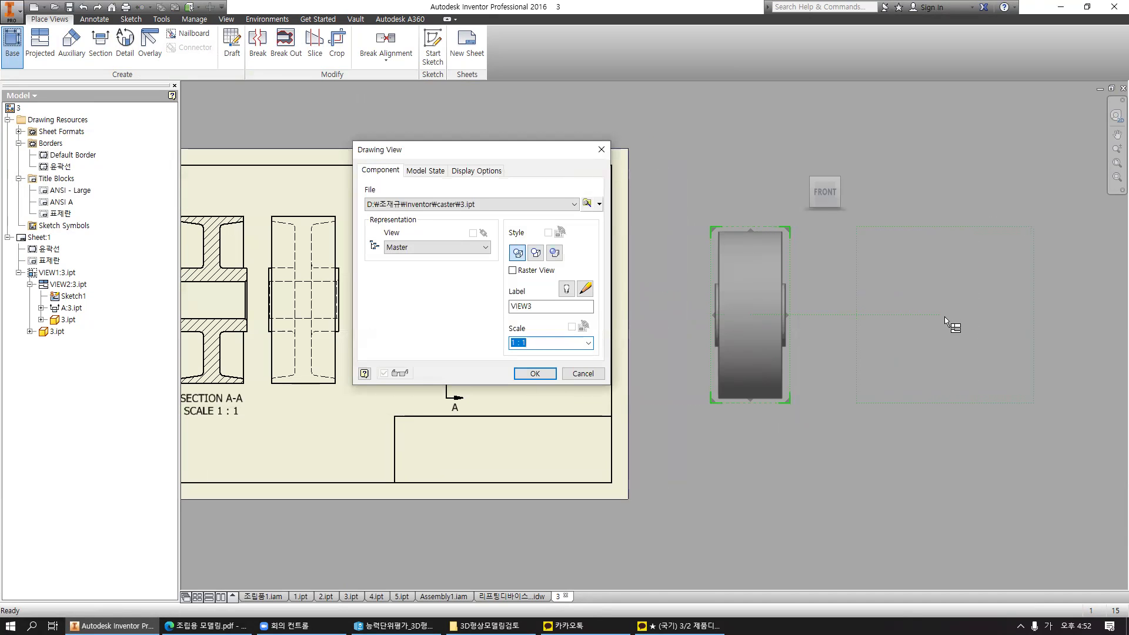
pyautogui.click(965, 316)
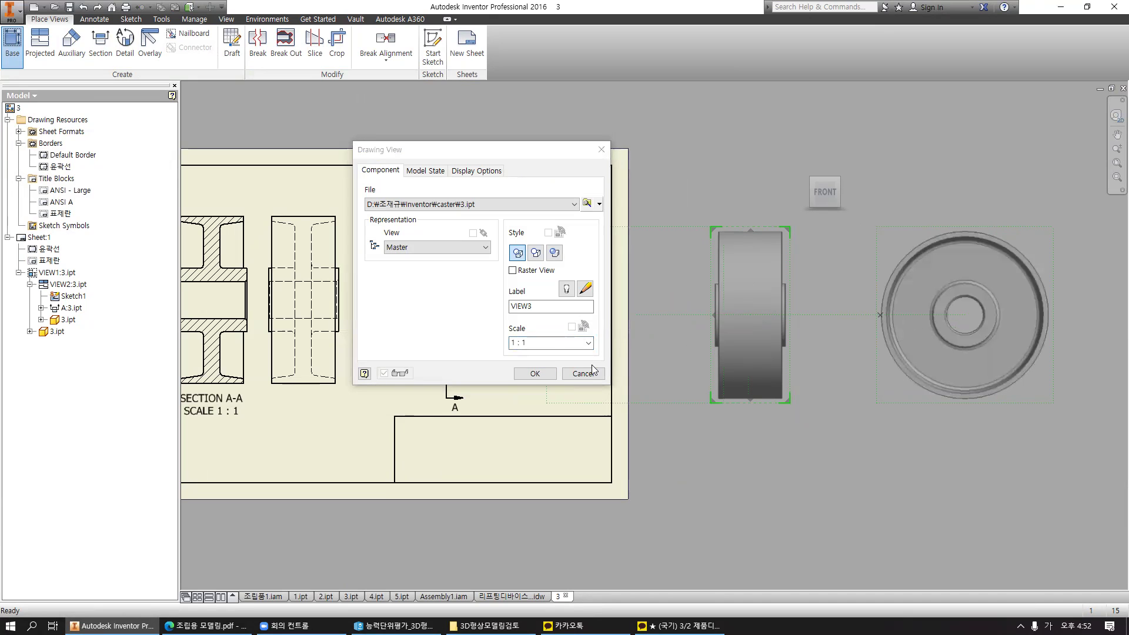
pyautogui.click(535, 374)
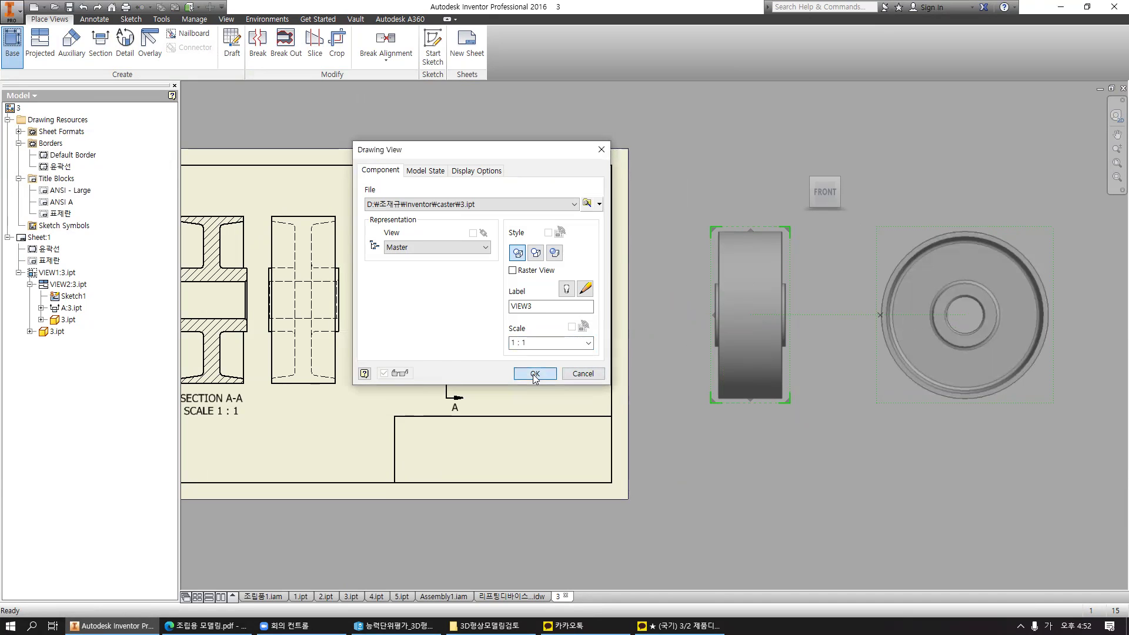
pyautogui.moveTo(508, 365); pyautogui.dragTo(574, 349, button='middle')
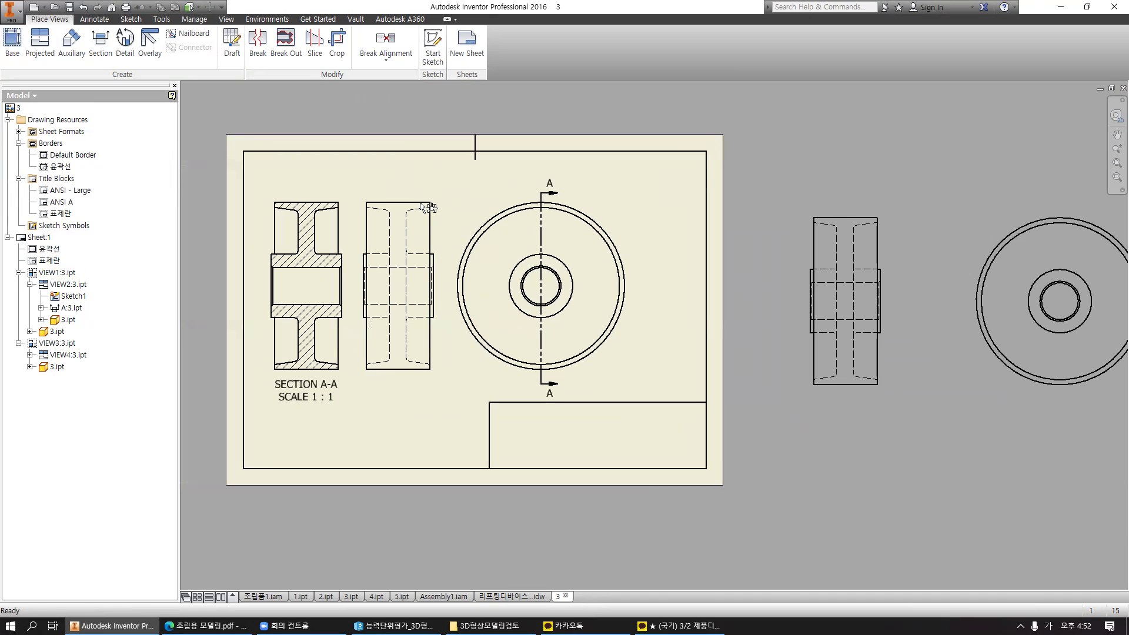
pyautogui.moveTo(1016, 486); pyautogui.dragTo(684, 493, button='middle')
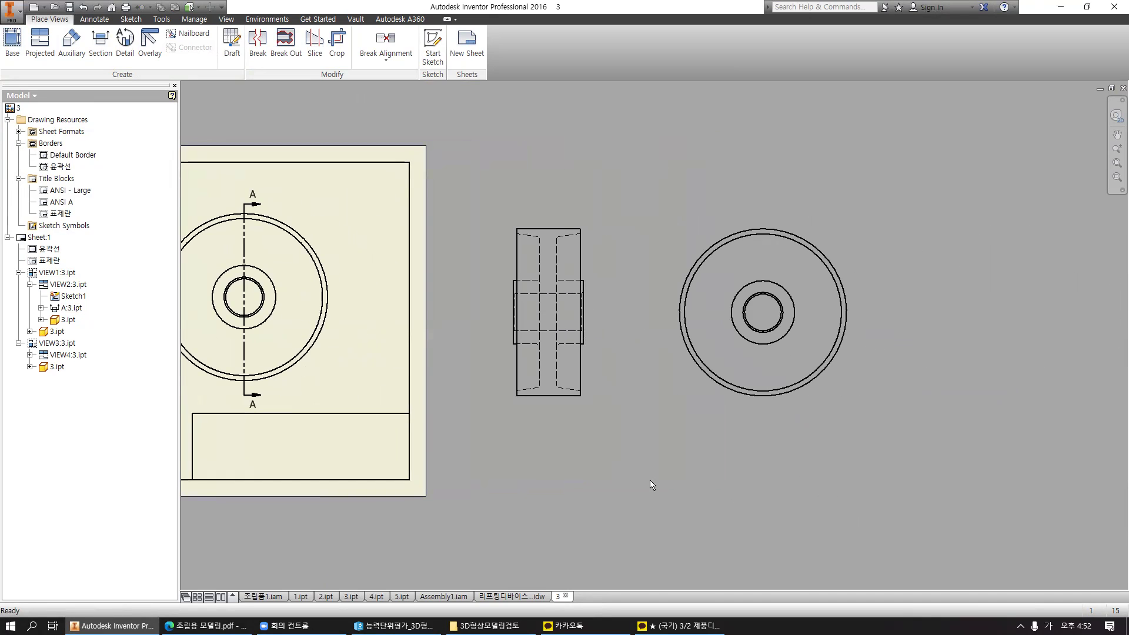
pyautogui.moveTo(571, 184)
pyautogui.mouseDown()
pyautogui.moveTo(488, 244)
pyautogui.moveTo(609, 274)
pyautogui.moveTo(574, 168)
pyautogui.mouseUp()
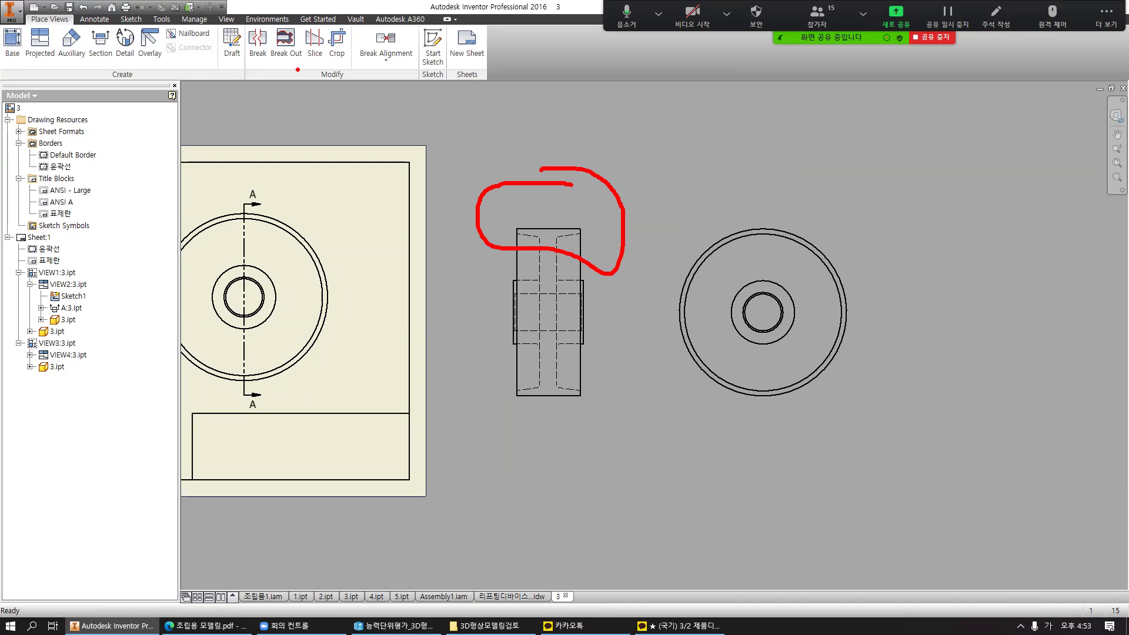
pyautogui.moveTo(288, 10); pyautogui.dragTo(269, 67)
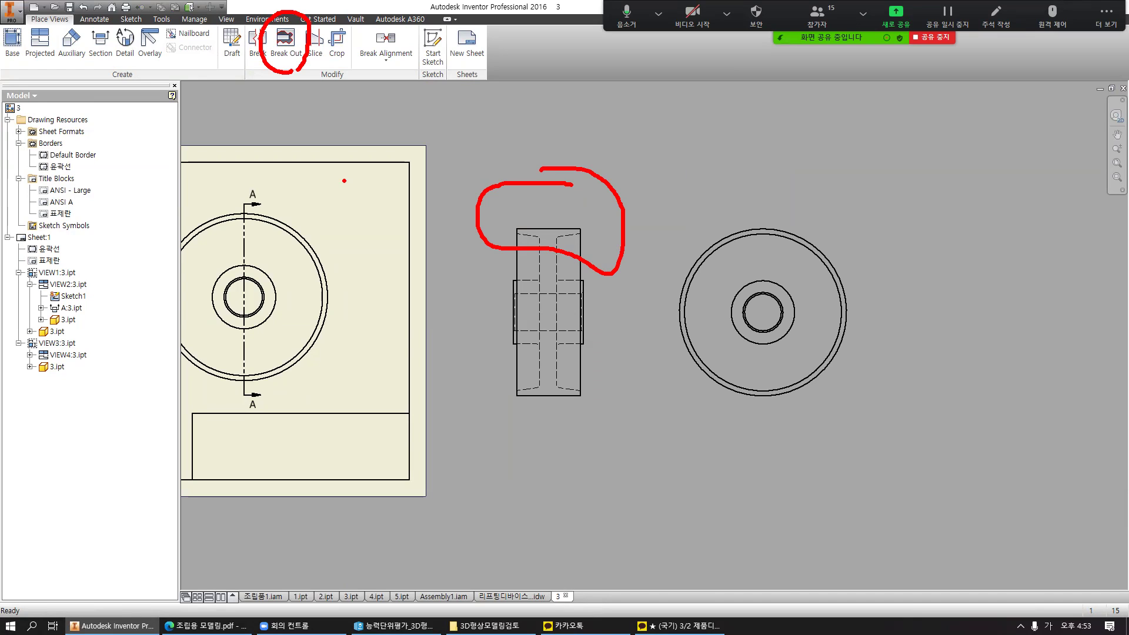
pyautogui.press('Escape')
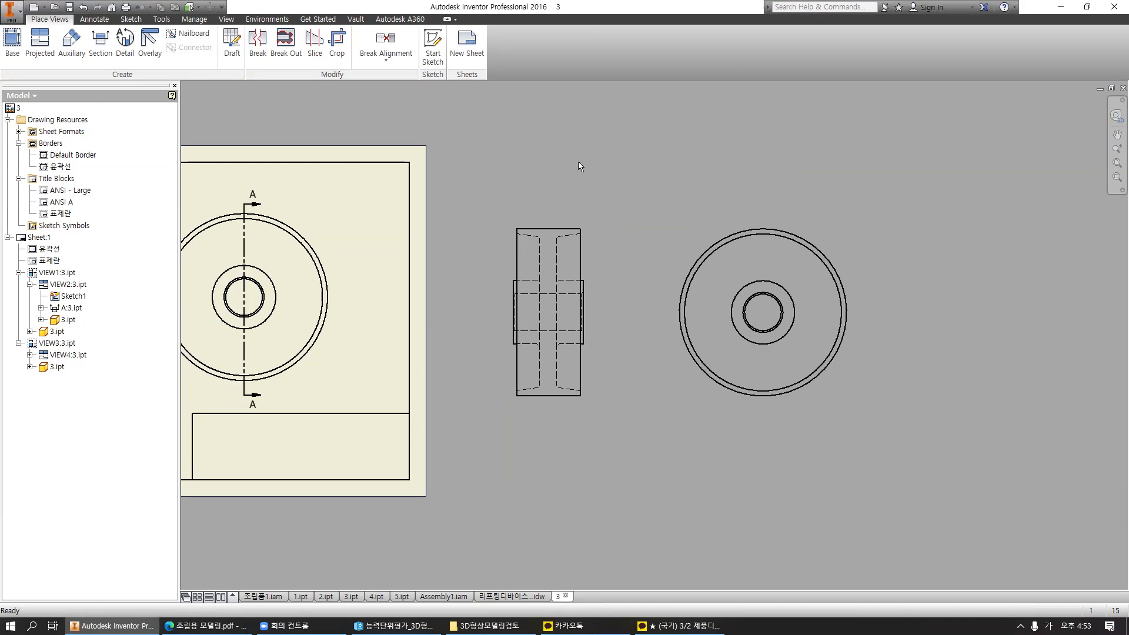
pyautogui.hotkey('ctrl', '2')
pyautogui.moveTo(512, 198)
pyautogui.mouseDown()
pyautogui.moveTo(500, 244)
pyautogui.moveTo(564, 255)
pyautogui.moveTo(553, 189)
pyautogui.mouseUp()
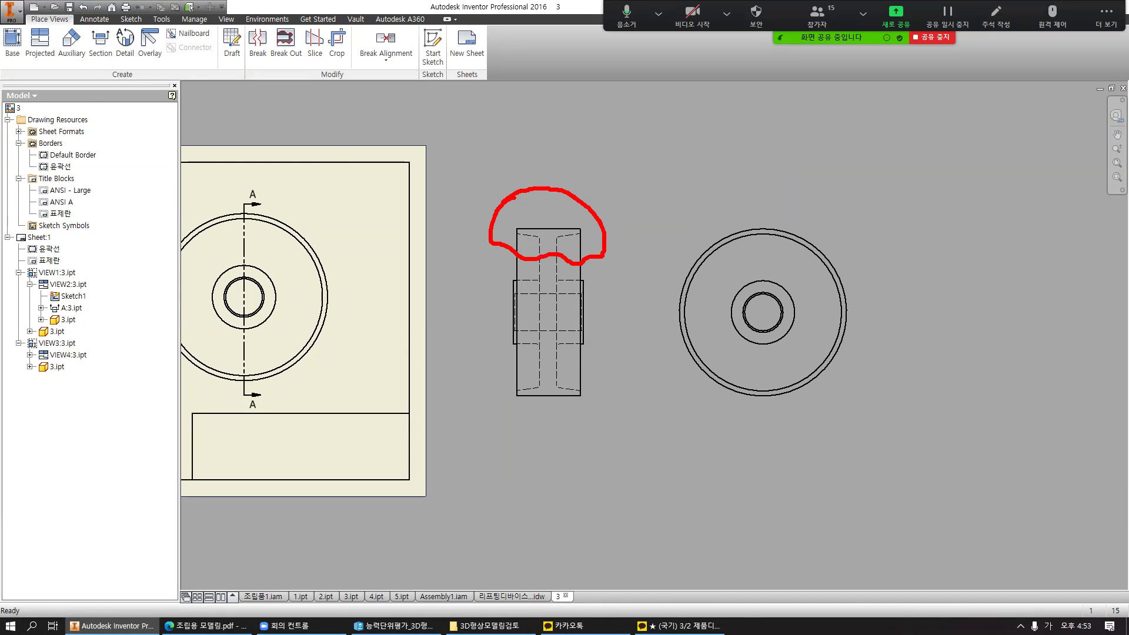
pyautogui.press('Escape')
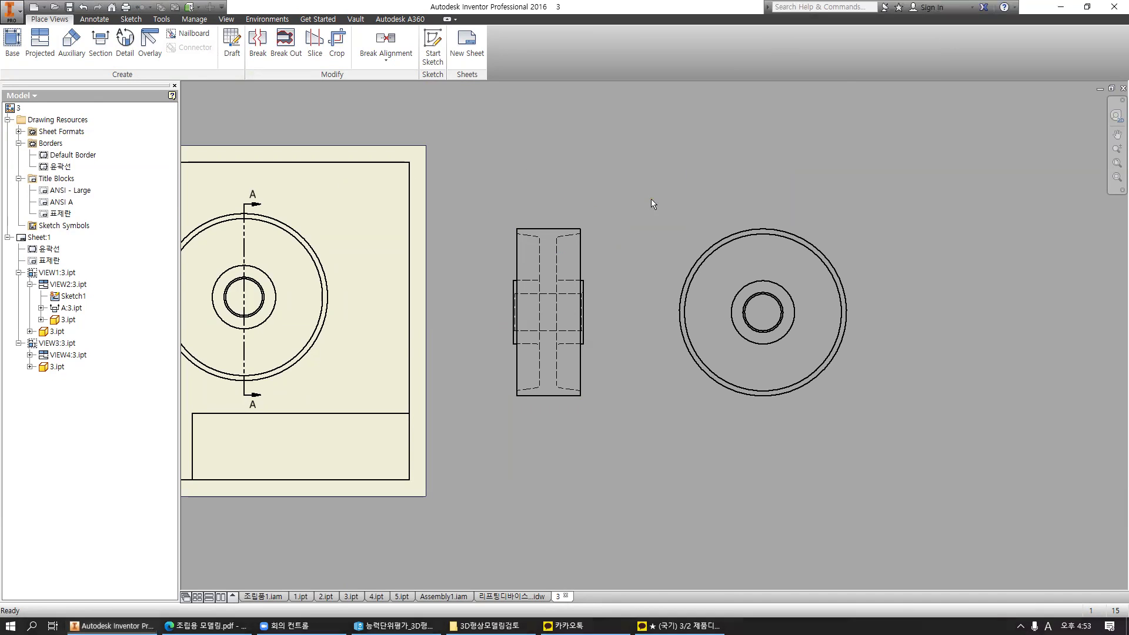
pyautogui.click(579, 218)
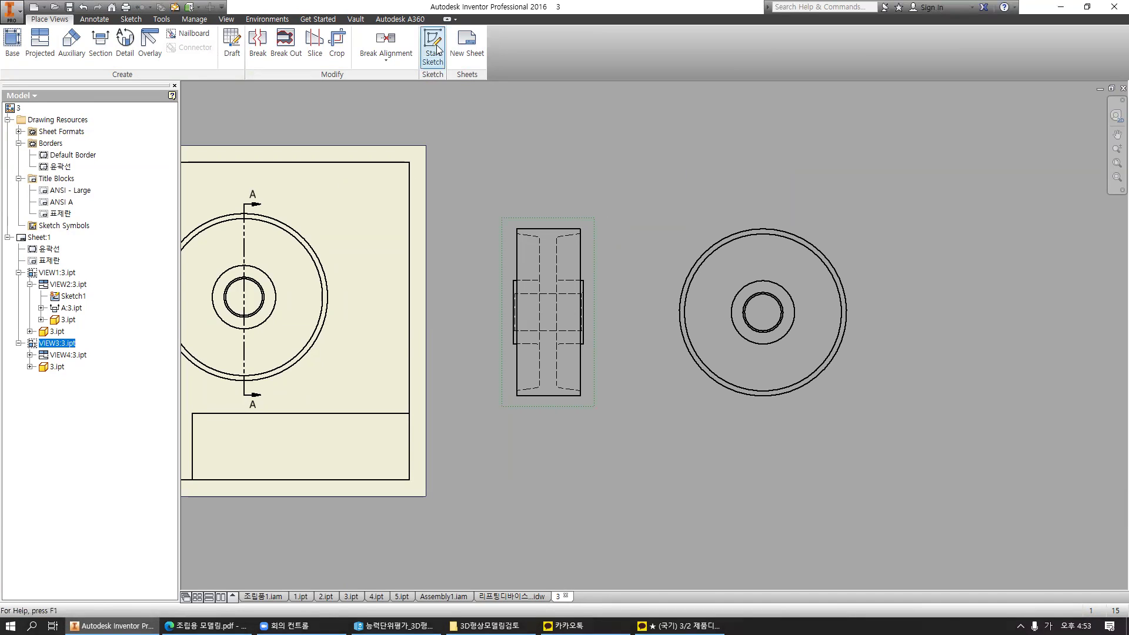
pyautogui.click(677, 124)
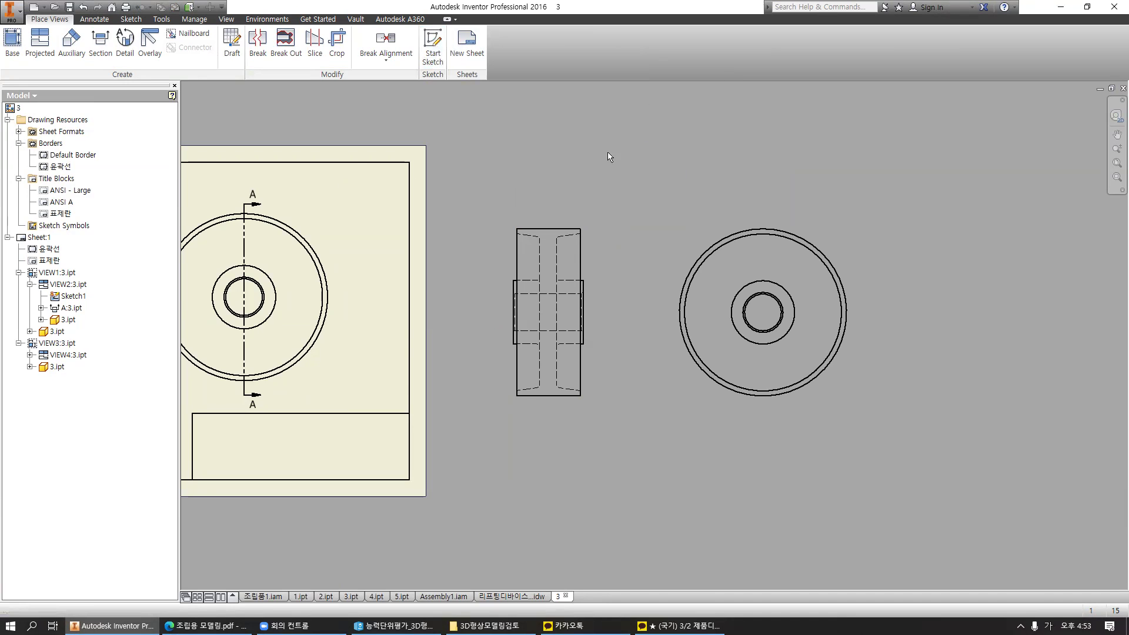
pyautogui.scroll(2, 614, 185)
pyautogui.moveTo(614, 184); pyautogui.dragTo(759, 188, button='middle')
pyautogui.hotkey('ctrl', '2')
pyautogui.moveTo(338, 145)
pyautogui.keyDown('ctrl'); pyautogui.mouseDown()
pyautogui.moveTo(539, 393)
pyautogui.moveTo(922, 416)
pyautogui.mouseUp(); pyautogui.keyUp('ctrl')
pyautogui.moveTo(415, 151)
pyautogui.mouseDown()
pyautogui.moveTo(509, 151)
pyautogui.moveTo(593, 237)
pyautogui.moveTo(646, 317)
pyautogui.moveTo(620, 354)
pyautogui.mouseUp()
pyautogui.press('Escape')
pyautogui.hotkey('ctrl', '2')
pyautogui.moveTo(731, 200)
pyautogui.mouseDown()
pyautogui.moveTo(785, 259)
pyautogui.moveTo(704, 174)
pyautogui.moveTo(741, 247)
pyautogui.moveTo(778, 206)
pyautogui.mouseUp()
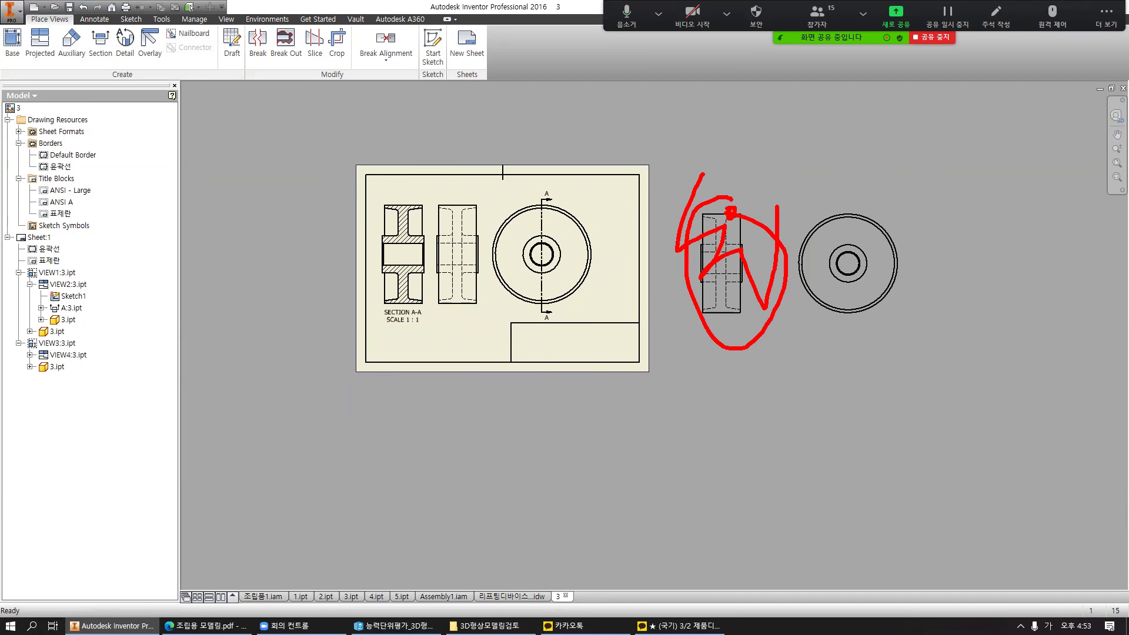
pyautogui.press('Escape')
pyautogui.scroll(4, 778, 206)
pyautogui.moveTo(775, 202)
pyautogui.mouseDown(button='middle')
pyautogui.moveTo(652, 203)
pyautogui.moveTo(761, 177)
pyautogui.mouseUp(button='middle')
pyautogui.scroll(-5, 652, 204)
pyautogui.scroll(-3, 692, 196)
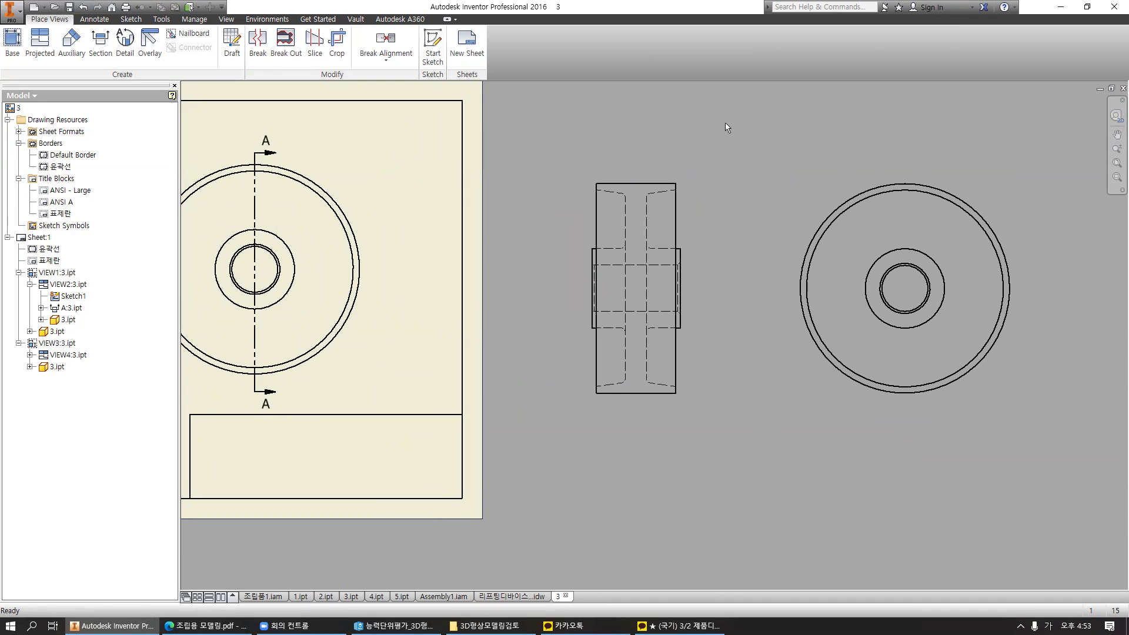
# Start a sketch on the sheet itself instead of on a view, and finish it empty.
pyautogui.click(686, 172)
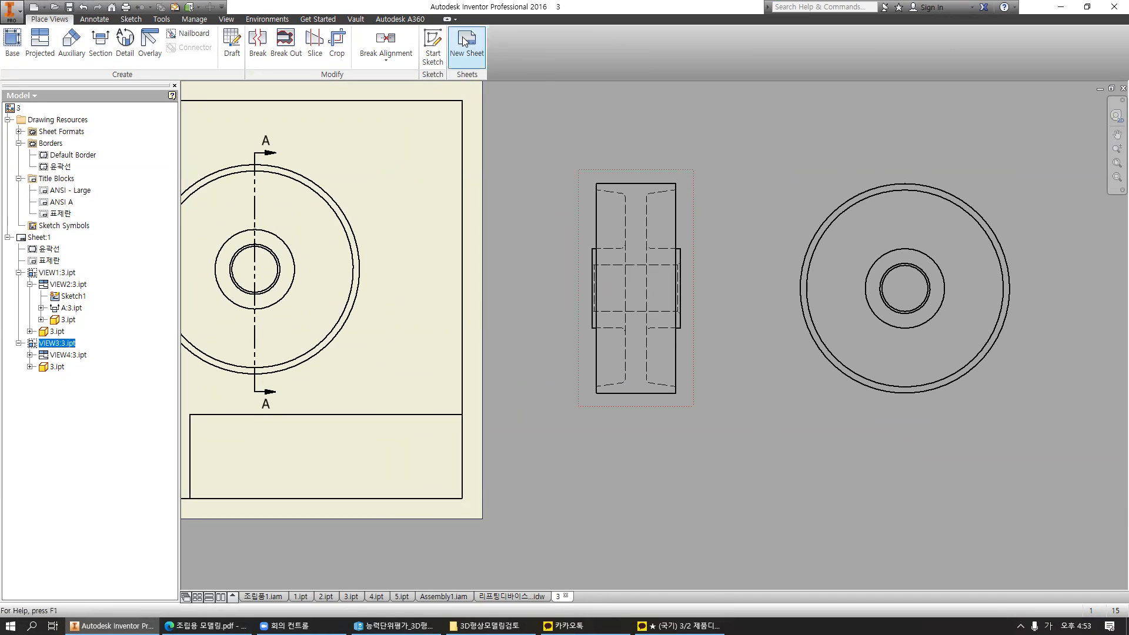
pyautogui.click(433, 41)
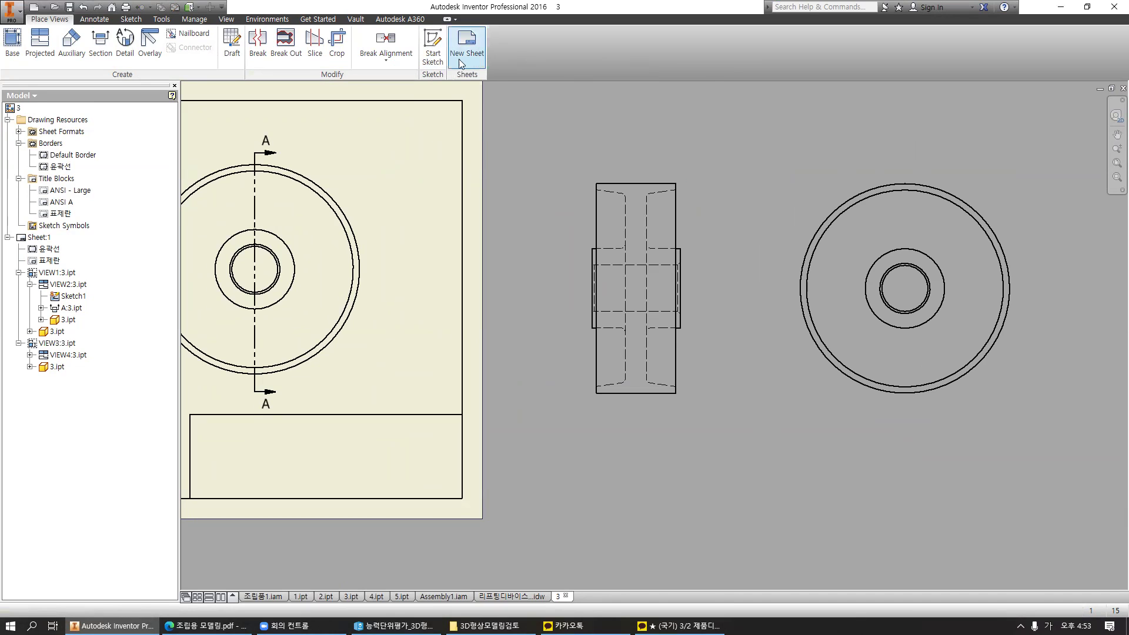
pyautogui.click(440, 43)
pyautogui.click(441, 204)
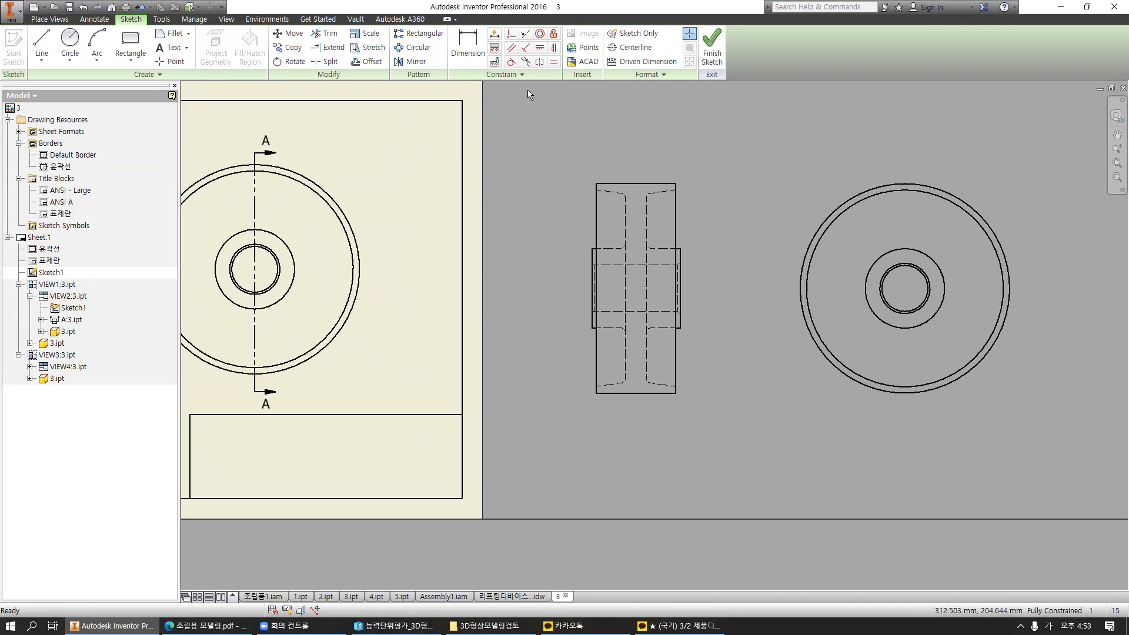
pyautogui.click(715, 55)
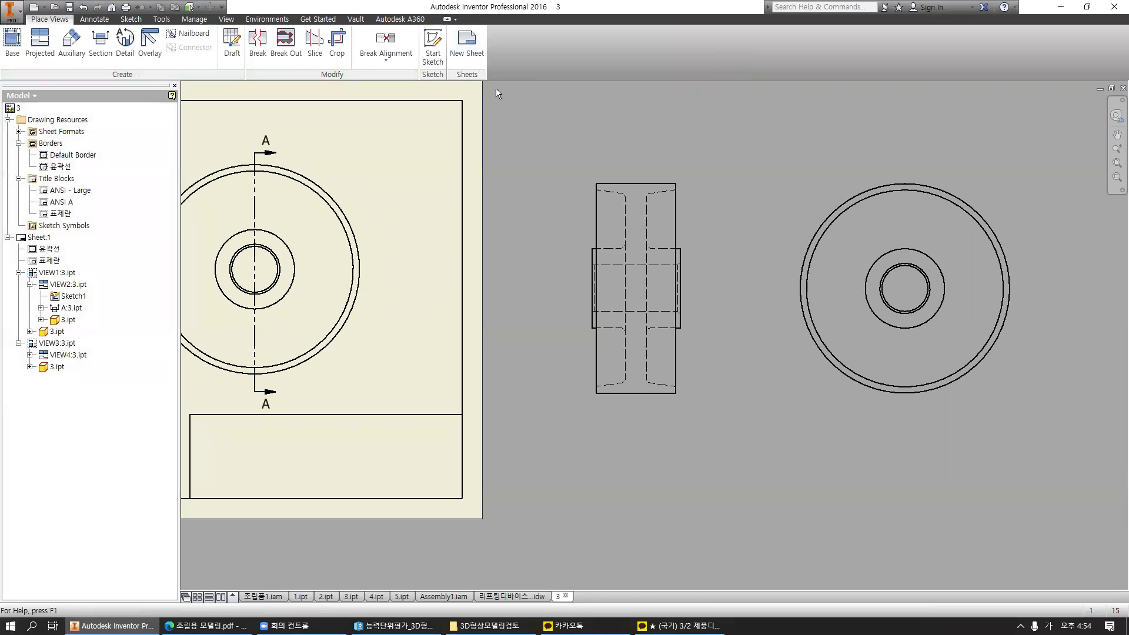
# Start a sketch attached to the wheel's front view outside the sheet.
pyautogui.click(616, 172)
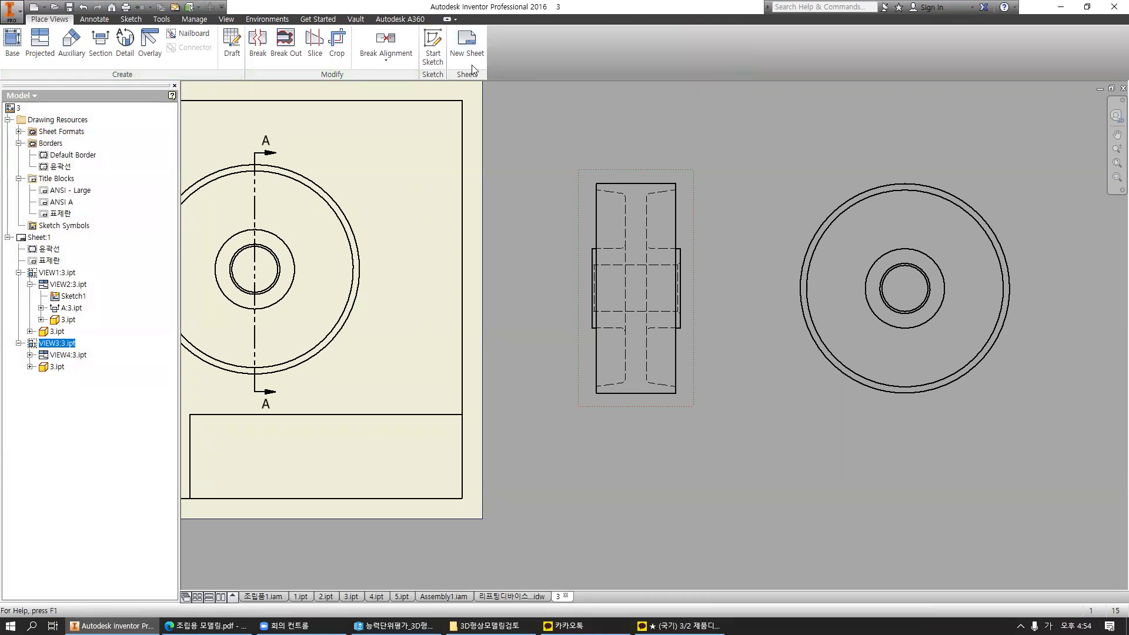
pyautogui.click(434, 48)
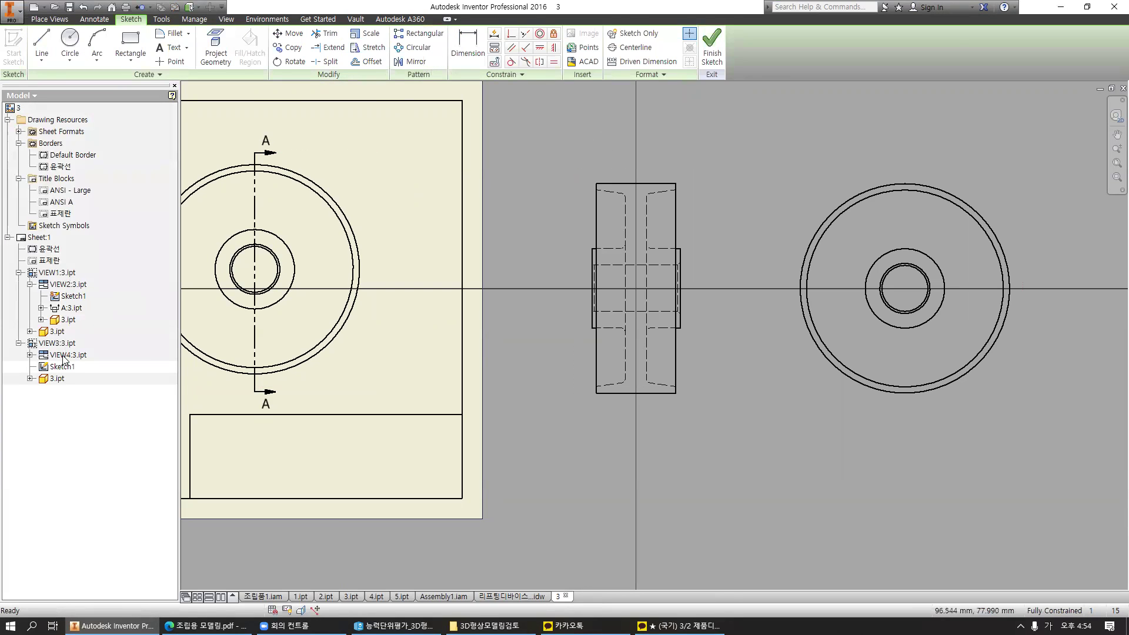
pyautogui.moveTo(59, 338); pyautogui.dragTo(67, 337)
pyautogui.moveTo(33, 376); pyautogui.dragTo(66, 375)
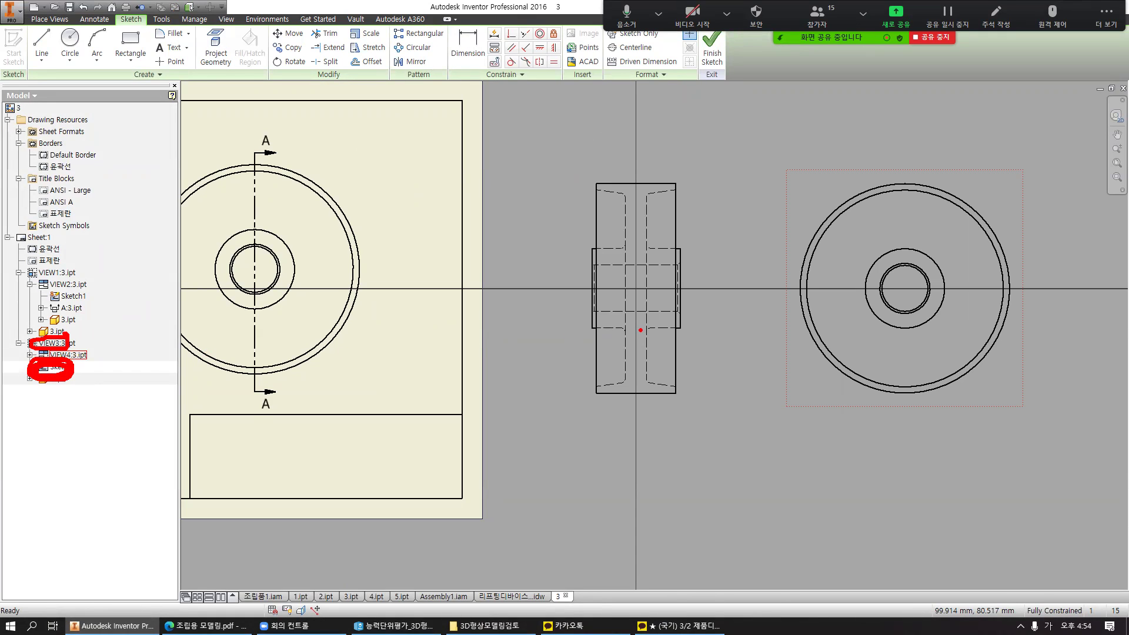
pyautogui.press('Escape')
pyautogui.moveTo(715, 199); pyautogui.dragTo(685, 207, button='middle')
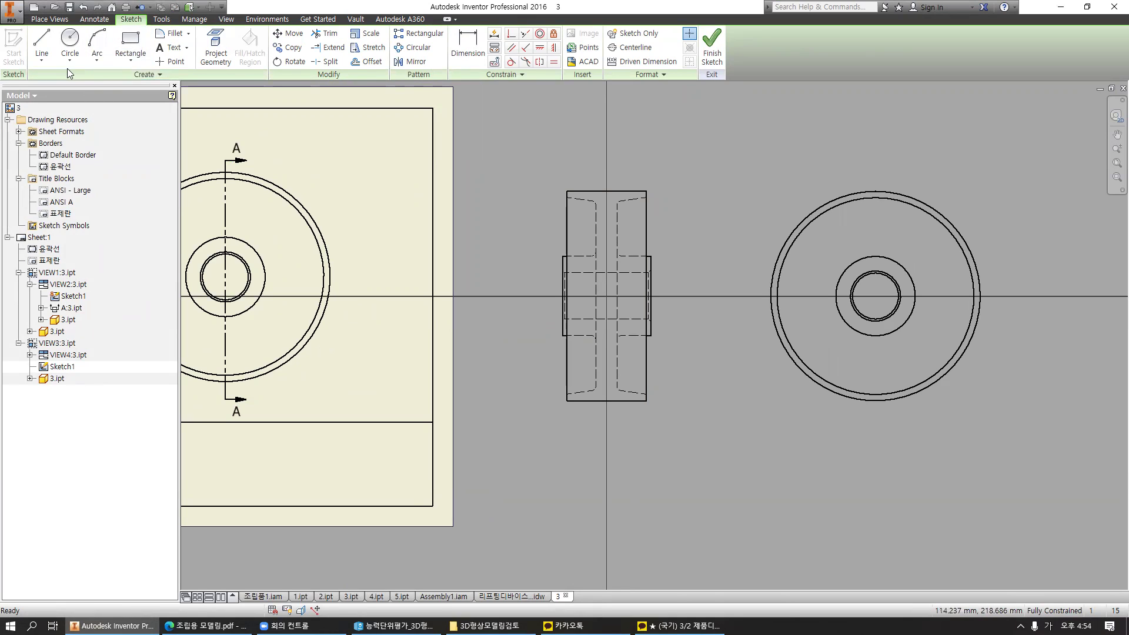
pyautogui.click(44, 62)
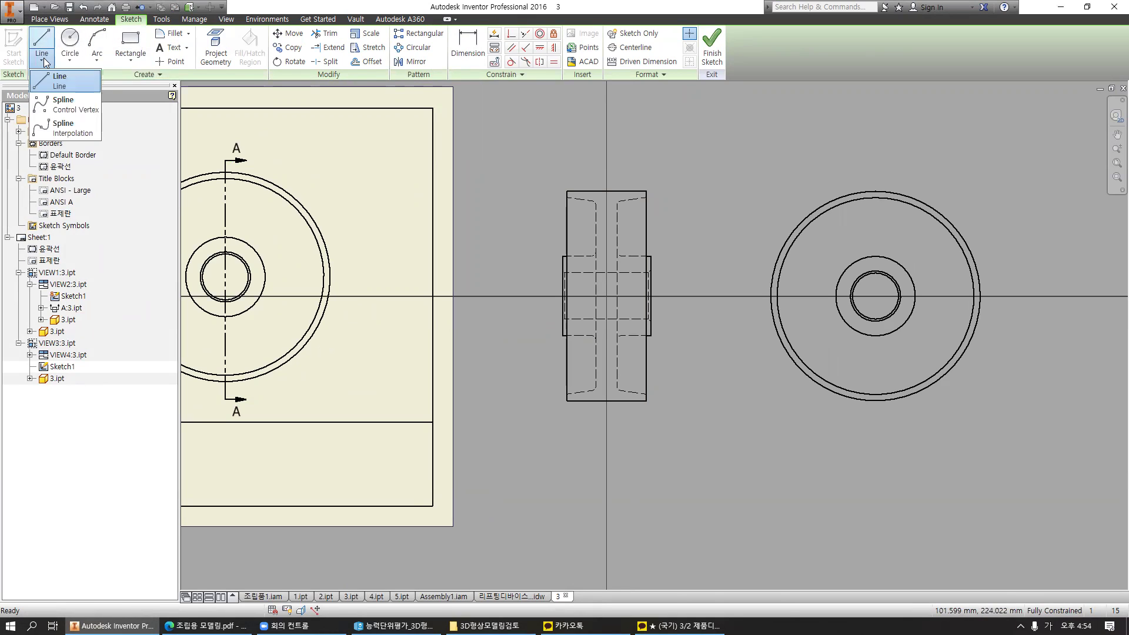
pyautogui.click(59, 98)
pyautogui.scroll(4, 551, 160)
pyautogui.scroll(-1, 521, 174)
pyautogui.click(484, 206)
pyautogui.click(518, 249)
pyautogui.doubleClick(577, 266)
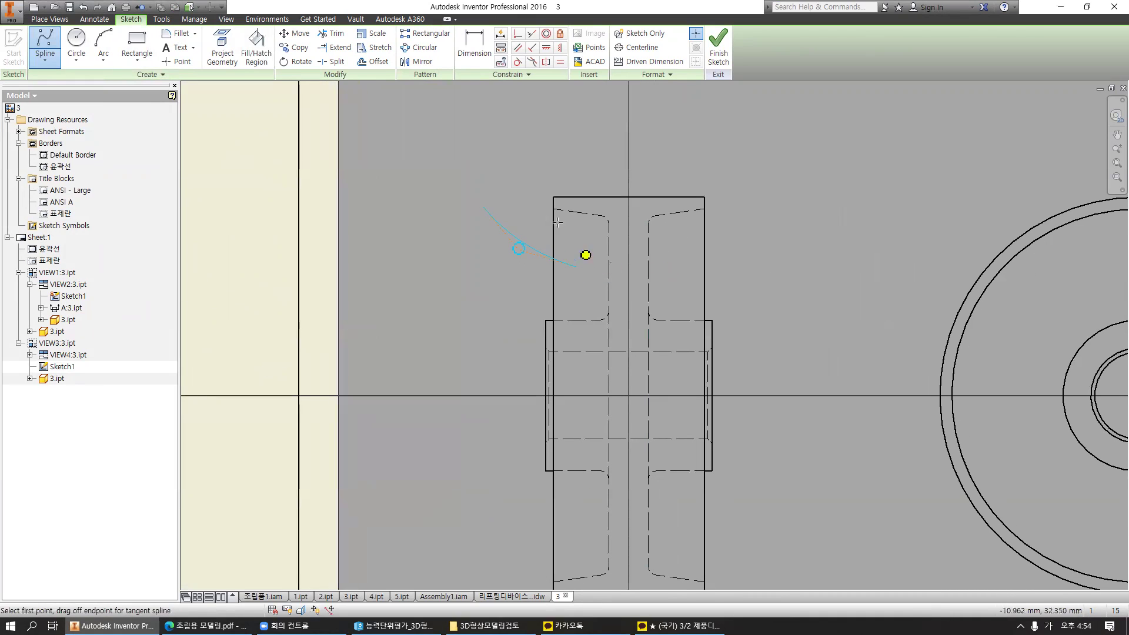
pyautogui.press('Escape')
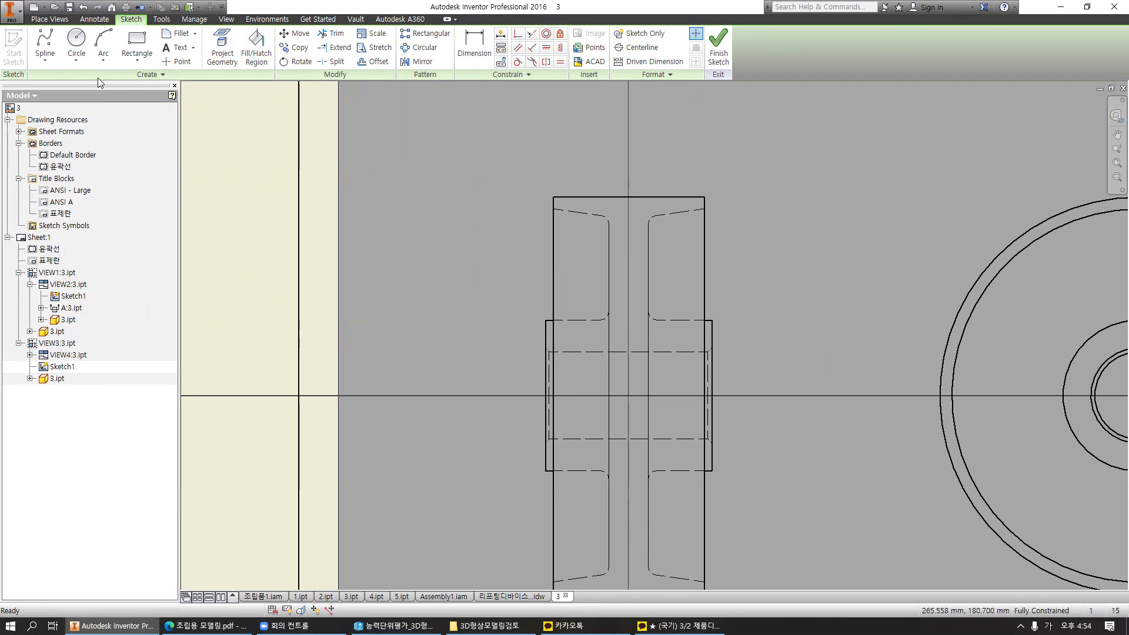
# Draw a closed control-vertex spline around the upper end of the wheel's front view, crossing it above the hub.
pyautogui.click(45, 47)
pyautogui.click(493, 218)
pyautogui.click(520, 253)
pyautogui.click(584, 270)
pyautogui.click(665, 265)
pyautogui.click(685, 245)
pyautogui.click(758, 245)
pyautogui.click(754, 193)
pyautogui.click(727, 147)
pyautogui.click(609, 127)
pyautogui.click(529, 139)
pyautogui.click(489, 212)
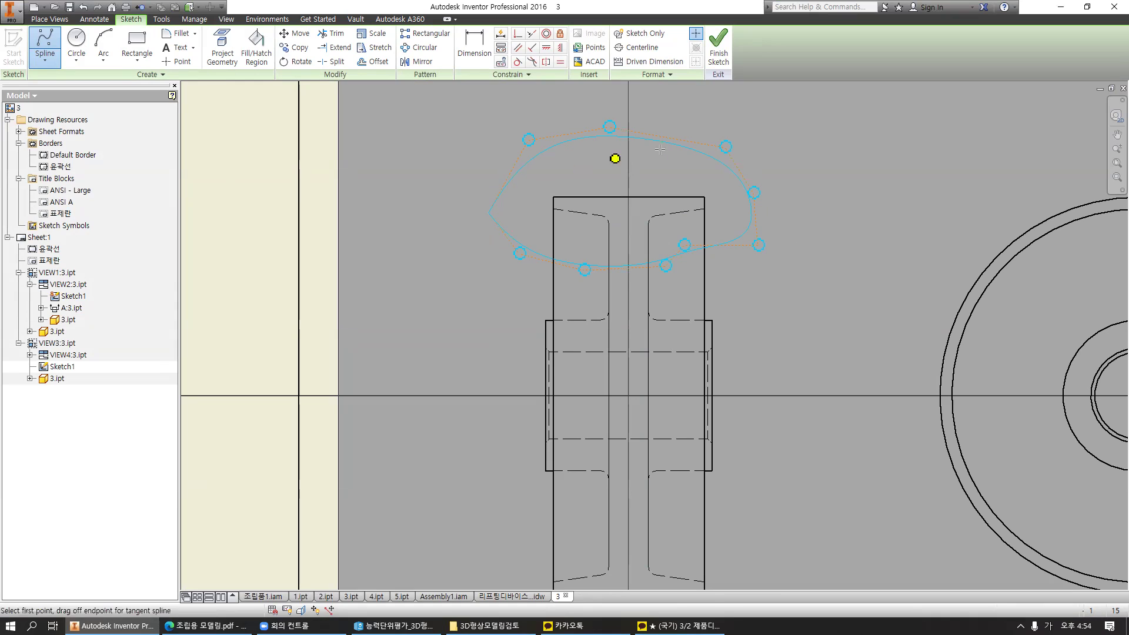
pyautogui.press('Escape')
# Reshape the spline's lower edge by moving its control vertices down closer to the hub, and finish the sketch.
pyautogui.moveTo(582, 267); pyautogui.dragTo(584, 291)
pyautogui.moveTo(689, 246); pyautogui.dragTo(711, 269)
pyautogui.moveTo(520, 256); pyautogui.dragTo(523, 283)
pyautogui.moveTo(760, 274); pyautogui.dragTo(774, 286)
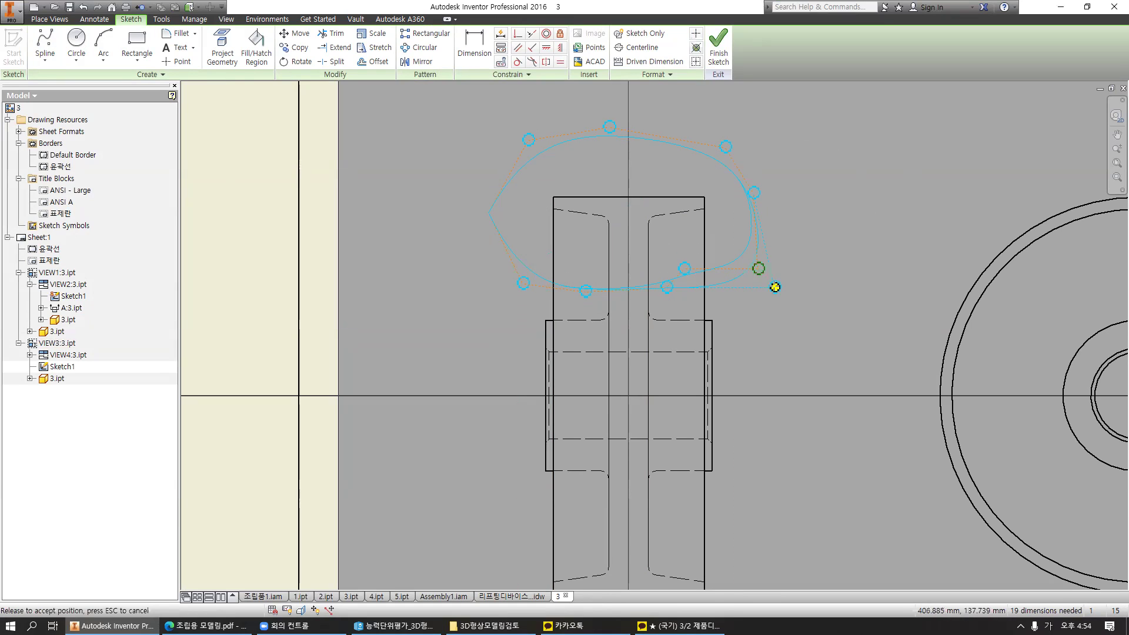
pyautogui.moveTo(859, 245); pyautogui.dragTo(848, 245, button='middle')
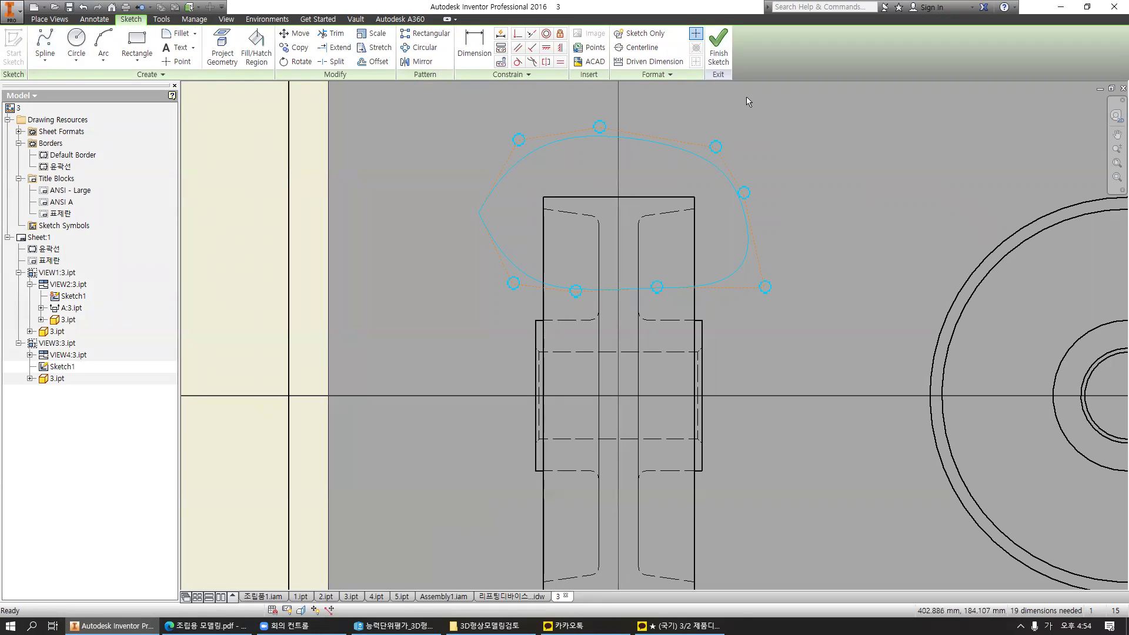
pyautogui.click(725, 61)
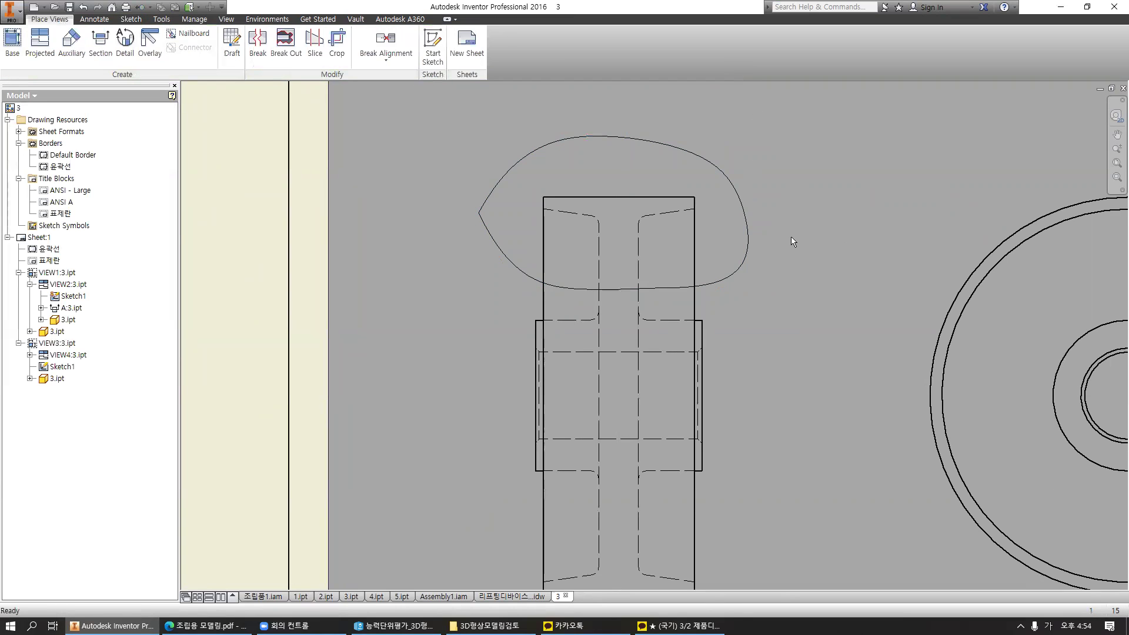
# Start a Break Out on the wheel's front view with the closed spline as its boundary profile.
pyautogui.scroll(-5, 793, 234)
pyautogui.moveTo(810, 235); pyautogui.dragTo(669, 259, button='middle')
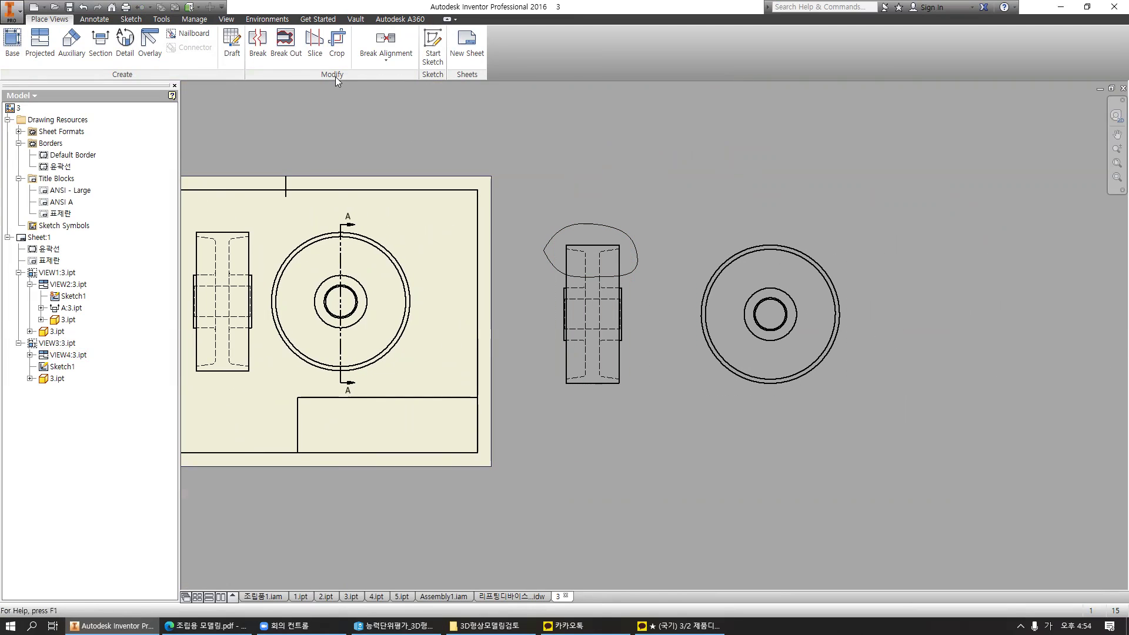
pyautogui.click(283, 62)
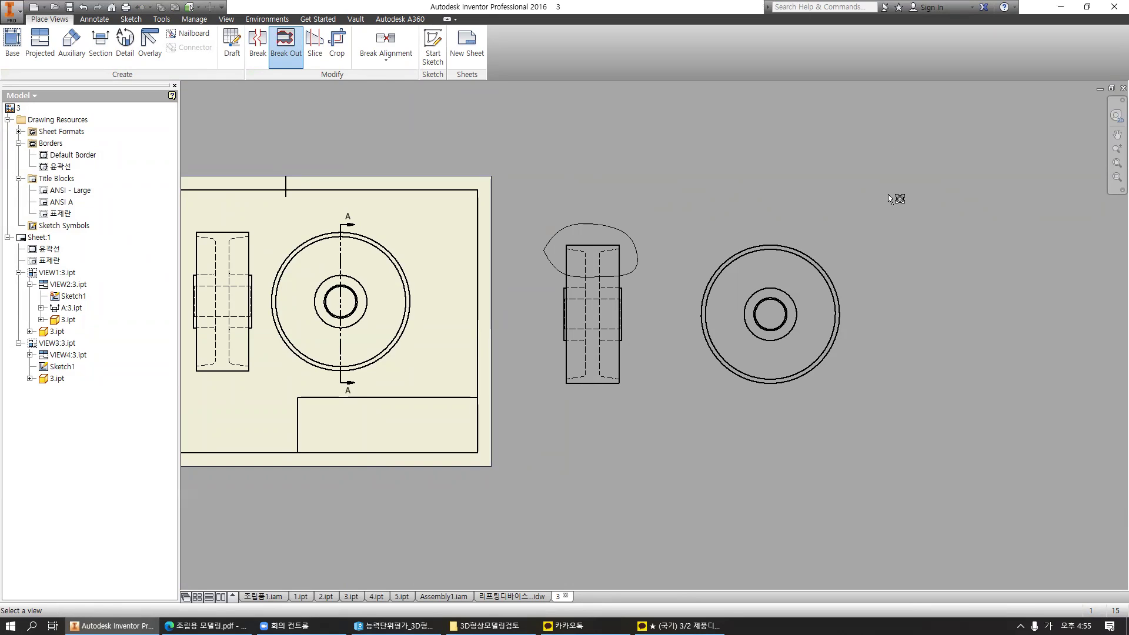
pyautogui.click(620, 393)
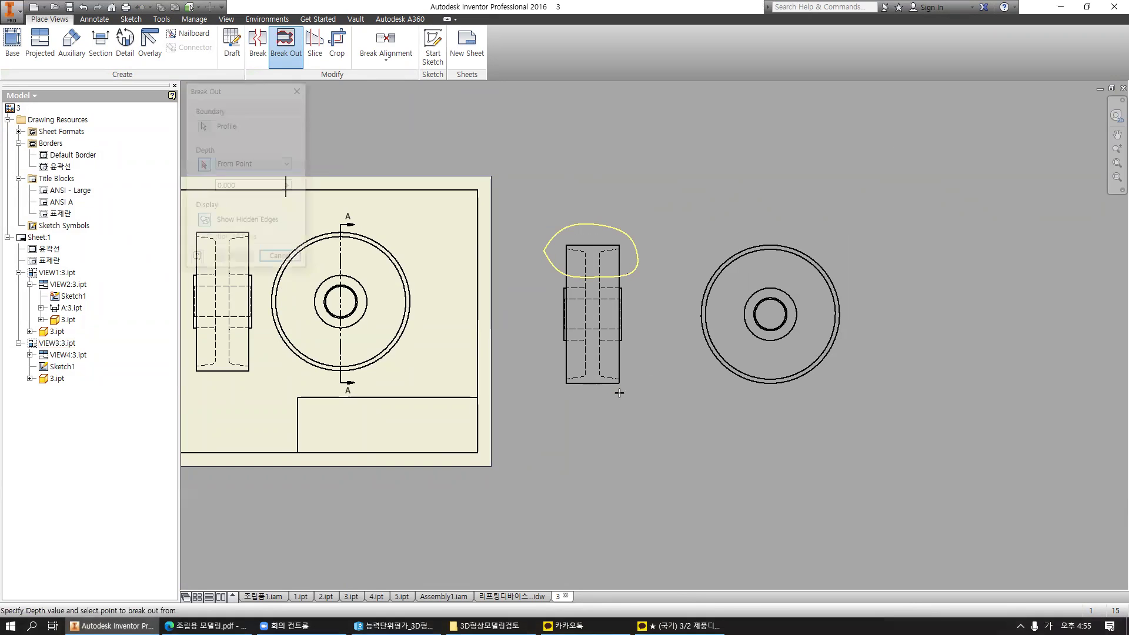
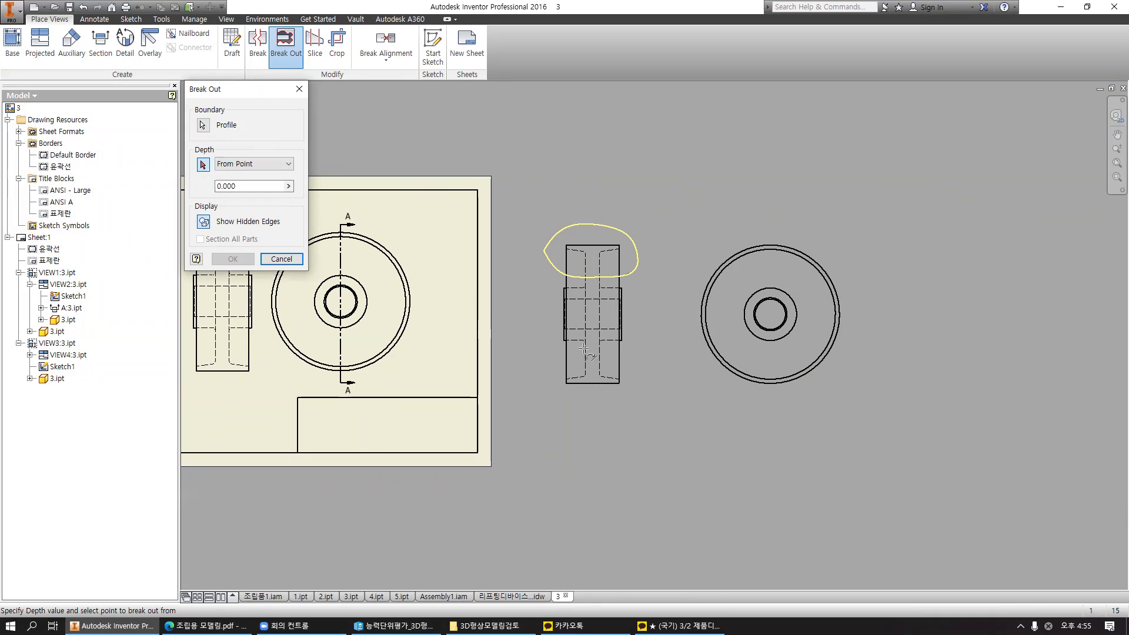
pyautogui.hotkey('ctrl', '2')
pyautogui.moveTo(651, 345); pyautogui.dragTo(674, 345)
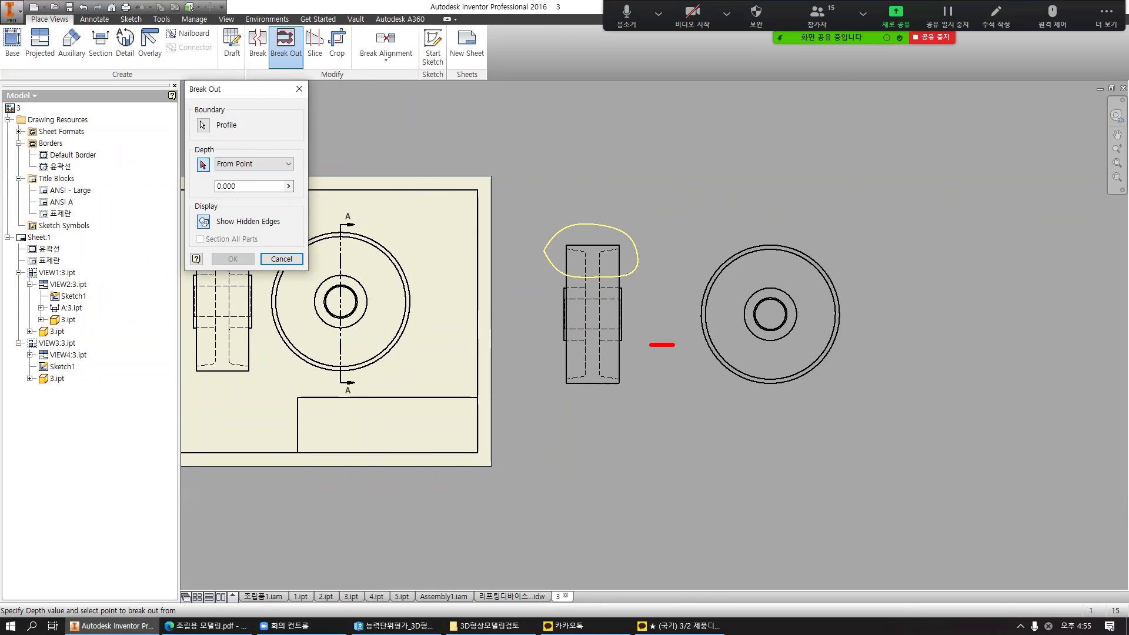
pyautogui.moveTo(567, 247)
pyautogui.mouseDown()
pyautogui.moveTo(571, 341)
pyautogui.moveTo(590, 376)
pyautogui.moveTo(625, 388)
pyautogui.mouseUp()
pyautogui.moveTo(691, 205)
pyautogui.mouseDown()
pyautogui.moveTo(702, 374)
pyautogui.moveTo(691, 449)
pyautogui.mouseUp()
pyautogui.moveTo(669, 247); pyautogui.dragTo(671, 261)
pyautogui.moveTo(768, 241); pyautogui.dragTo(692, 243)
pyautogui.moveTo(766, 380); pyautogui.dragTo(694, 385)
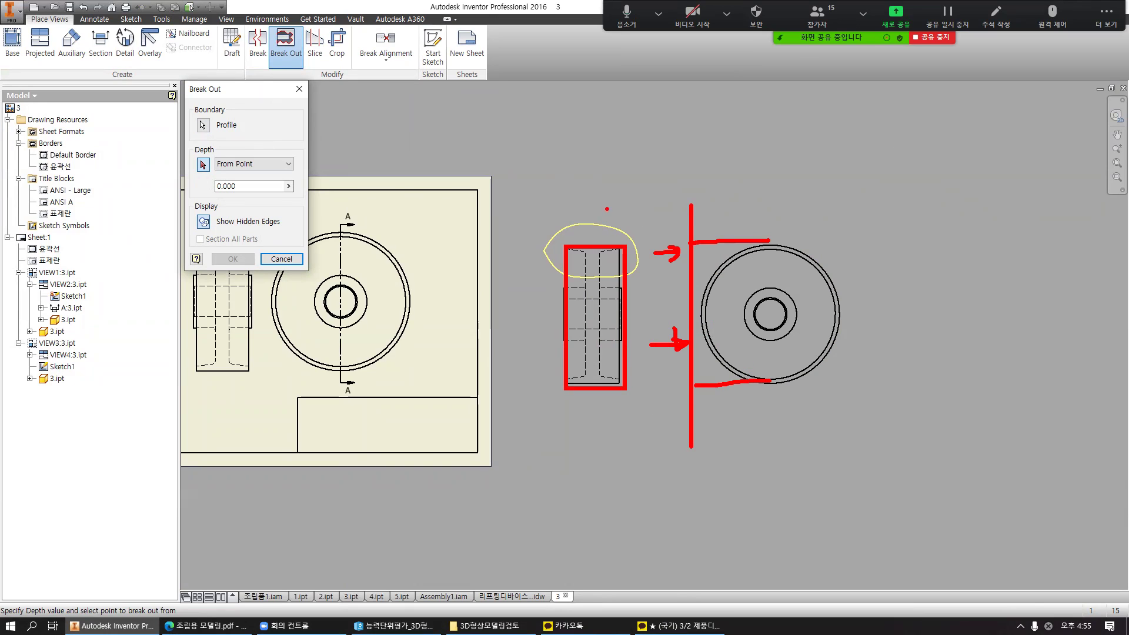
pyautogui.moveTo(679, 236)
pyautogui.mouseDown()
pyautogui.moveTo(661, 219)
pyautogui.moveTo(681, 176)
pyautogui.moveTo(700, 230)
pyautogui.moveTo(684, 262)
pyautogui.moveTo(758, 220)
pyautogui.mouseUp()
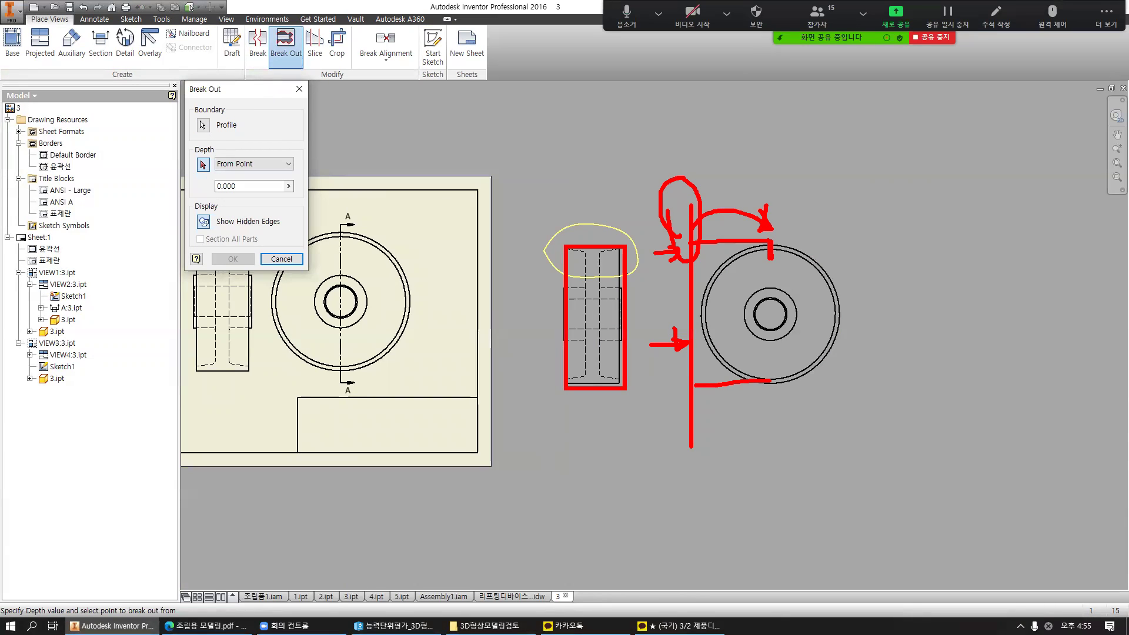
pyautogui.moveTo(770, 260)
pyautogui.mouseDown()
pyautogui.moveTo(738, 282)
pyautogui.moveTo(675, 259)
pyautogui.moveTo(739, 181)
pyautogui.moveTo(765, 232)
pyautogui.moveTo(755, 259)
pyautogui.mouseUp()
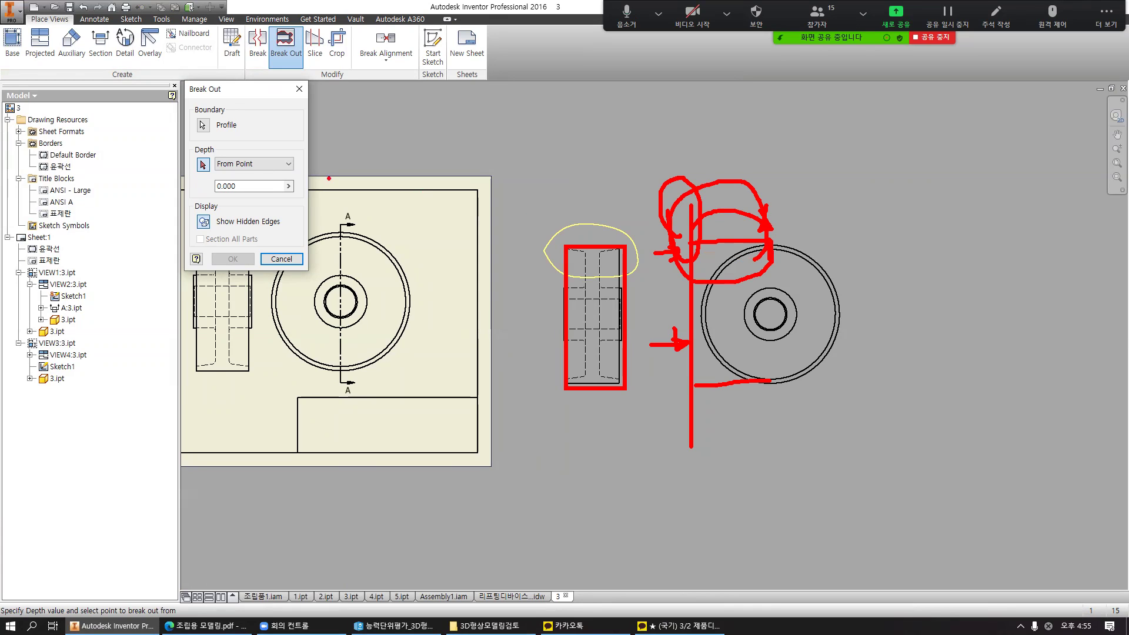
pyautogui.moveTo(202, 159); pyautogui.dragTo(213, 156)
pyautogui.moveTo(774, 251); pyautogui.dragTo(786, 201)
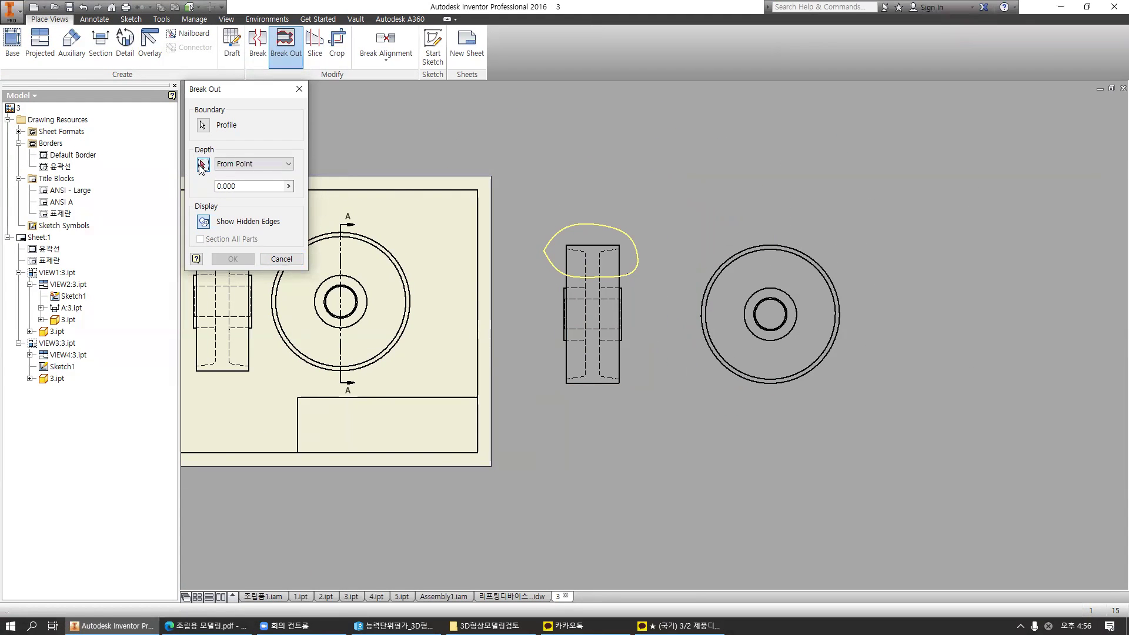
# Set the break-out depth from the top point of the outer circle in the side view and create the break-out.
pyautogui.click(771, 243)
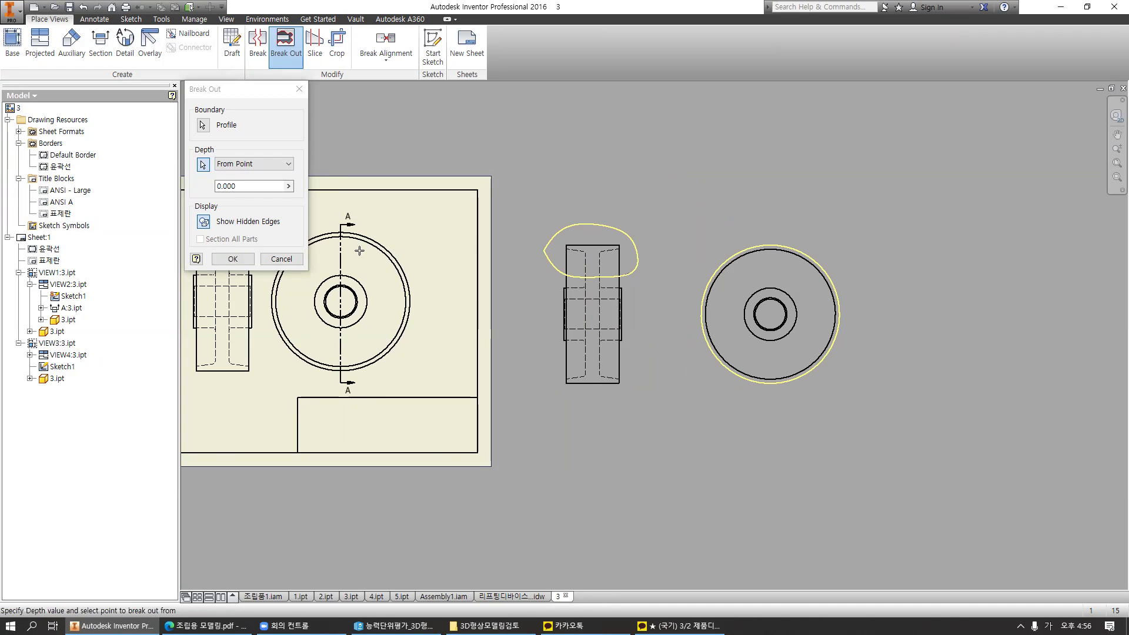
pyautogui.click(233, 259)
pyautogui.scroll(6, 576, 252)
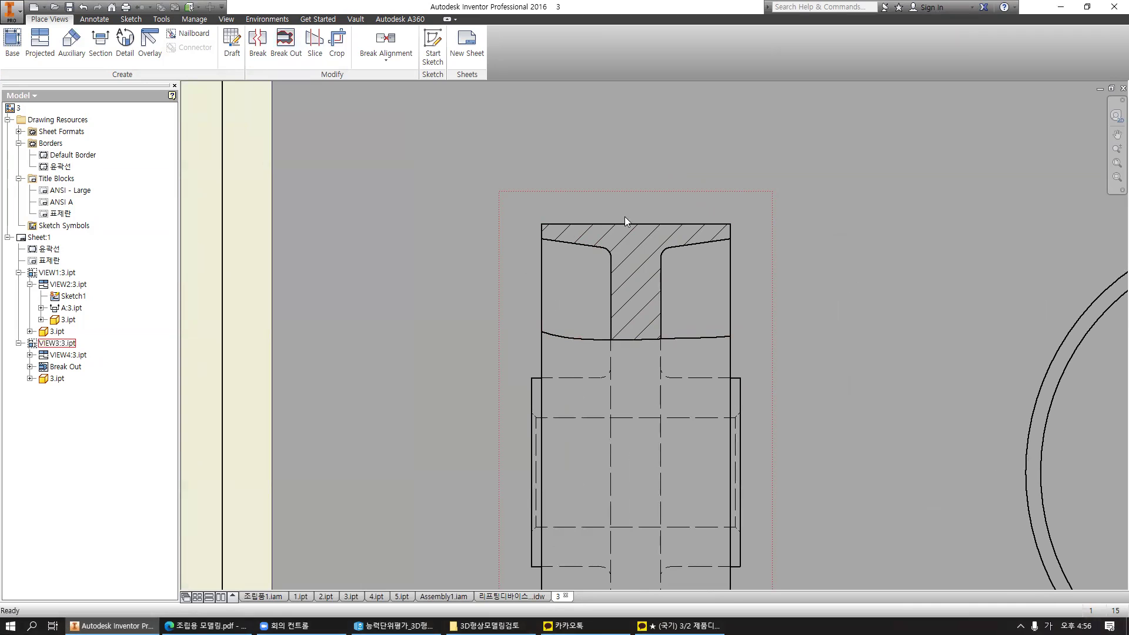
# Project orthographic views from the broken-out front view, placing one directly above it and one directly below it.
pyautogui.scroll(-5, 718, 229)
pyautogui.moveTo(710, 212)
pyautogui.mouseDown(button='middle')
pyautogui.moveTo(466, 176)
pyautogui.moveTo(545, 164)
pyautogui.mouseUp(button='middle')
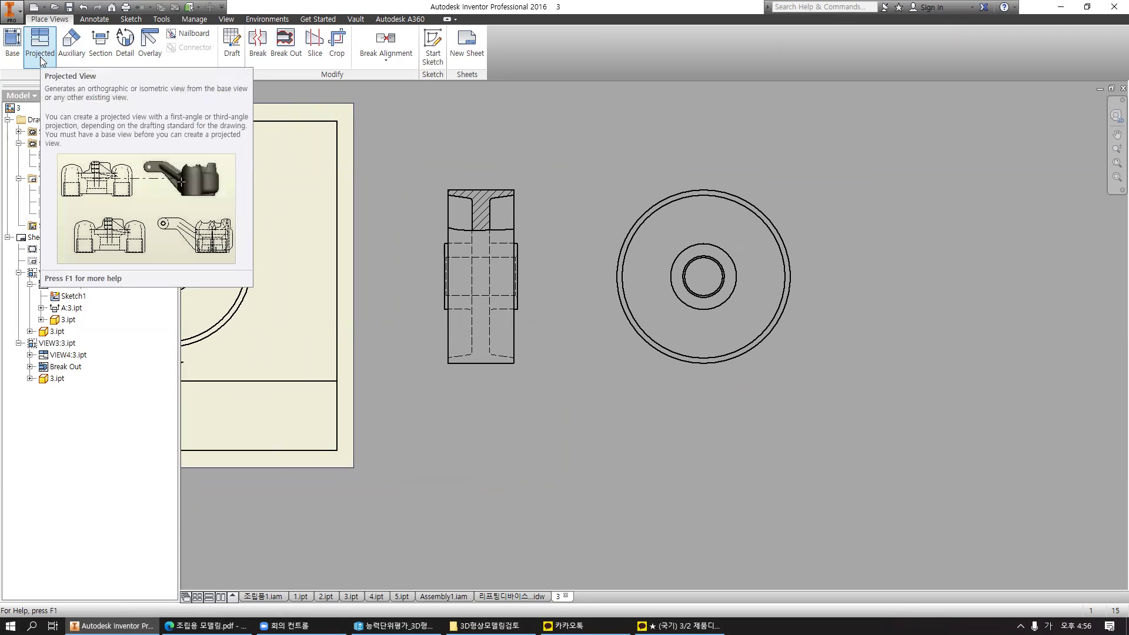
pyautogui.scroll(-3, 584, 163)
pyautogui.moveTo(584, 163); pyautogui.dragTo(702, 186, button='middle')
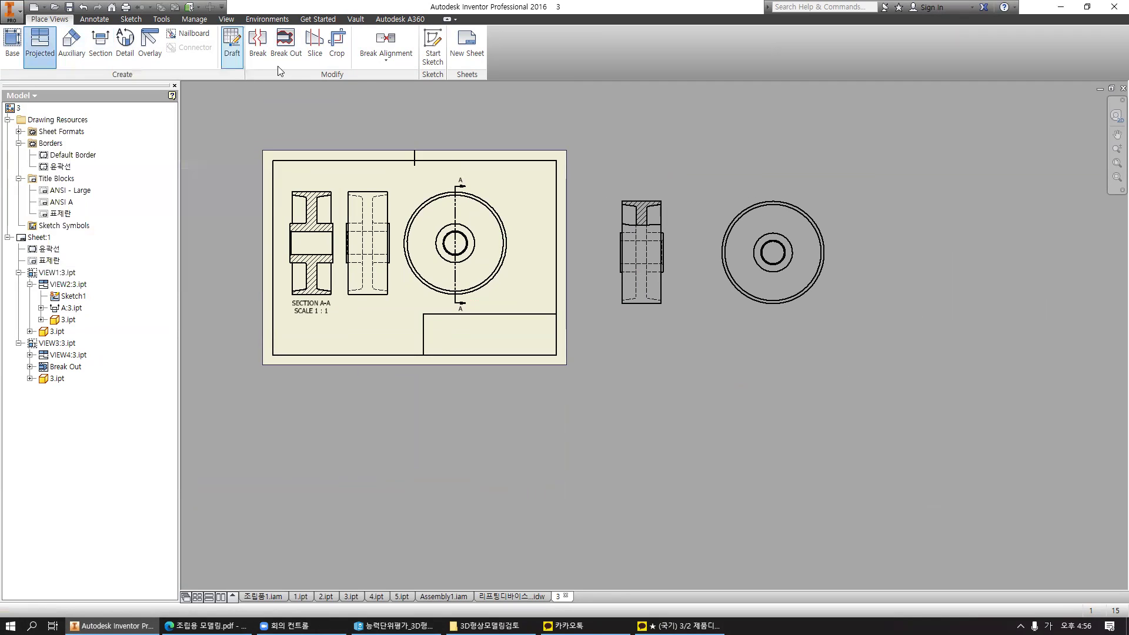
pyautogui.click(649, 231)
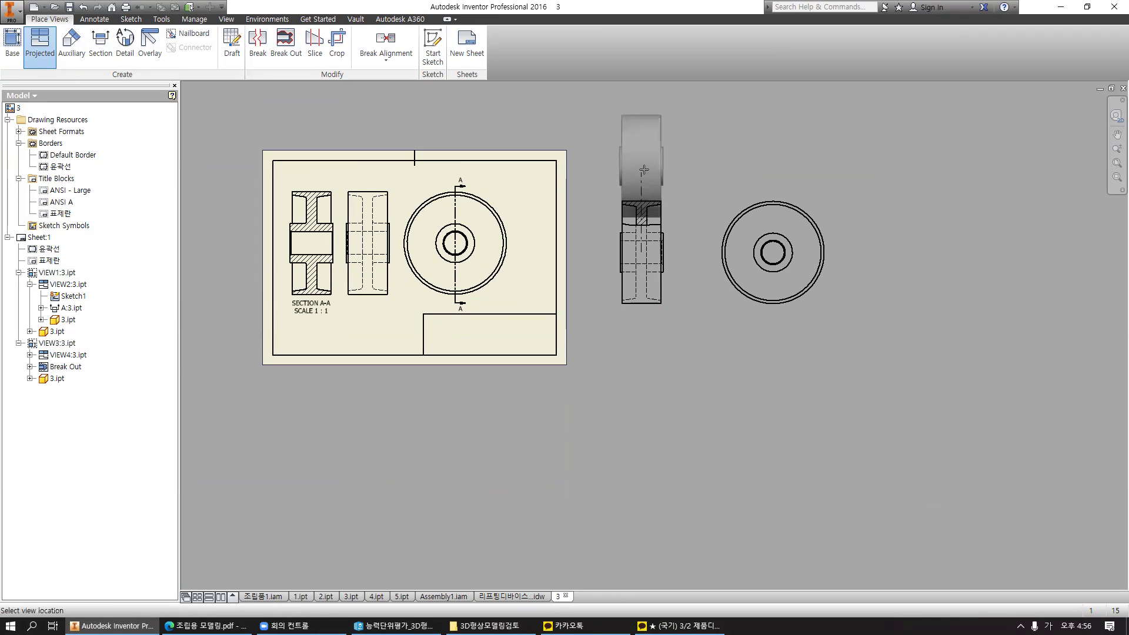
pyautogui.click(650, 125)
pyautogui.click(649, 401)
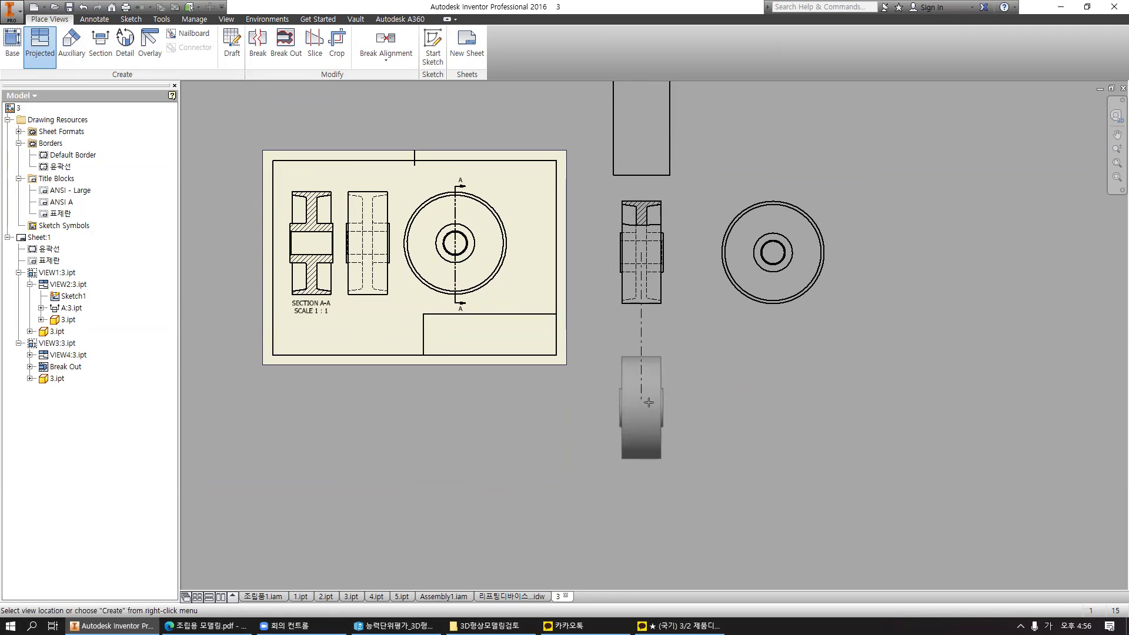
# Place isometric projections diagonally at the front view's upper right, upper left and lower right, and create all the projected views.
pyautogui.click(786, 129)
pyautogui.moveTo(613, 135); pyautogui.dragTo(656, 230, button='middle')
pyautogui.click(560, 177)
pyautogui.click(840, 529)
pyautogui.rightClick(839, 530)
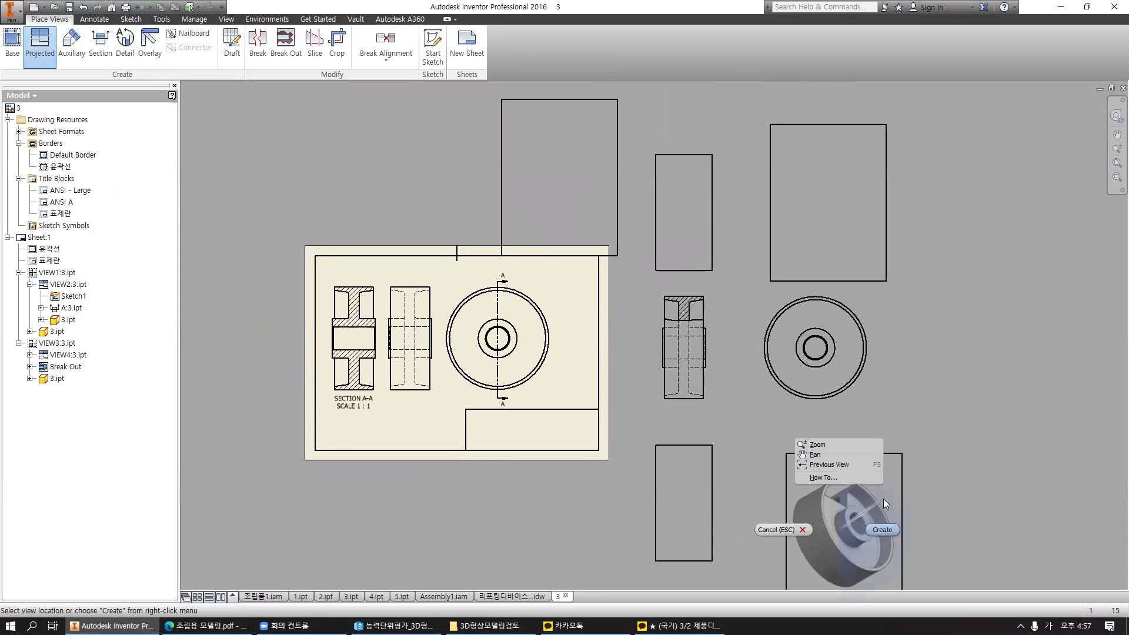
pyautogui.click(807, 446)
# Project a further view from the circular side view, place it to the right of it and create it.
pyautogui.moveTo(951, 403); pyautogui.dragTo(829, 378, button='middle')
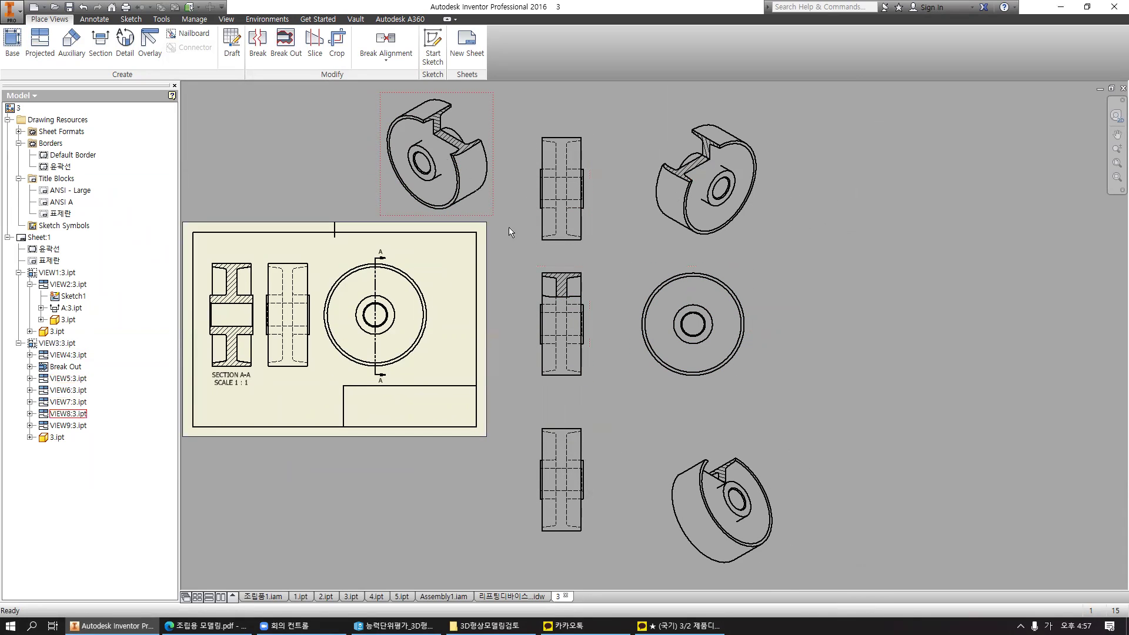
pyautogui.moveTo(650, 383); pyautogui.dragTo(610, 381, button='middle')
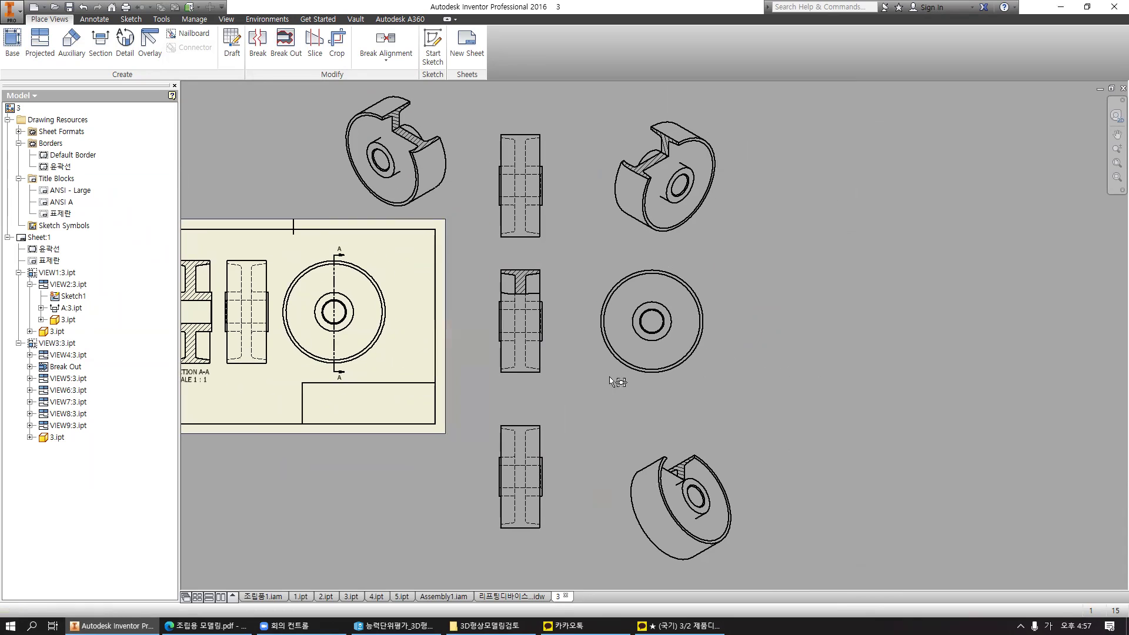
pyautogui.click(48, 50)
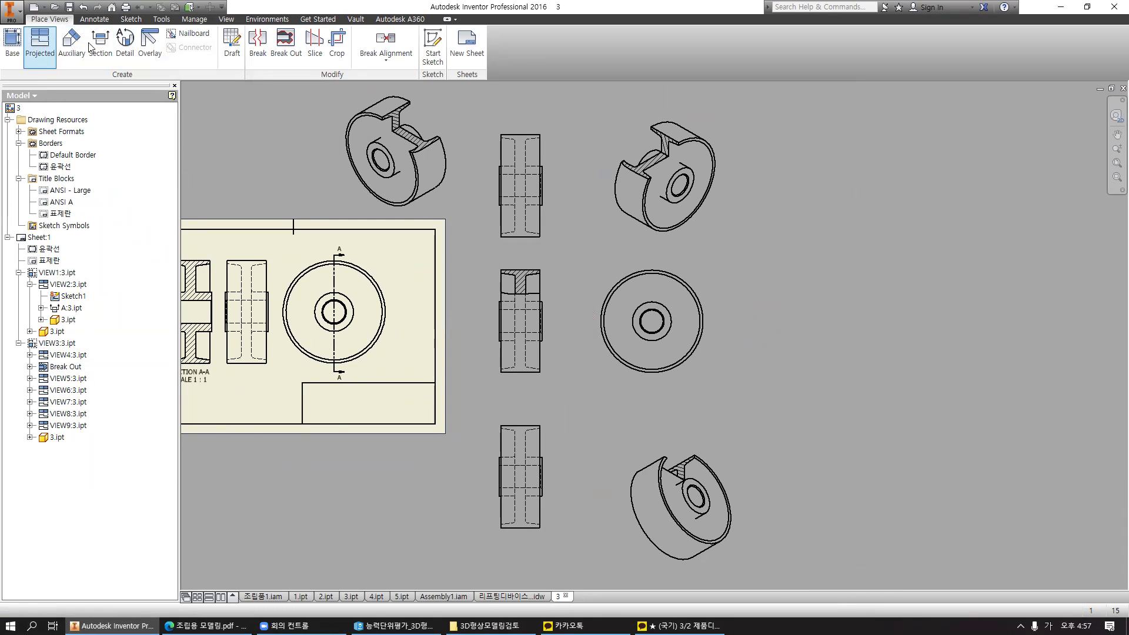
pyautogui.click(661, 294)
pyautogui.click(764, 313)
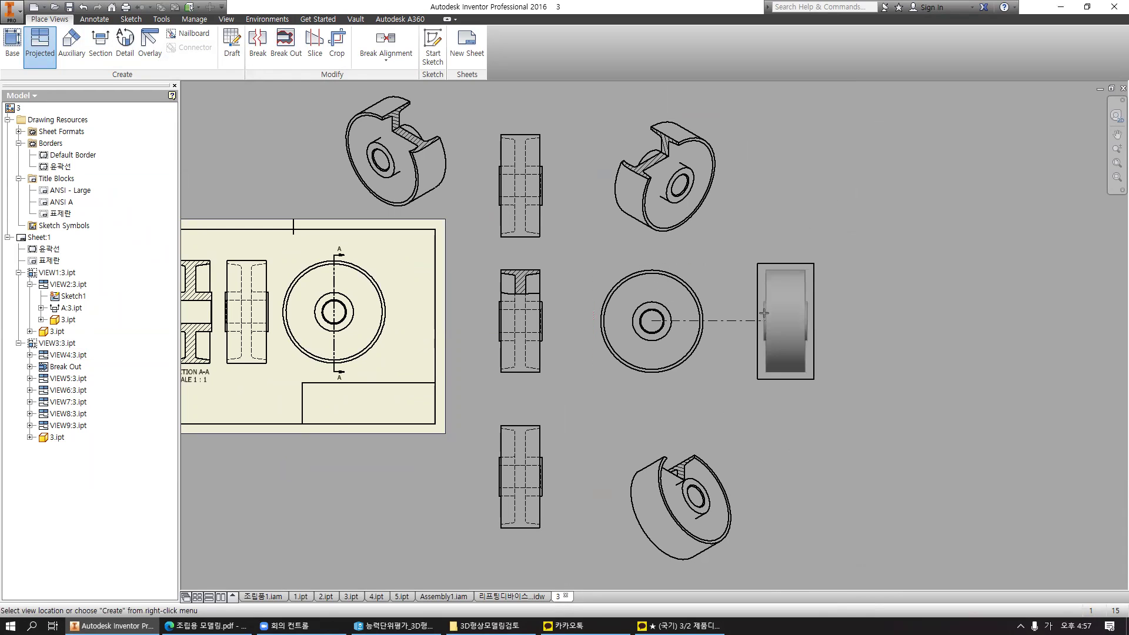
pyautogui.rightClick(764, 313)
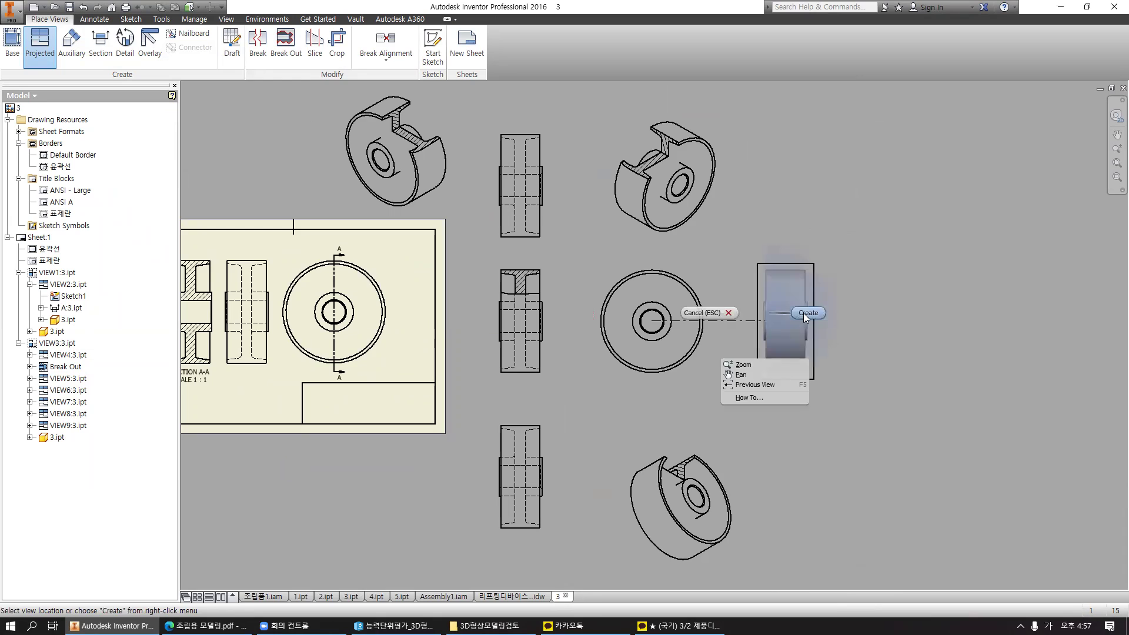
pyautogui.click(804, 313)
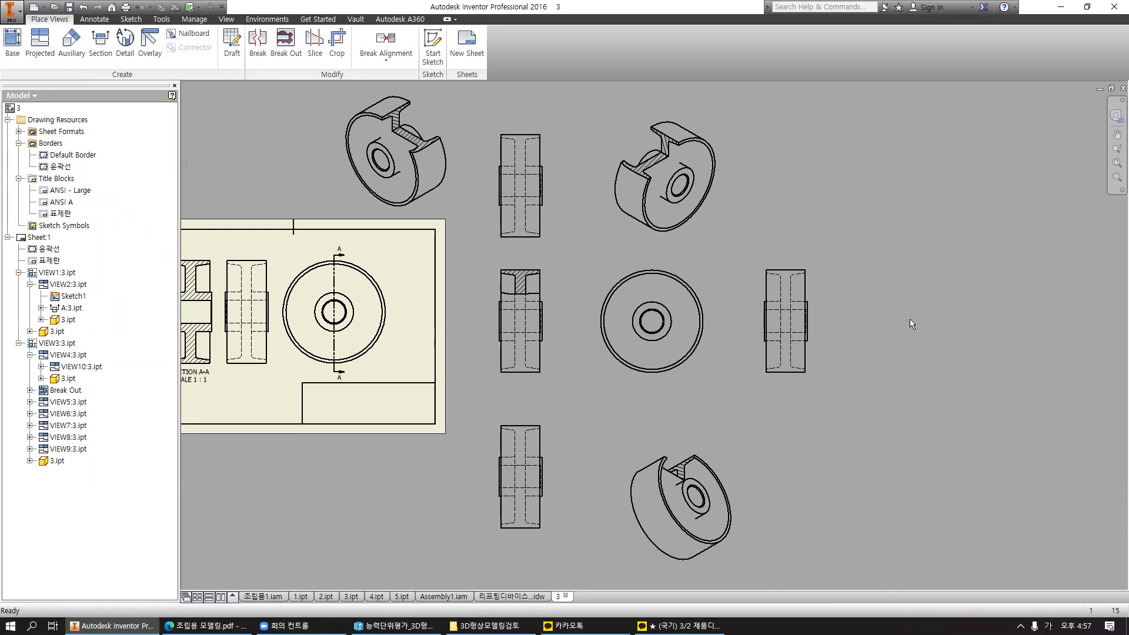
# Sketch a rectangle enclosing the whole wheel on a sketch attached to the new rightmost view, and finish the sketch.
pyautogui.click(803, 263)
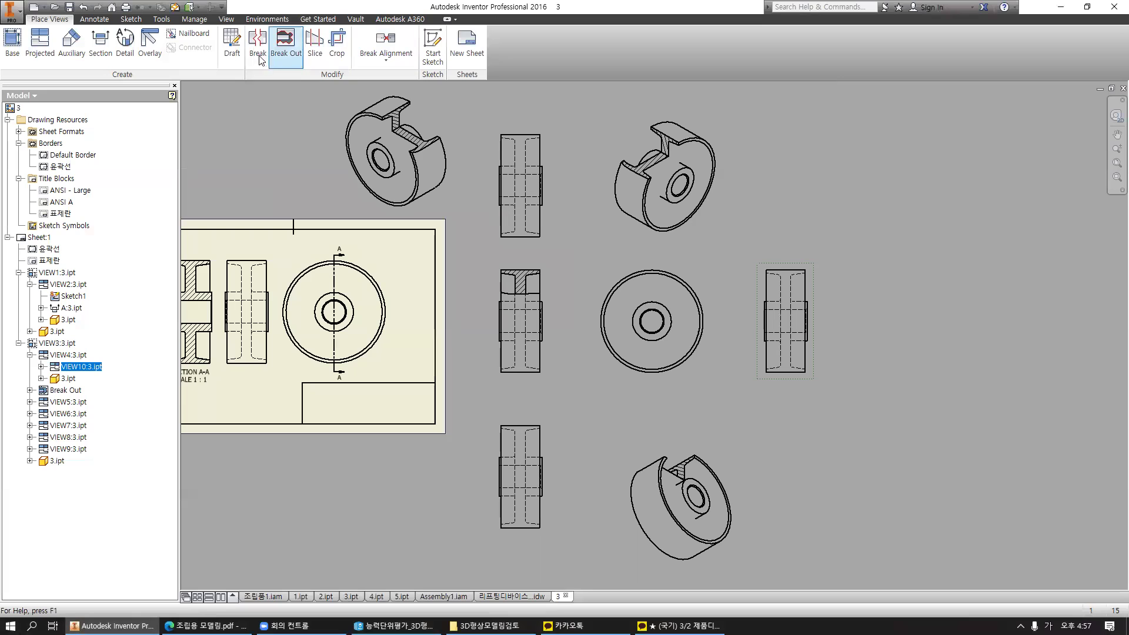
pyautogui.click(433, 44)
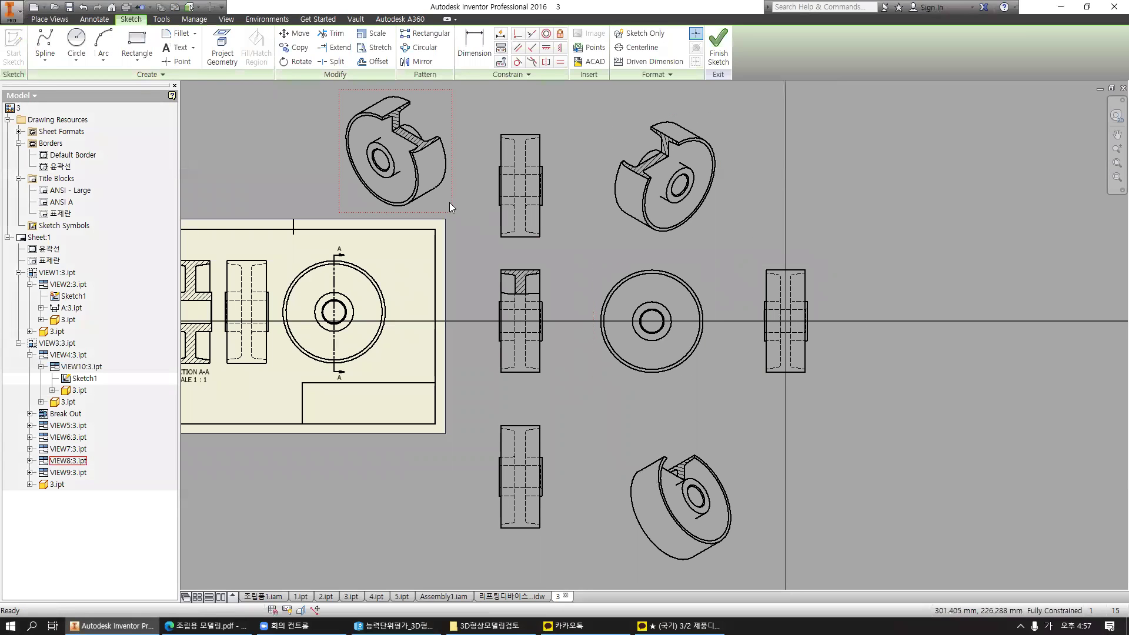
pyautogui.press('r')
pyautogui.click(745, 241)
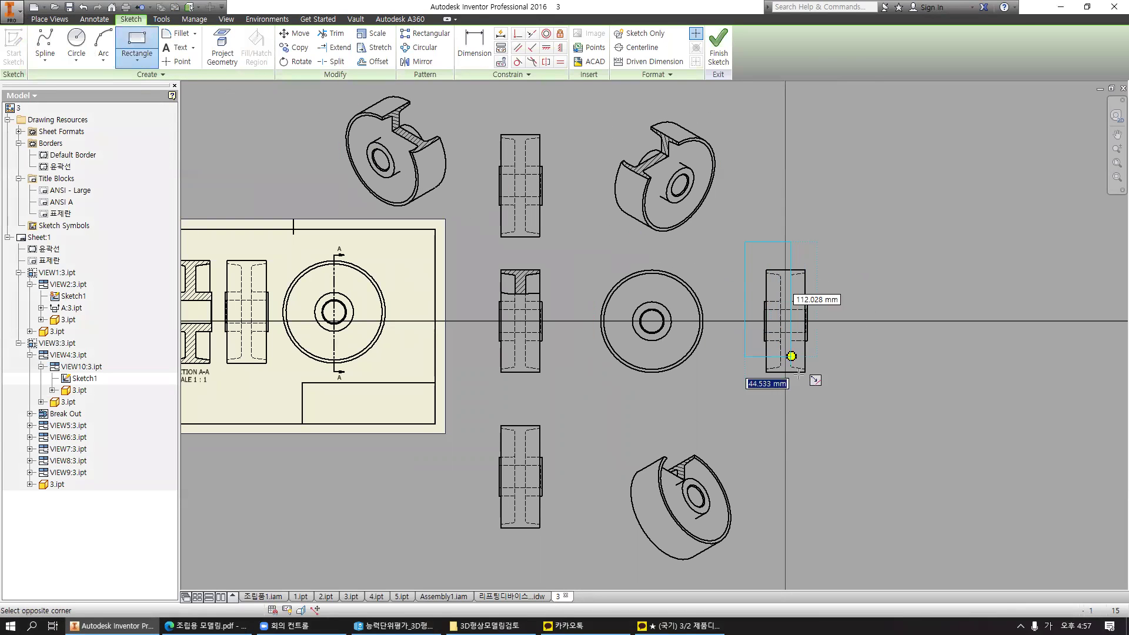
pyautogui.click(830, 390)
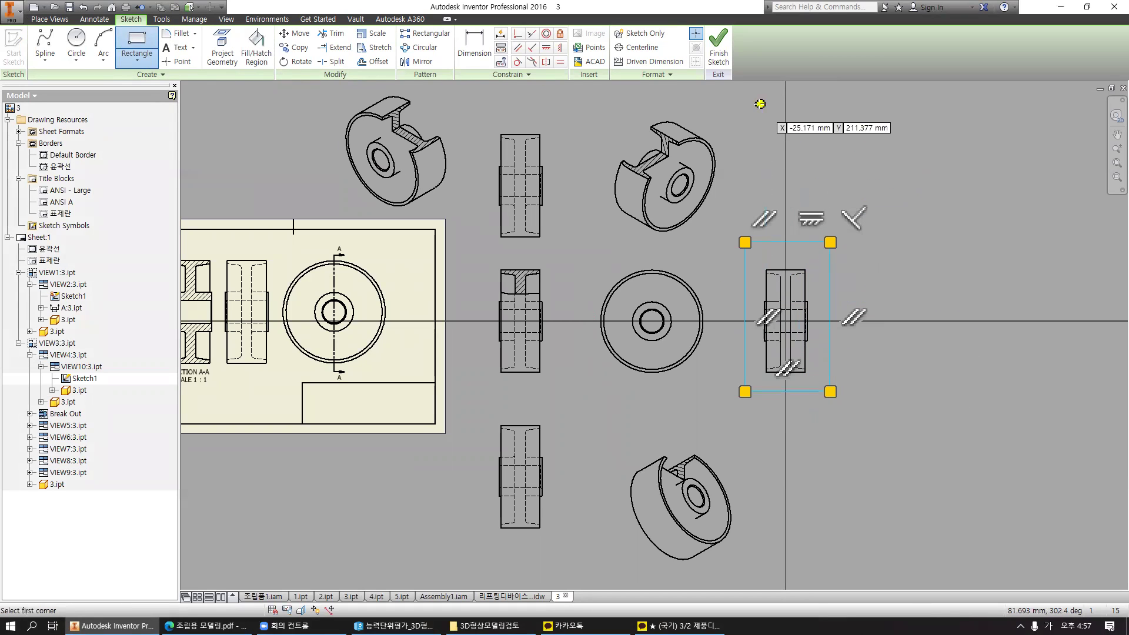
pyautogui.click(721, 59)
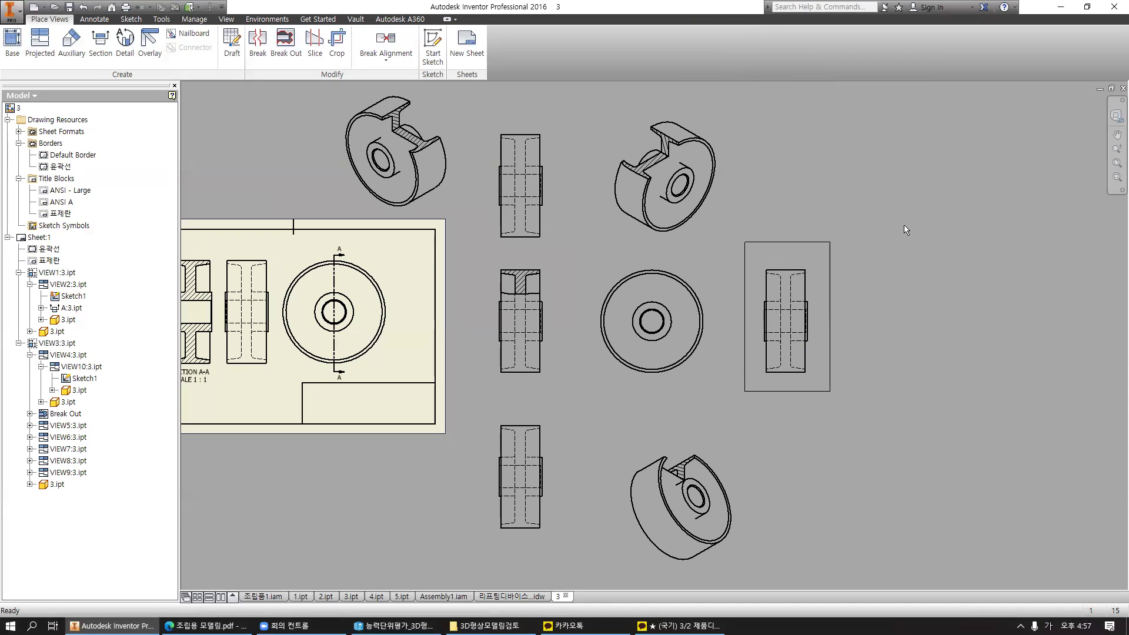
# Create a break-out in the rightmost view from its rectangle profile, taking the depth from a point on the circular view's outer edge.
pyautogui.click(296, 60)
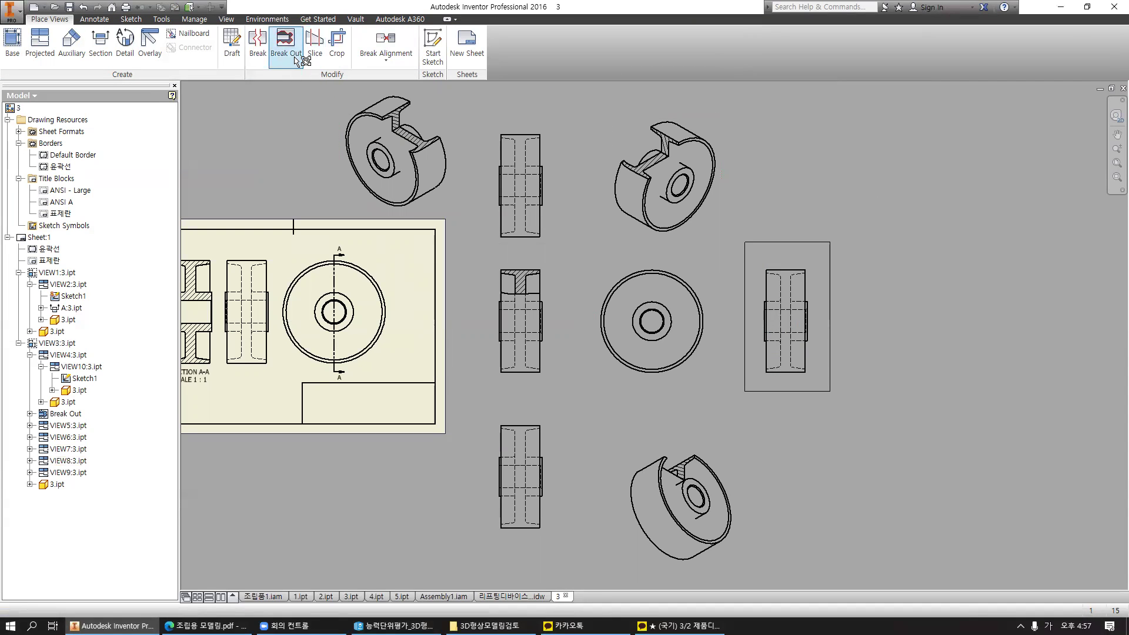
pyautogui.click(778, 265)
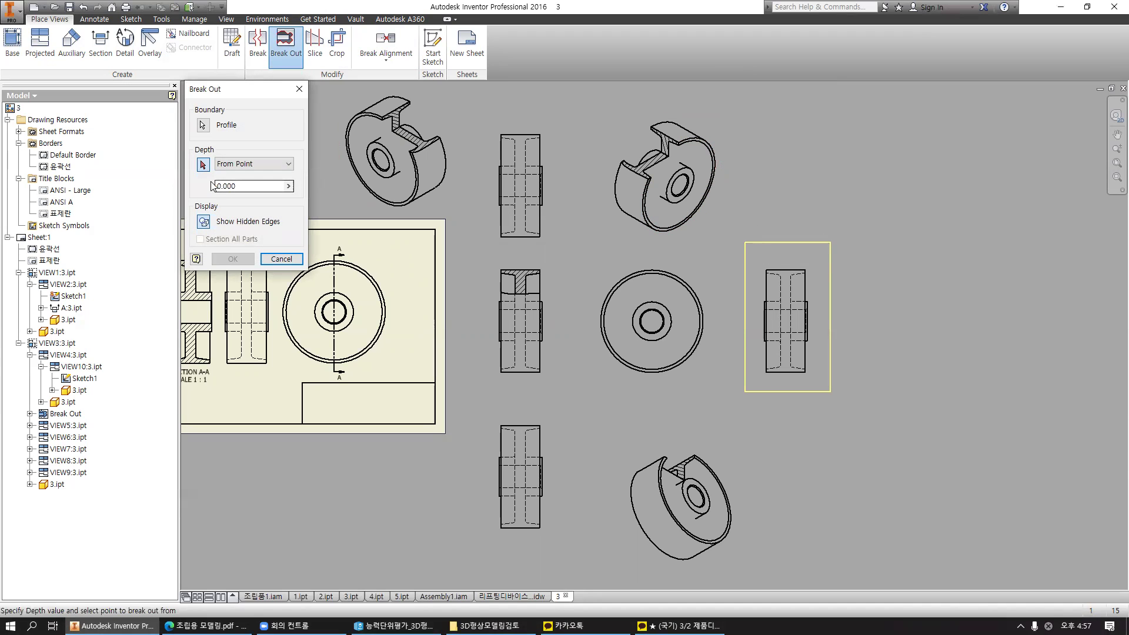
pyautogui.click(653, 270)
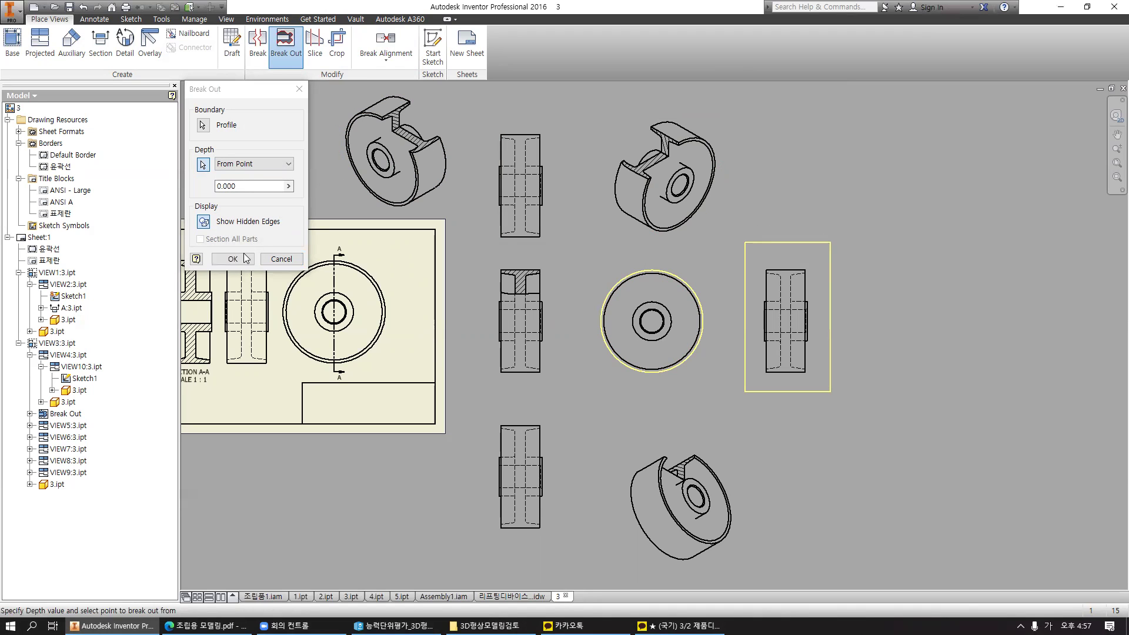
pyautogui.click(244, 256)
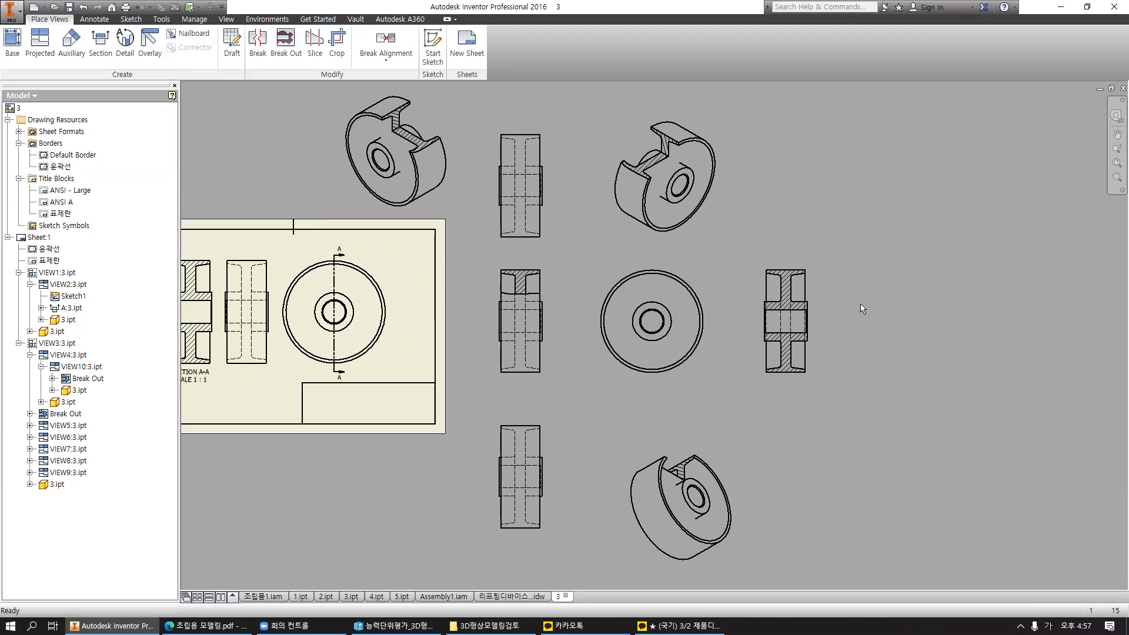
# Clear all the label text beneath section view A-A.
pyautogui.scroll(-3, 853, 306)
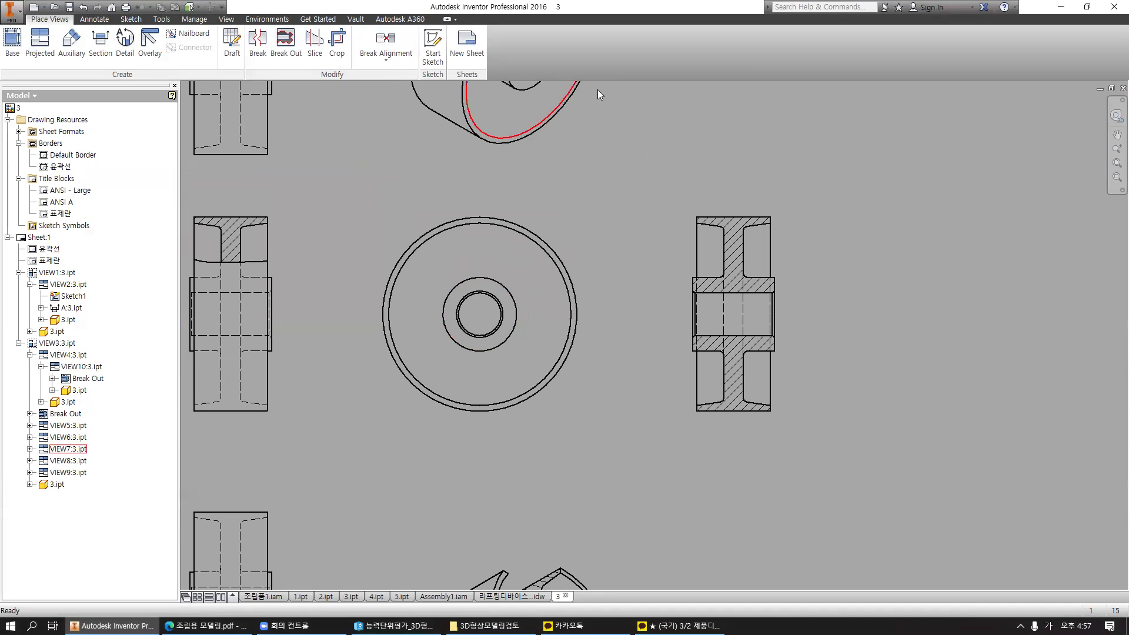
pyautogui.scroll(8, 568, 268)
pyautogui.scroll(-6, 563, 272)
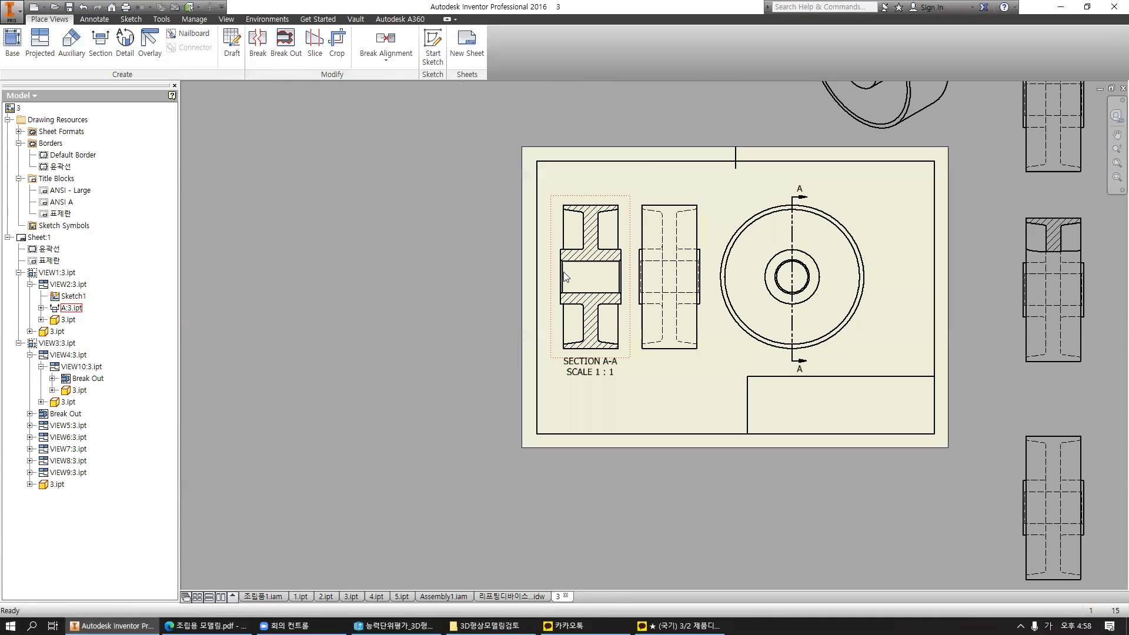
pyautogui.click(606, 377)
pyautogui.doubleClick(570, 368)
pyautogui.moveTo(806, 274); pyautogui.dragTo(999, 347)
pyautogui.press('Delete')
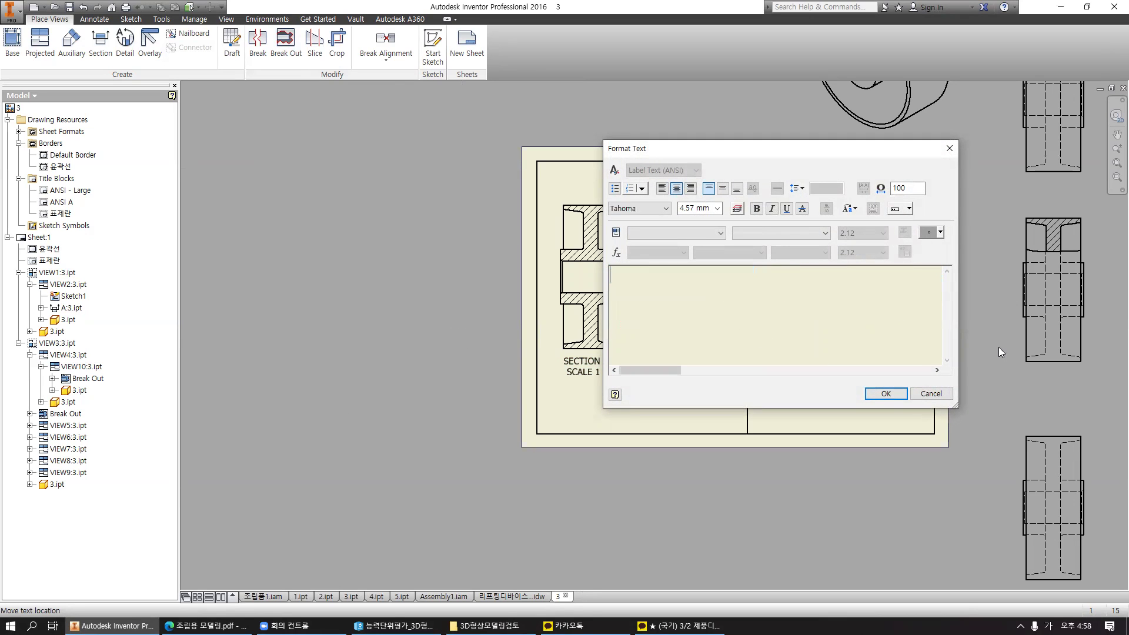
pyautogui.click(886, 393)
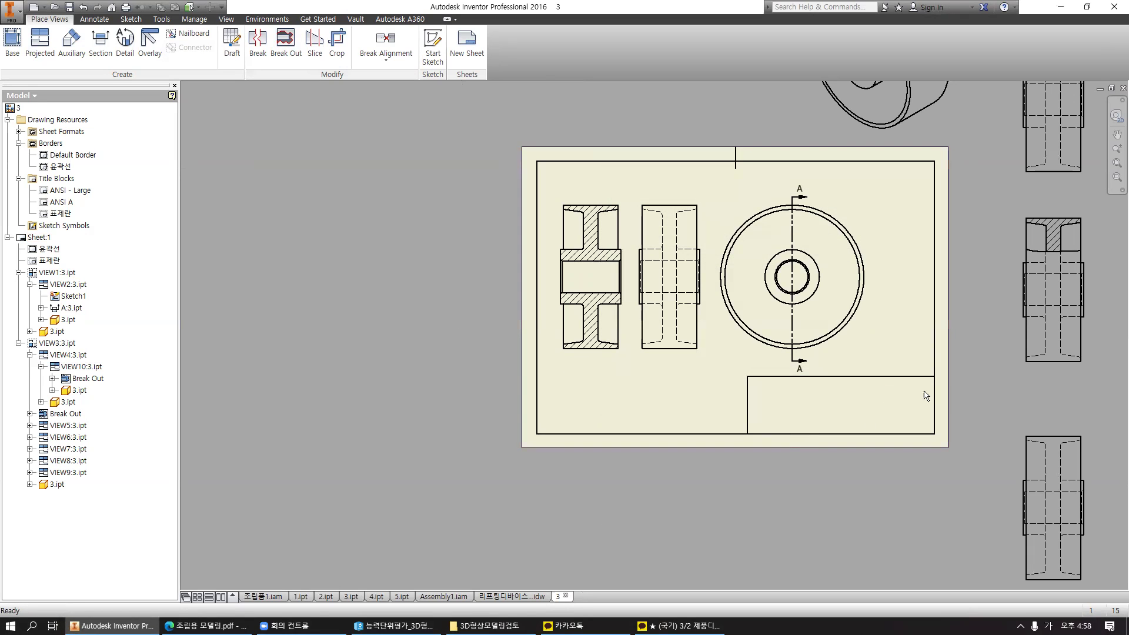
# Examine the full break-out view's hatching and hidden lines and compare it with section view A-A on the sheet.
pyautogui.moveTo(593, 371); pyautogui.dragTo(358, 368, button='middle')
pyautogui.moveTo(895, 391); pyautogui.dragTo(512, 383, button='middle')
pyautogui.moveTo(825, 379); pyautogui.dragTo(668, 370, button='middle')
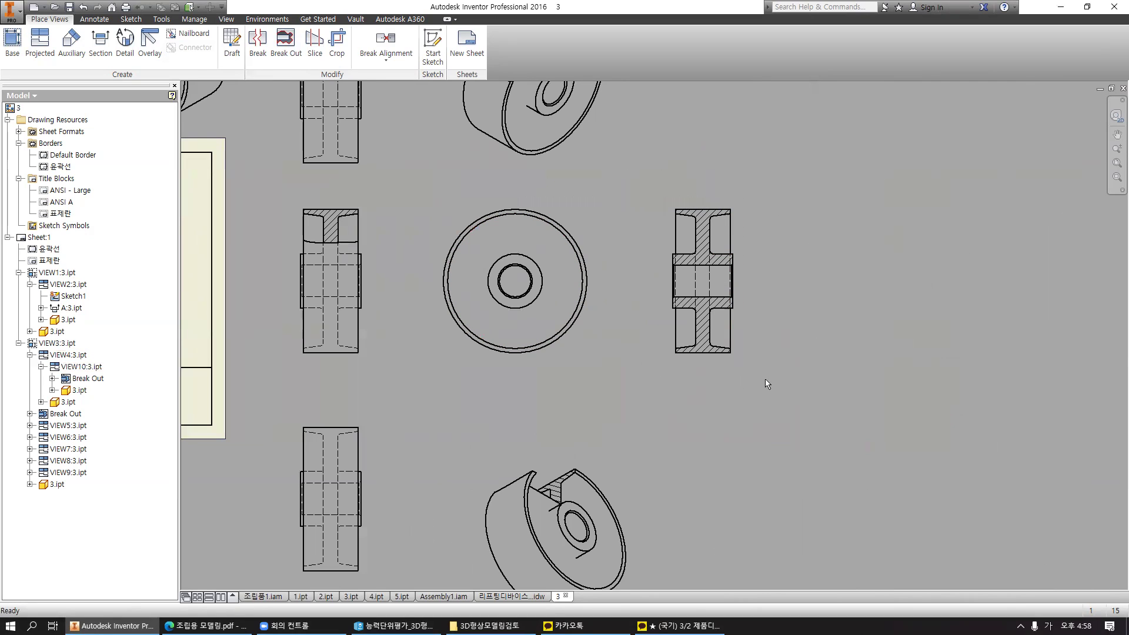
pyautogui.scroll(-3, 741, 361)
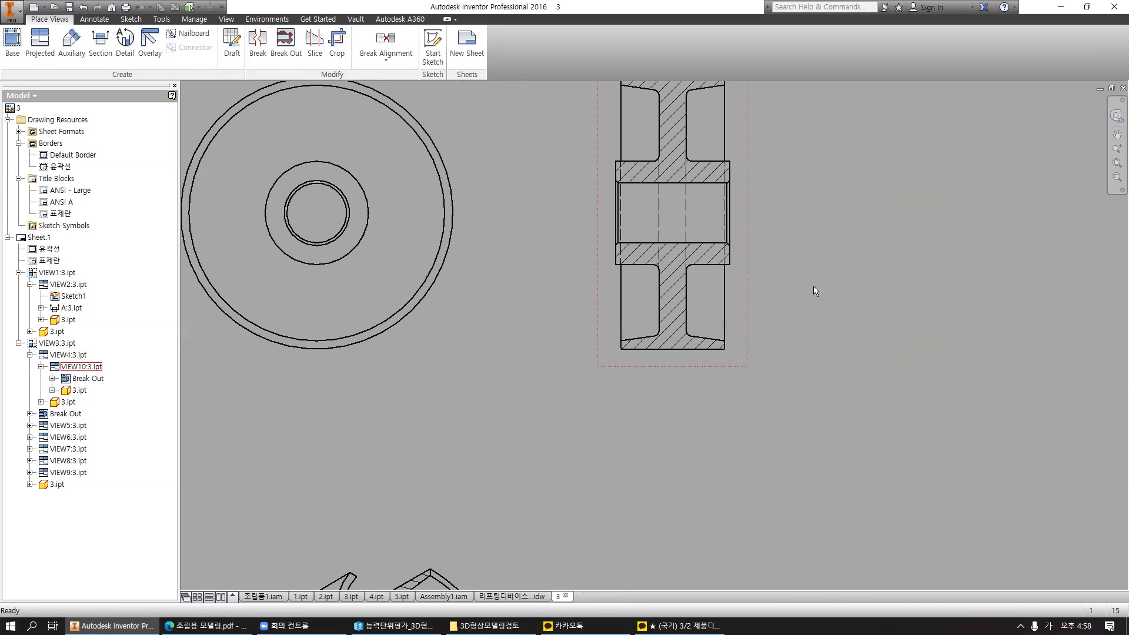
pyautogui.moveTo(857, 253); pyautogui.dragTo(806, 279, button='middle')
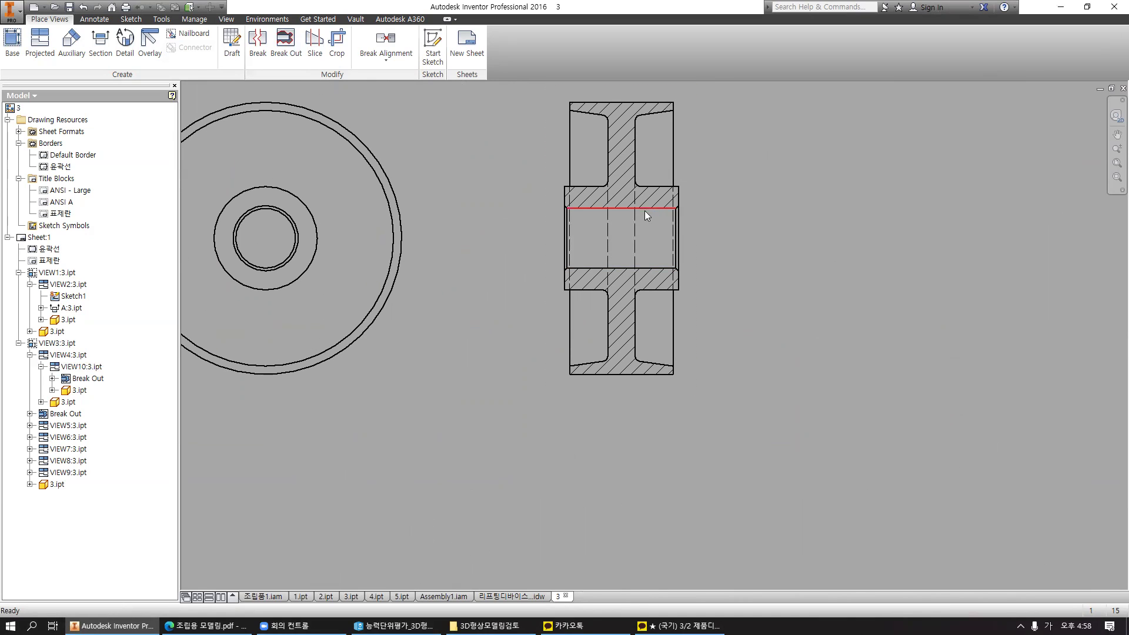
pyautogui.scroll(3, 478, 213)
pyautogui.moveTo(478, 212); pyautogui.dragTo(686, 238, button='middle')
pyautogui.moveTo(400, 263); pyautogui.dragTo(618, 264, button='middle')
pyautogui.scroll(4, 500, 262)
pyautogui.scroll(-3, 527, 248)
# Delete the circular view with section line A-A and the hidden-line base view from the drawing sheet.
pyautogui.click(532, 274)
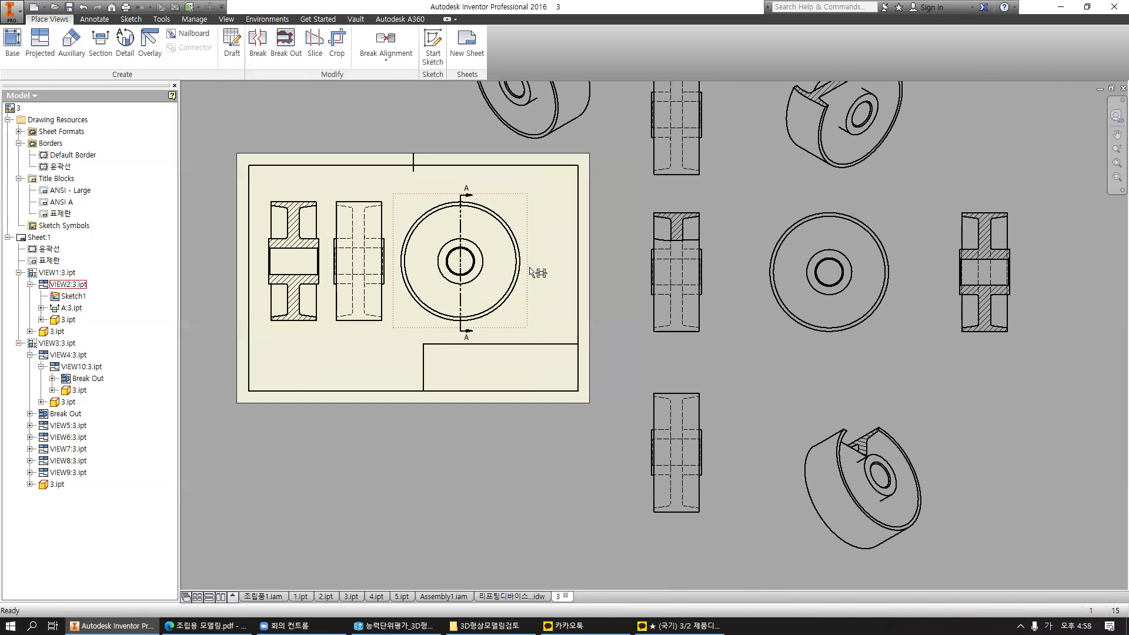
pyautogui.press('Delete')
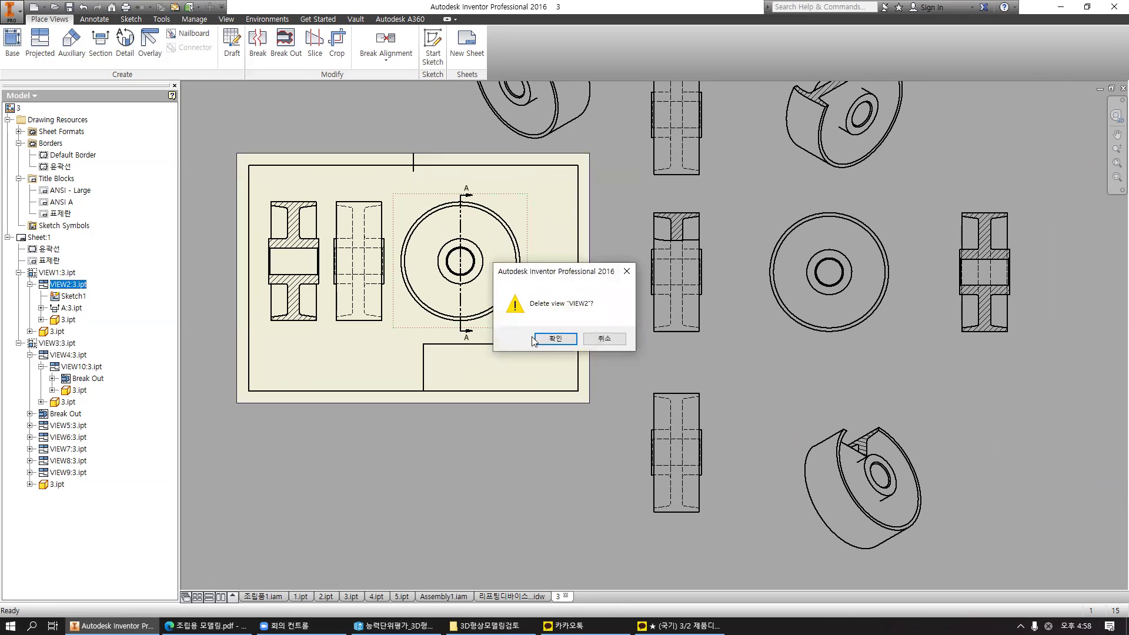
pyautogui.click(552, 339)
pyautogui.click(394, 241)
pyautogui.press('Delete')
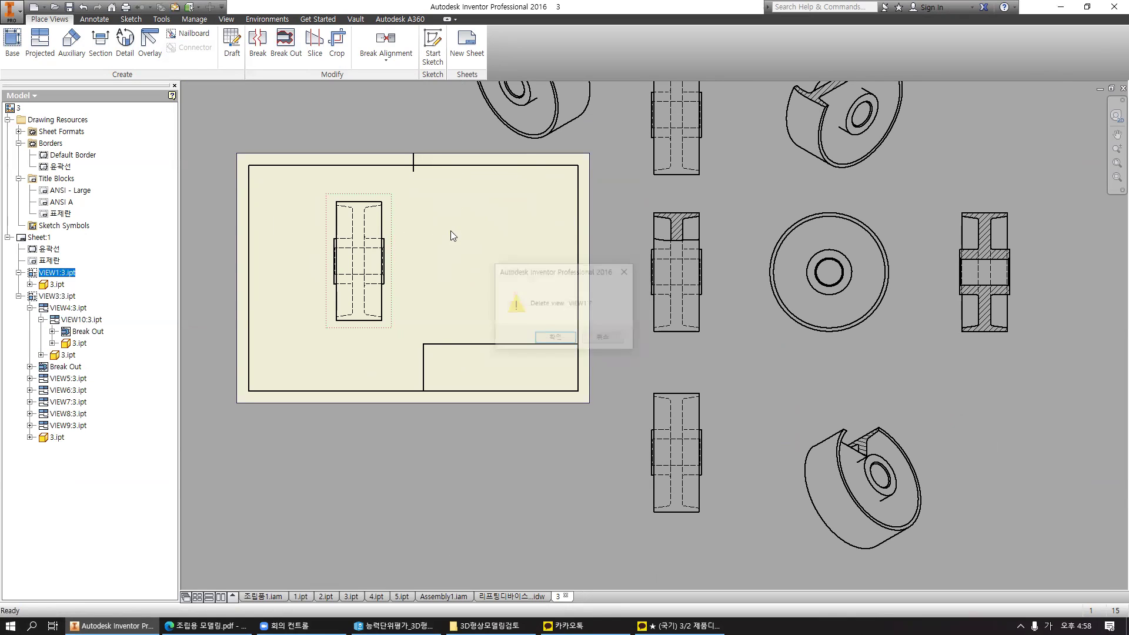
pyautogui.click(550, 339)
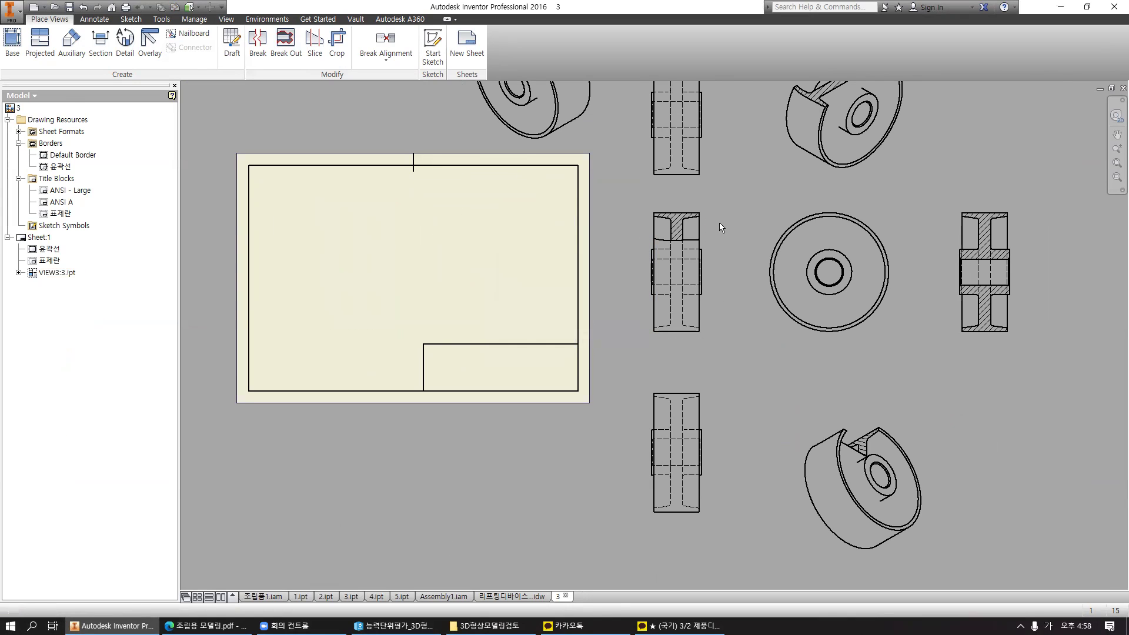
pyautogui.click(709, 221)
pyautogui.press('Delete')
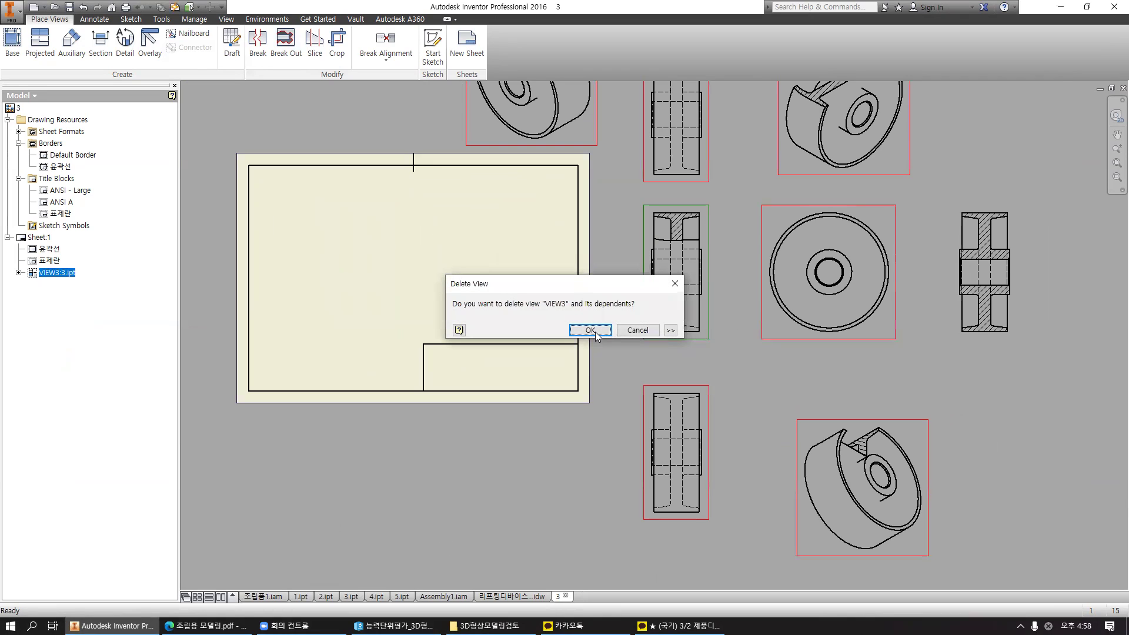
pyautogui.click(670, 330)
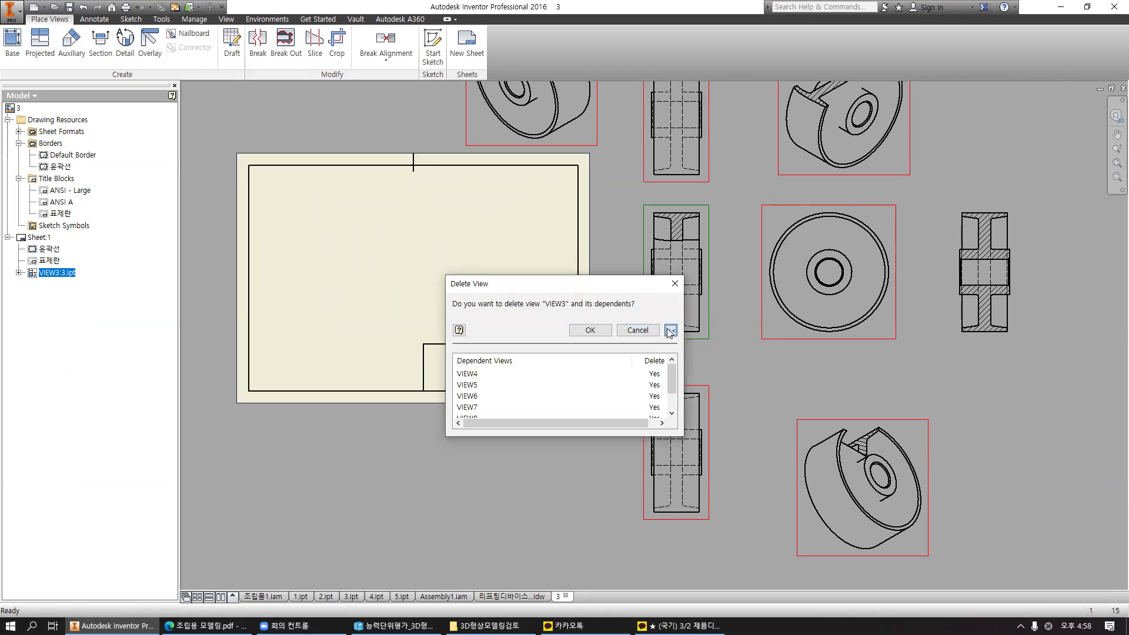
pyautogui.click(670, 330)
pyautogui.click(675, 283)
# Delete the three isometric views projected around the partially broken-out front view.
pyautogui.moveTo(726, 218); pyautogui.dragTo(715, 306, button='middle')
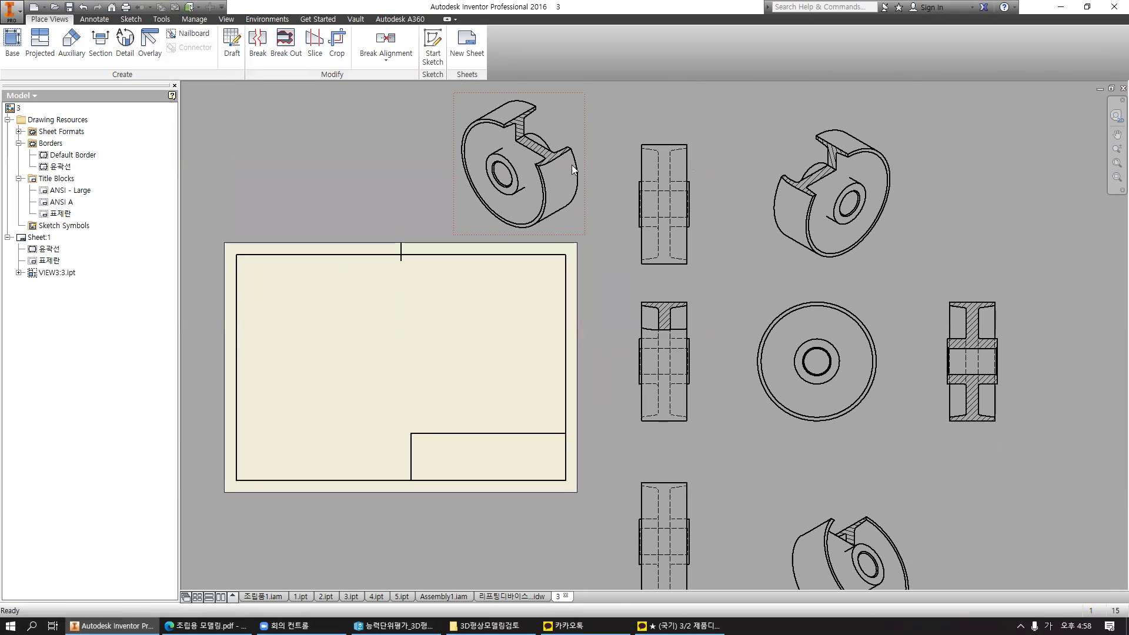
pyautogui.click(581, 117)
pyautogui.press('Delete')
pyautogui.press('Return')
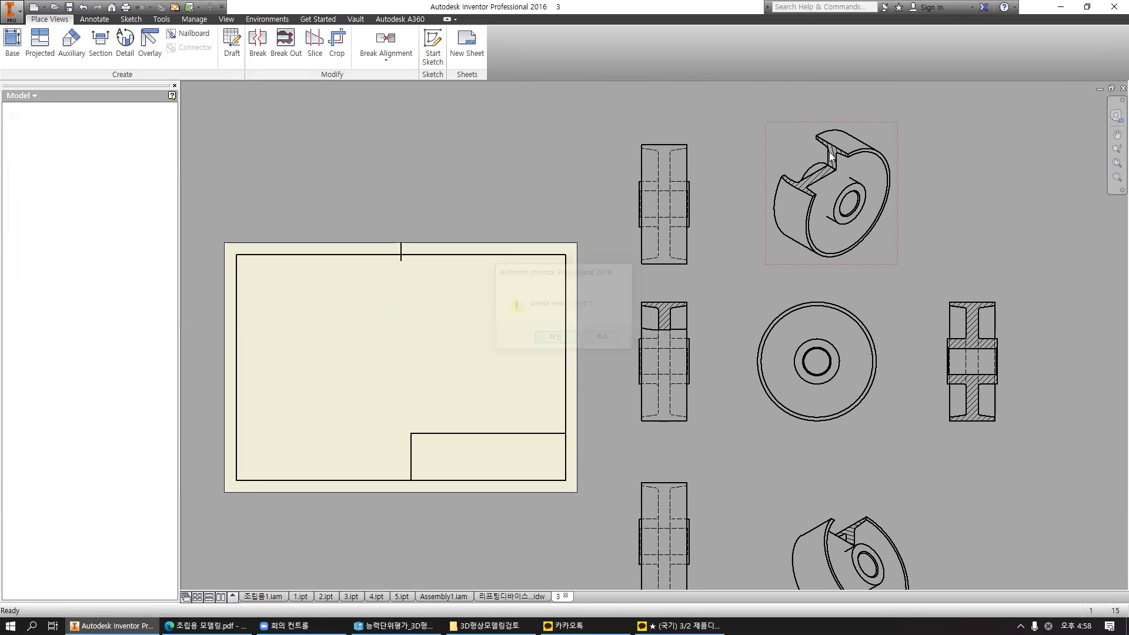
pyautogui.click(848, 120)
pyautogui.press('Delete')
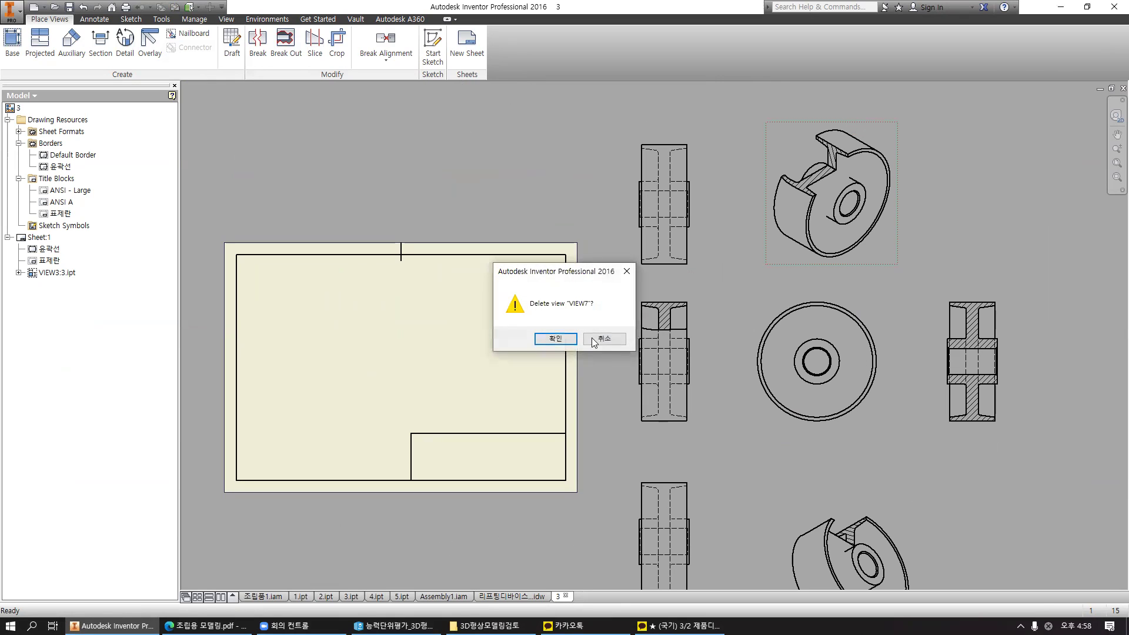
pyautogui.press('Return')
pyautogui.click(869, 504)
pyautogui.press('Delete')
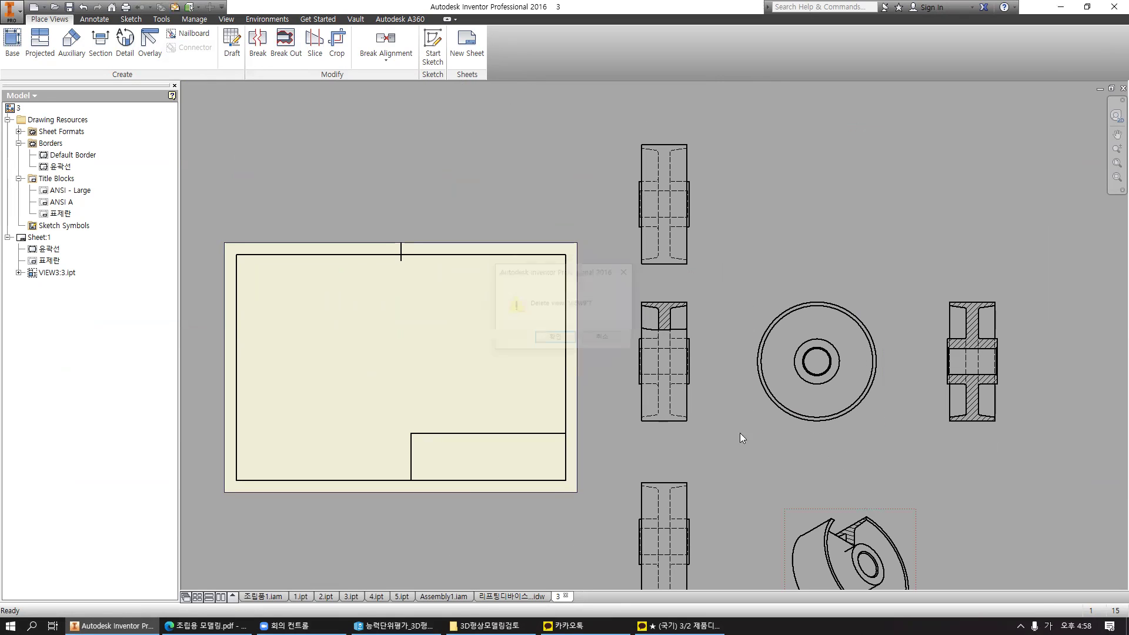
pyautogui.press('Return')
# Delete the two projected views directly above and below the partially broken-out front view.
pyautogui.click(653, 138)
pyautogui.press('Delete')
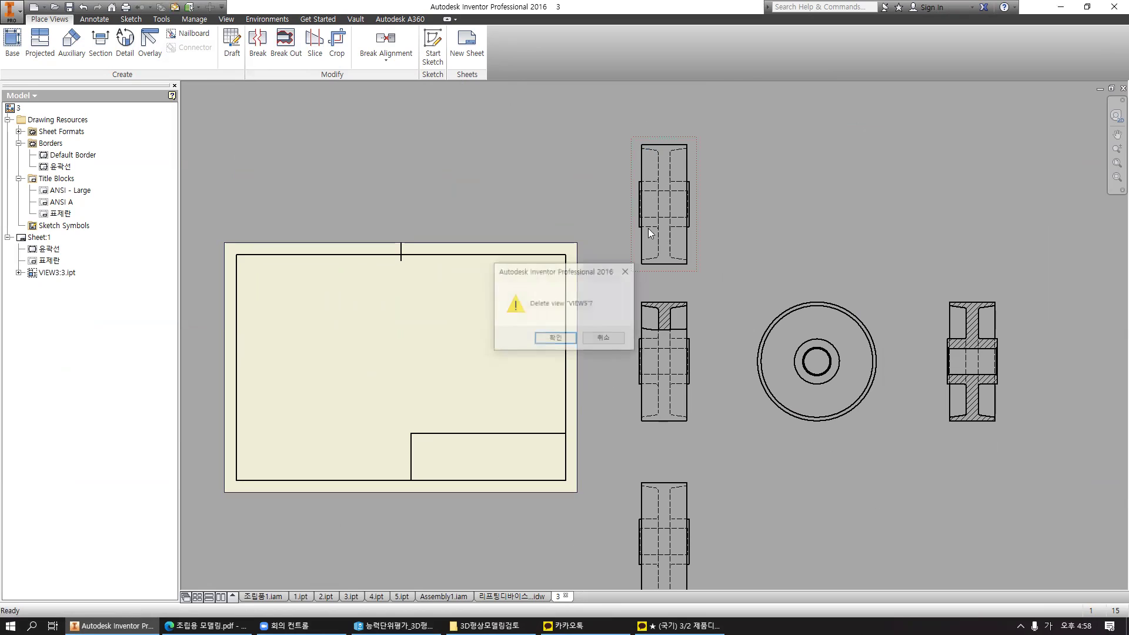
pyautogui.click(525, 351)
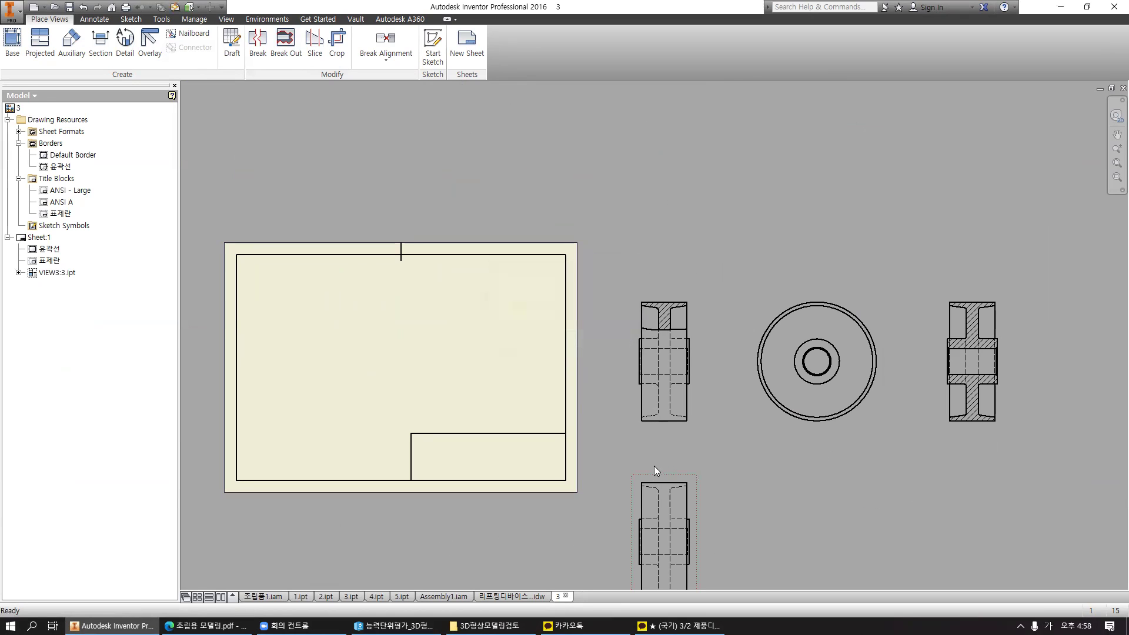
pyautogui.press('Delete')
pyautogui.click(555, 339)
pyautogui.moveTo(678, 284); pyautogui.dragTo(573, 274, button='middle')
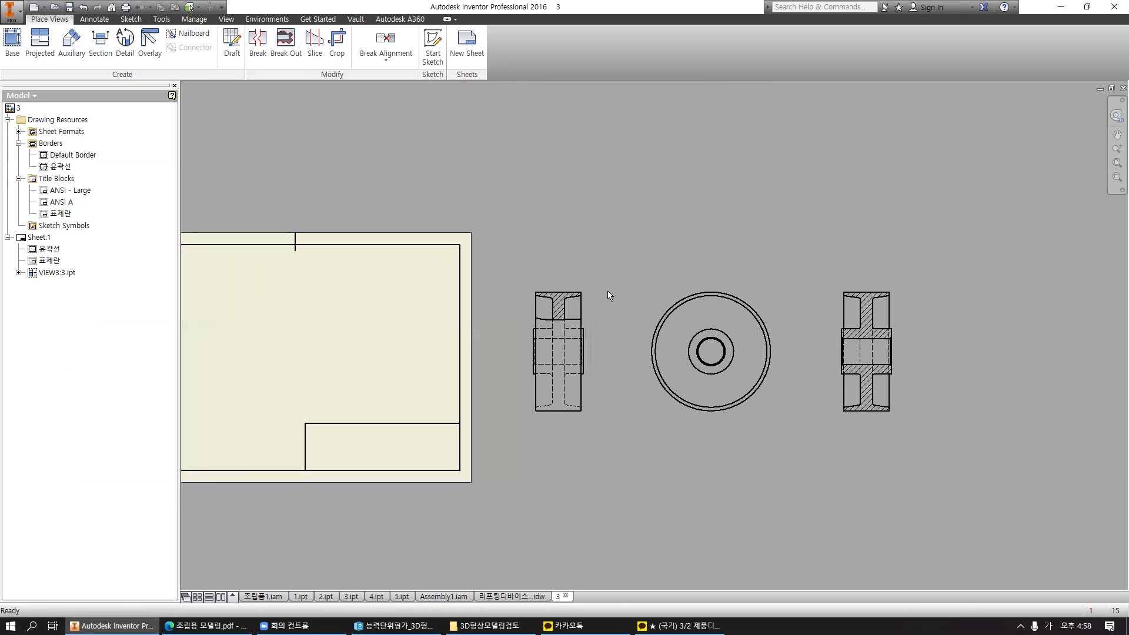
pyautogui.click(568, 284)
pyautogui.press('Delete')
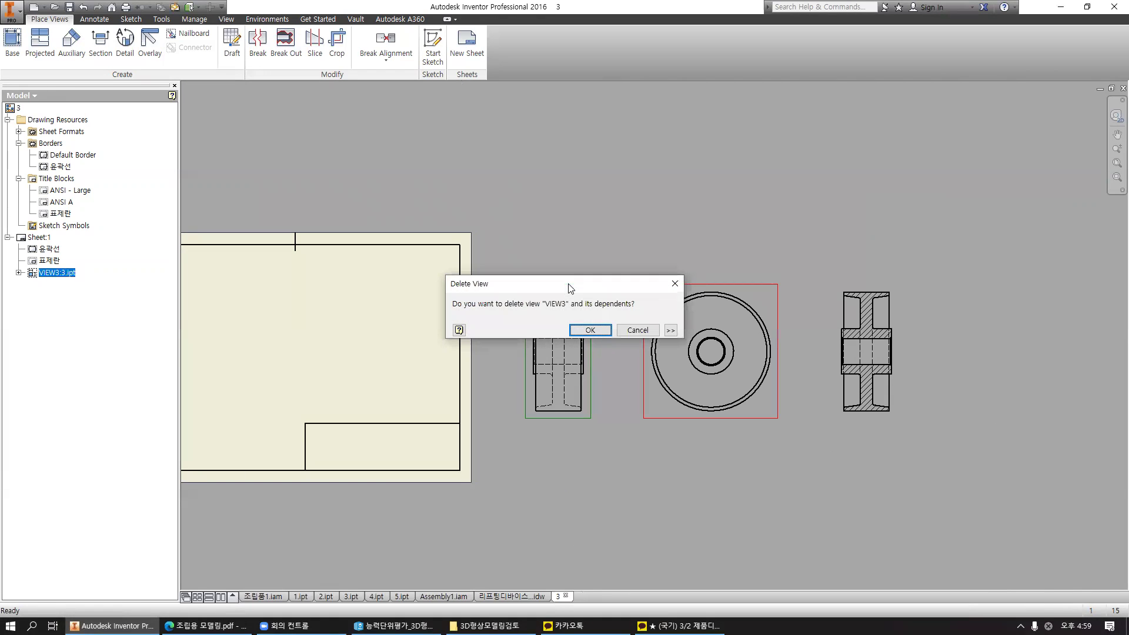
pyautogui.click(675, 283)
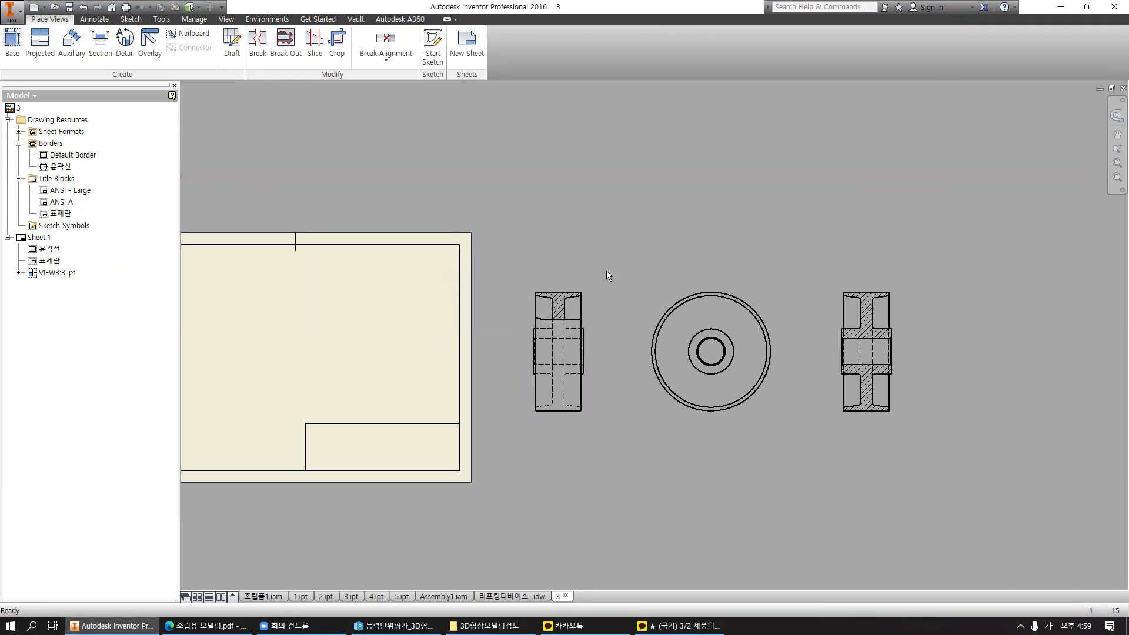
# Suppress the partially broken-out front view and the circular side view beside it.
pyautogui.rightClick(570, 285)
pyautogui.click(534, 493)
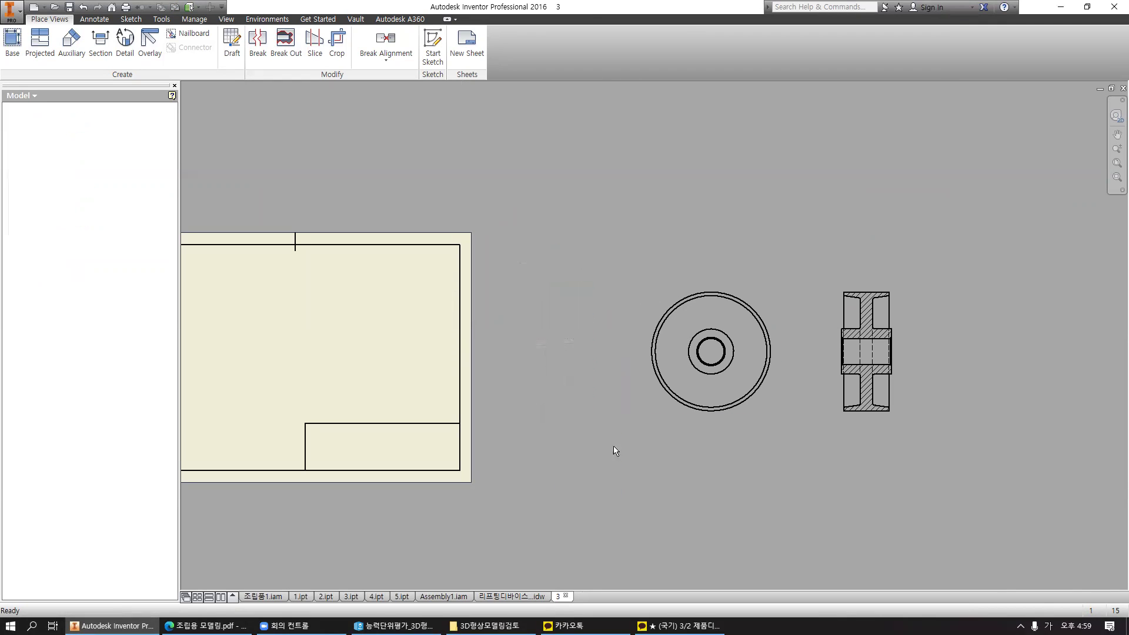
pyautogui.rightClick(715, 288)
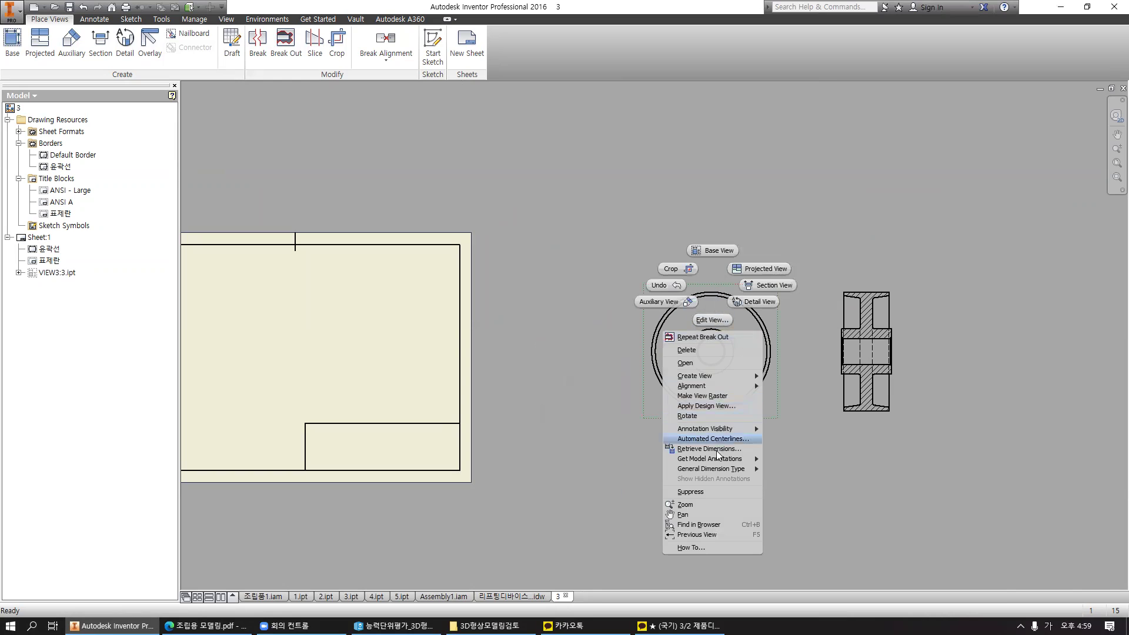
pyautogui.click(718, 494)
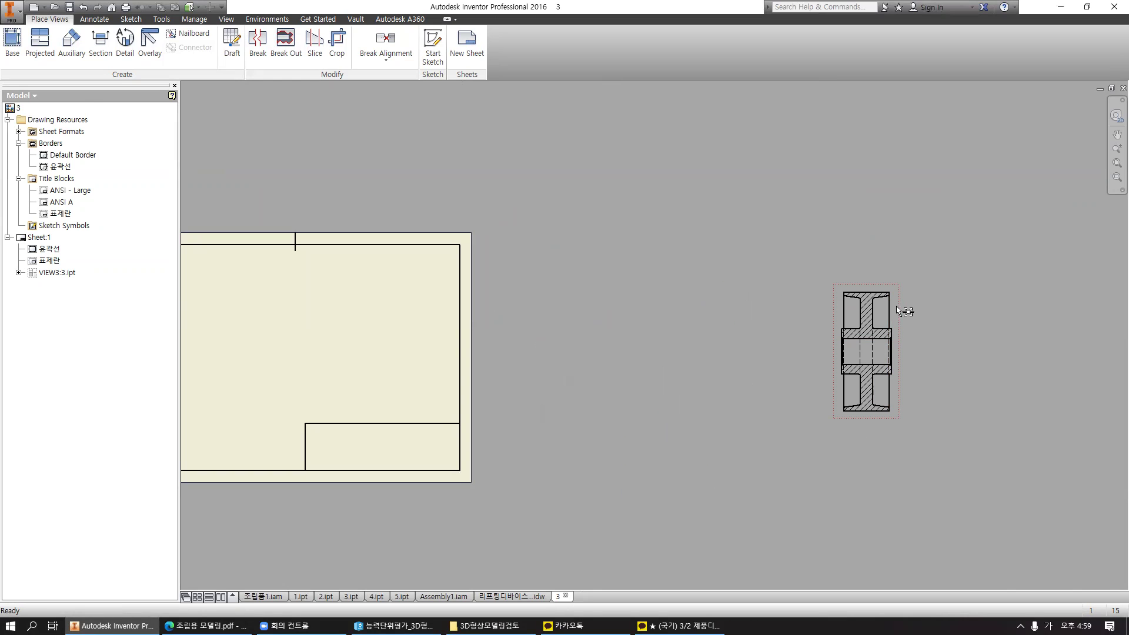
# Move the fully sectioned wheel view onto the drawing sheet, slightly left of its centre.
pyautogui.moveTo(899, 303); pyautogui.dragTo(272, 303)
pyautogui.moveTo(321, 355); pyautogui.dragTo(663, 340, button='middle')
pyautogui.scroll(3, 663, 339)
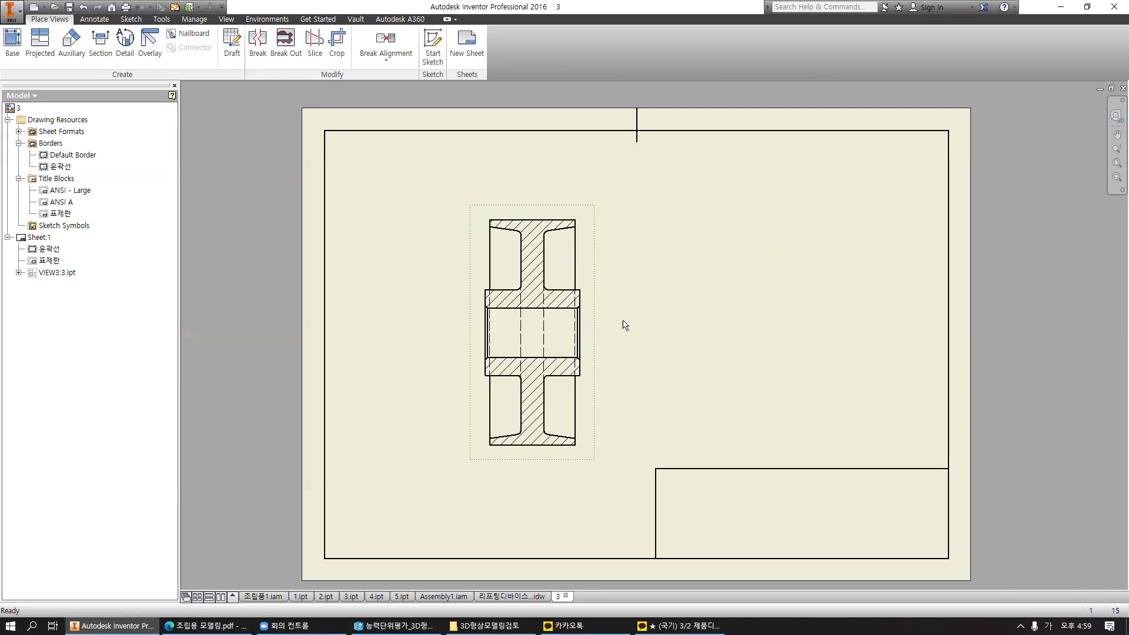
pyautogui.moveTo(596, 274); pyautogui.dragTo(635, 271)
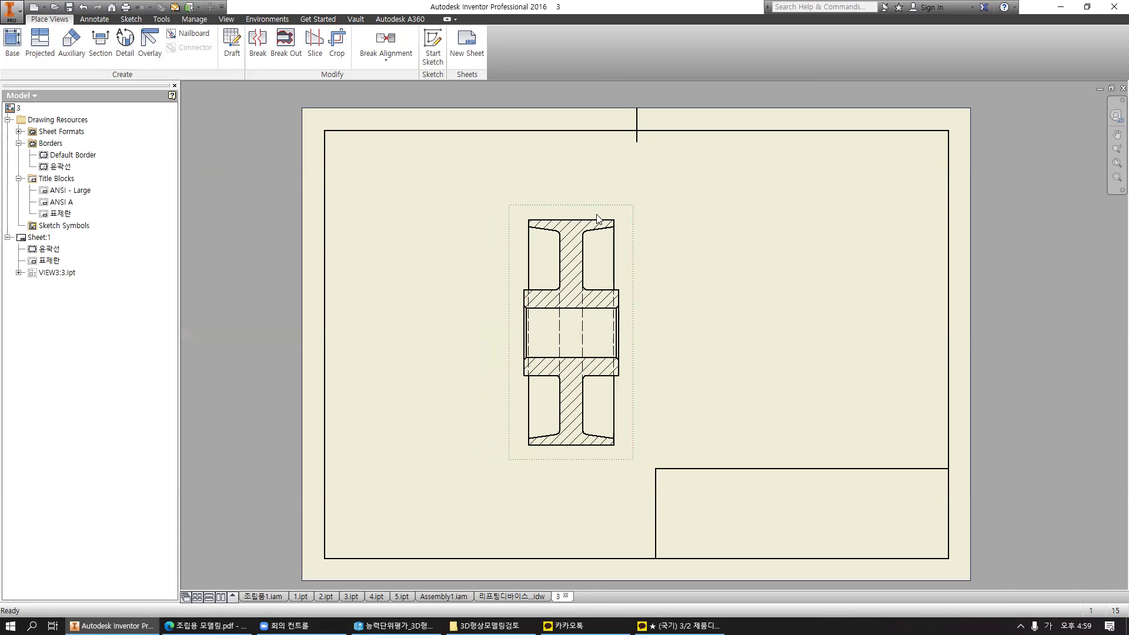
# Try a centerline through the bore between the midpoints of the hub's two end edges, and delete it.
pyautogui.moveTo(671, 377); pyautogui.dragTo(655, 371, button='middle')
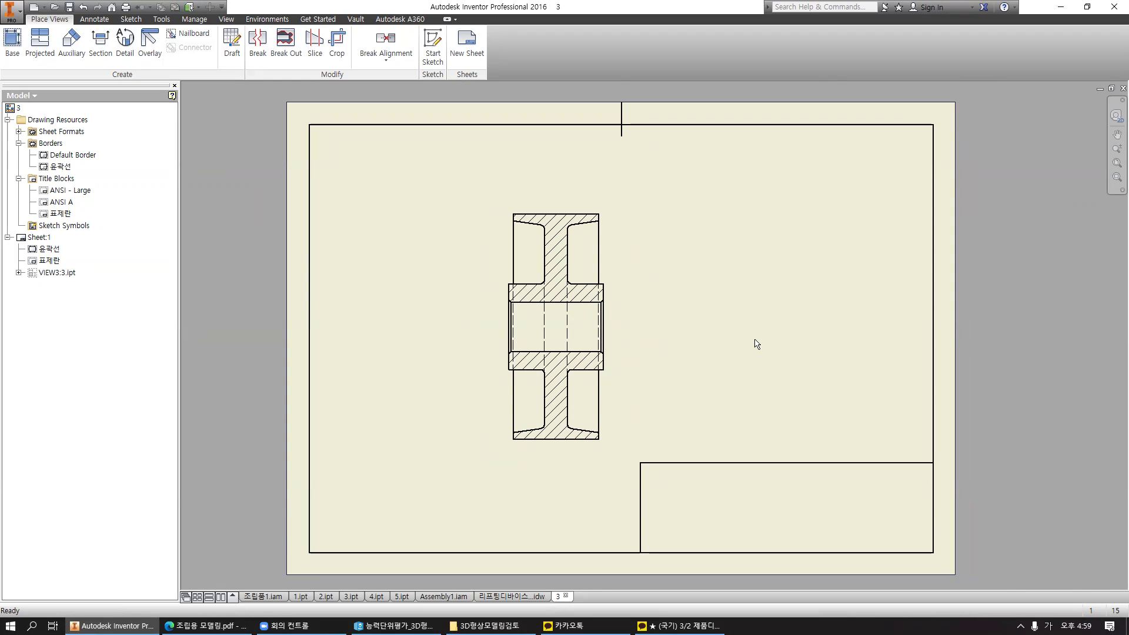
pyautogui.click(94, 19)
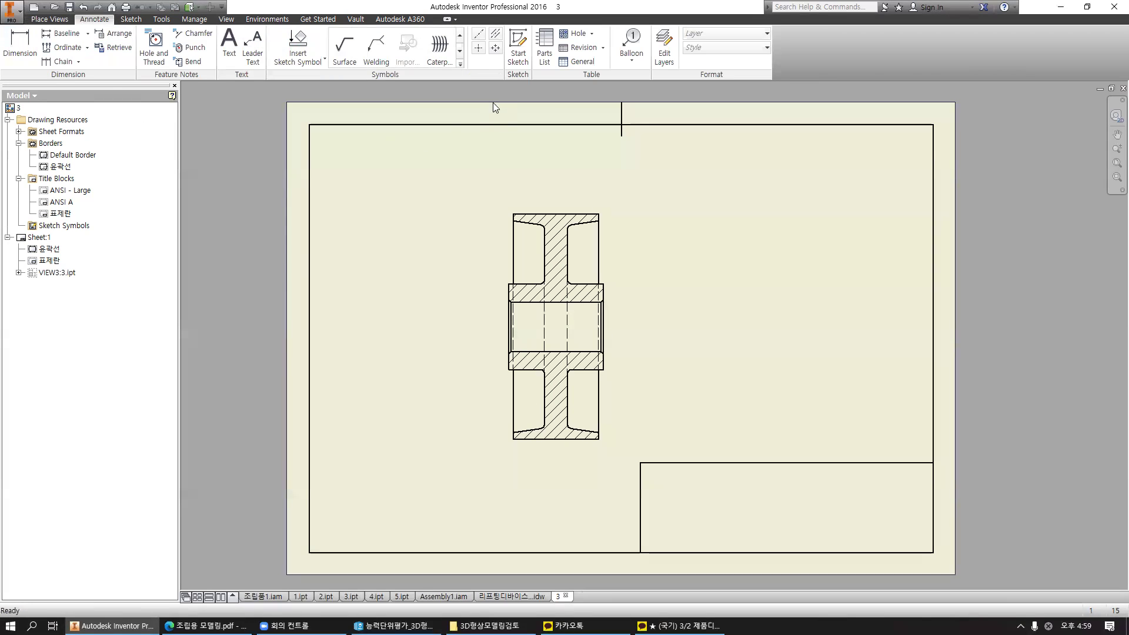
pyautogui.click(495, 34)
pyautogui.scroll(3, 616, 329)
pyautogui.moveTo(695, 320); pyautogui.dragTo(757, 306, button='middle')
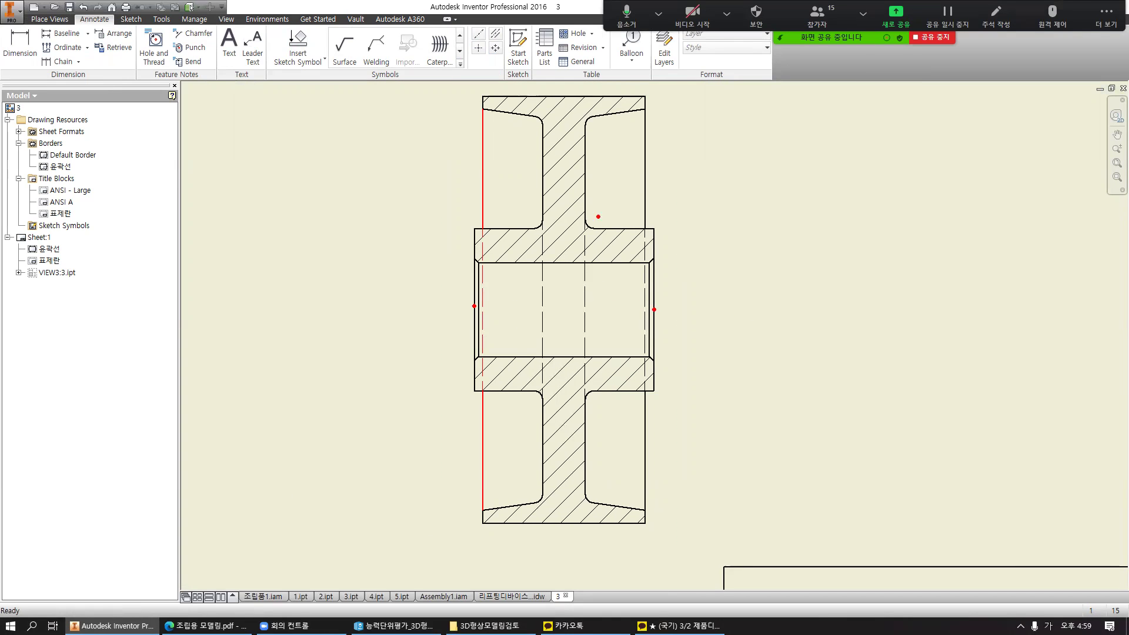
pyautogui.click(479, 34)
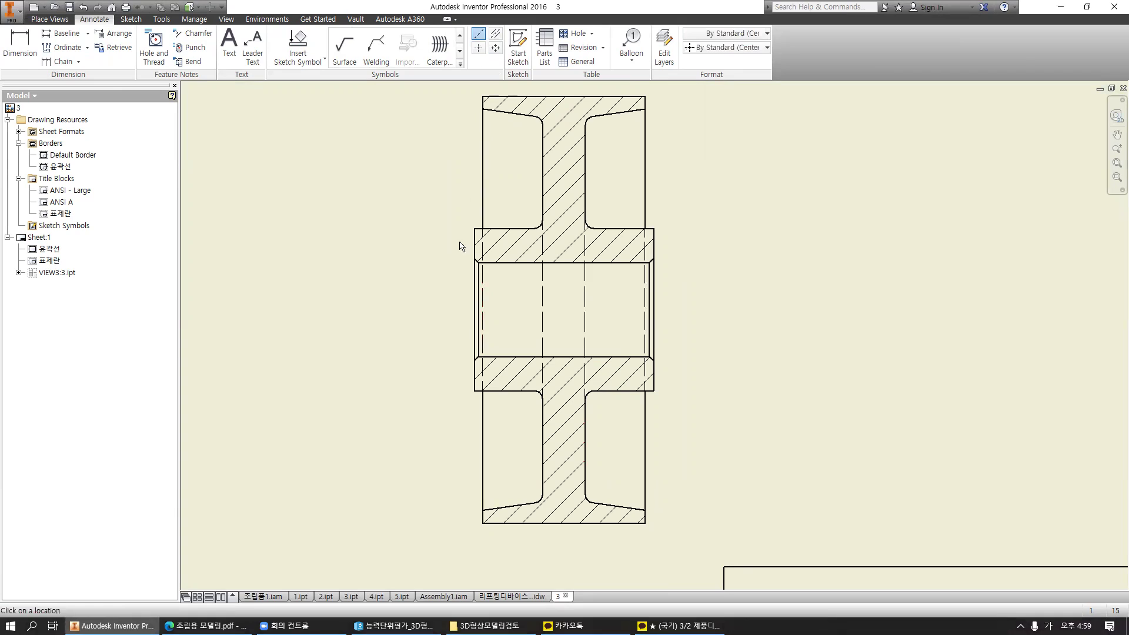
pyautogui.click(475, 308)
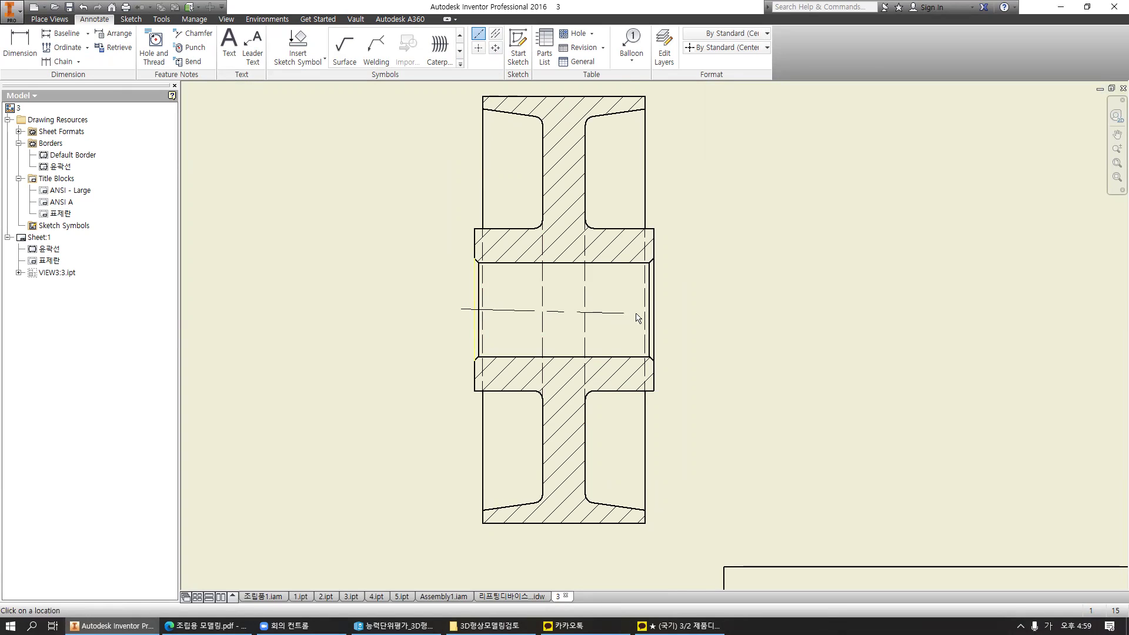
pyautogui.click(654, 309)
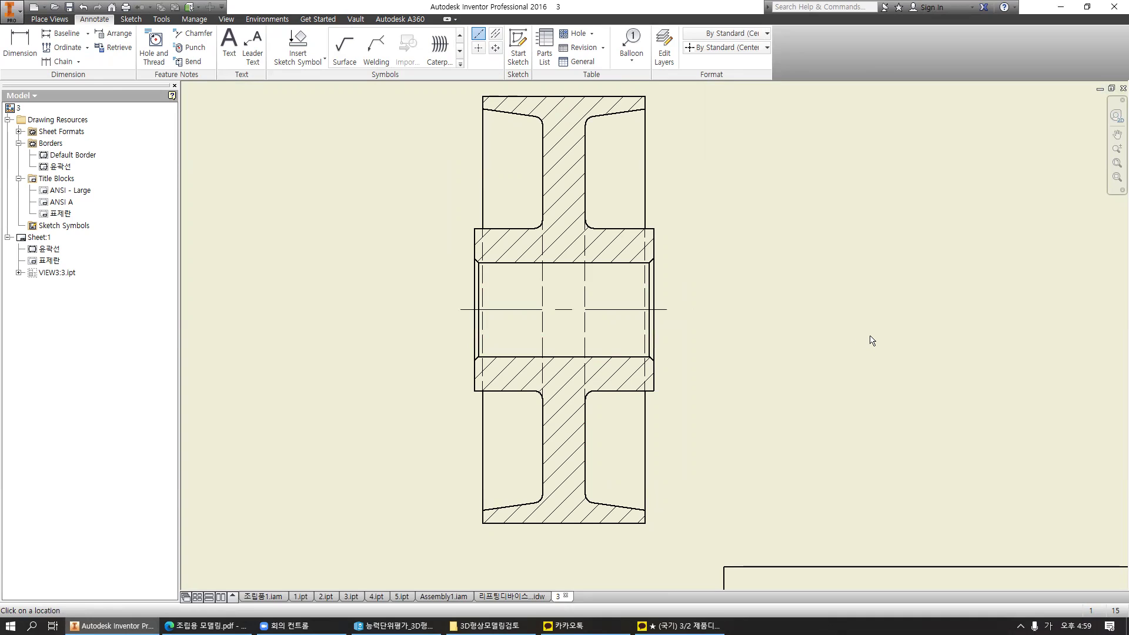
pyautogui.press('Escape')
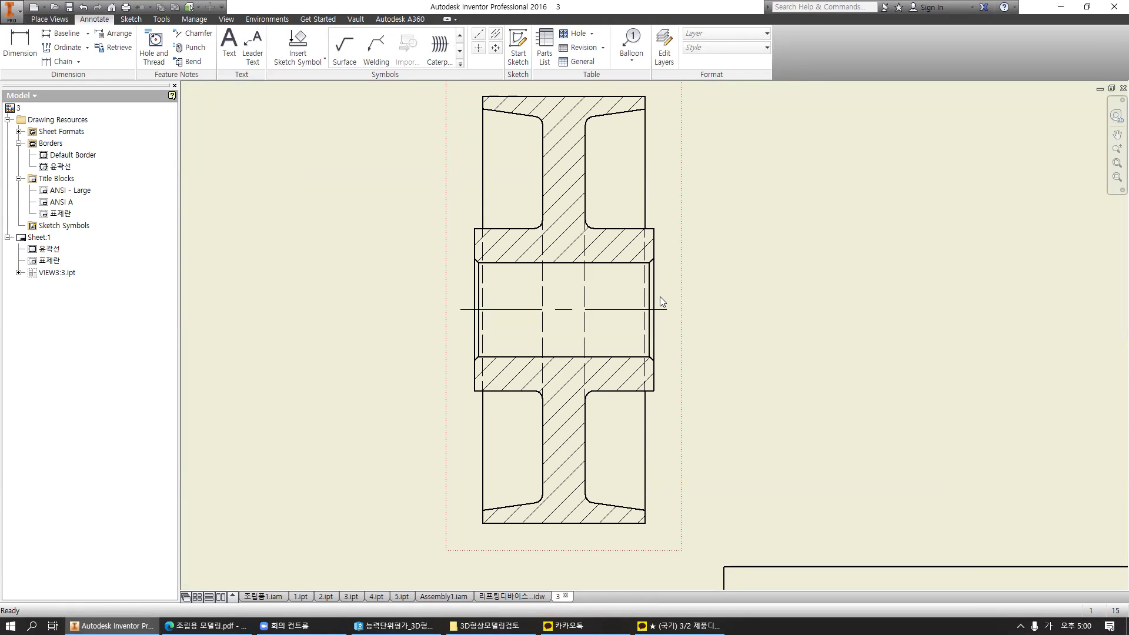
pyautogui.click(610, 309)
pyautogui.press('Delete')
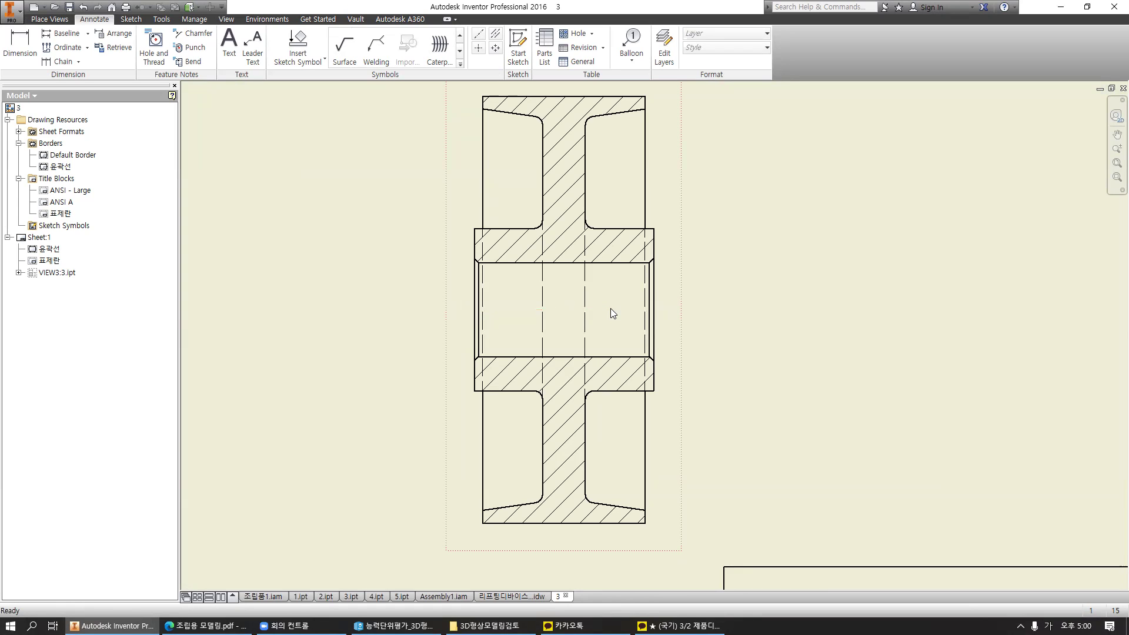
# Add a centerline bisector between the upper and lower edges of the hub bore.
pyautogui.click(500, 37)
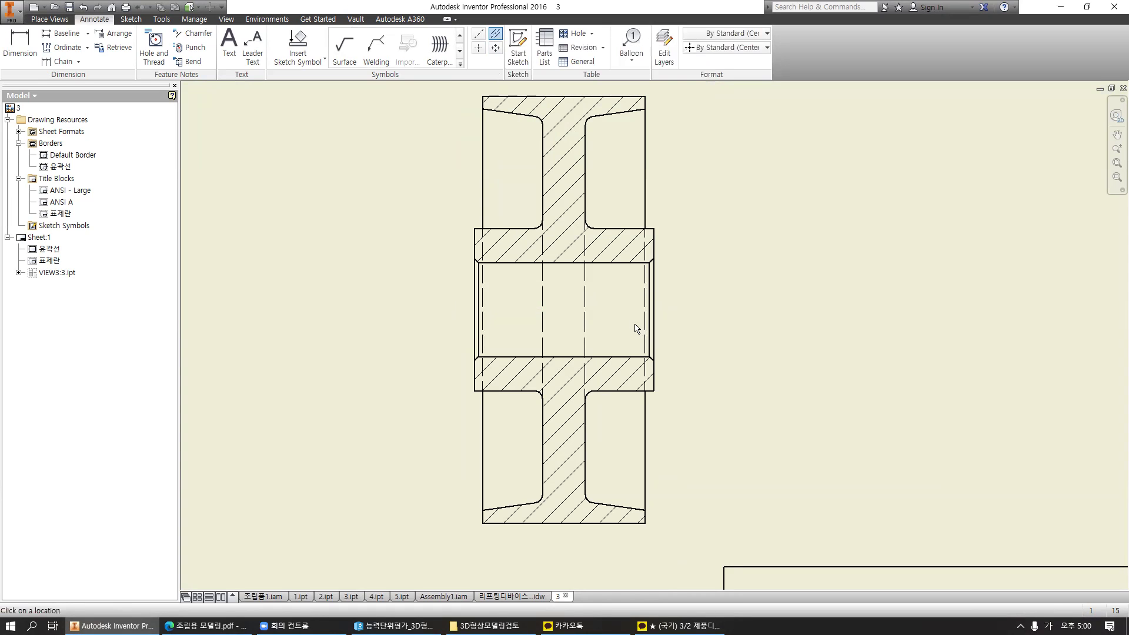
pyautogui.click(618, 263)
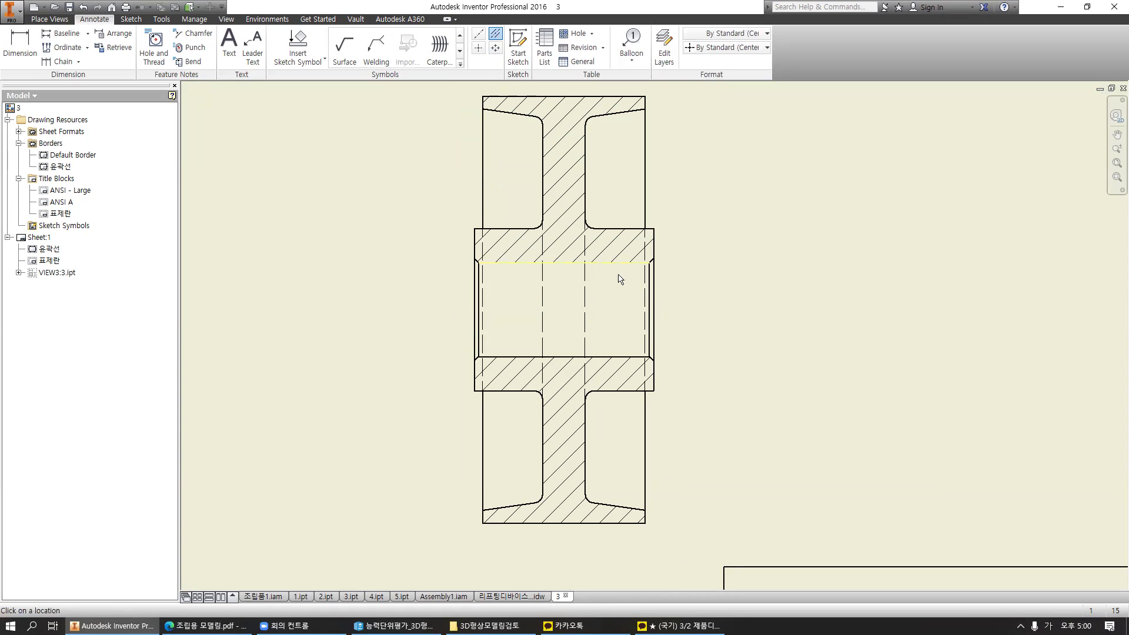
pyautogui.click(618, 357)
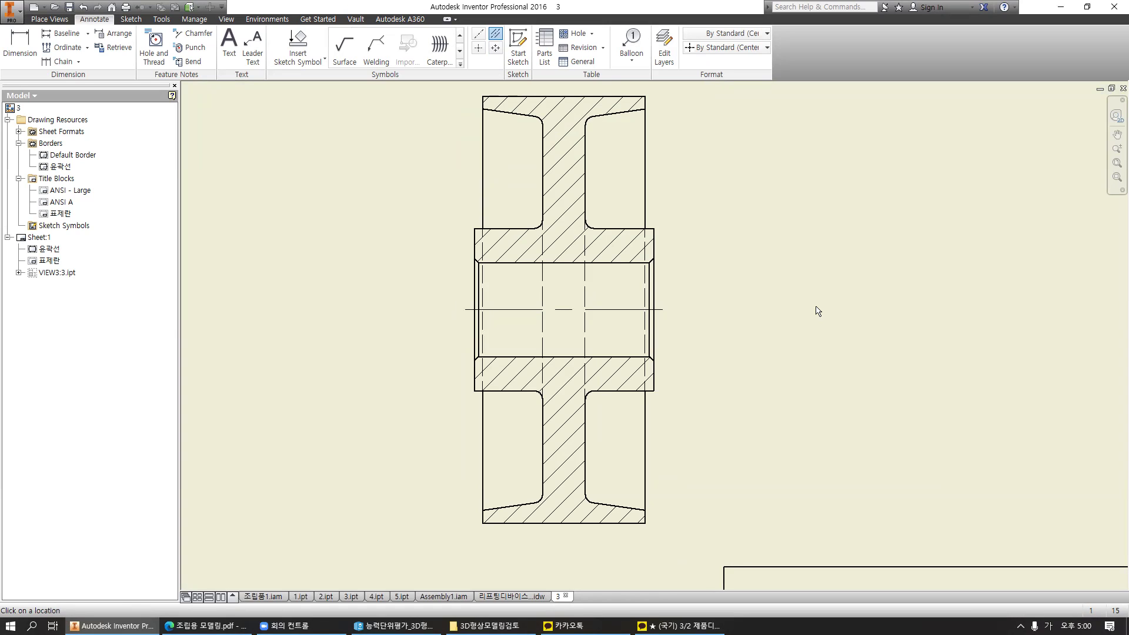
# Dimension the hub bore's diameter beside the section view, adding a diameter symbol before the value.
pyautogui.moveTo(791, 310); pyautogui.dragTo(742, 296, button='middle')
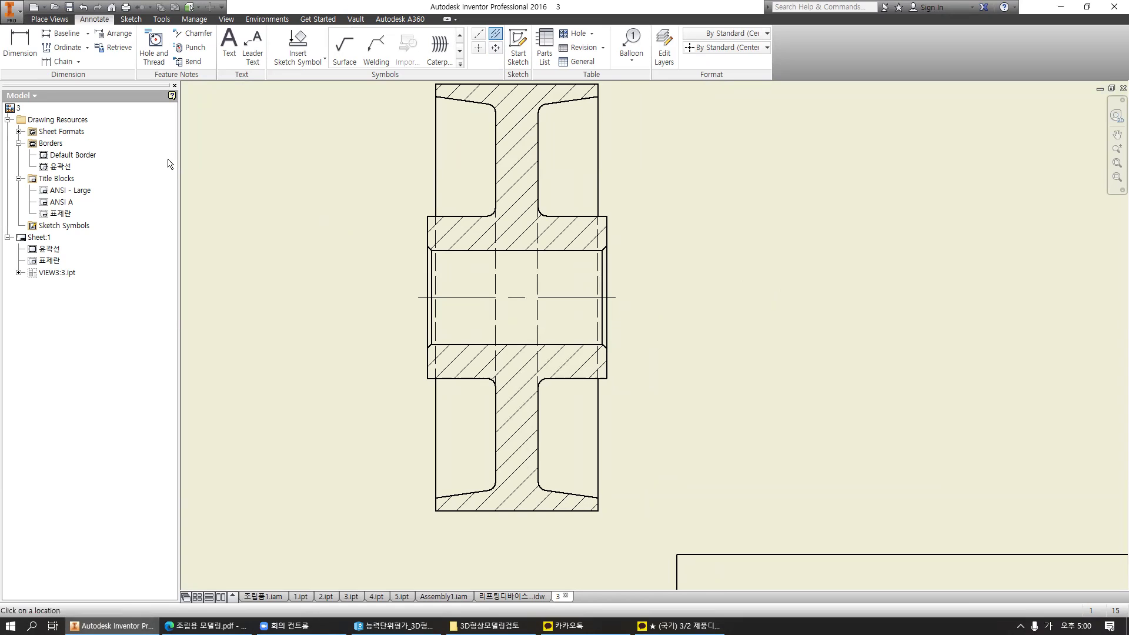
pyautogui.click(20, 46)
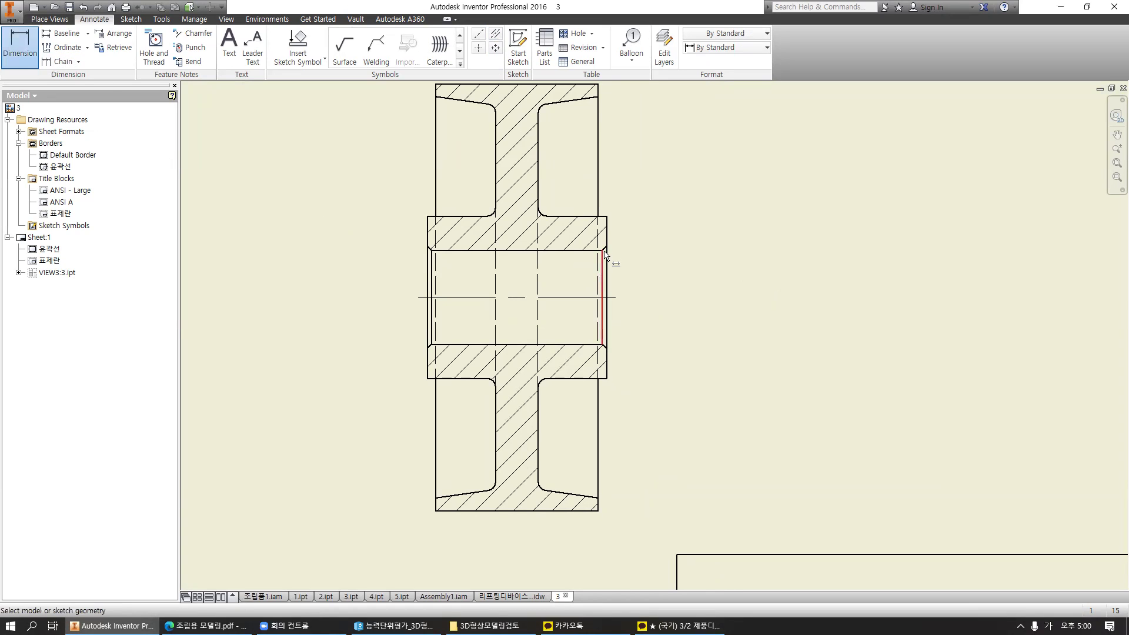
pyautogui.click(602, 249)
pyautogui.click(602, 345)
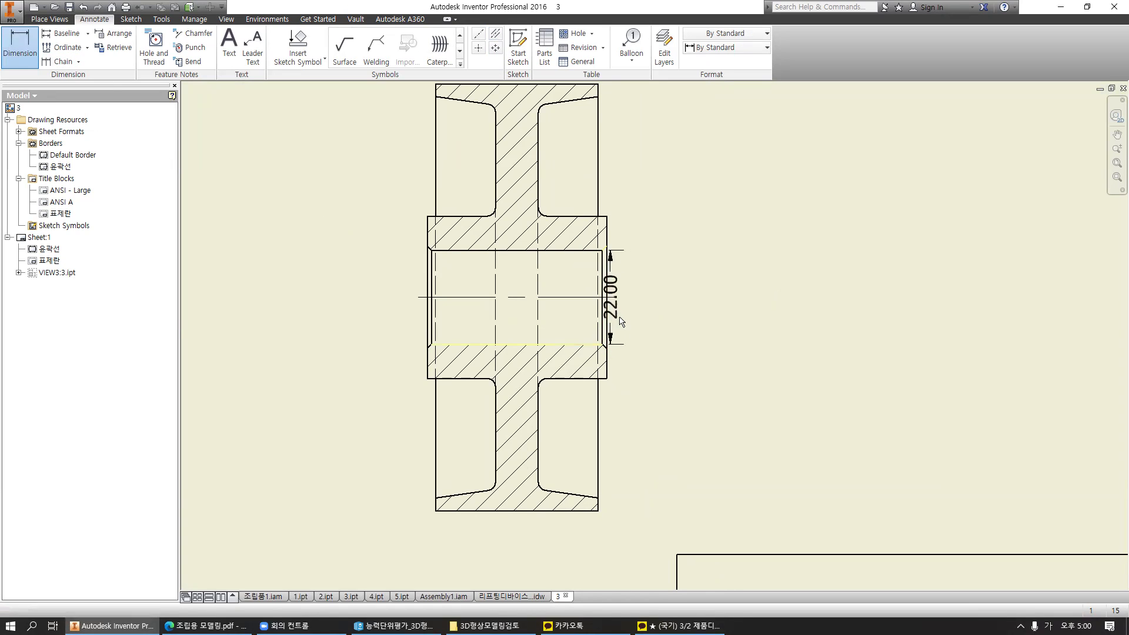
pyautogui.click(665, 316)
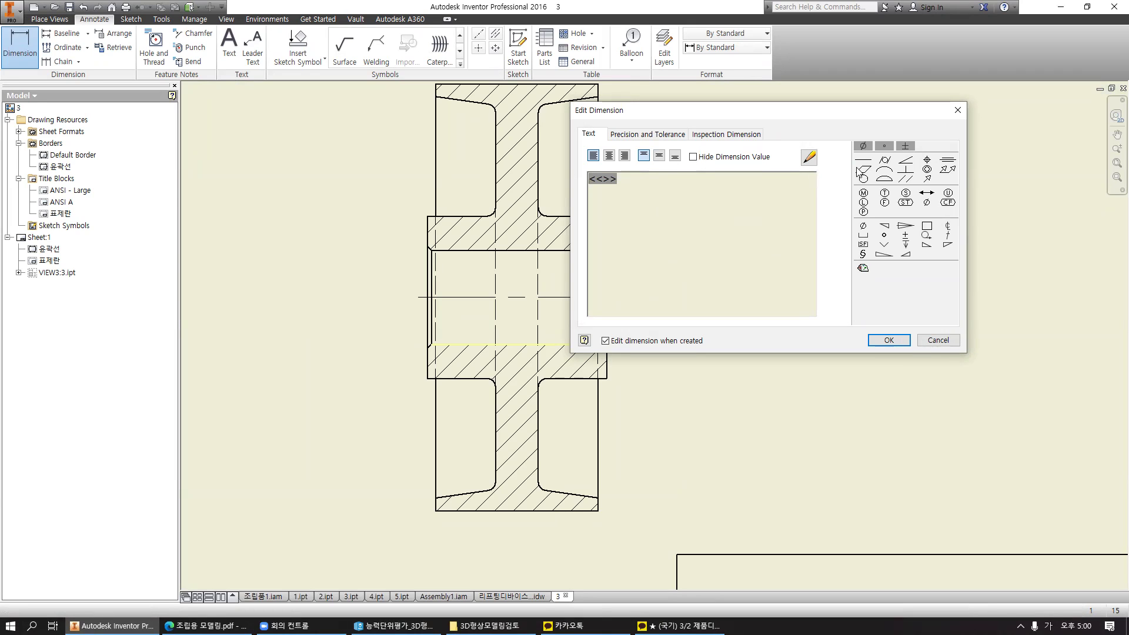
pyautogui.click(864, 147)
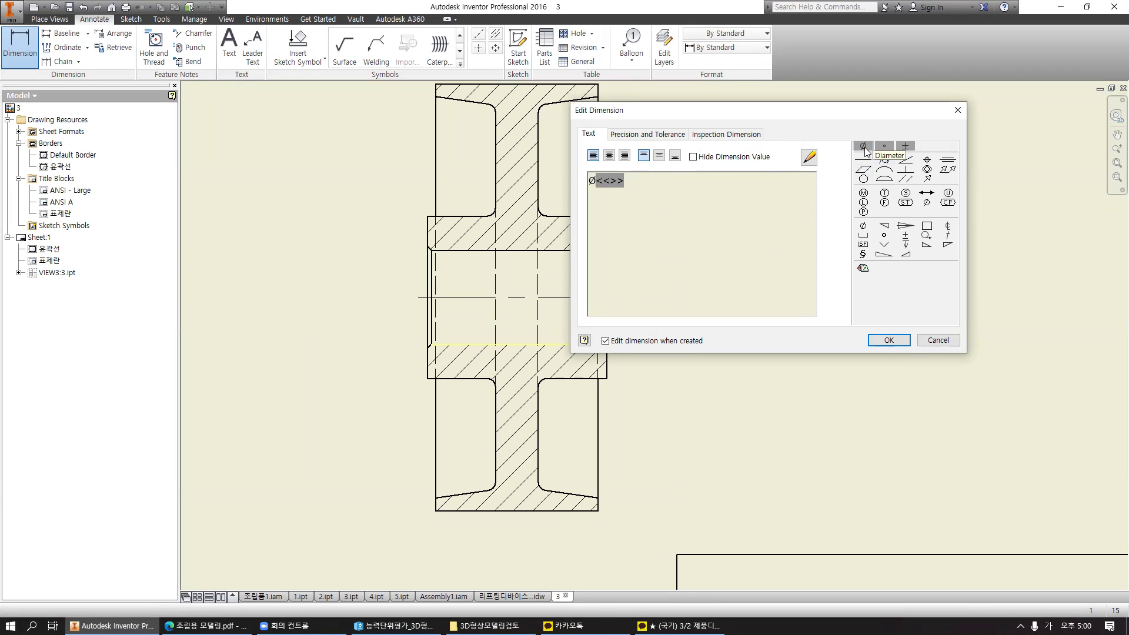
pyautogui.click(889, 341)
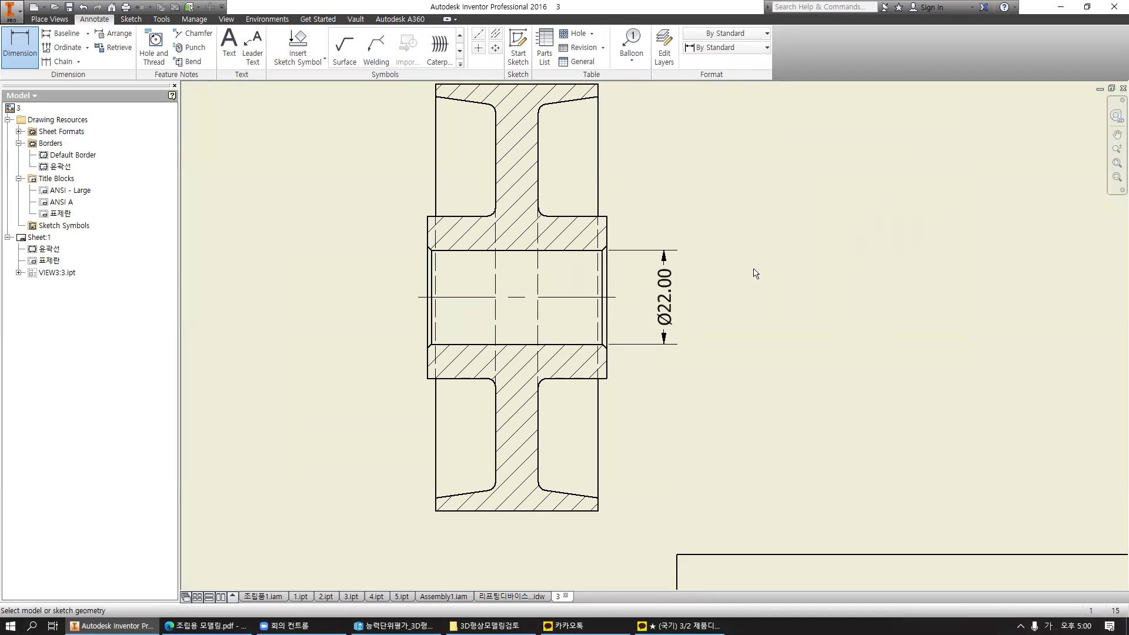
# Dimension the hub's outer diameter outside the bore dimension, keeping the default text.
pyautogui.moveTo(733, 206)
pyautogui.mouseDown(button='middle')
pyautogui.moveTo(731, 222)
pyautogui.moveTo(680, 182)
pyautogui.mouseUp(button='middle')
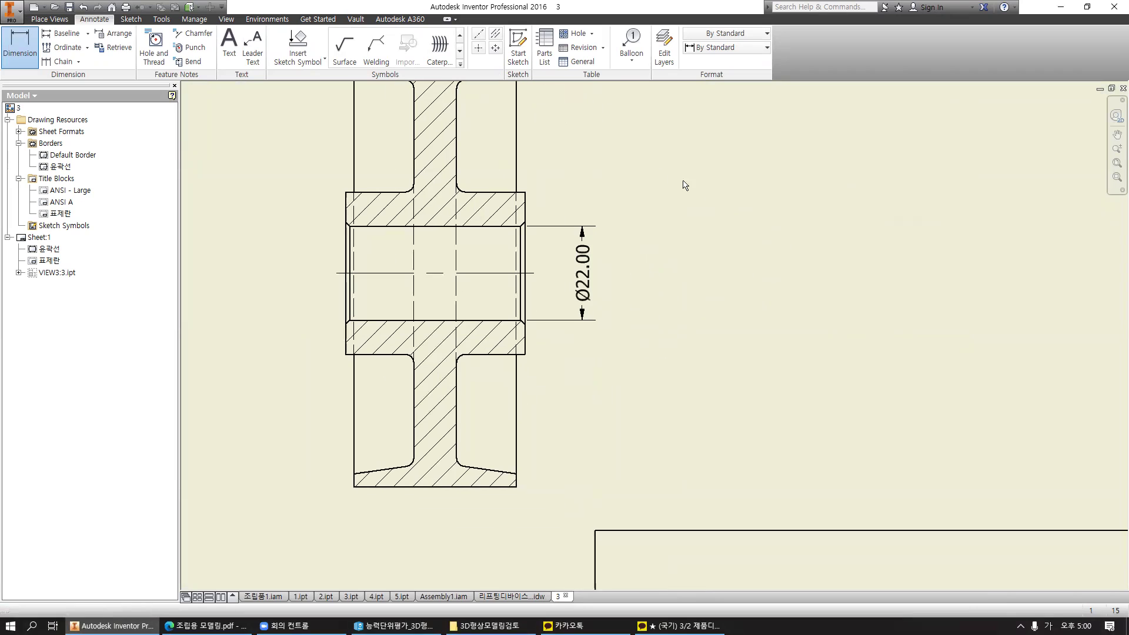
pyautogui.click(524, 191)
pyautogui.click(525, 355)
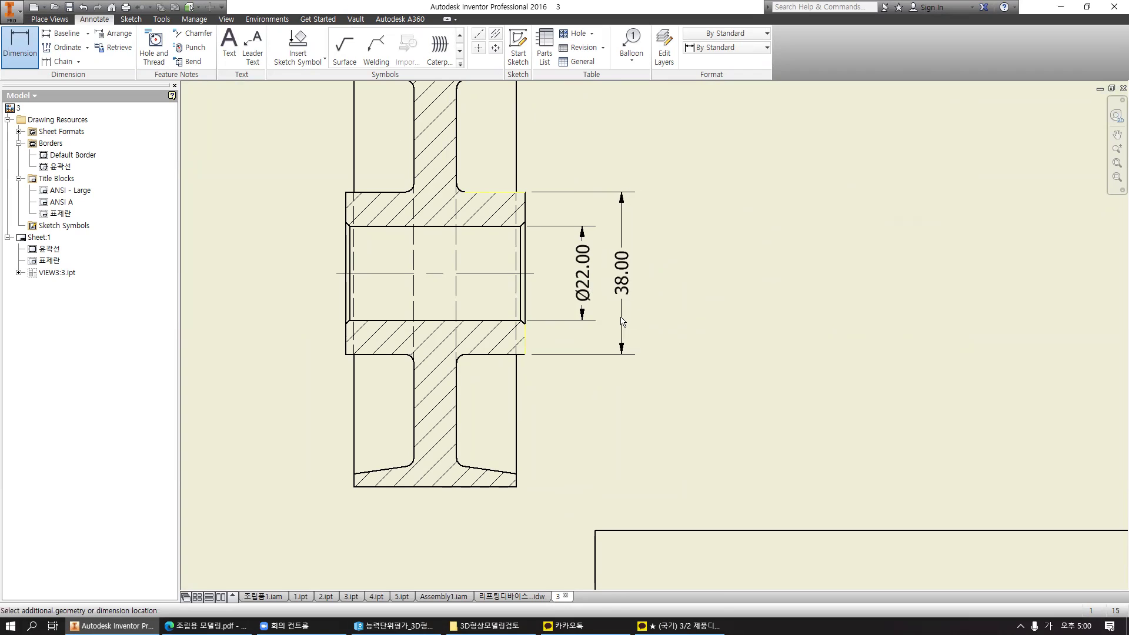
pyautogui.click(629, 321)
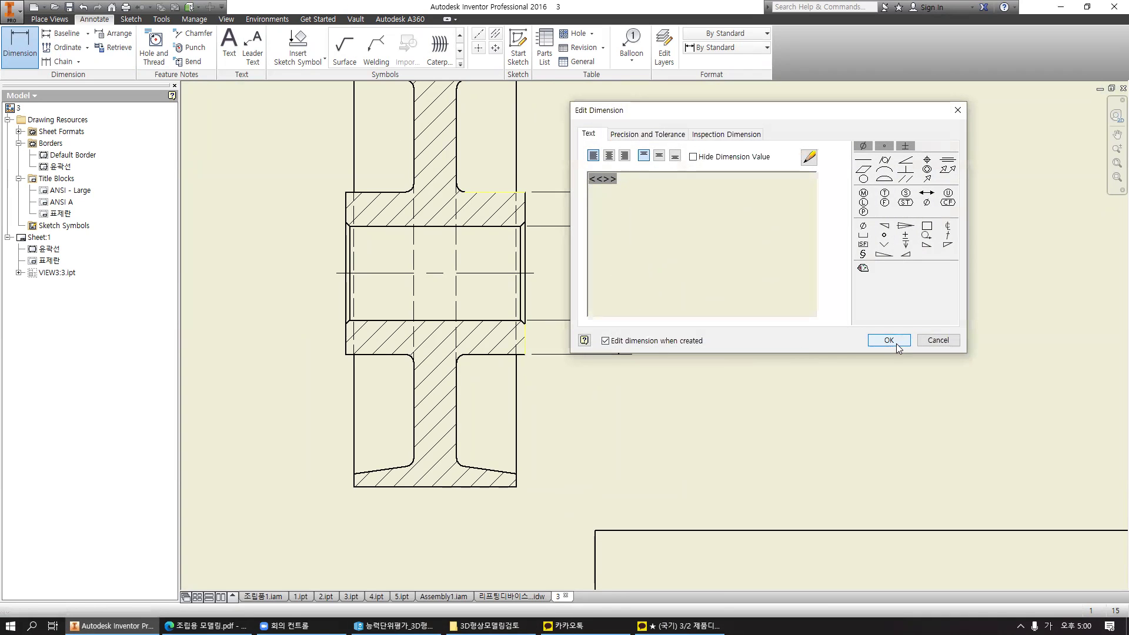
pyautogui.click(888, 345)
# Dimension the rim's inner diameter between the outer ends of the tapered edges, placed outside the hub dimension with default text.
pyautogui.moveTo(736, 259)
pyautogui.mouseDown(button='middle')
pyautogui.moveTo(721, 291)
pyautogui.moveTo(689, 251)
pyautogui.mouseUp(button='middle')
pyautogui.click(19, 54)
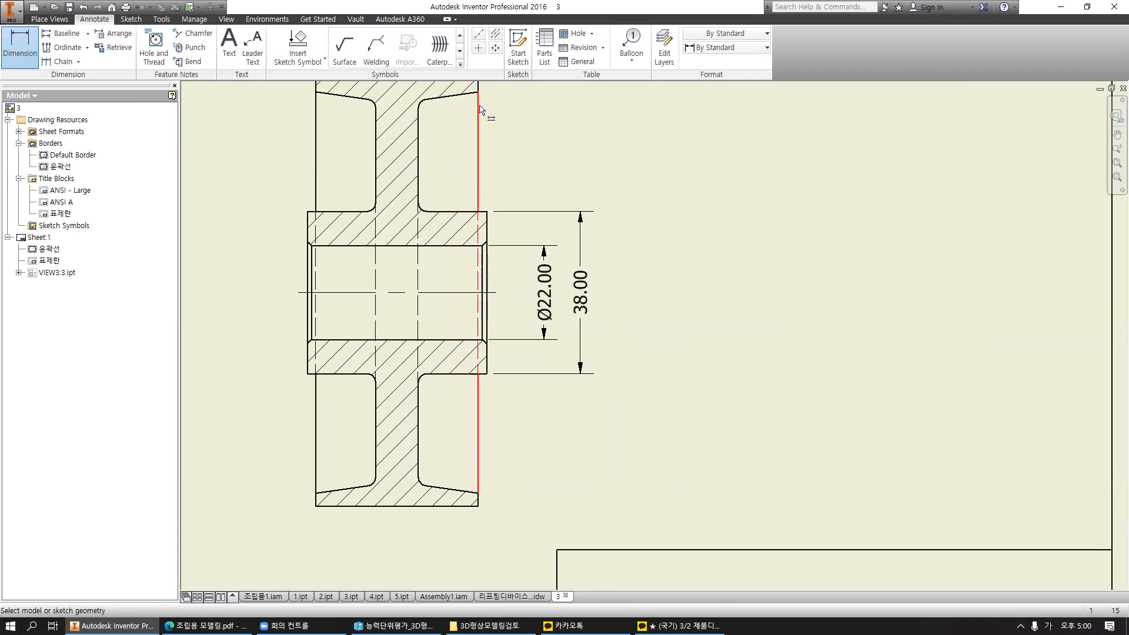
pyautogui.click(477, 92)
pyautogui.click(477, 491)
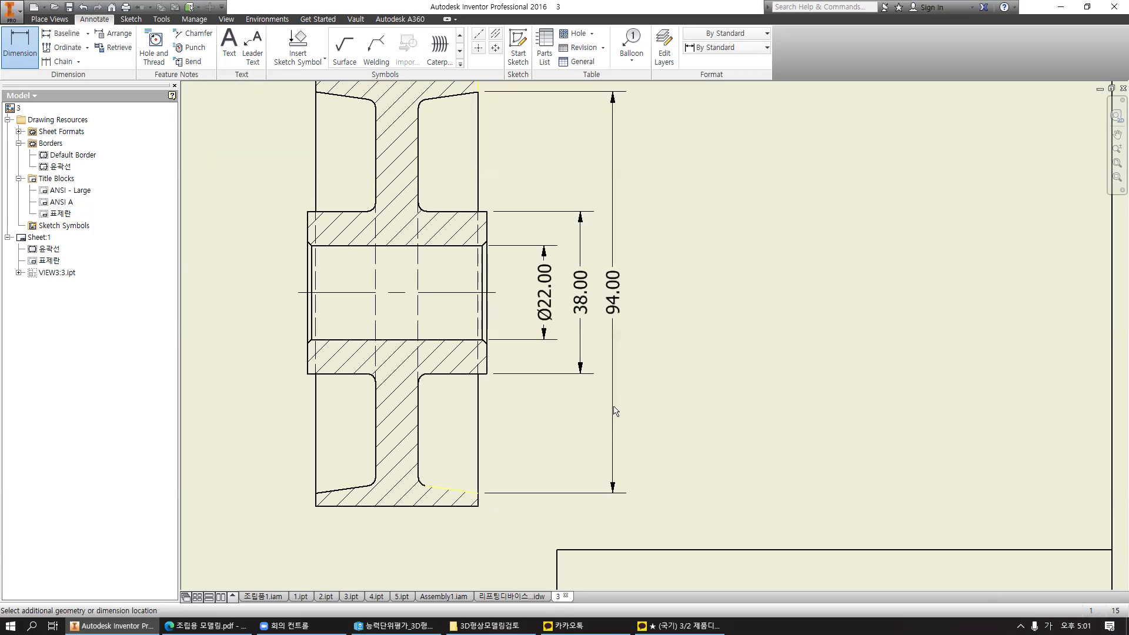
pyautogui.click(612, 409)
pyautogui.click(889, 344)
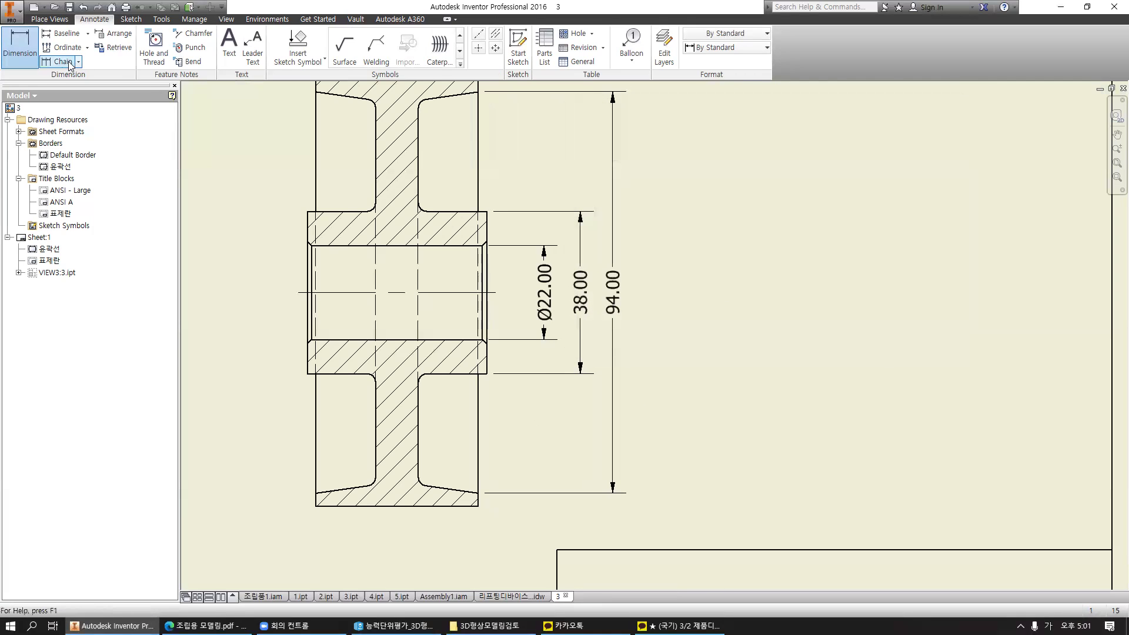
# Dimension the wheel's overall outer diameter as the outermost vertical dimension, keeping the default text.
pyautogui.click(478, 502)
pyautogui.moveTo(508, 363); pyautogui.dragTo(522, 511, button='middle')
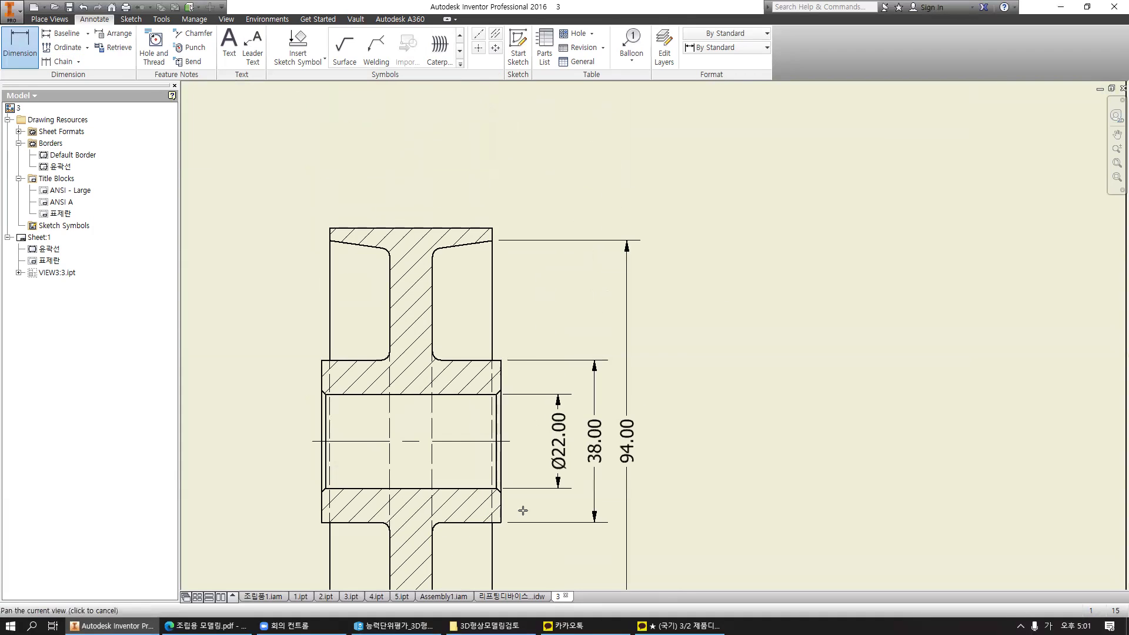
pyautogui.click(492, 228)
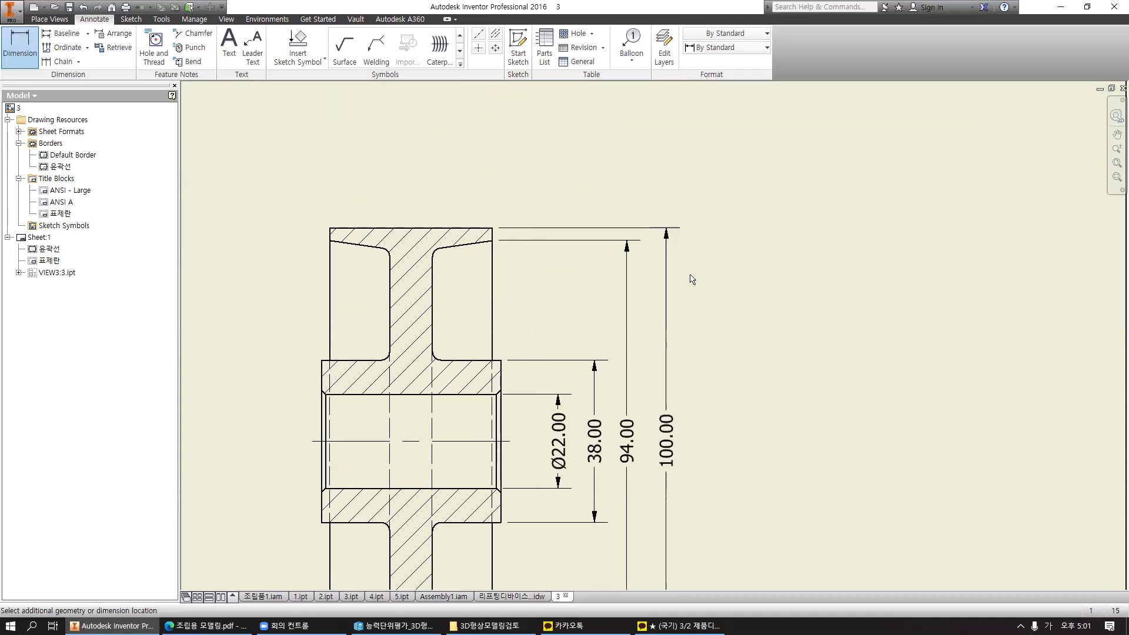
pyautogui.click(670, 307)
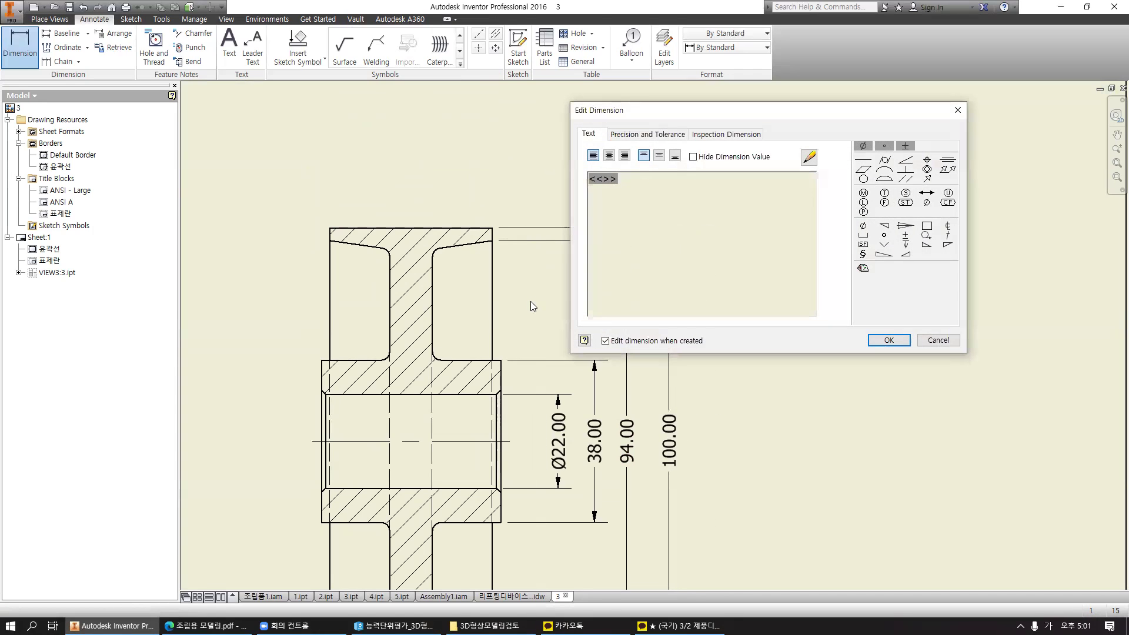
pyautogui.click(888, 340)
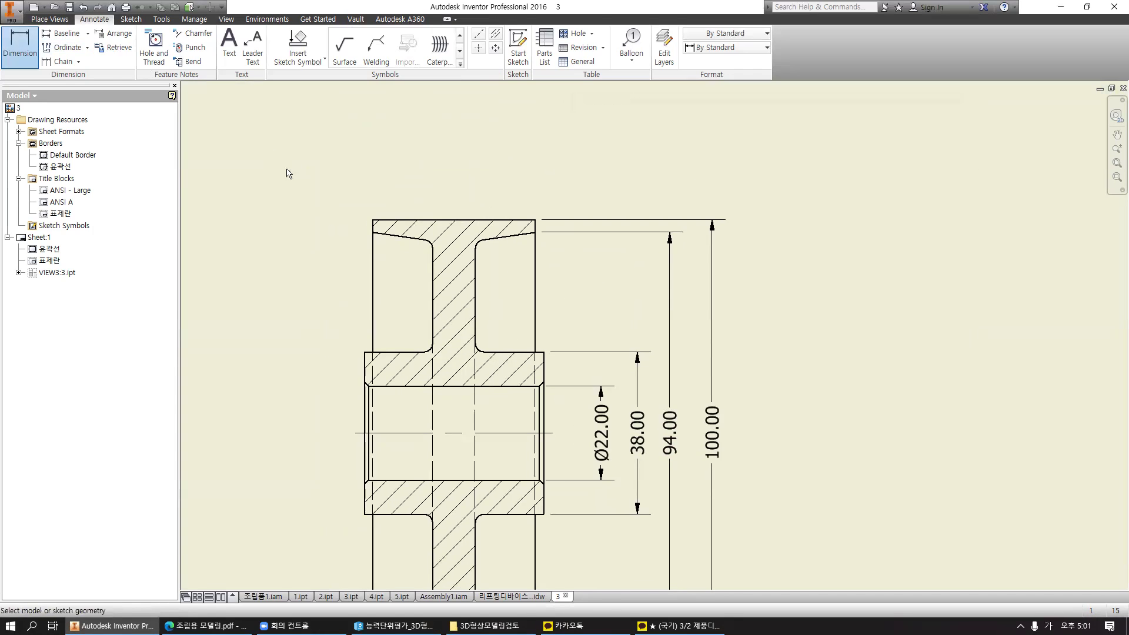
# Dimension the rim width above the wheel and the full hub width above that, both with default text.
pyautogui.click(413, 221)
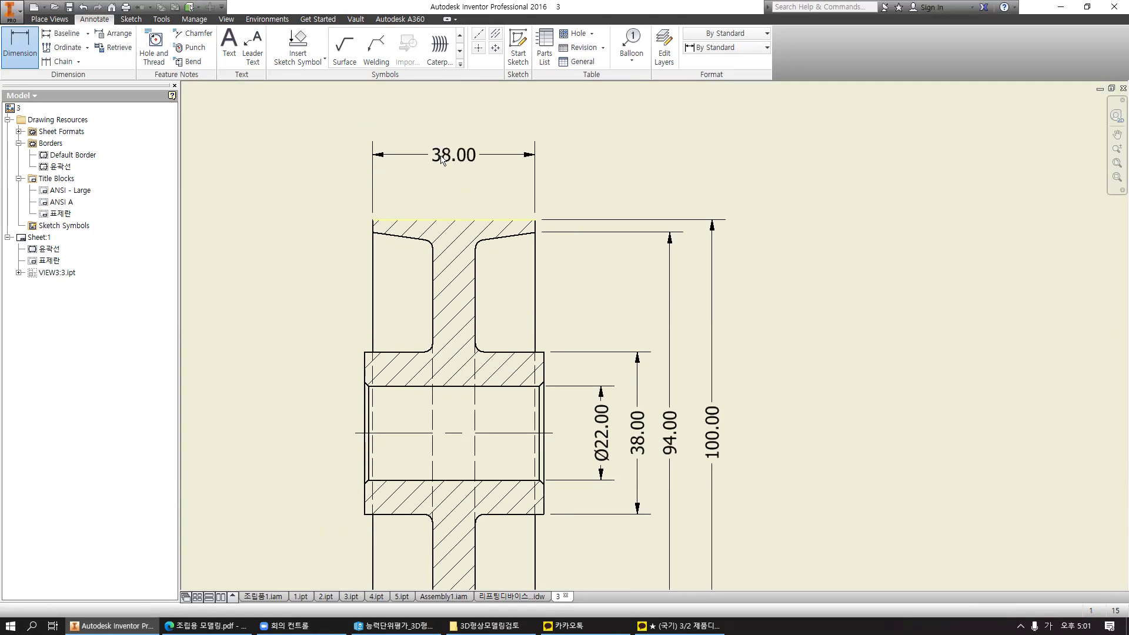
pyautogui.click(441, 169)
pyautogui.click(890, 342)
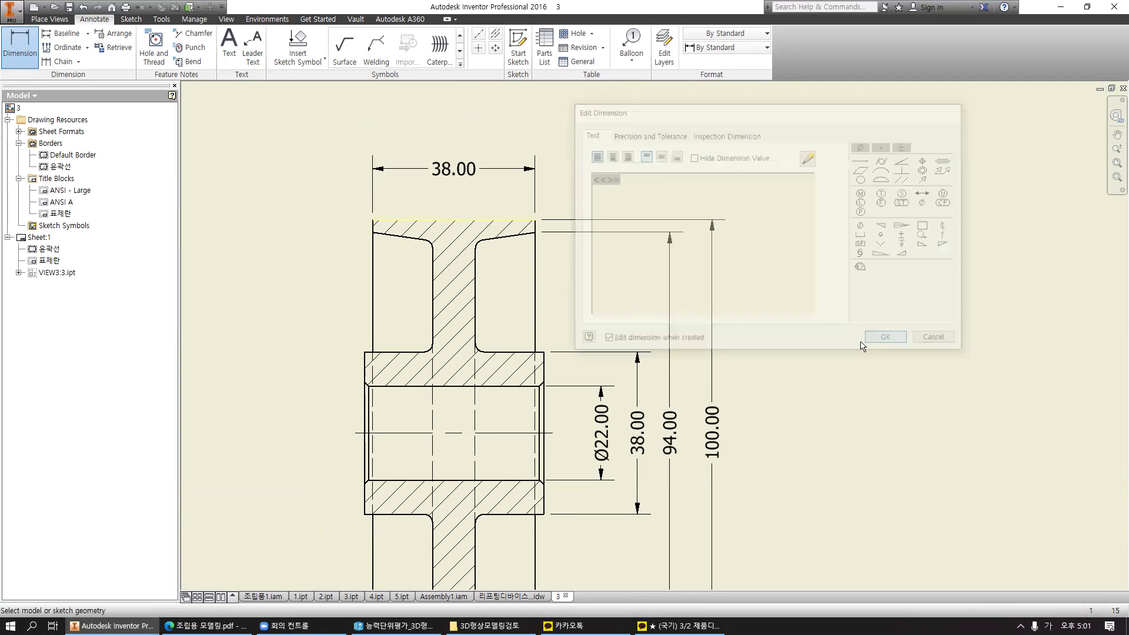
pyautogui.click(365, 351)
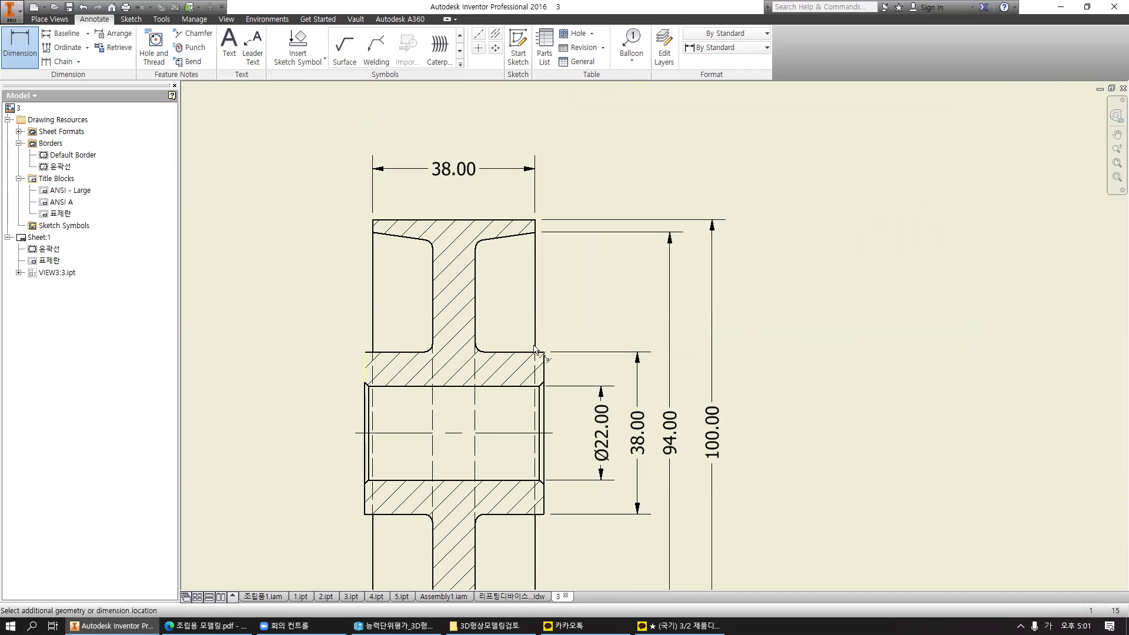
pyautogui.click(543, 352)
pyautogui.click(528, 147)
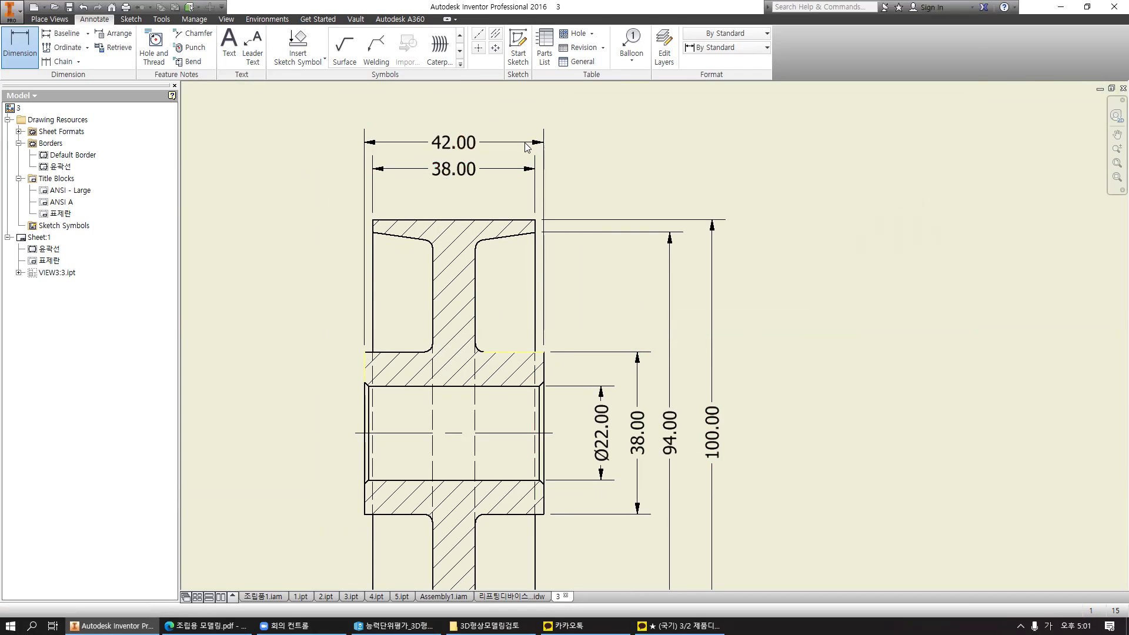
pyautogui.click(889, 341)
# Dimension the web's thickness between the rim and the rim-width dimension, keeping the default text.
pyautogui.click(435, 297)
pyautogui.click(465, 284)
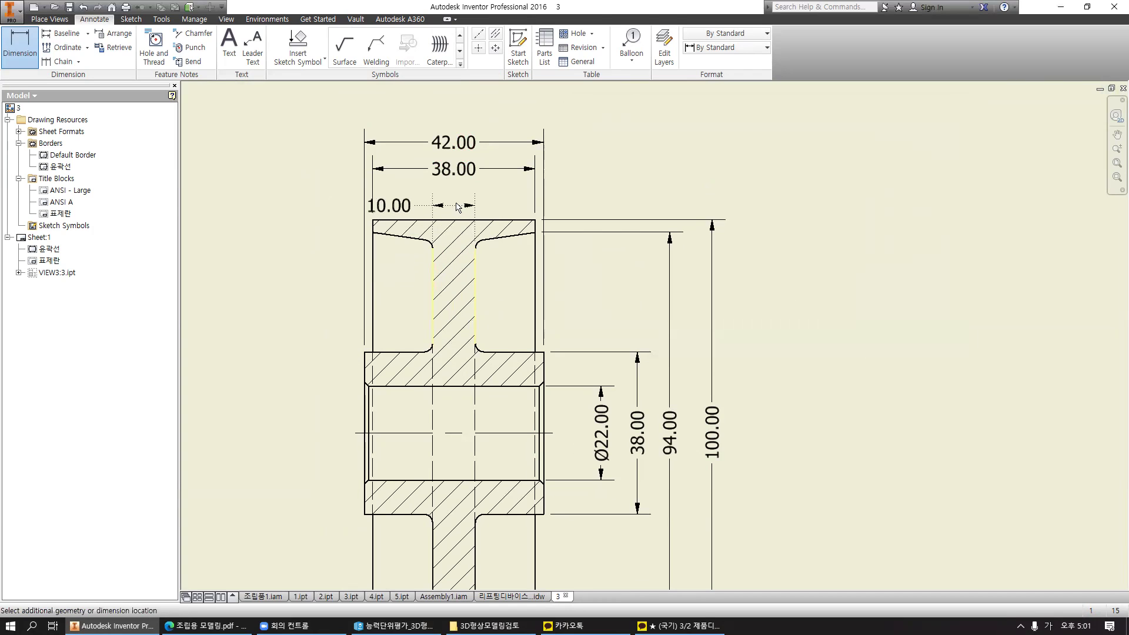
pyautogui.click(461, 199)
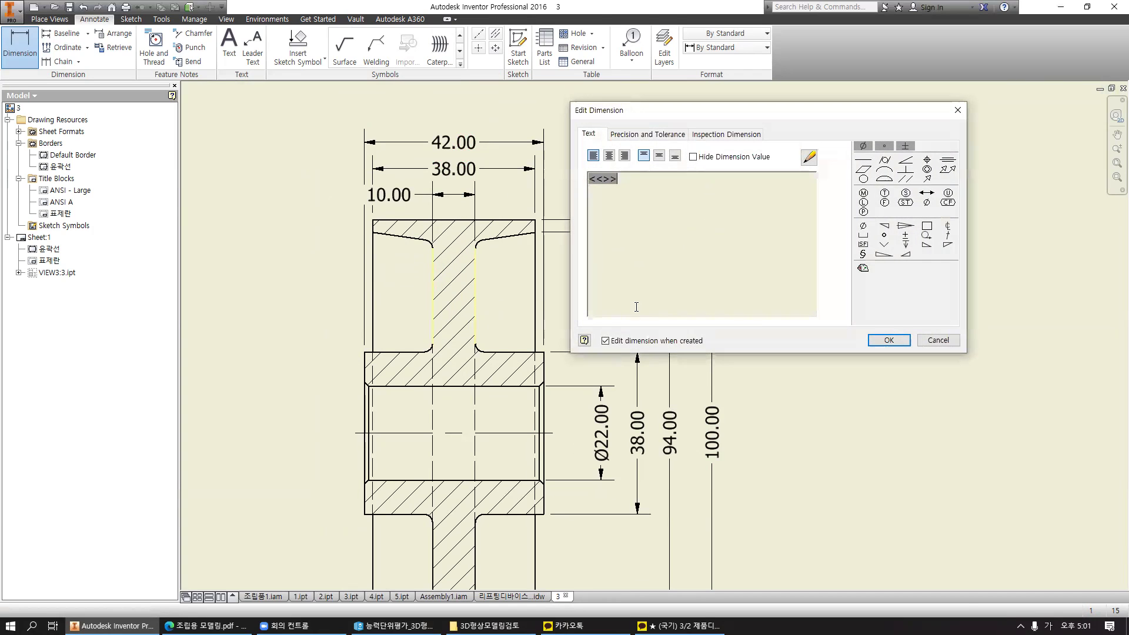
pyautogui.click(889, 342)
pyautogui.moveTo(801, 347); pyautogui.dragTo(816, 281, button='middle')
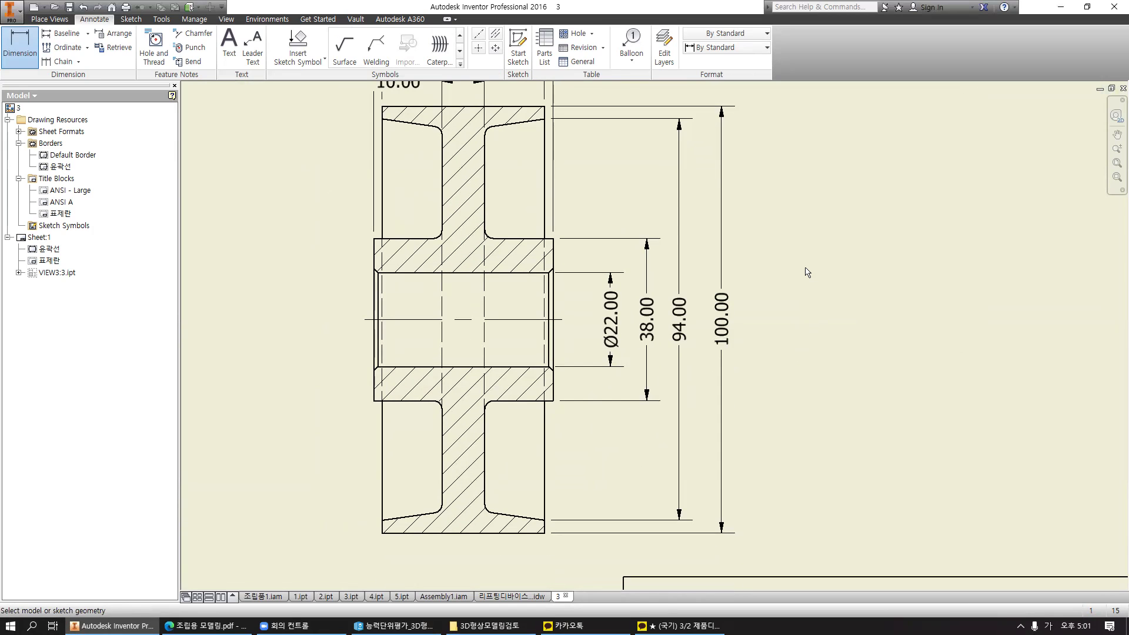
pyautogui.moveTo(676, 202); pyautogui.dragTo(776, 287, button='middle')
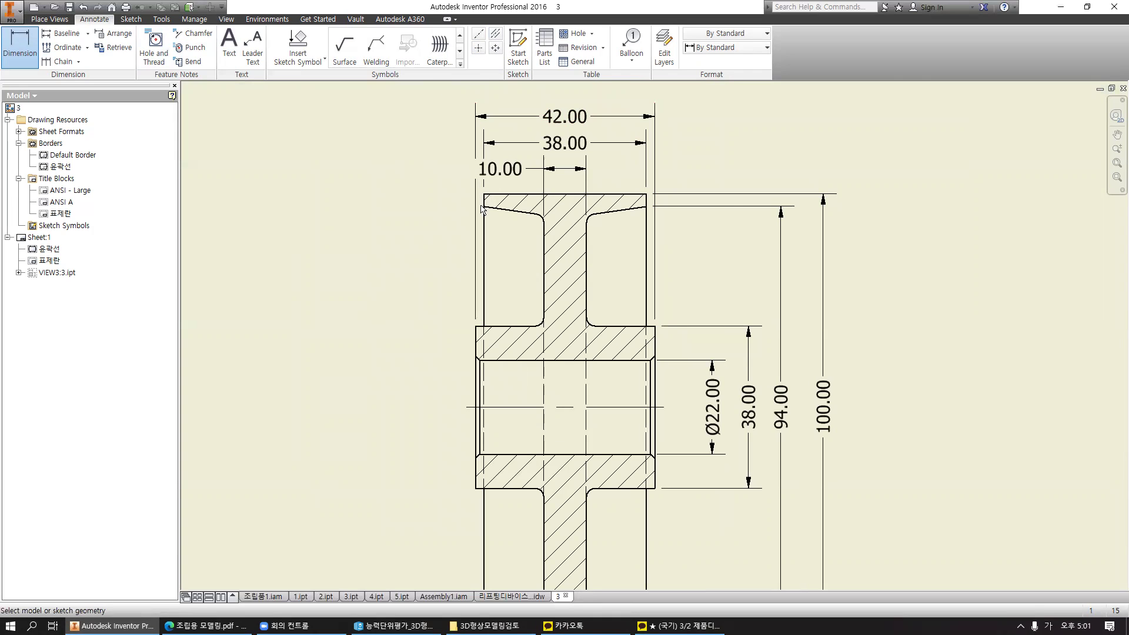
# Dimension the rim's edge thickness on the wheel's left side, from the outer surface to the taper's outer end, keeping the default text.
pyautogui.scroll(5, 485, 206)
pyautogui.click(481, 180)
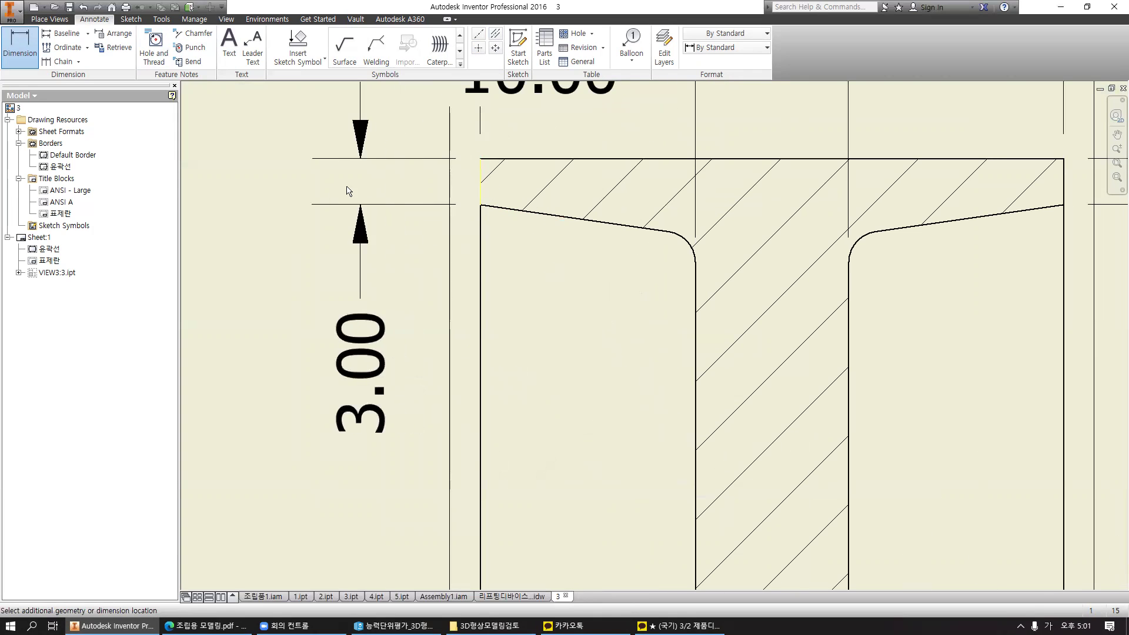
pyautogui.scroll(-4, 353, 197)
pyautogui.click(370, 198)
pyautogui.click(887, 338)
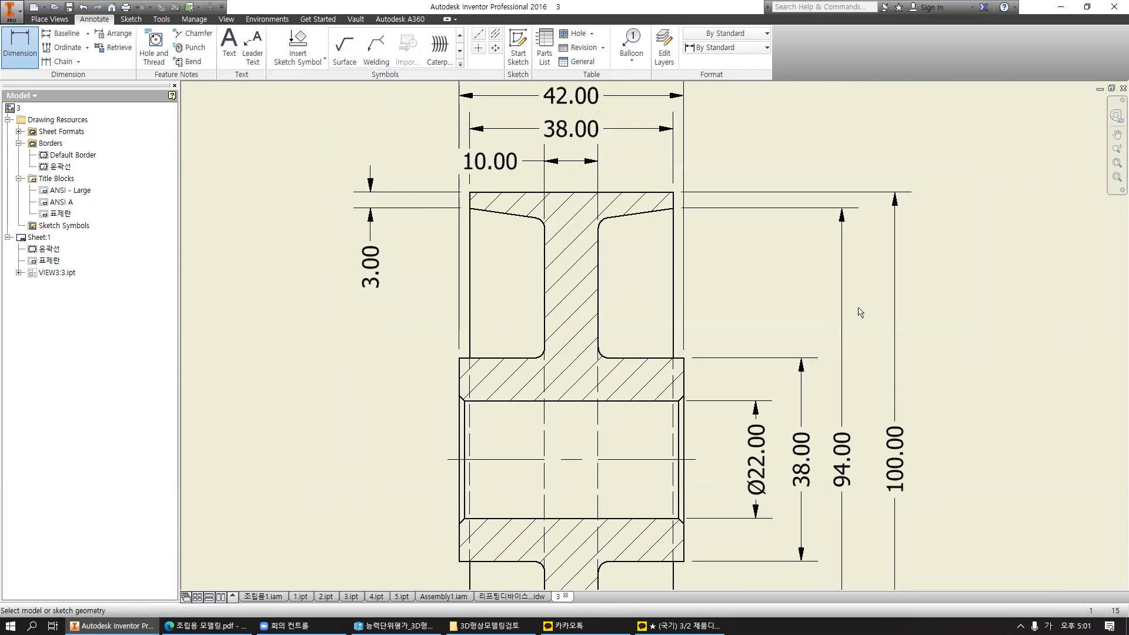
pyautogui.moveTo(864, 322); pyautogui.dragTo(837, 302, button='middle')
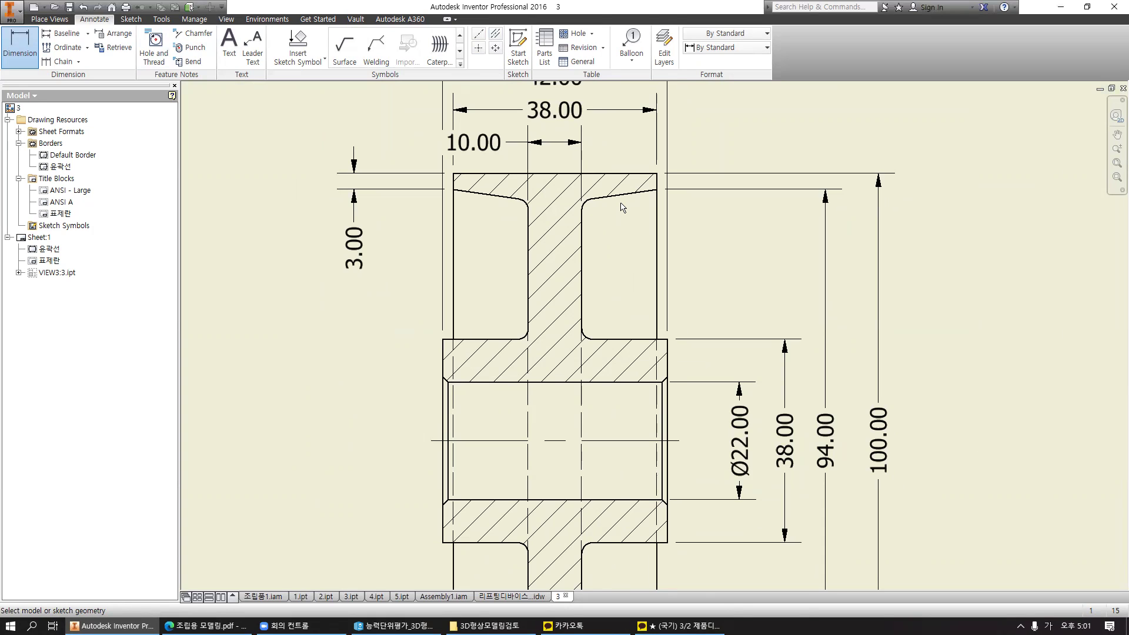
pyautogui.scroll(5, 622, 207)
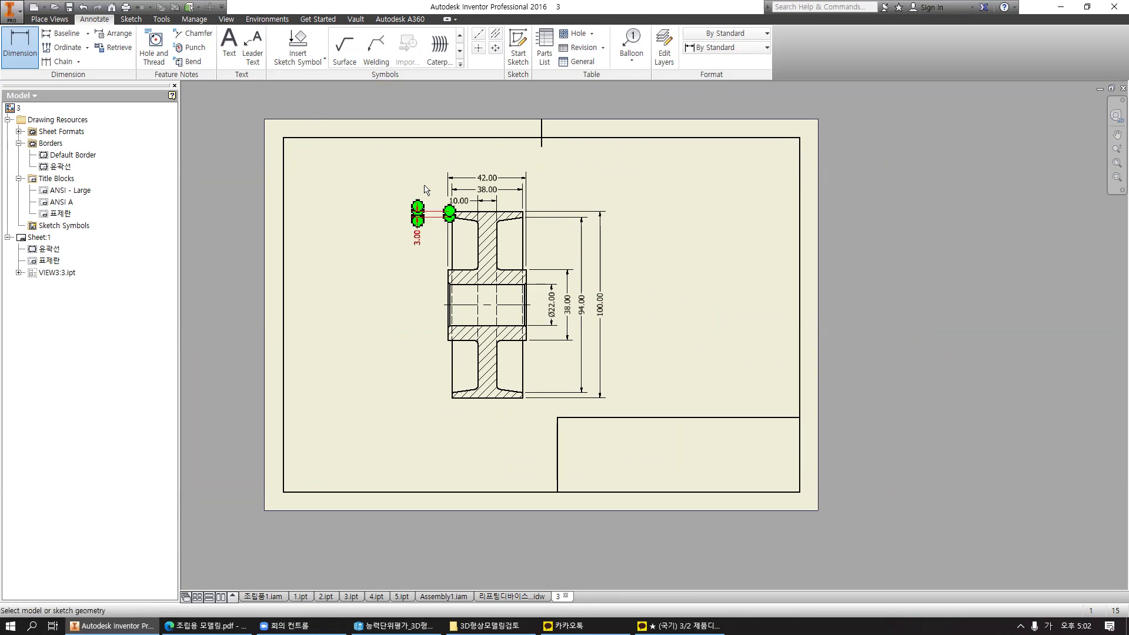
# In the Default - mm (ANSI) dimension style, set linear and angular precision to 0 and enable leading zeros for both.
pyautogui.click(193, 19)
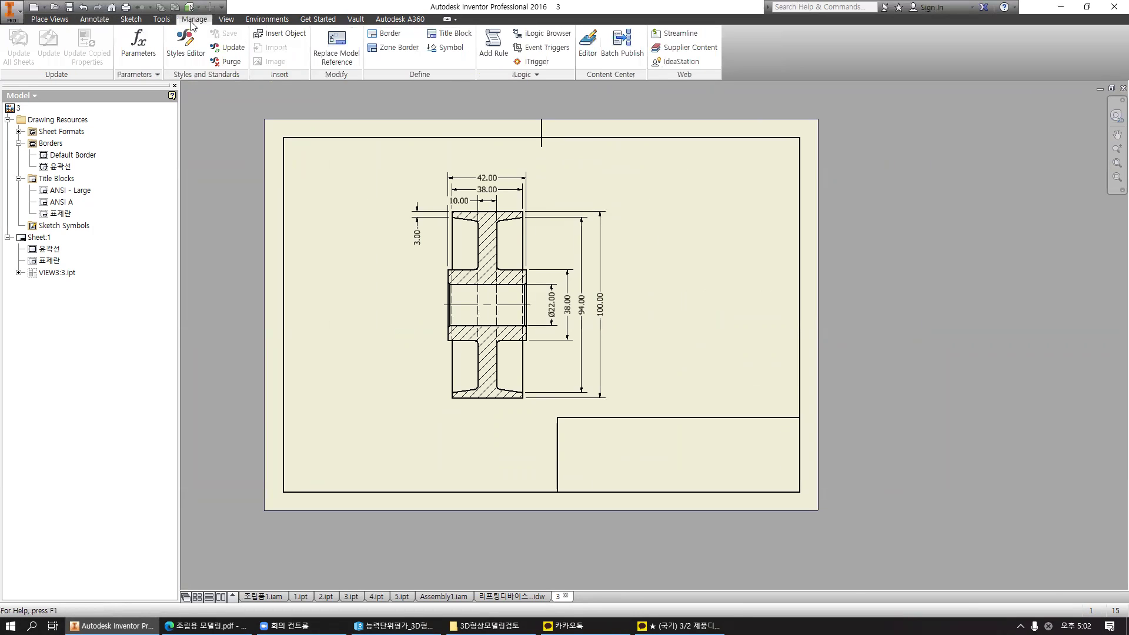
pyautogui.click(189, 59)
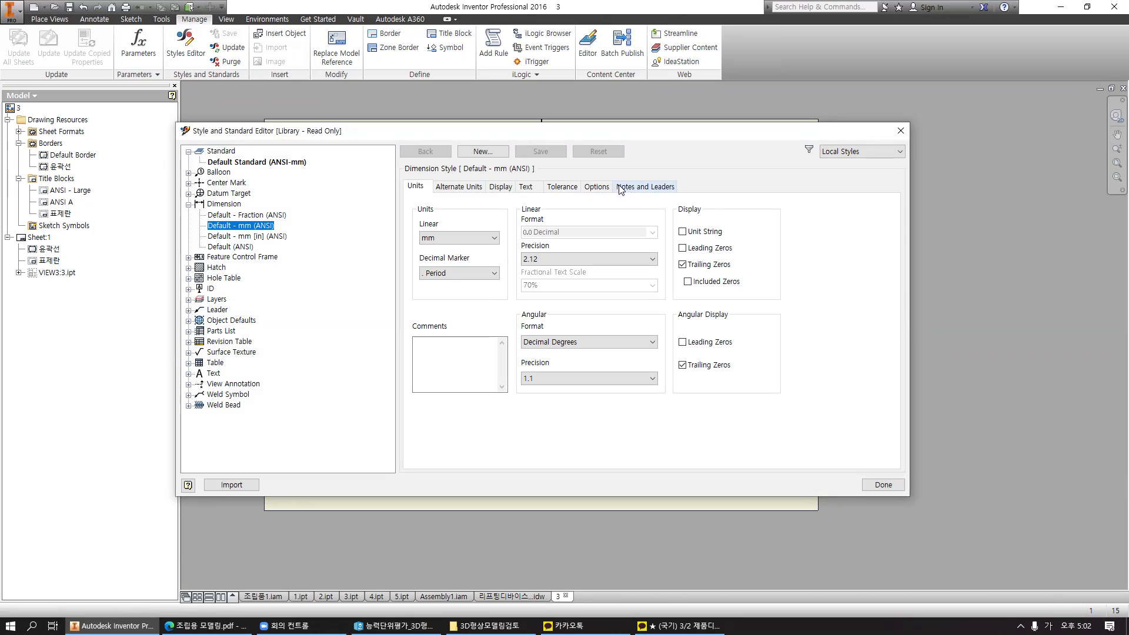
pyautogui.click(591, 260)
pyautogui.click(590, 272)
pyautogui.click(682, 247)
pyautogui.click(682, 343)
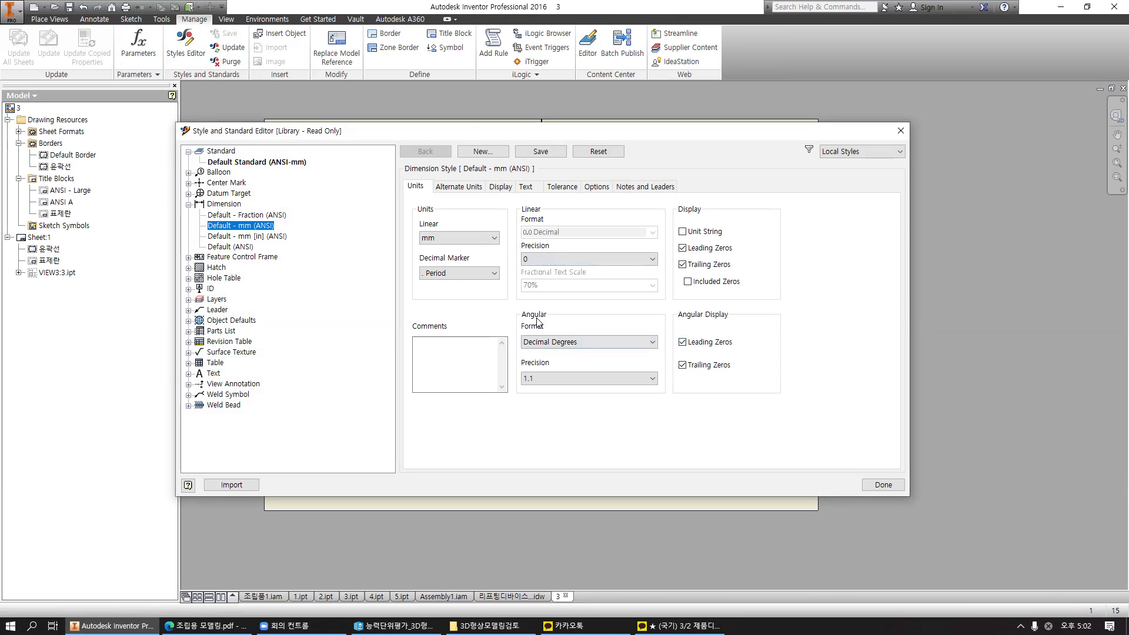
pyautogui.click(611, 379)
pyautogui.click(606, 390)
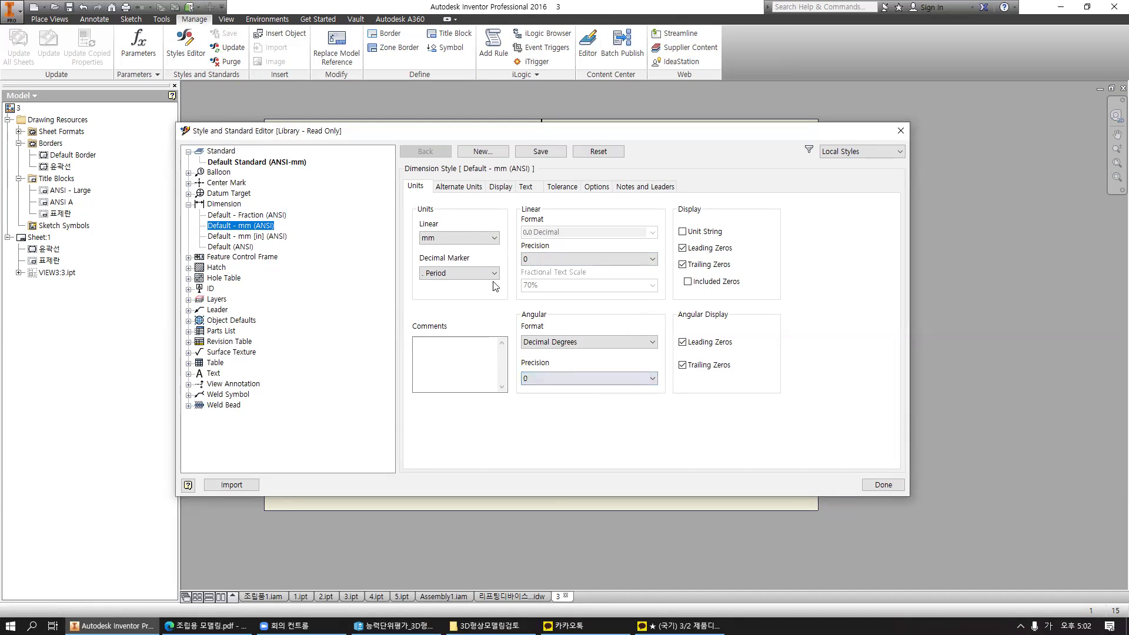
# Set the dimension style's extension line overshoot to 2 mm and its gap to 0.5 mm.
pyautogui.click(461, 187)
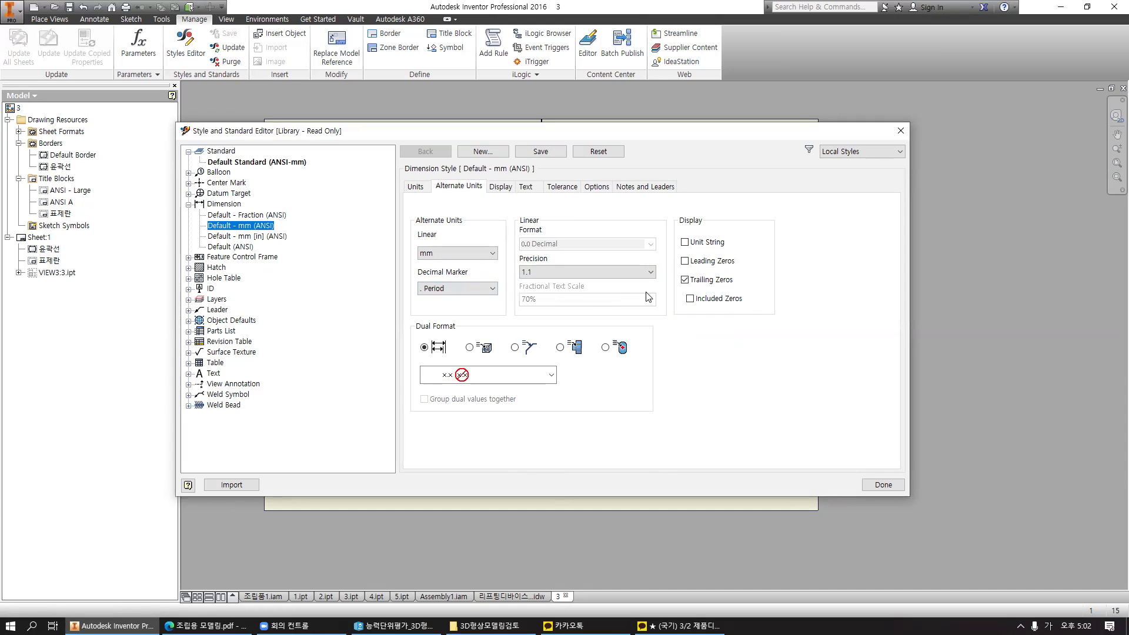
pyautogui.click(505, 187)
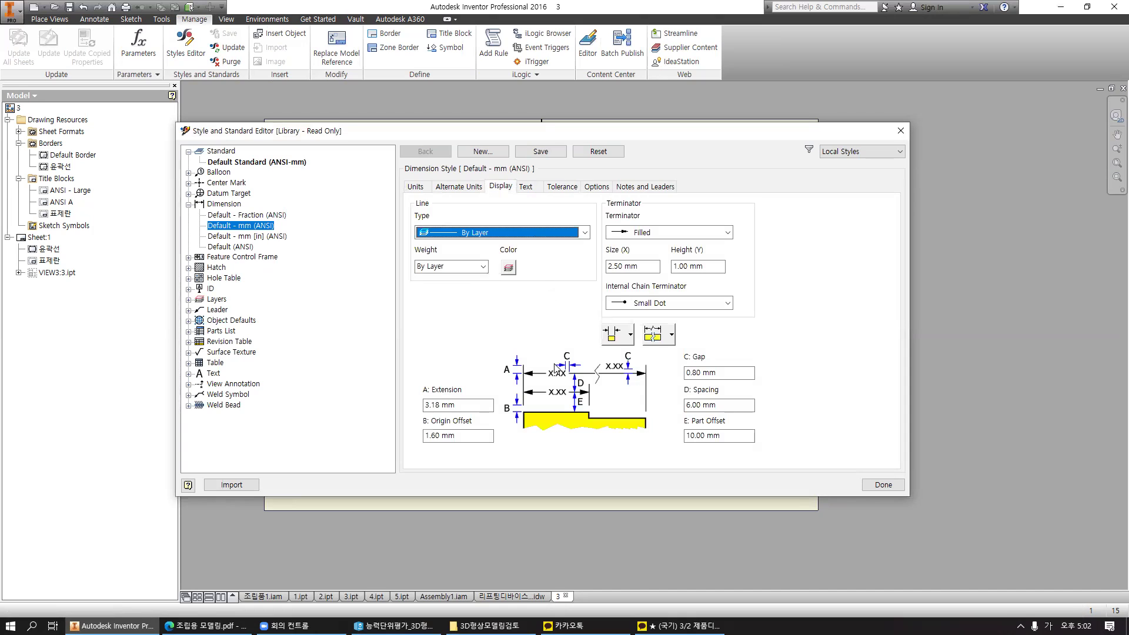
pyautogui.click(667, 338)
pyautogui.click(660, 355)
pyautogui.moveTo(467, 406); pyautogui.dragTo(317, 401)
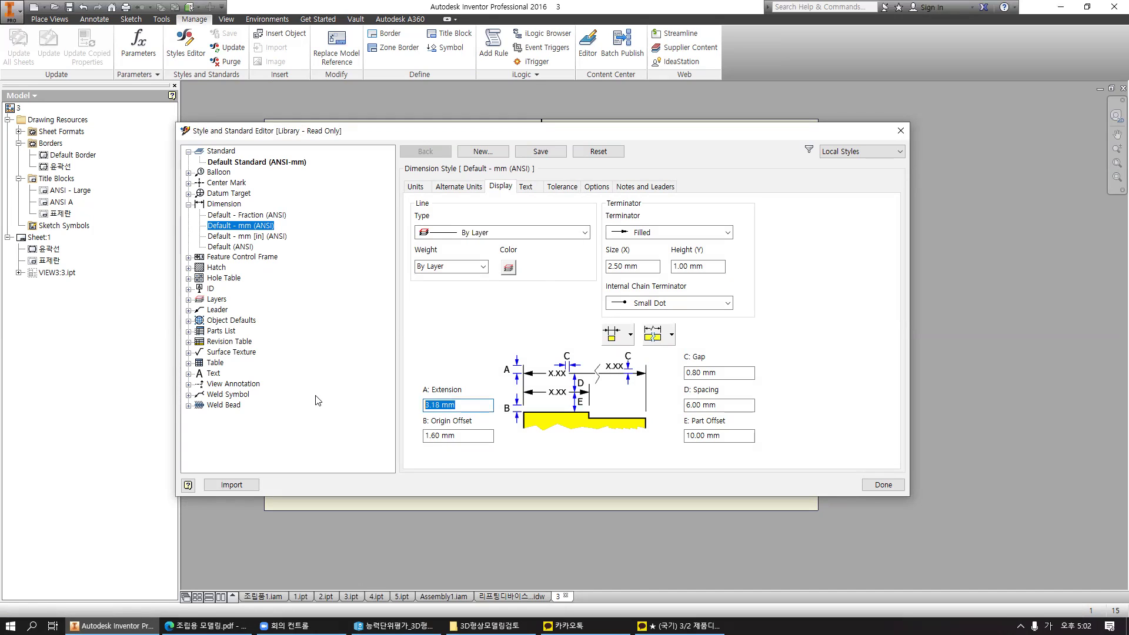
pyautogui.write('2')
pyautogui.moveTo(750, 373); pyautogui.dragTo(686, 373)
pyautogui.write('0.5')
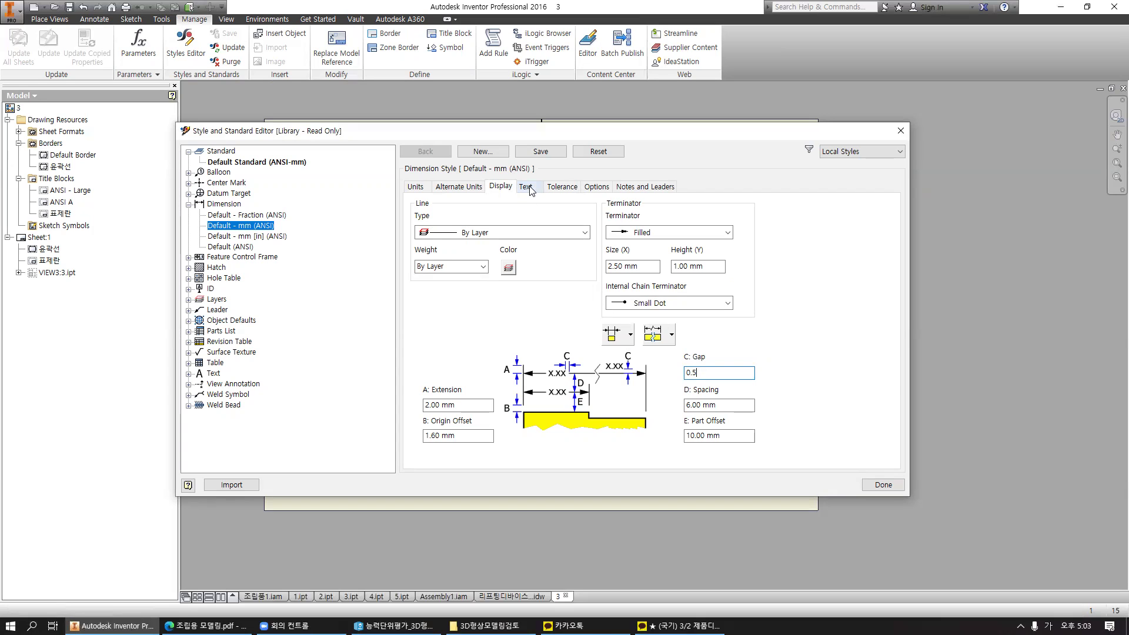
# Orient the style's linear dimension text parallel to and above the dimension line for horizontal, aligned and vertical dimensions.
pyautogui.click(527, 187)
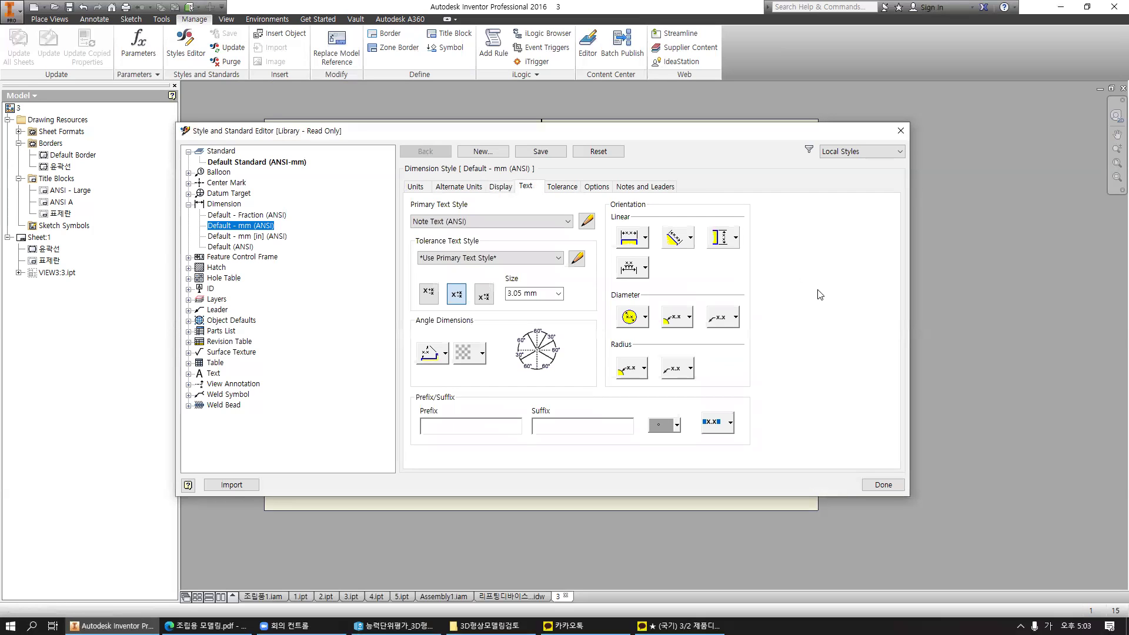
pyautogui.click(644, 240)
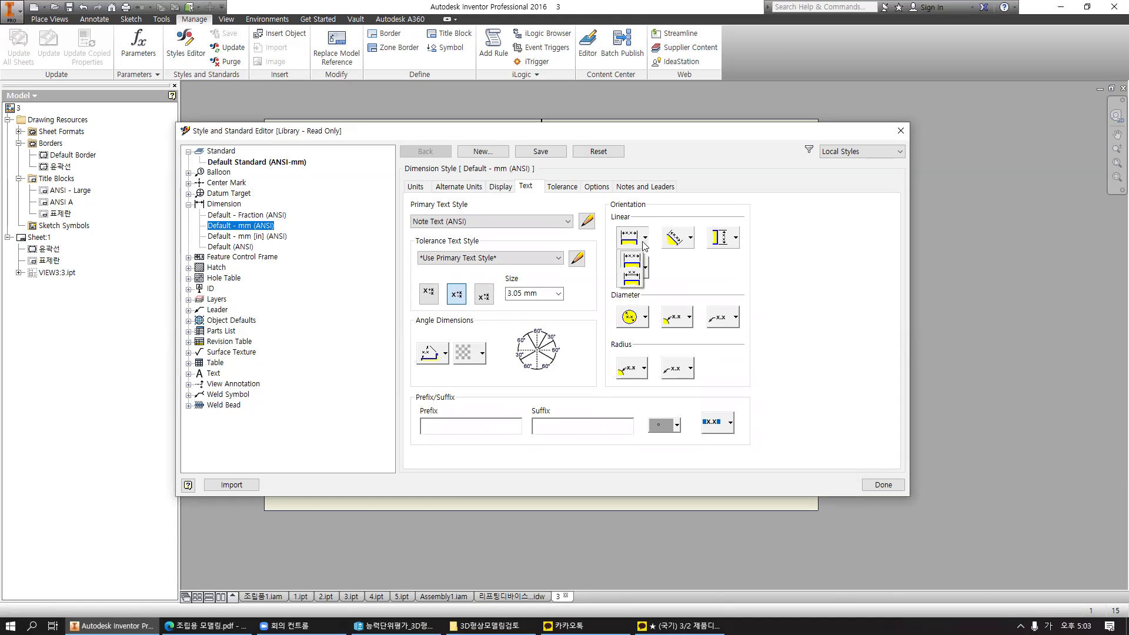
pyautogui.click(638, 278)
pyautogui.click(690, 238)
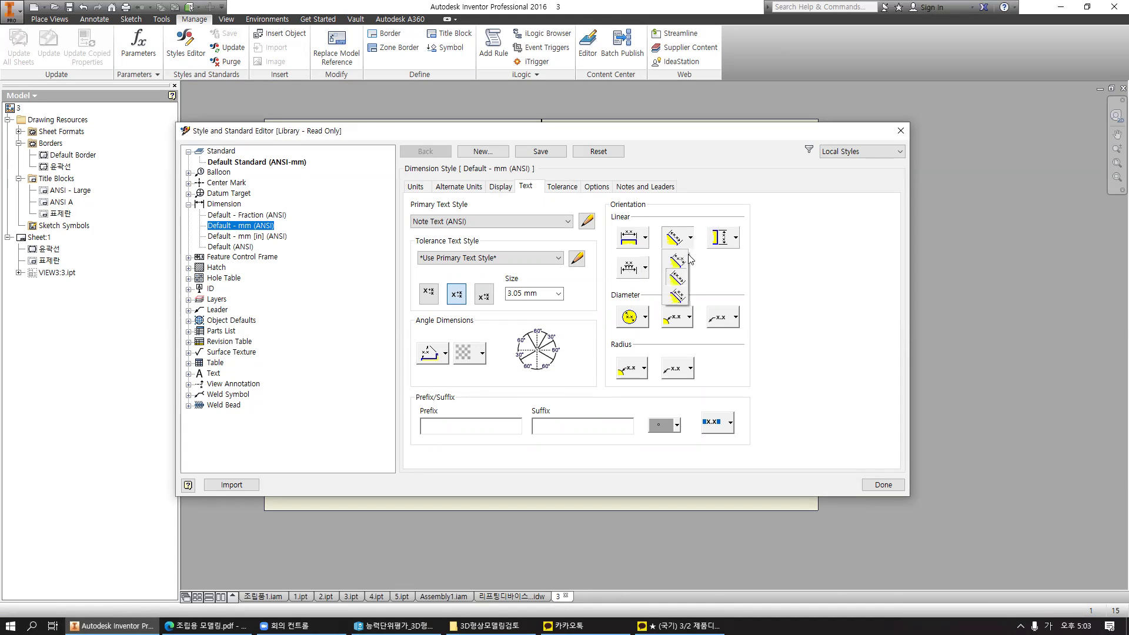
pyautogui.click(683, 264)
pyautogui.click(735, 238)
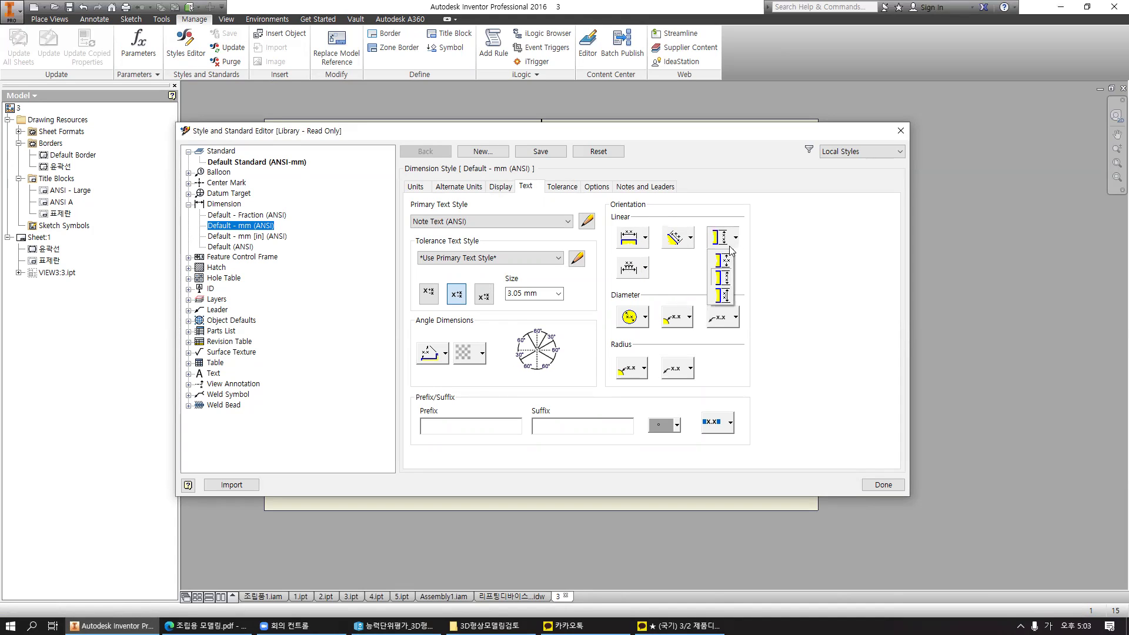
pyautogui.click(723, 295)
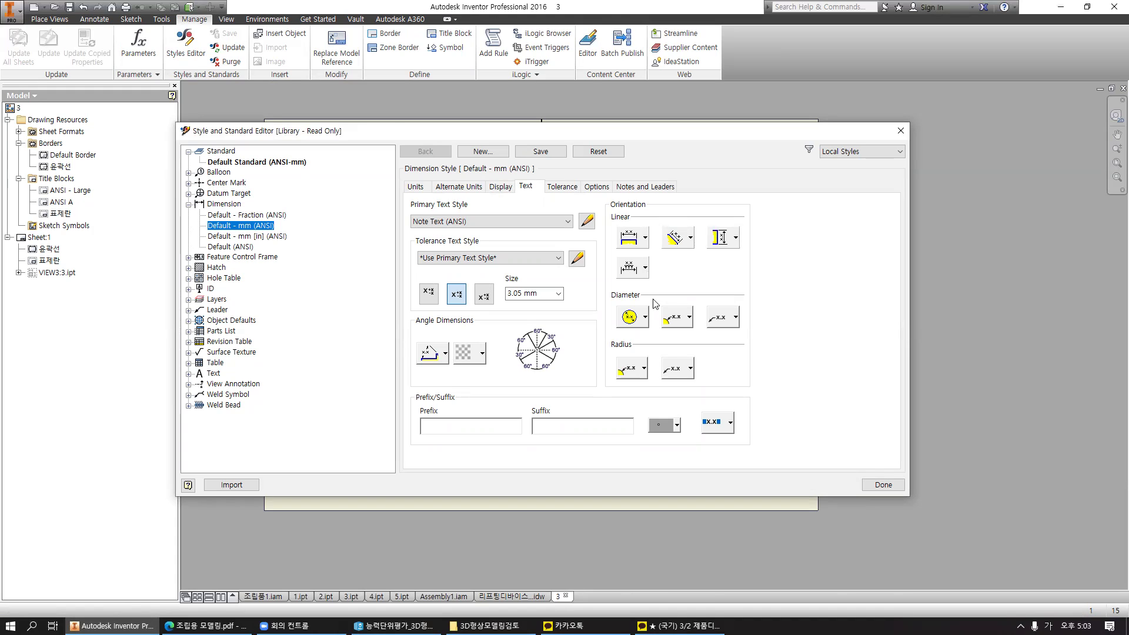
# Set the style's diameter text to aligned above the line, aligned along the leader, and above the leader shoulder.
pyautogui.click(645, 317)
pyautogui.click(639, 379)
pyautogui.click(689, 317)
pyautogui.click(684, 360)
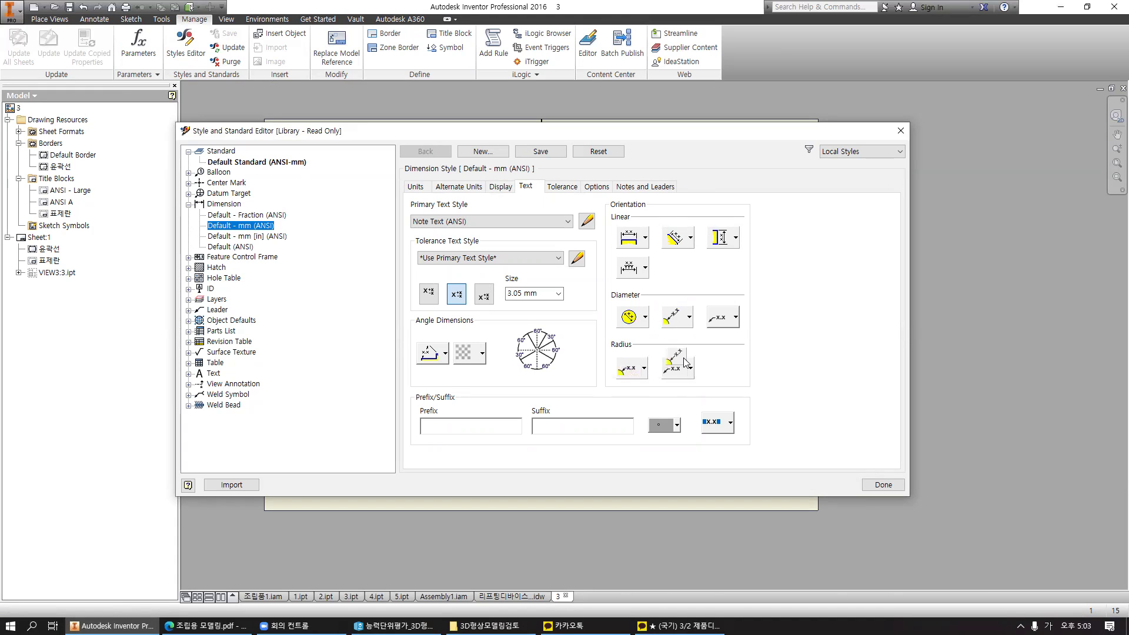
pyautogui.click(736, 317)
pyautogui.click(721, 356)
# Set the style's radius text to aligned and above the leader shoulder, and make angle dimension text follow the dimension arc.
pyautogui.click(644, 368)
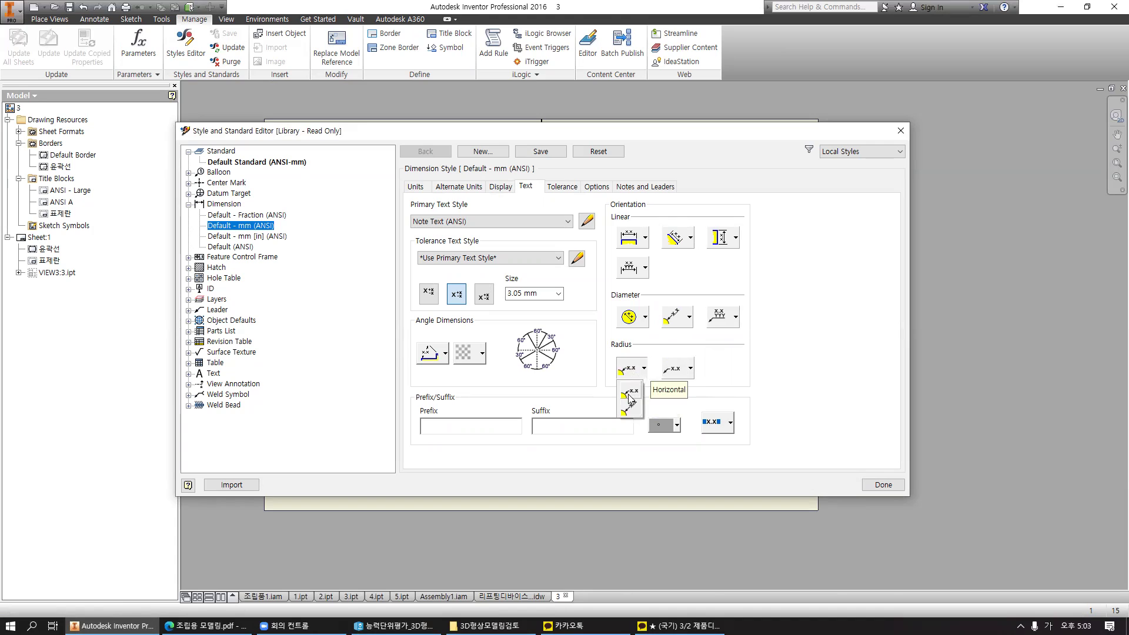
pyautogui.click(630, 399)
pyautogui.click(691, 368)
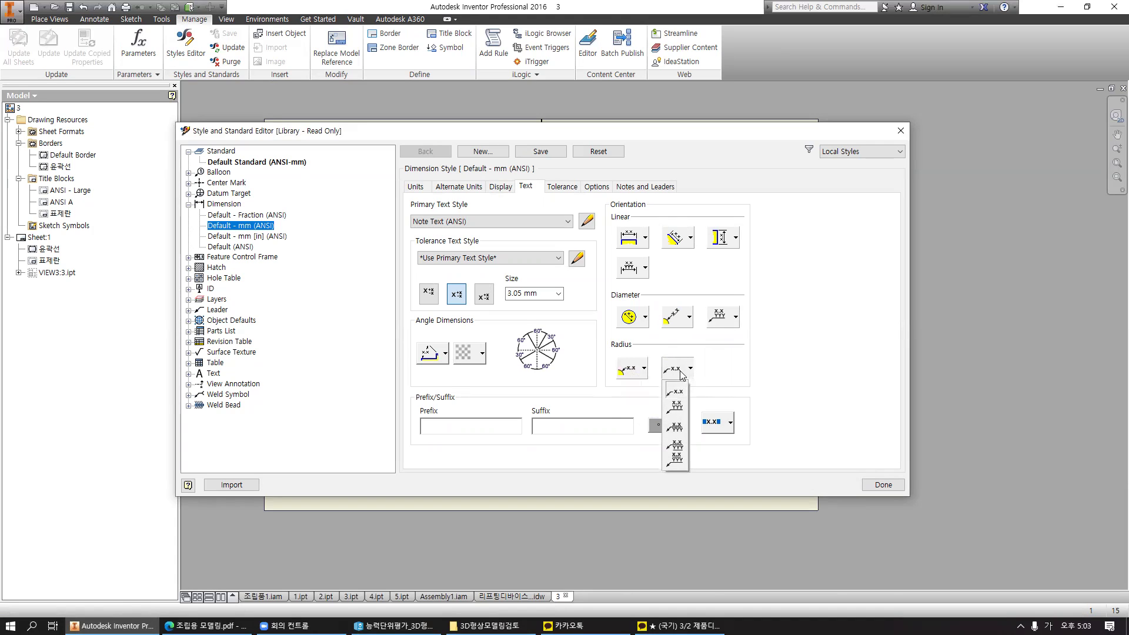
pyautogui.click(678, 411)
pyautogui.click(641, 372)
pyautogui.click(631, 407)
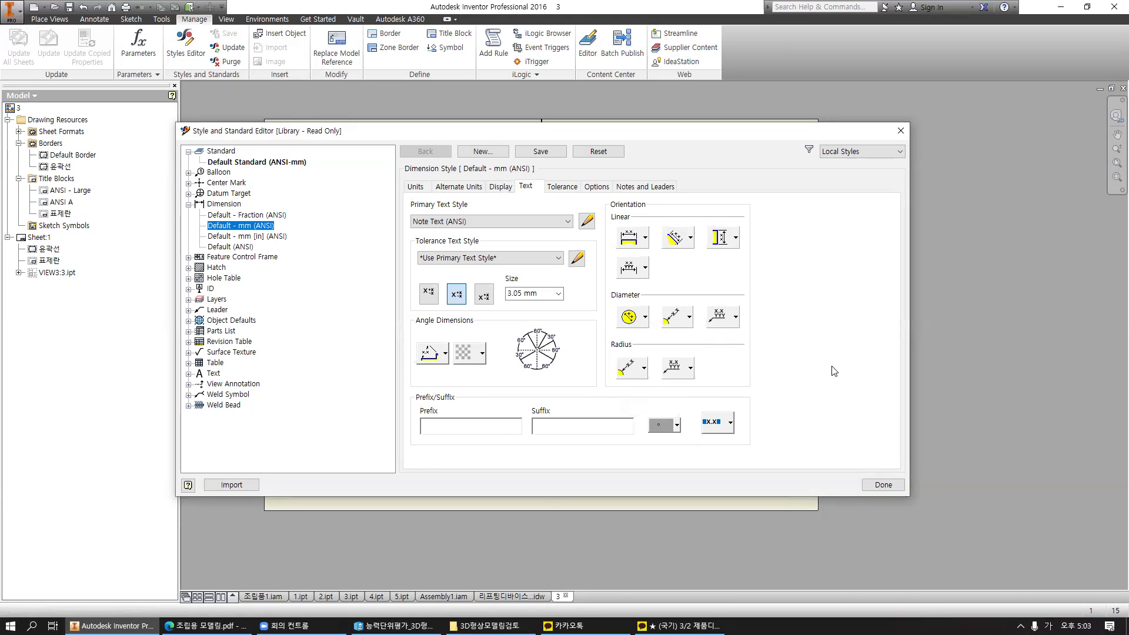
pyautogui.click(445, 353)
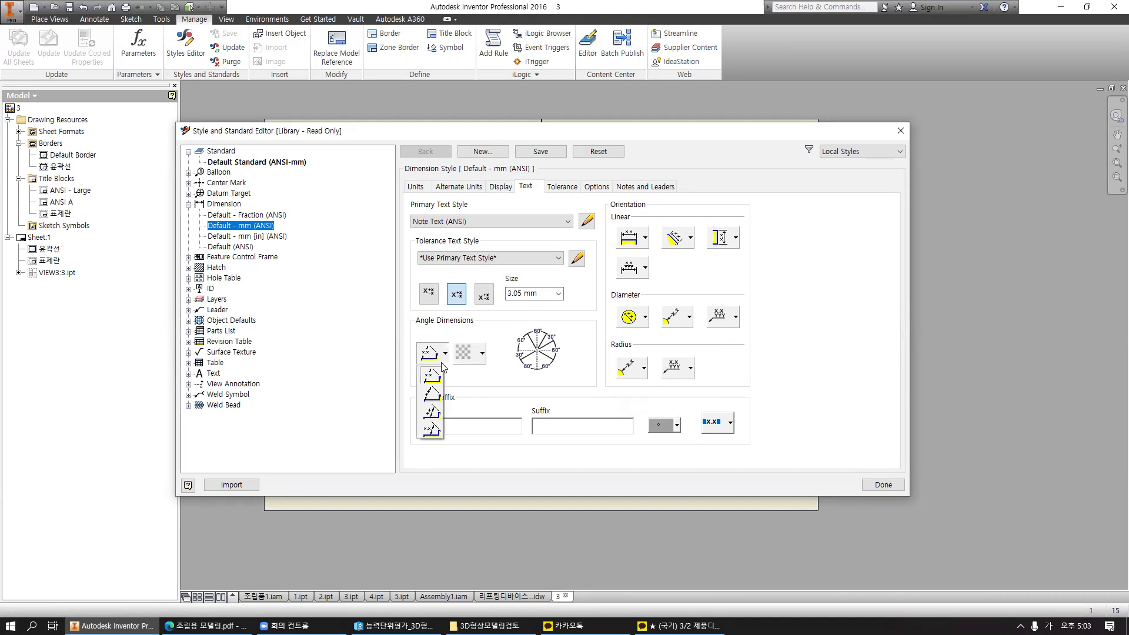
pyautogui.click(439, 411)
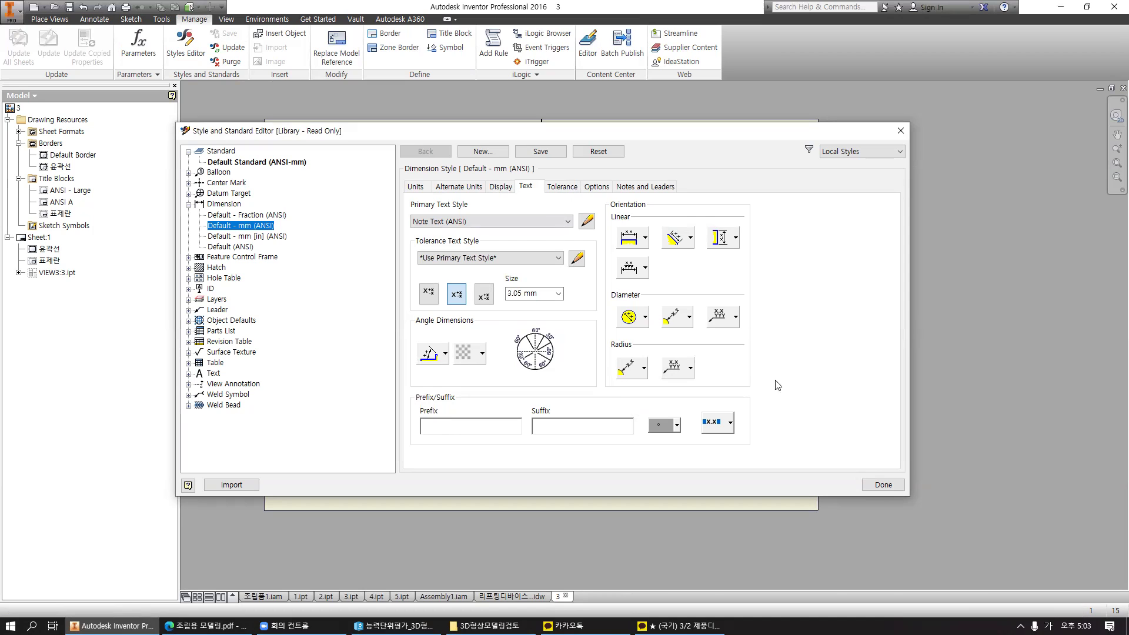
# Save the edited dimension style and close the style editor.
pyautogui.moveTo(674, 132); pyautogui.dragTo(814, 175)
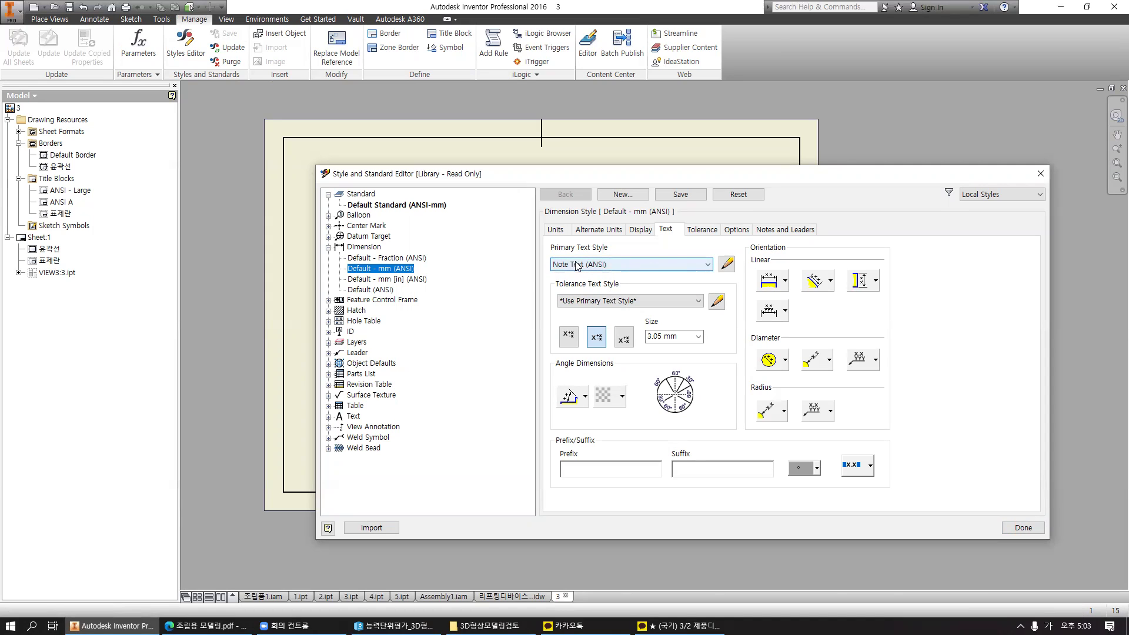
pyautogui.click(727, 265)
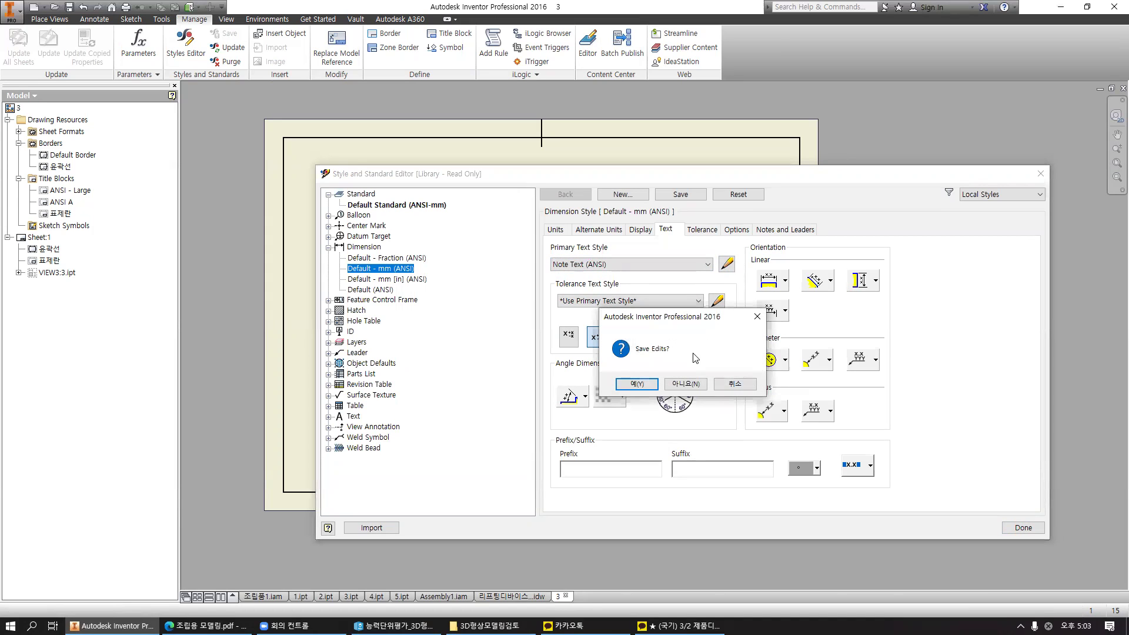
pyautogui.click(757, 316)
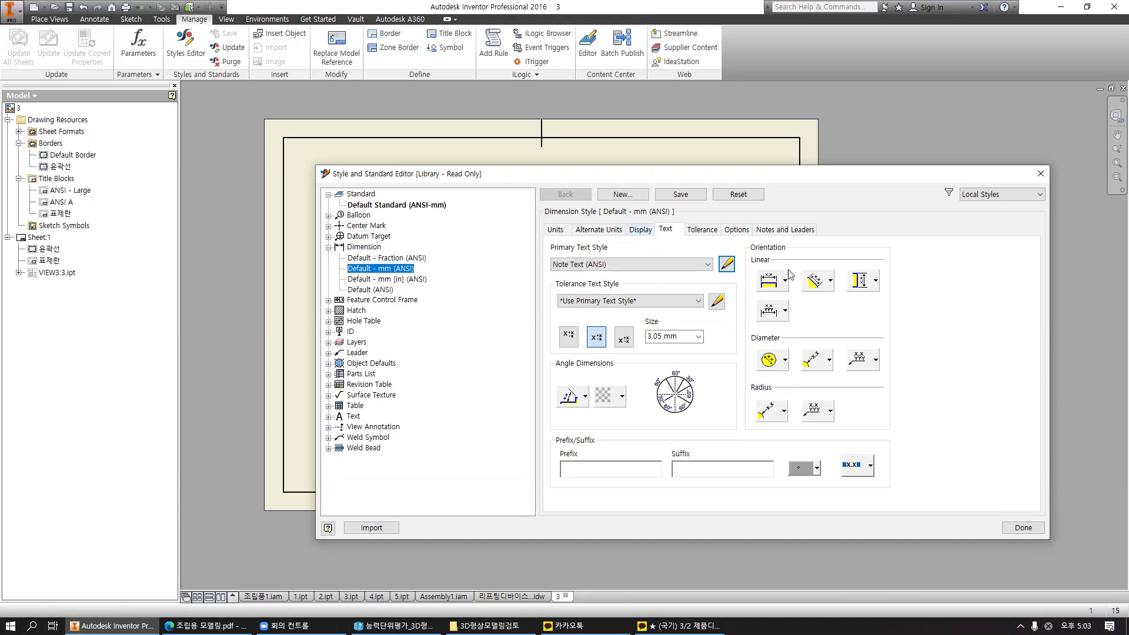
pyautogui.click(1023, 529)
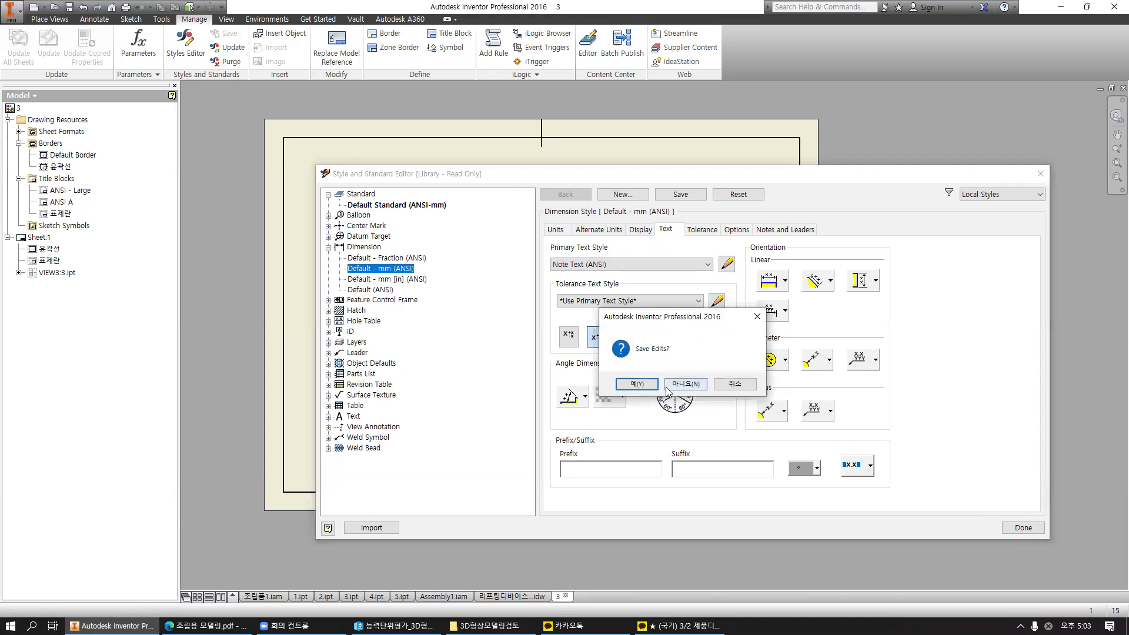
pyautogui.click(641, 387)
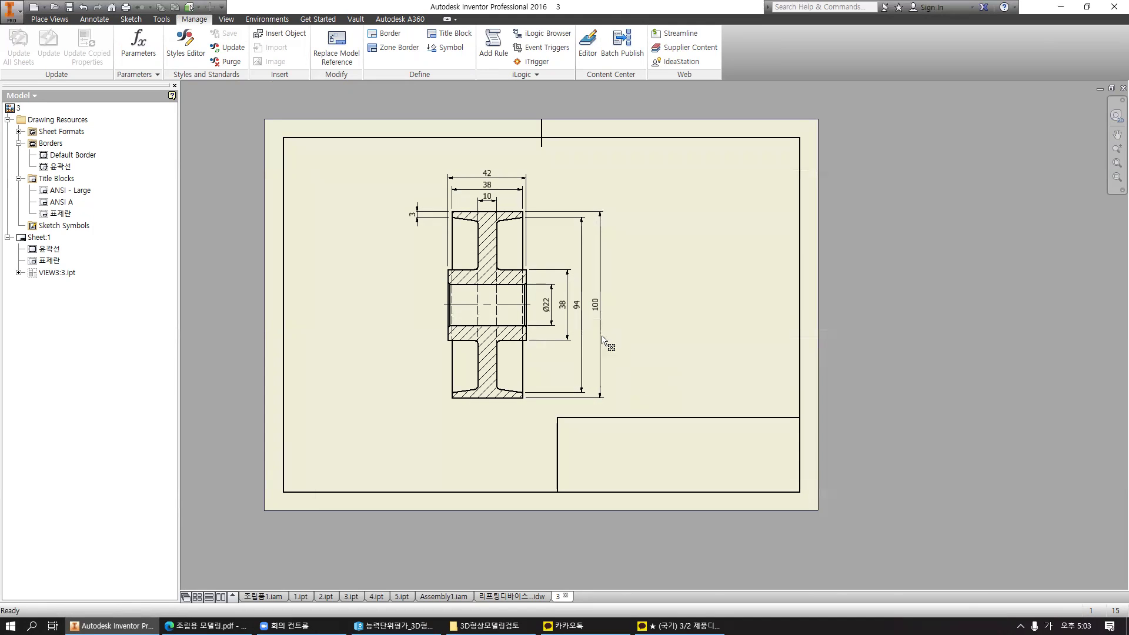
# Add a diameter symbol in front of the value of the hub's outer diameter dimension.
pyautogui.scroll(3, 594, 327)
pyautogui.moveTo(590, 319)
pyautogui.mouseDown(button='middle')
pyautogui.moveTo(675, 339)
pyautogui.moveTo(612, 341)
pyautogui.moveTo(610, 359)
pyautogui.mouseUp(button='middle')
pyautogui.click(596, 365)
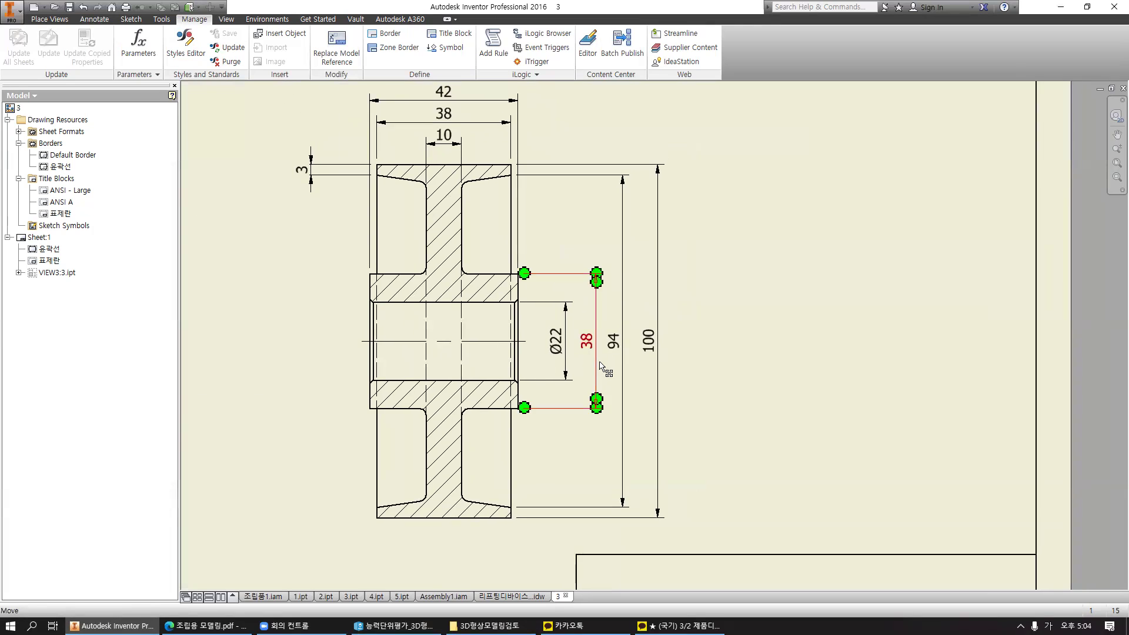
pyautogui.scroll(4, 597, 353)
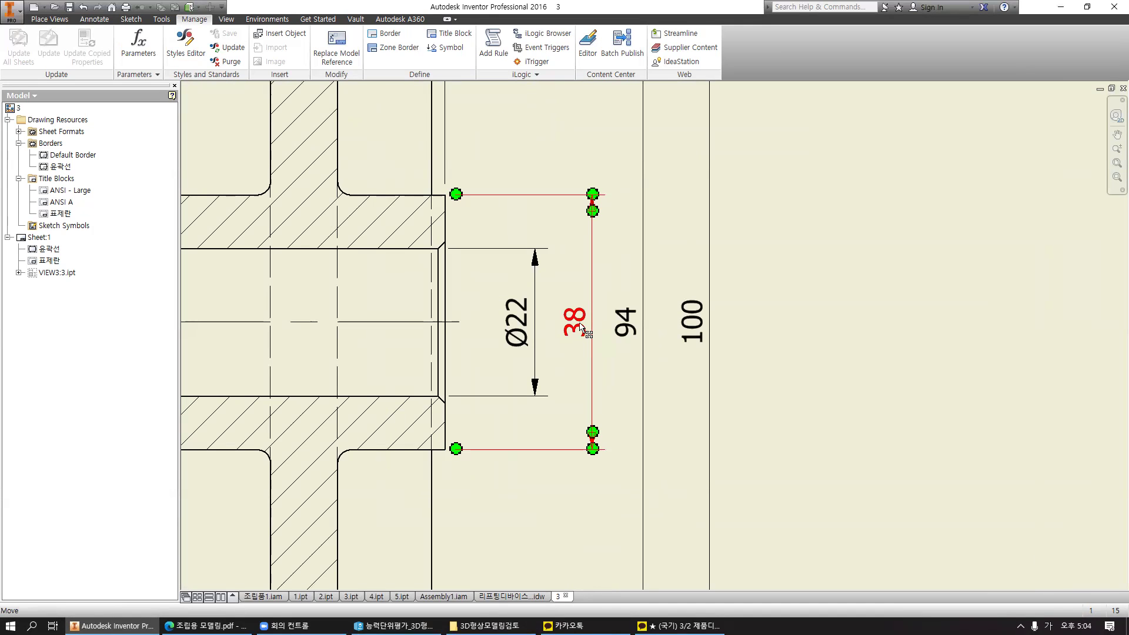
pyautogui.doubleClick(580, 327)
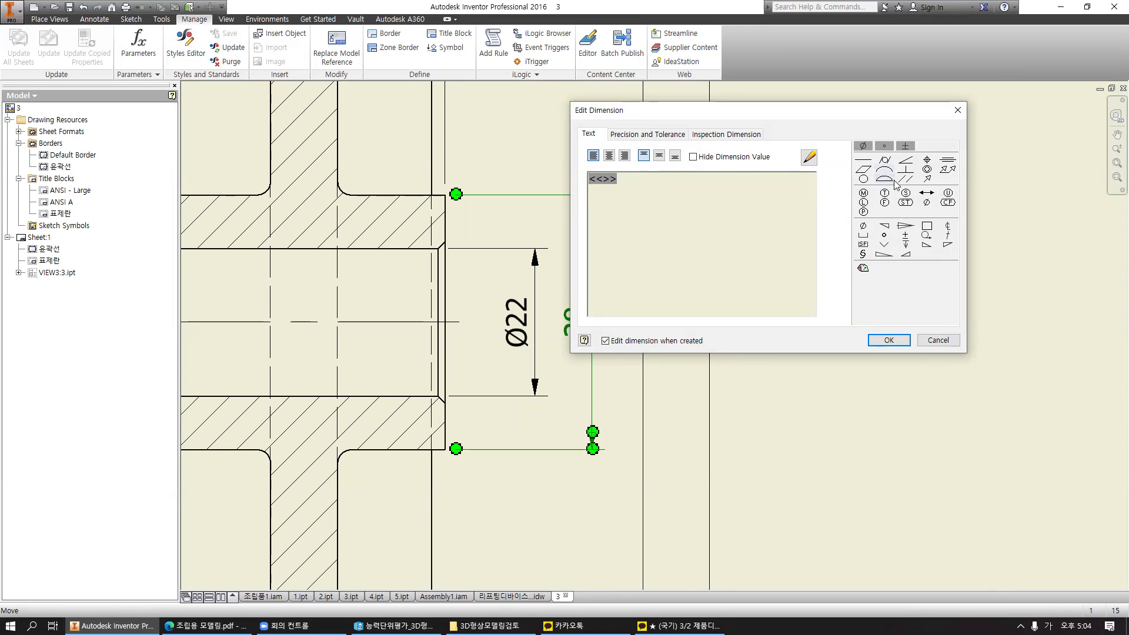
pyautogui.click(864, 146)
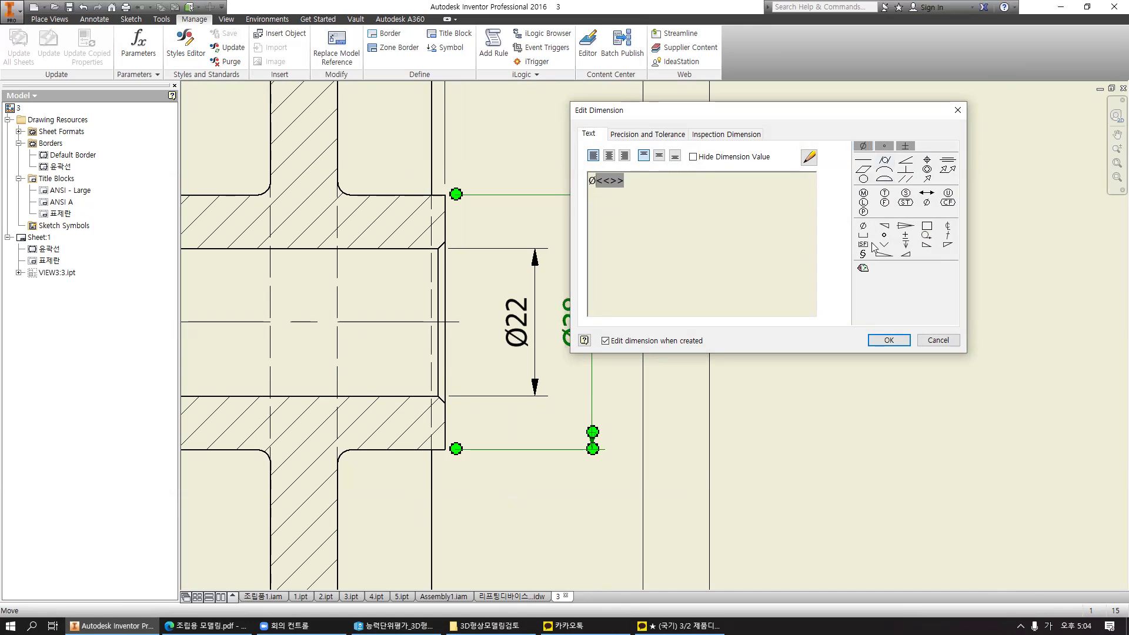
pyautogui.click(886, 341)
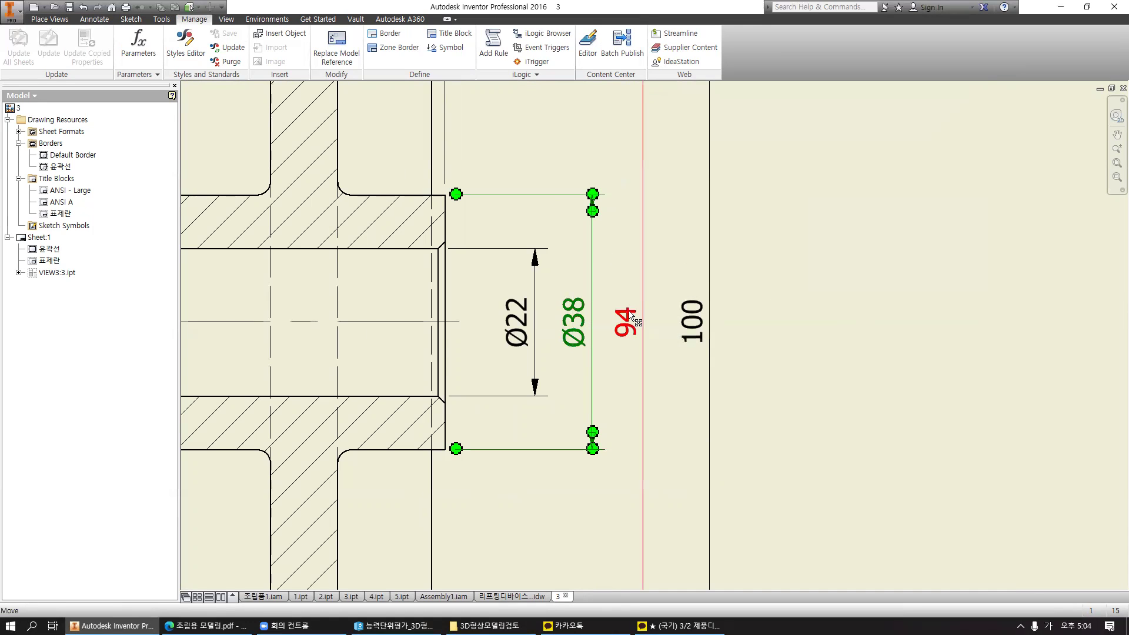
# Add a diameter symbol in front of the value of the rim's inner diameter dimension.
pyautogui.doubleClick(631, 319)
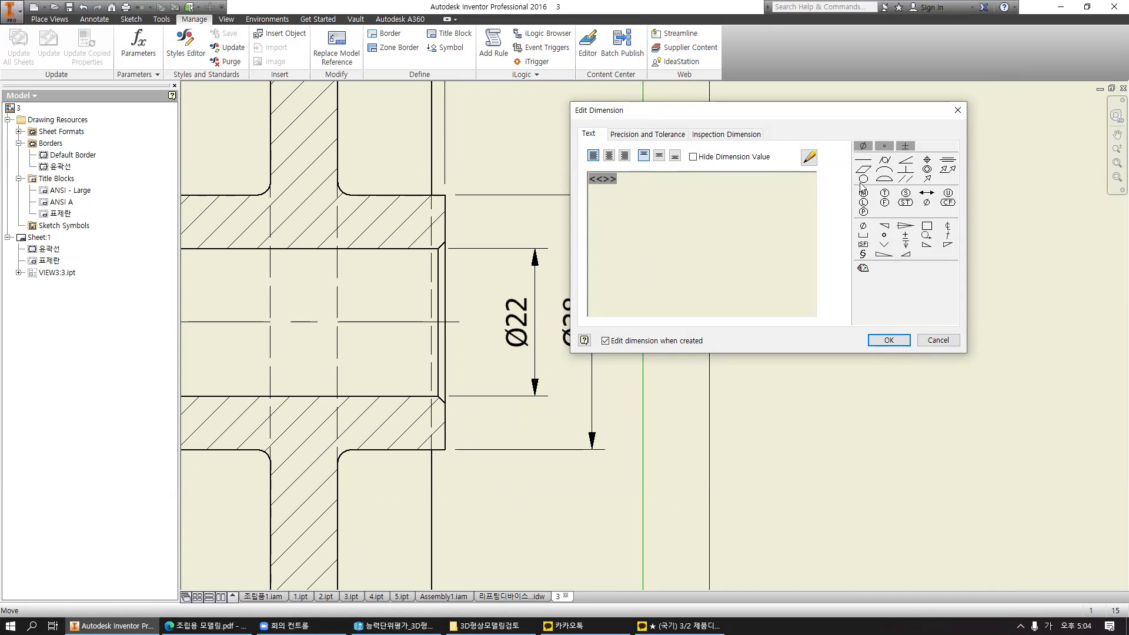
pyautogui.click(862, 146)
pyautogui.click(889, 340)
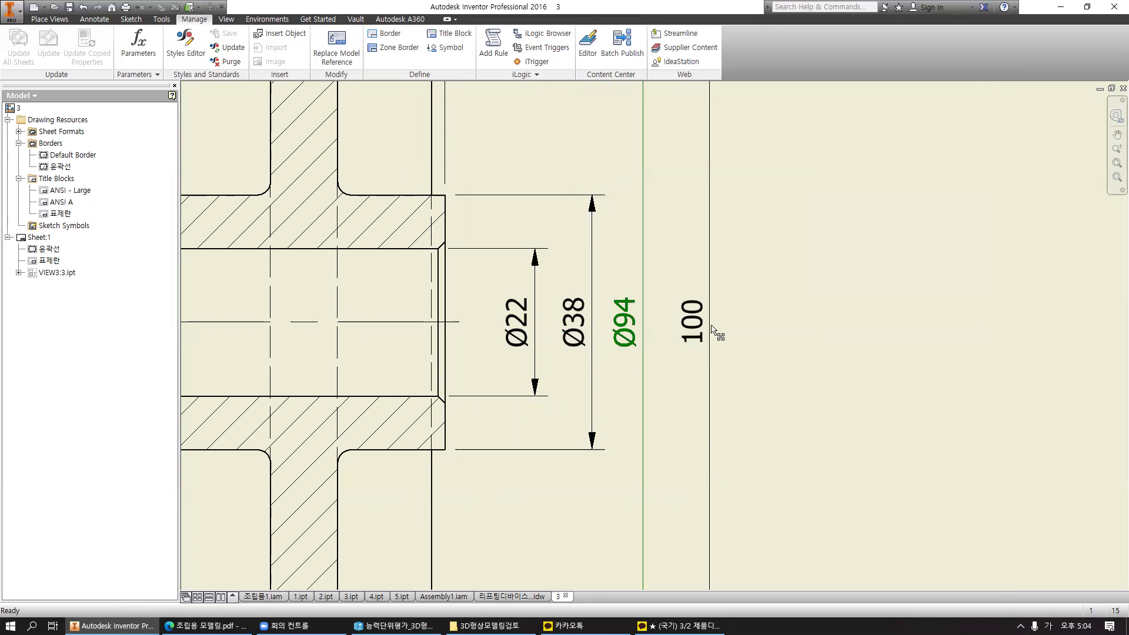
# Add a diameter symbol in front of the value of the rim's outer diameter dimension.
pyautogui.click(694, 327)
pyautogui.doubleClick(694, 326)
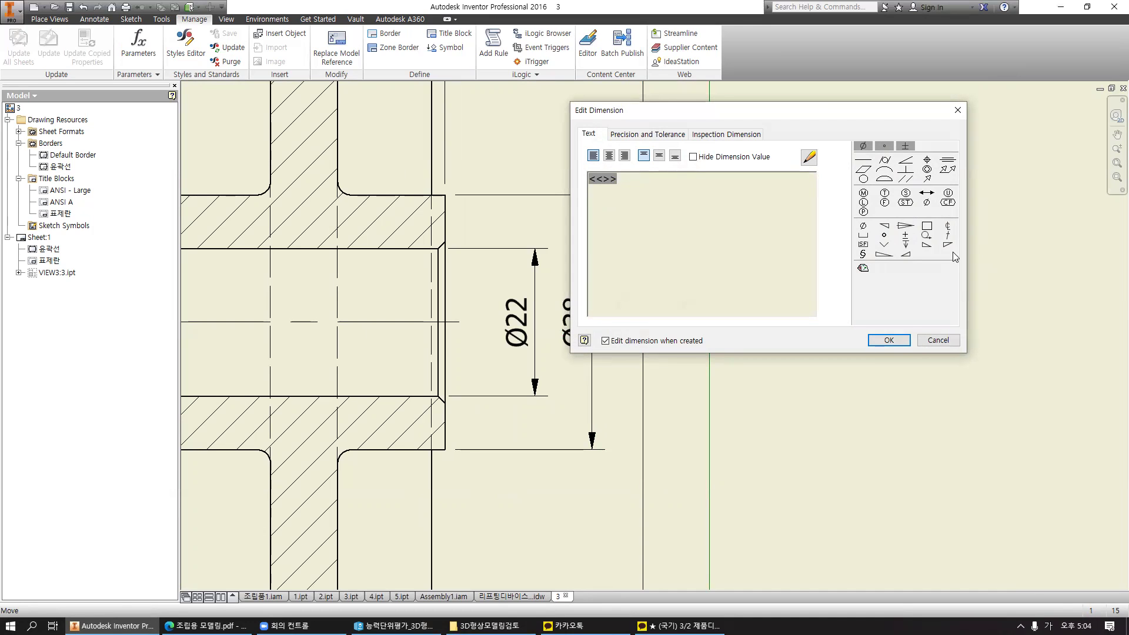
pyautogui.click(863, 146)
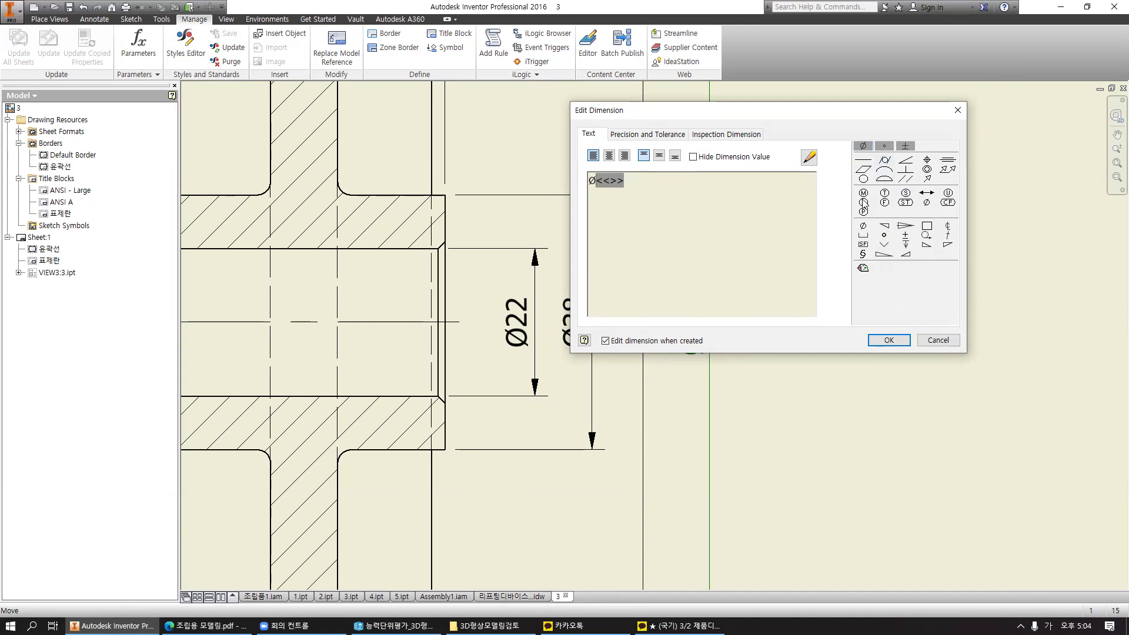
pyautogui.click(888, 339)
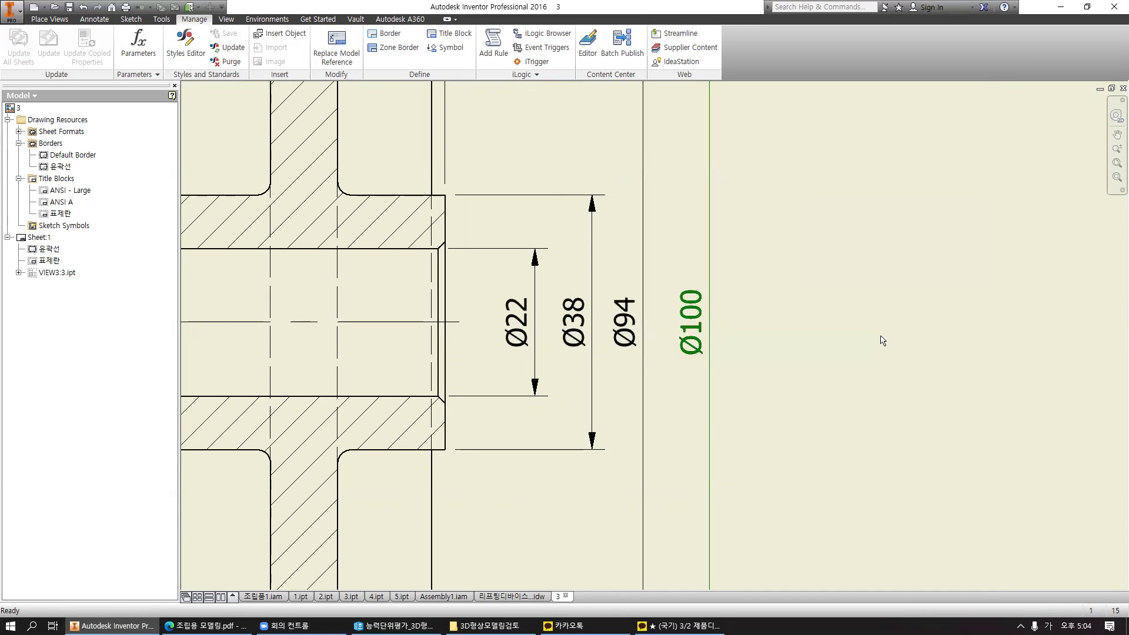
pyautogui.click(532, 330)
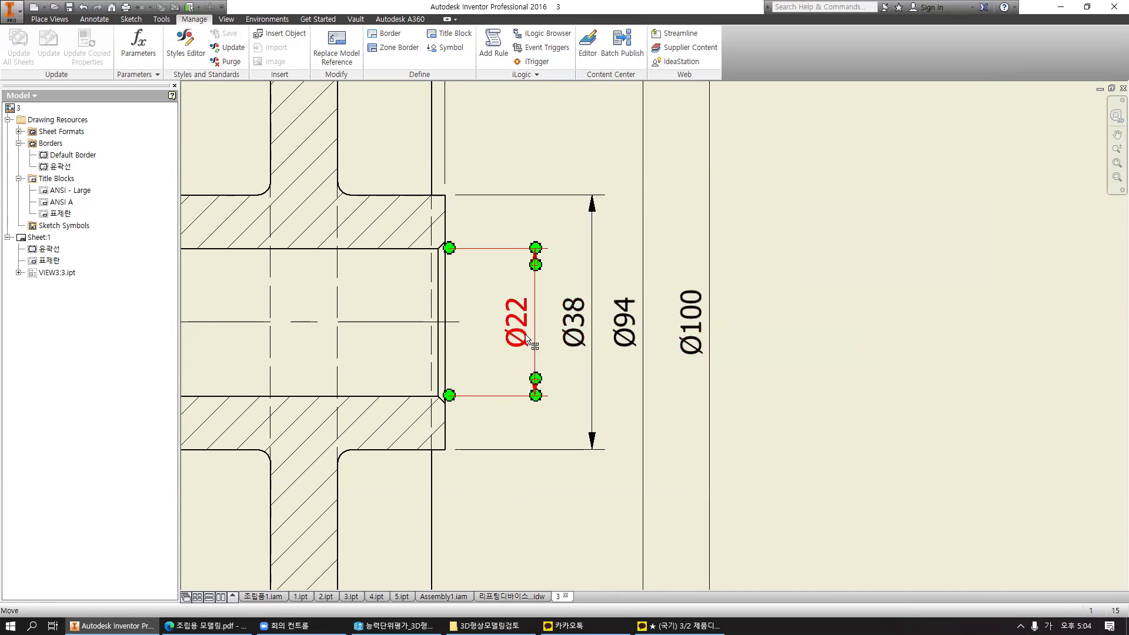
pyautogui.scroll(-2, 530, 341)
pyautogui.scroll(3, 530, 341)
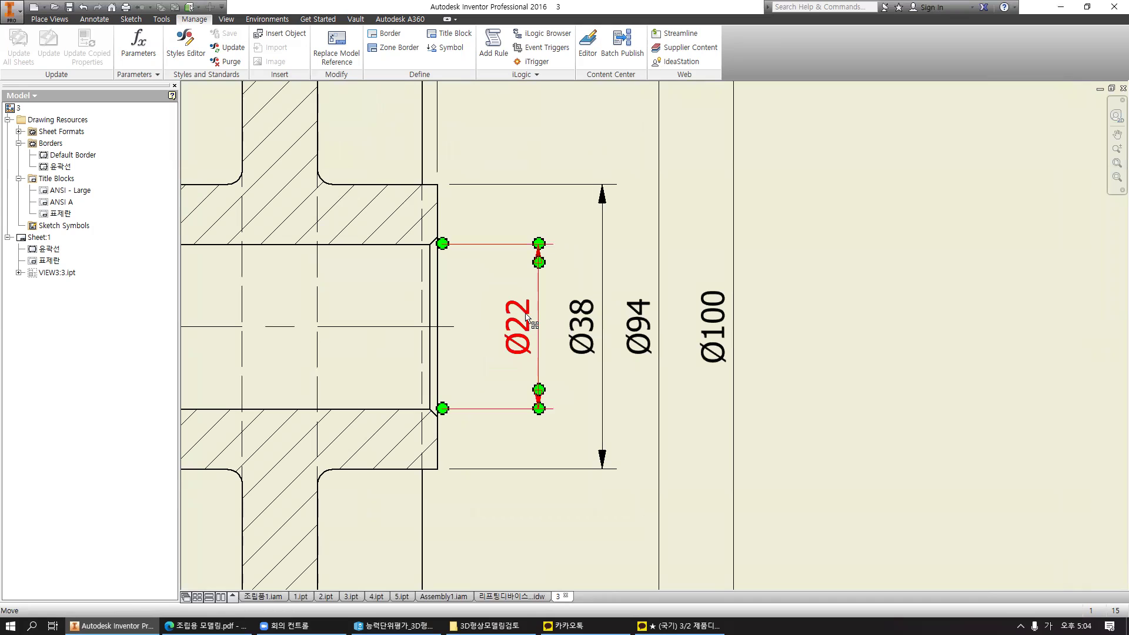
pyautogui.press('Escape')
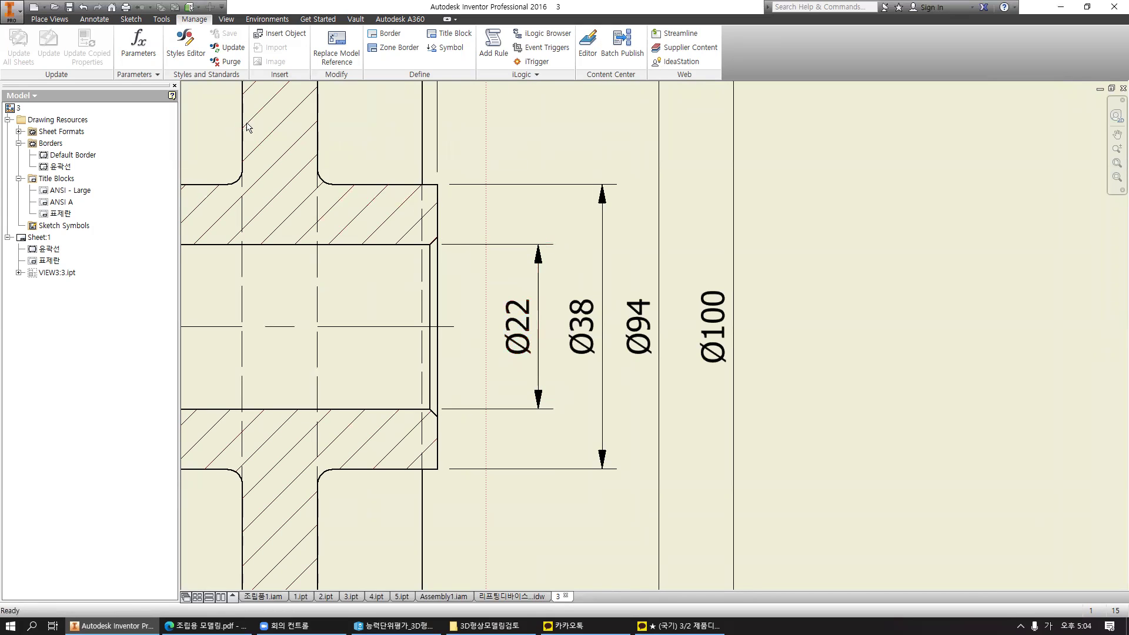
# Set the Note Text (ANSI) text style's justification to horizontally centered and vertically middle.
pyautogui.click(200, 50)
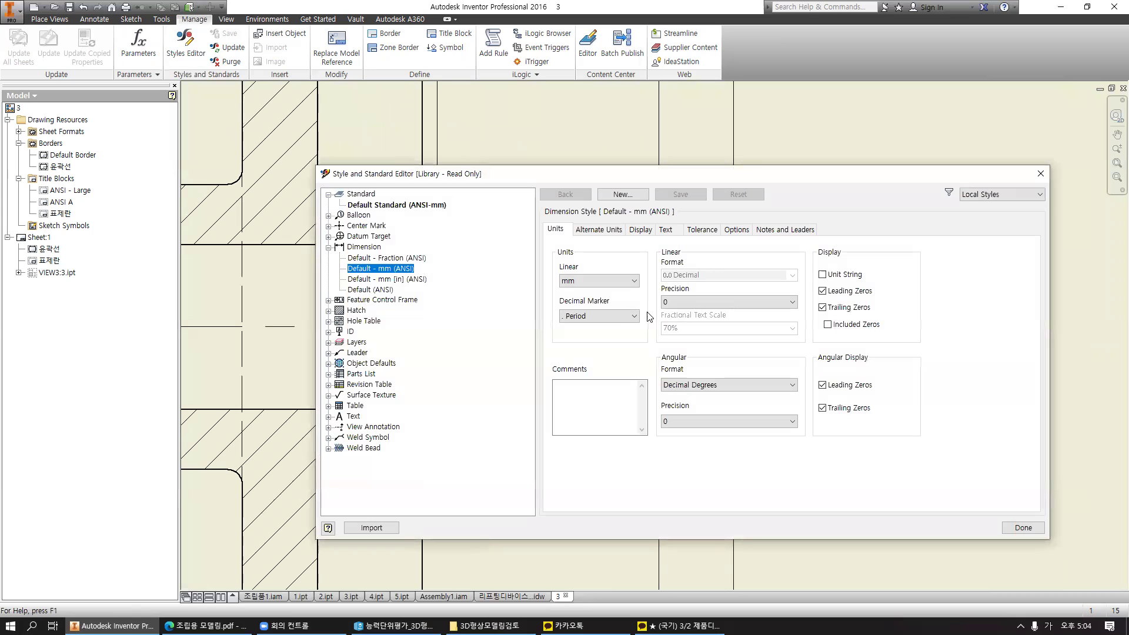
pyautogui.click(328, 417)
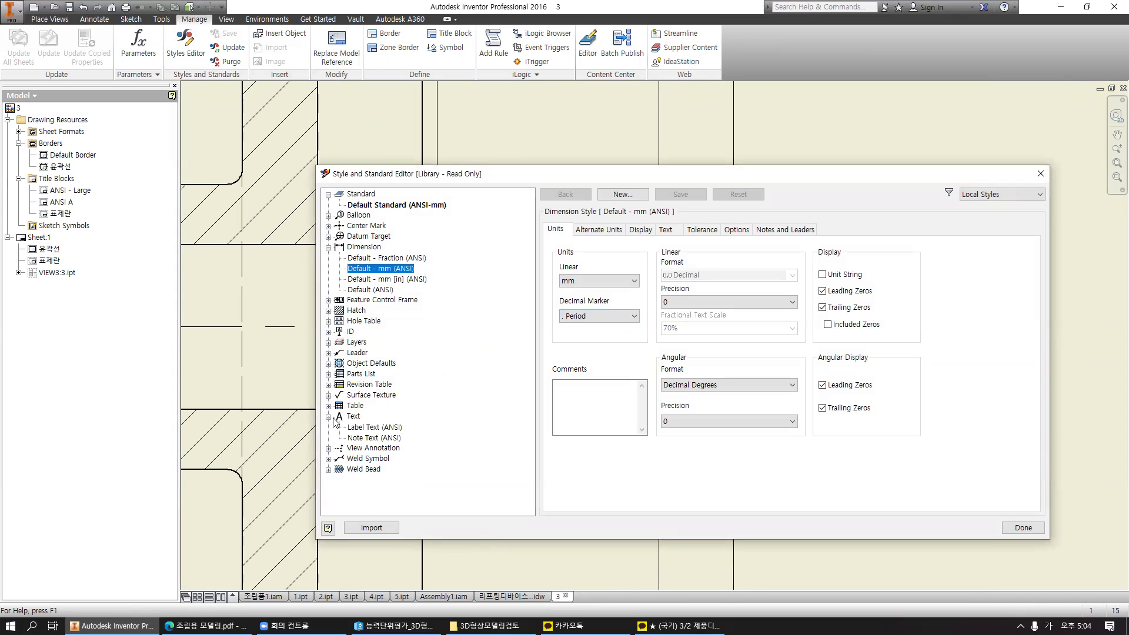
pyautogui.click(387, 428)
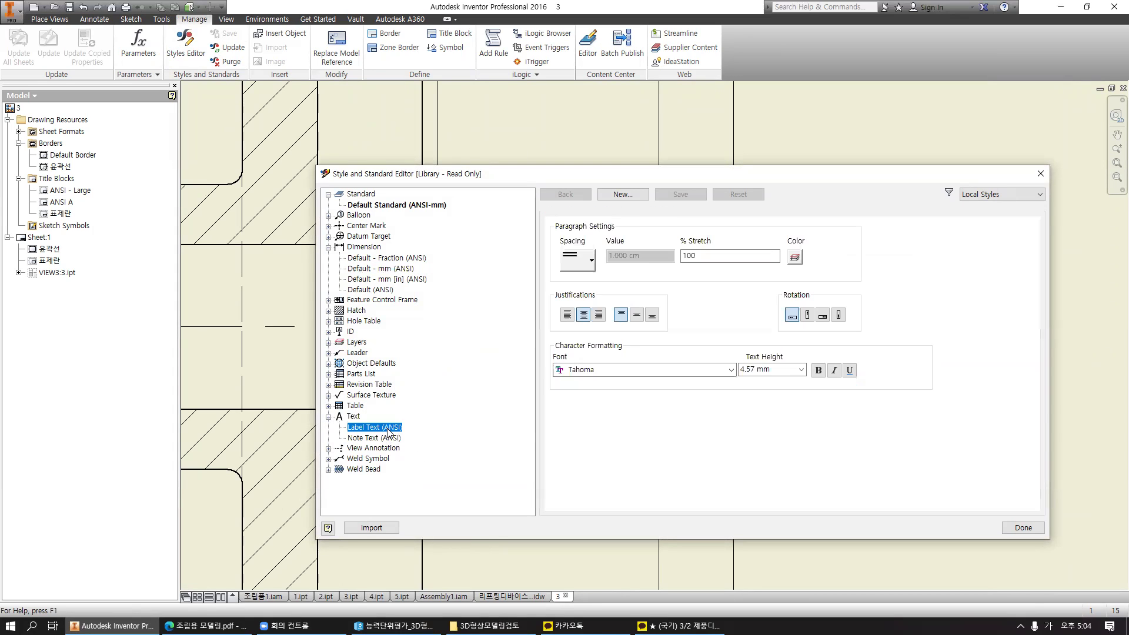
pyautogui.click(391, 440)
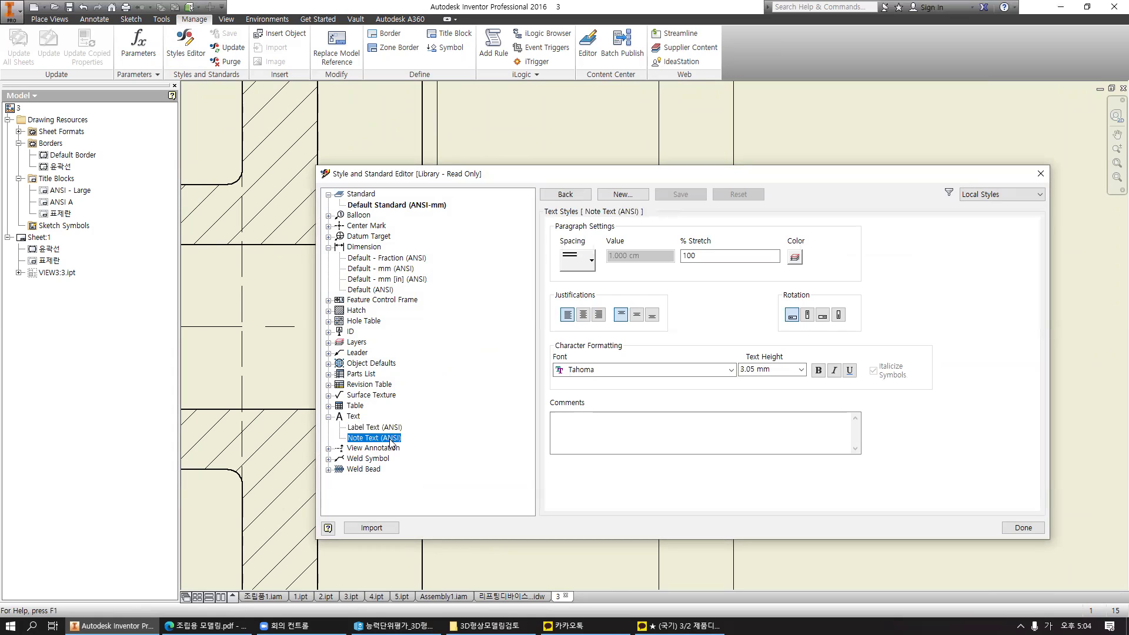
pyautogui.click(404, 428)
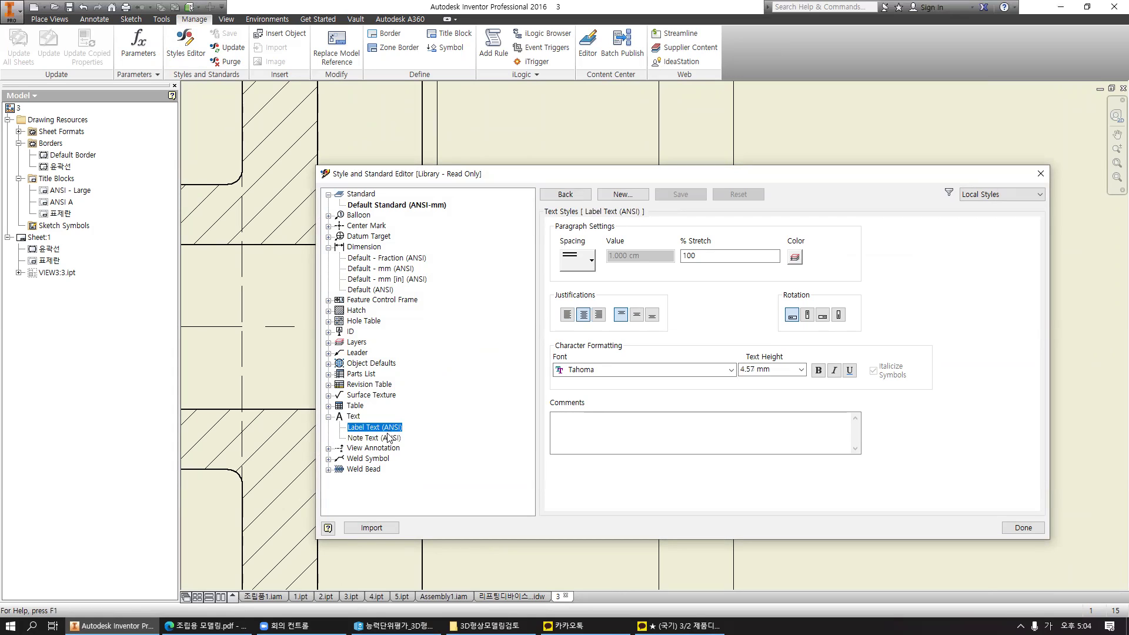
pyautogui.click(387, 439)
pyautogui.click(584, 318)
pyautogui.click(637, 315)
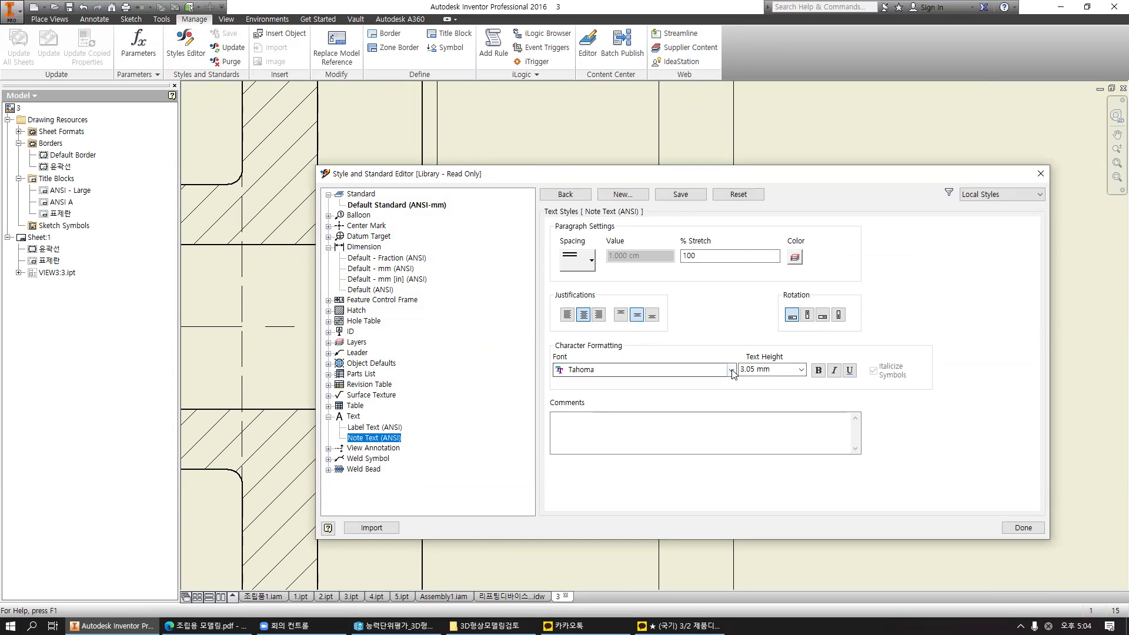
# Set the Note Text (ANSI) style's font to 굴림 and its text height to 3.15 mm, and save the style edits.
pyautogui.click(732, 370)
pyautogui.scroll(-3, 671, 221)
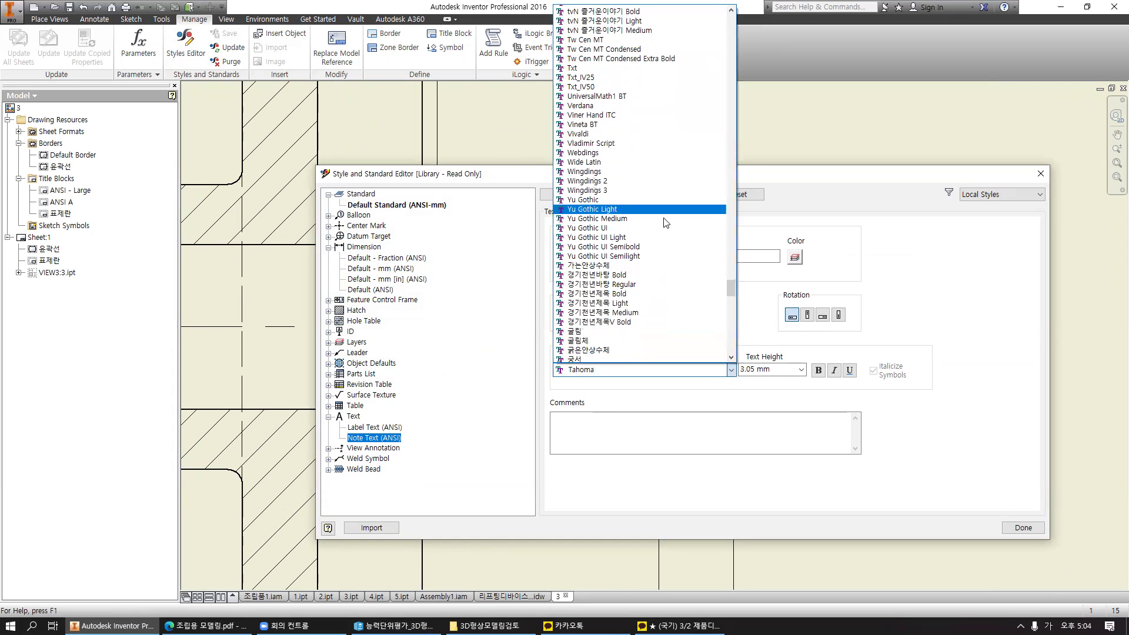
pyautogui.click(647, 331)
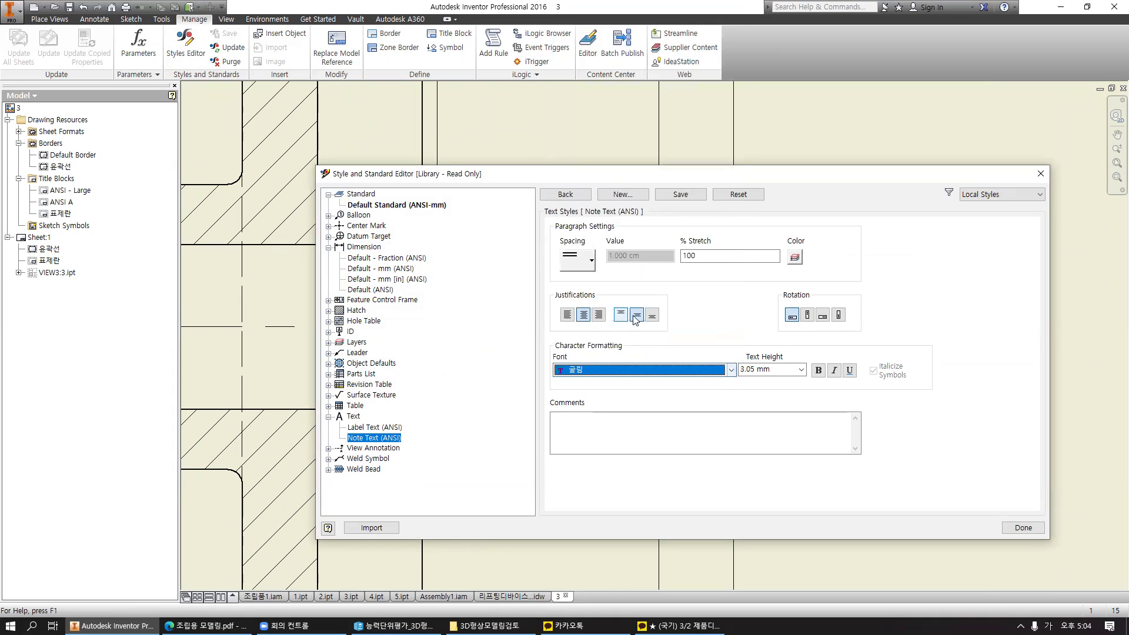
pyautogui.click(775, 371)
pyautogui.write('3.15')
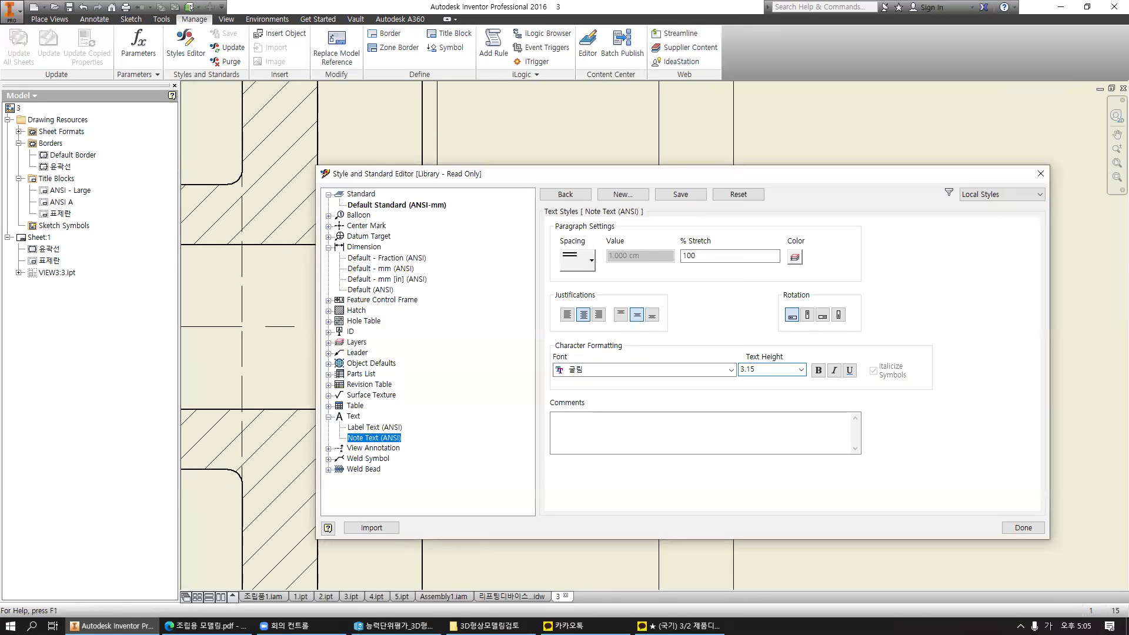
pyautogui.click(1023, 527)
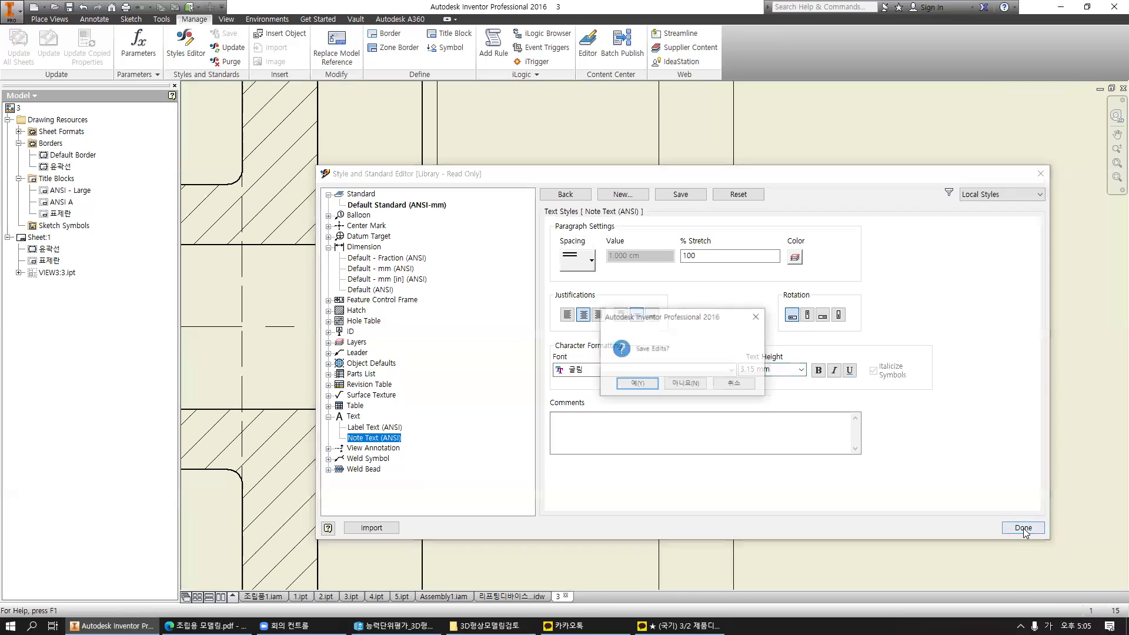
pyautogui.click(636, 384)
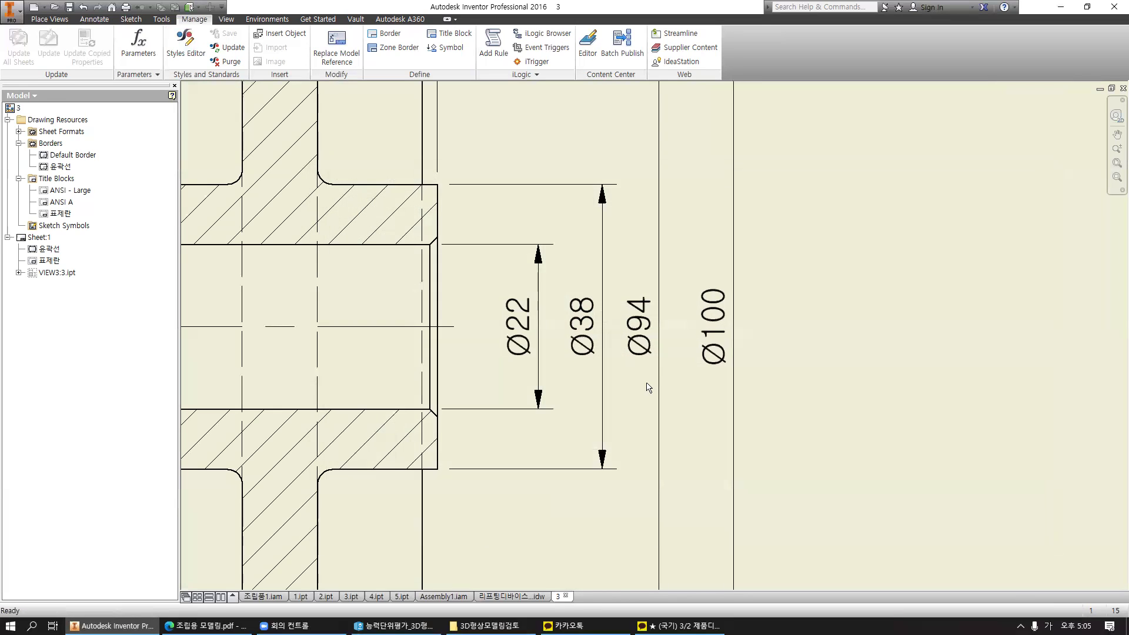
# Save the drawing as 3.idw in the caster folder inside the Inventor folder.
pyautogui.scroll(-5, 912, 376)
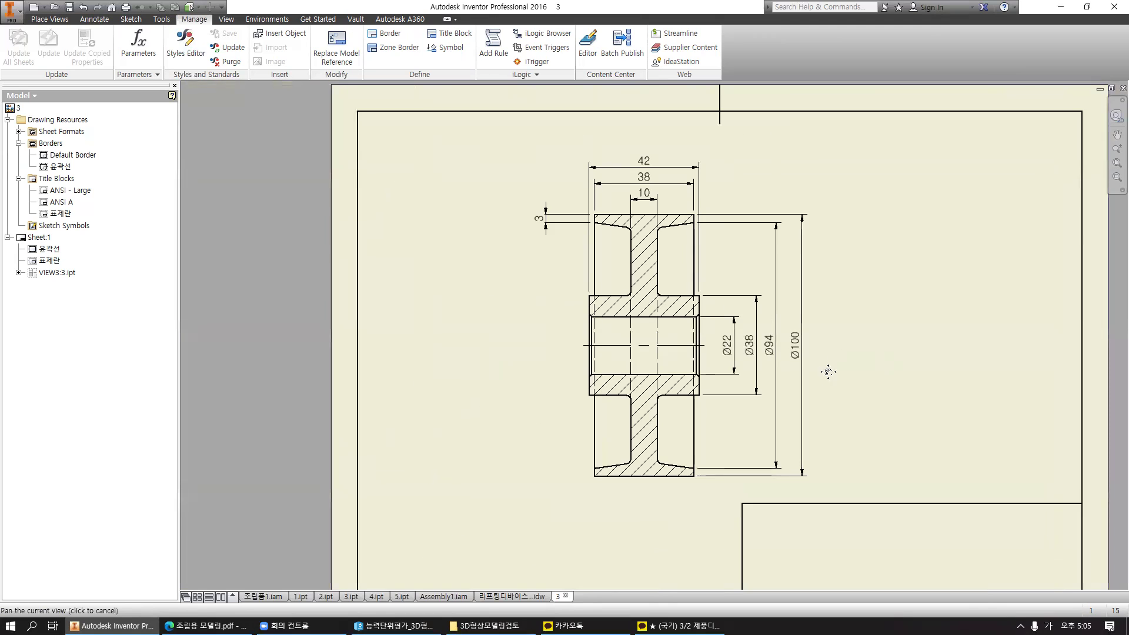
pyautogui.scroll(3, 639, 172)
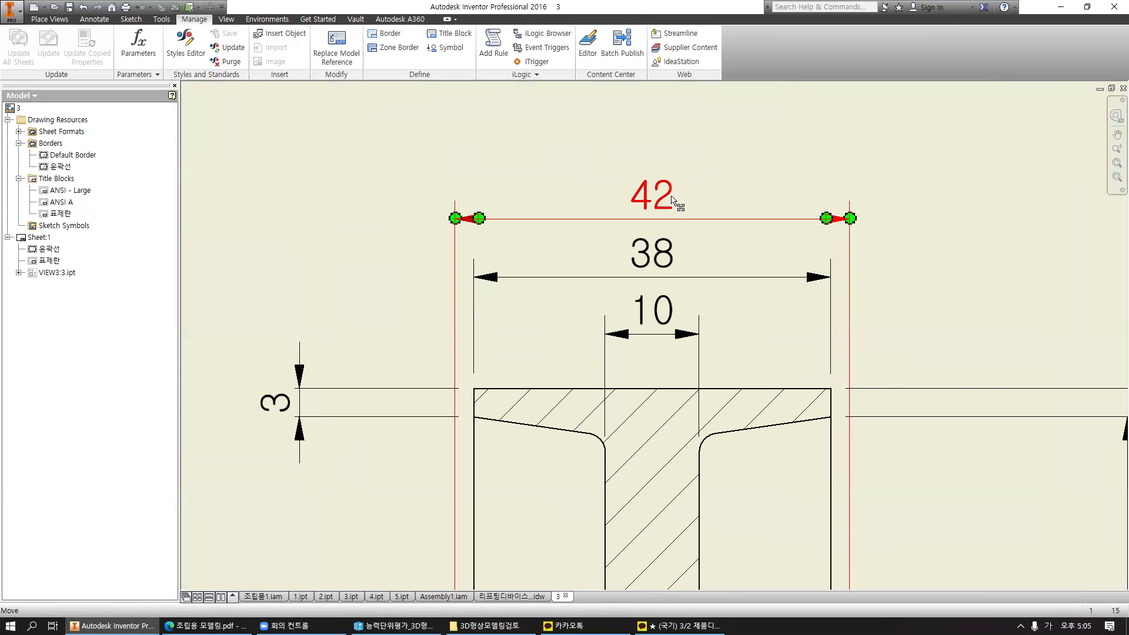
pyautogui.scroll(-2, 517, 311)
pyautogui.moveTo(805, 454); pyautogui.dragTo(717, 303, button='middle')
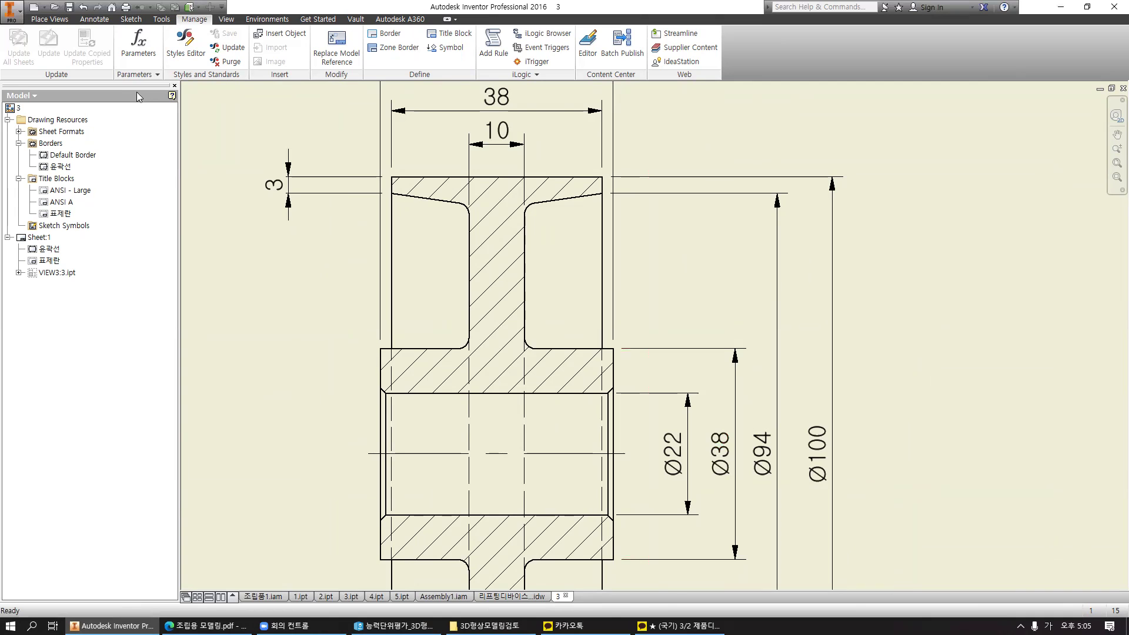
pyautogui.click(70, 8)
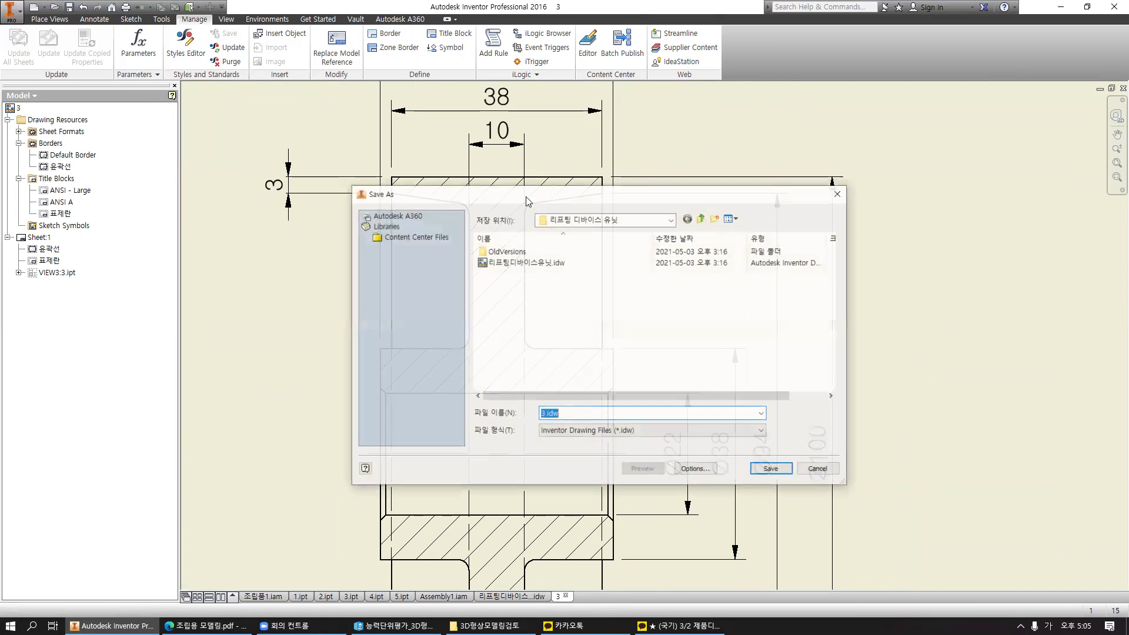
pyautogui.click(702, 219)
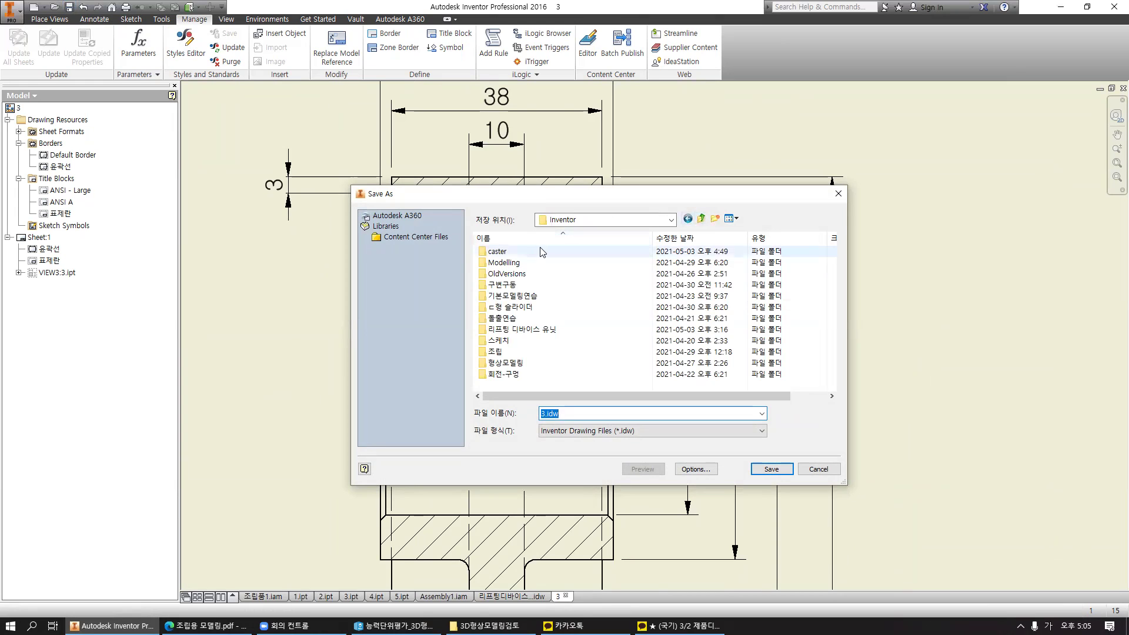
pyautogui.doubleClick(498, 251)
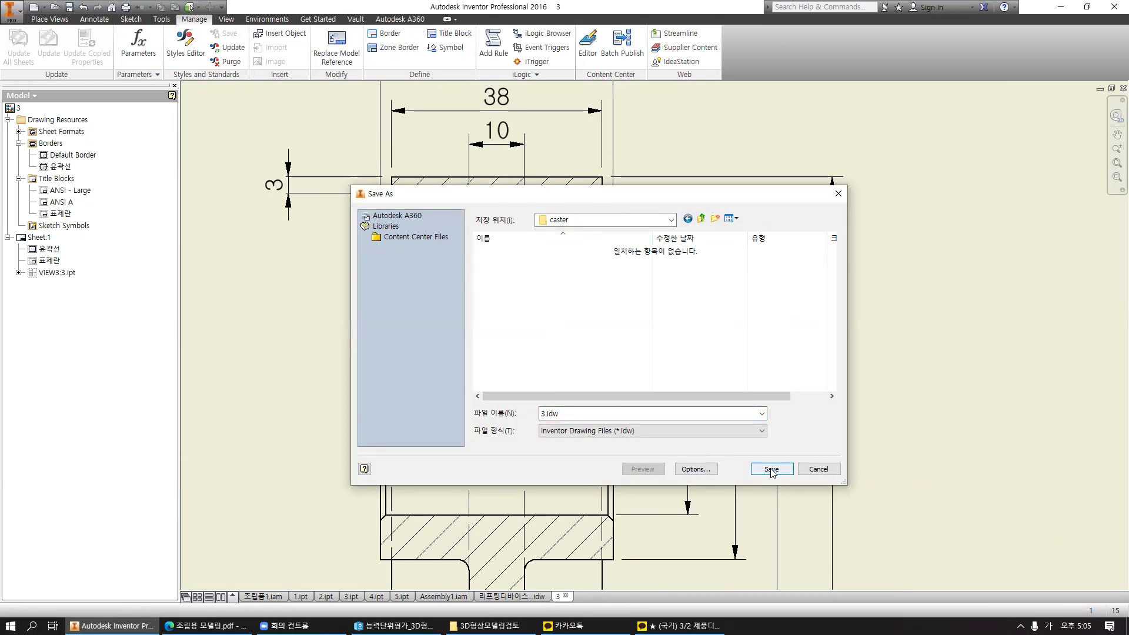
pyautogui.click(771, 472)
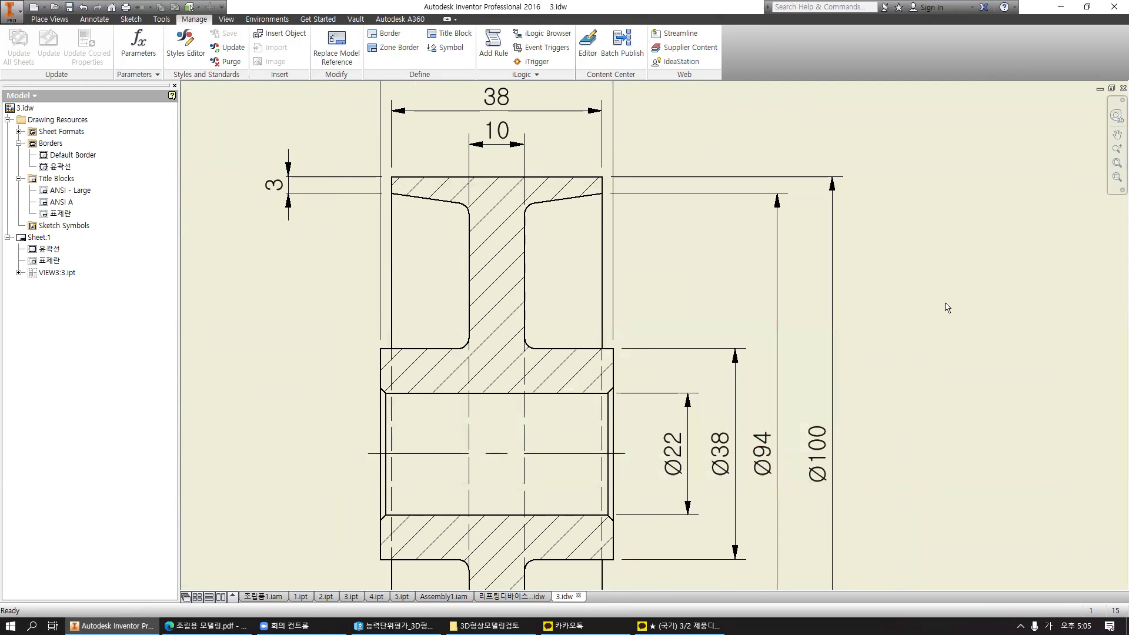
pyautogui.click(12, 11)
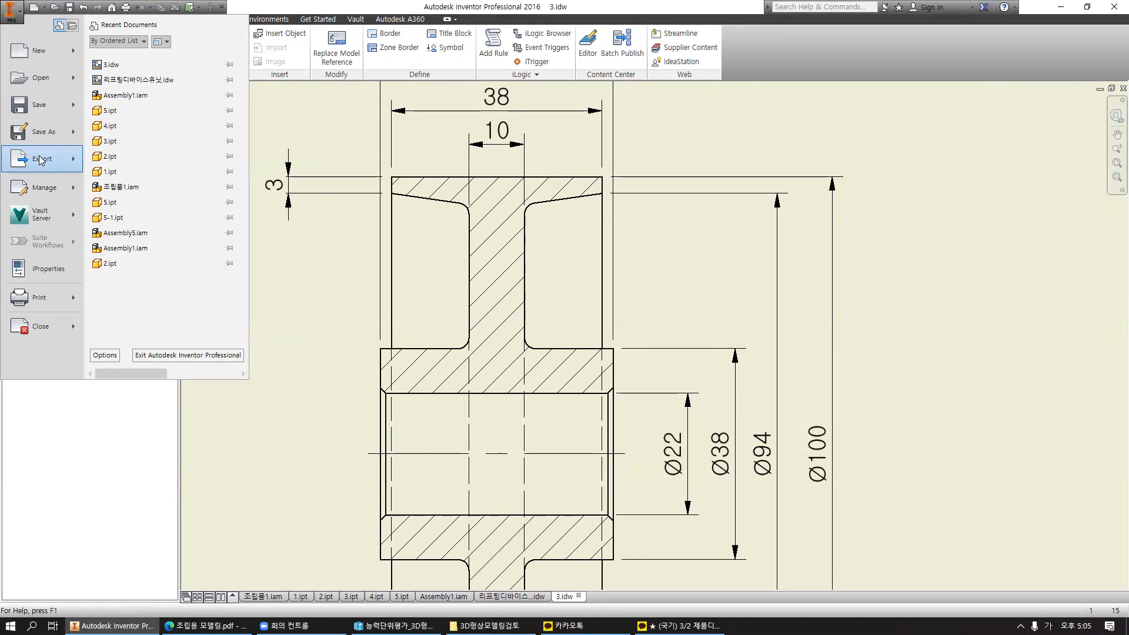
pyautogui.moveTo(41, 160)
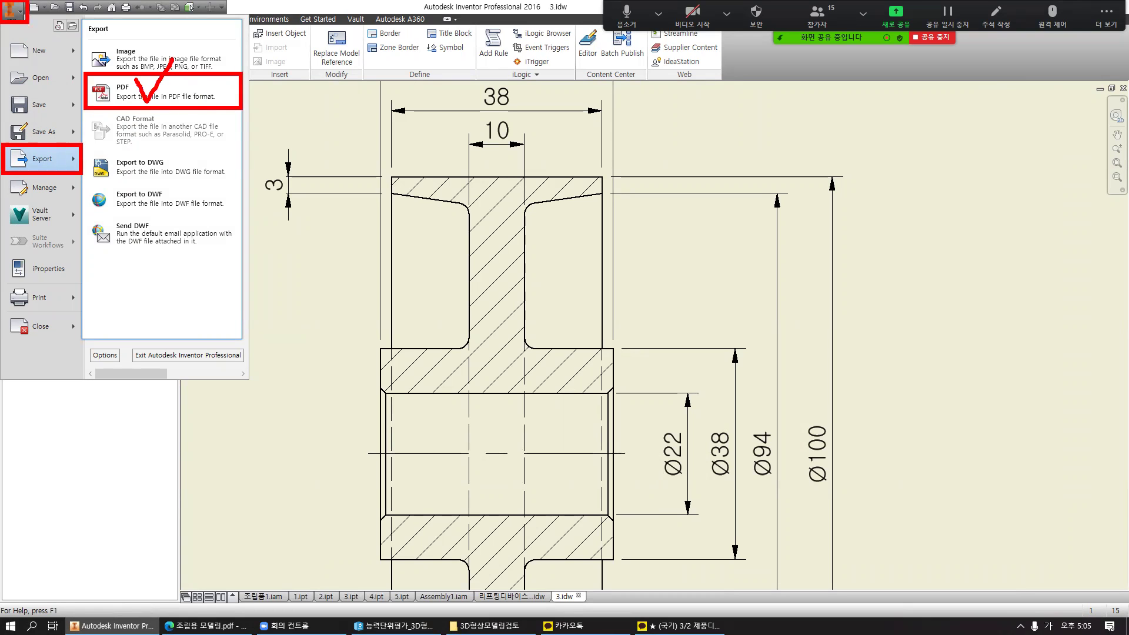
pyautogui.press('Escape')
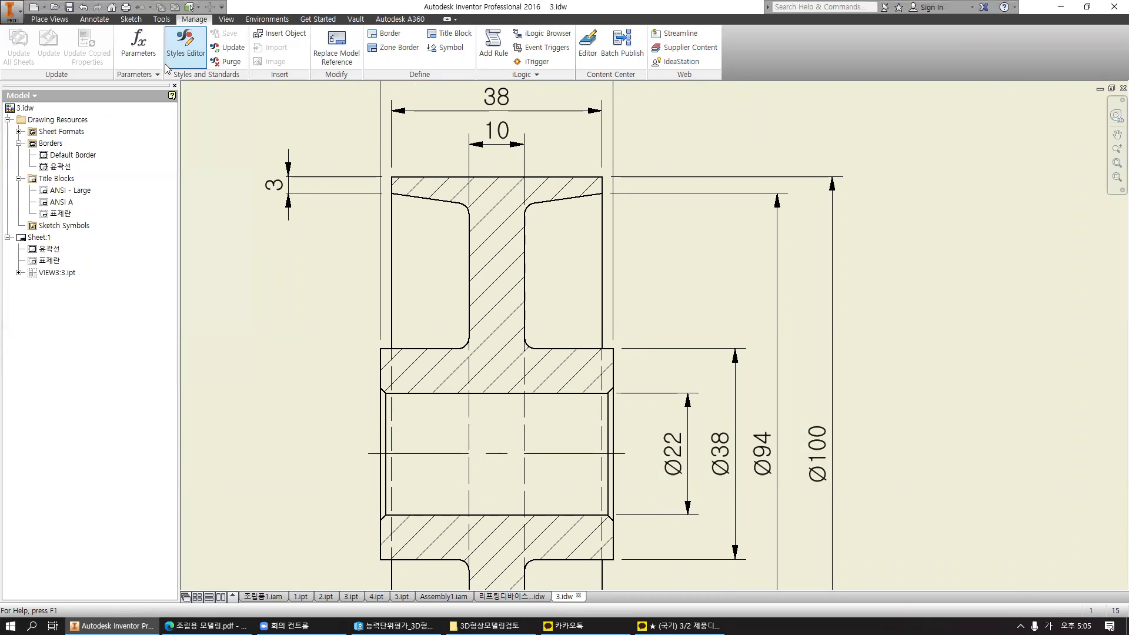
# Export the drawing as 3.pdf to the caster folder and view the resulting PDF enlarged in the maximized browser window.
pyautogui.click(12, 11)
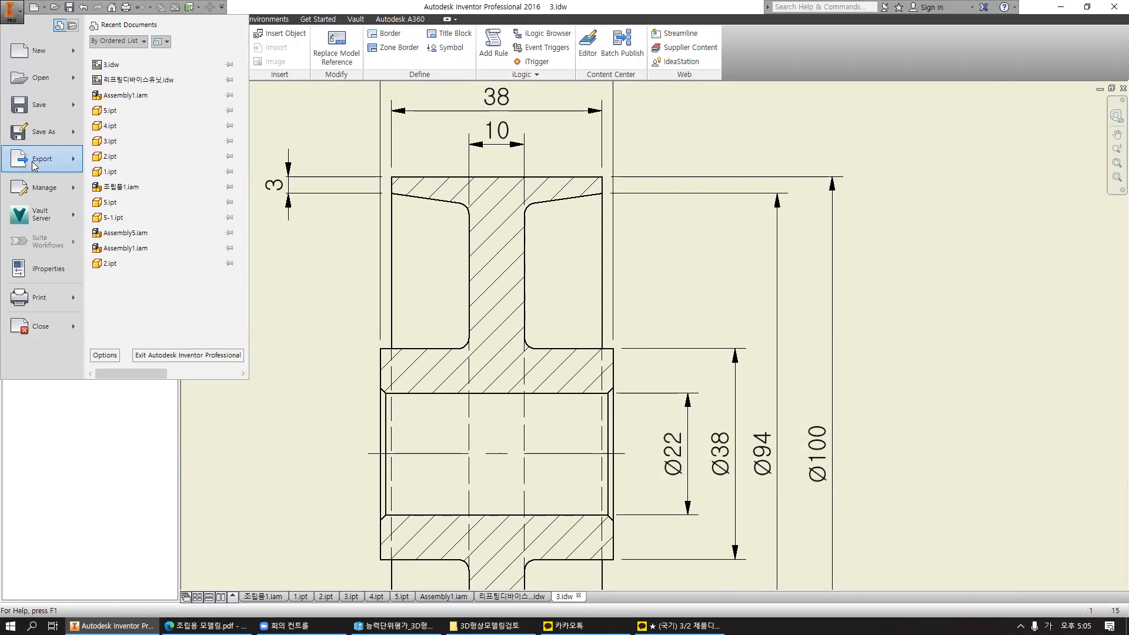
pyautogui.click(158, 94)
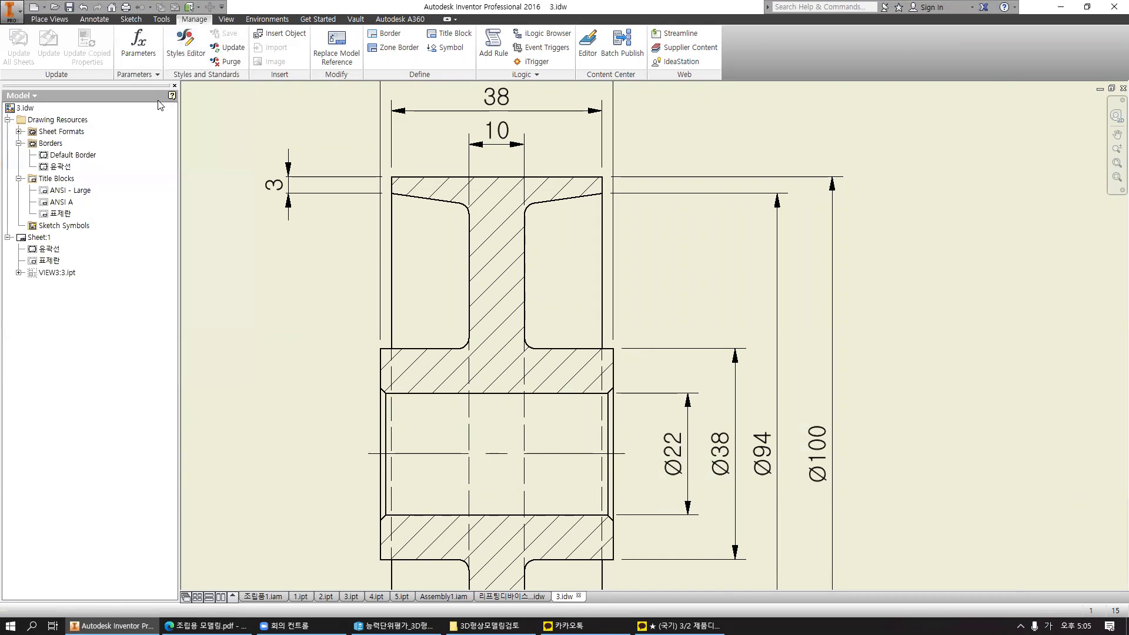
pyautogui.click(544, 414)
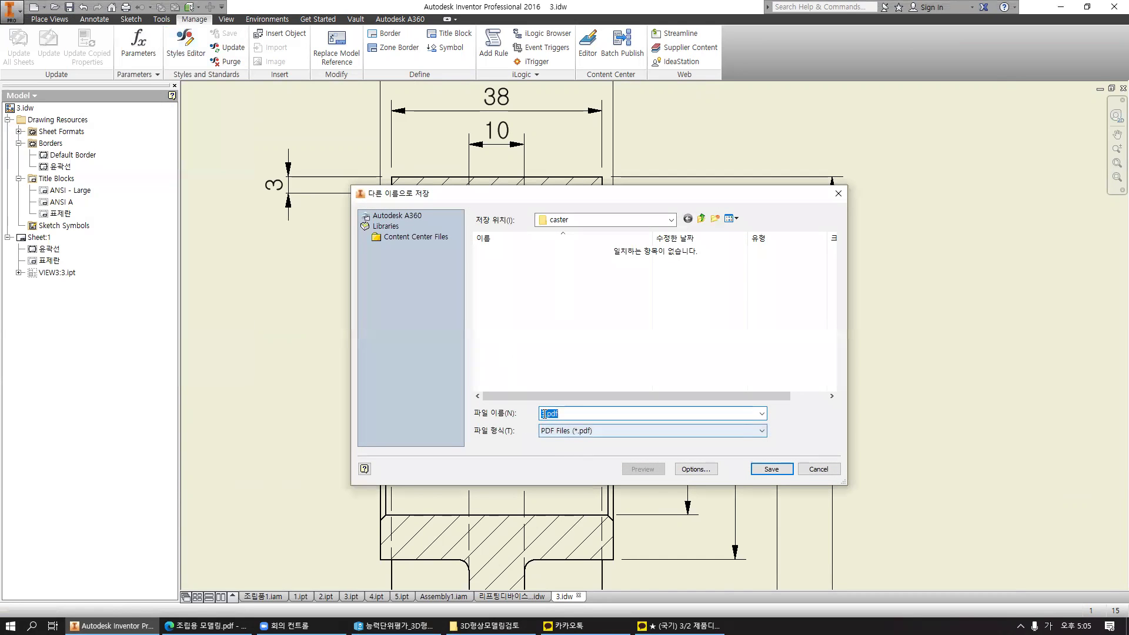
pyautogui.click(770, 469)
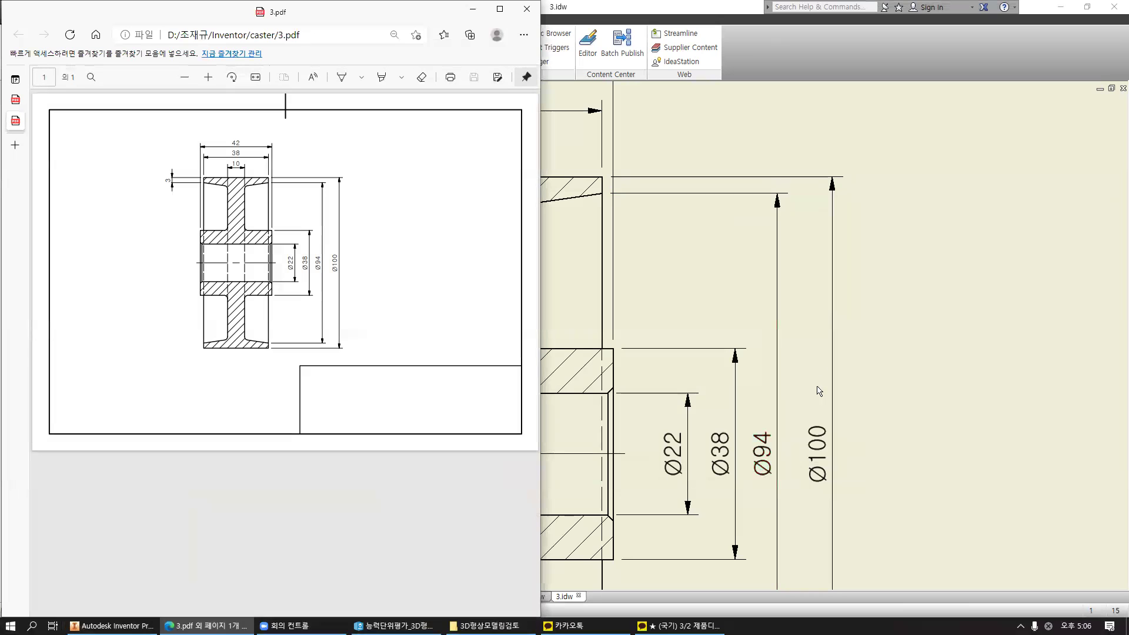
pyautogui.click(500, 10)
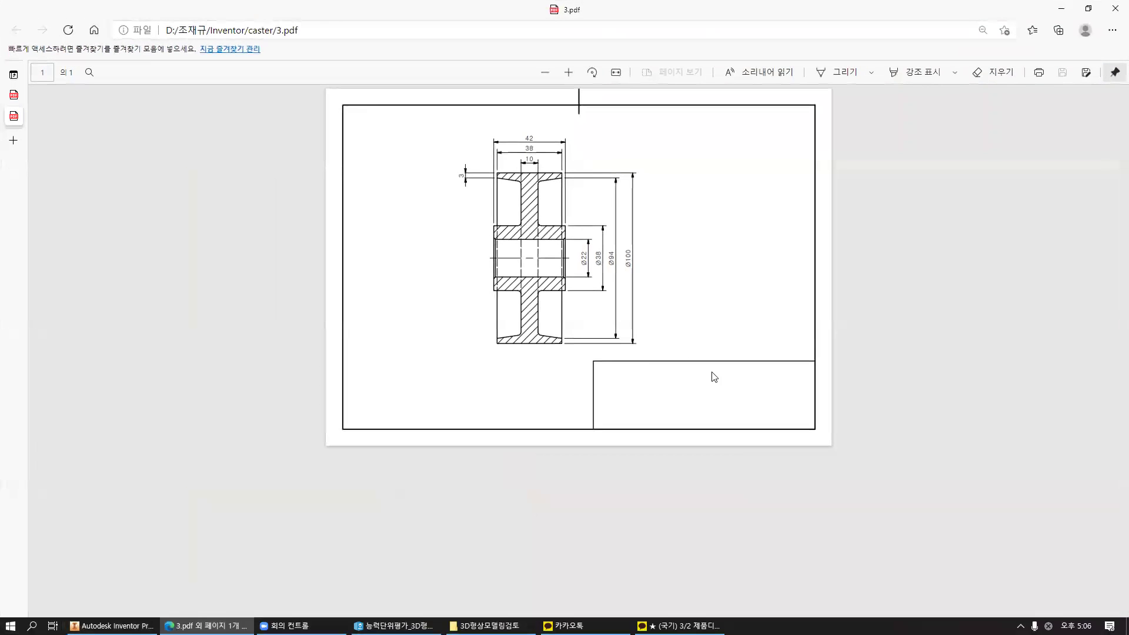
pyautogui.keyDown('ctrl'); pyautogui.scroll(2, 574, 194); pyautogui.keyUp('ctrl')
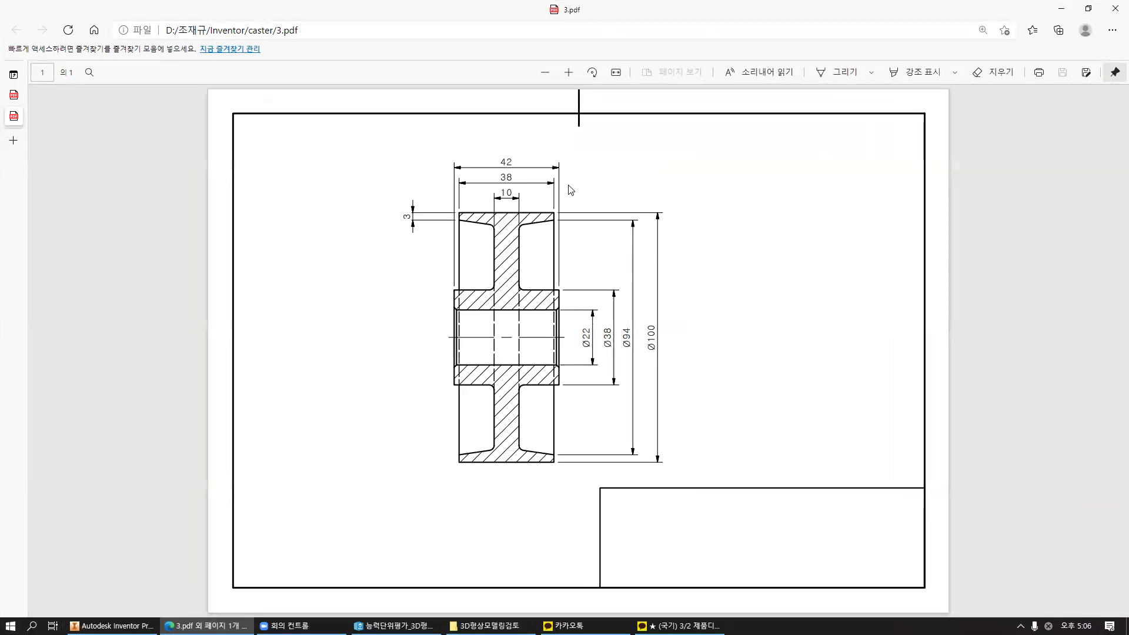
pyautogui.moveTo(602, 493); pyautogui.dragTo(646, 493)
pyautogui.moveTo(616, 532)
pyautogui.mouseDown()
pyautogui.moveTo(641, 535)
pyautogui.moveTo(632, 569)
pyautogui.mouseUp()
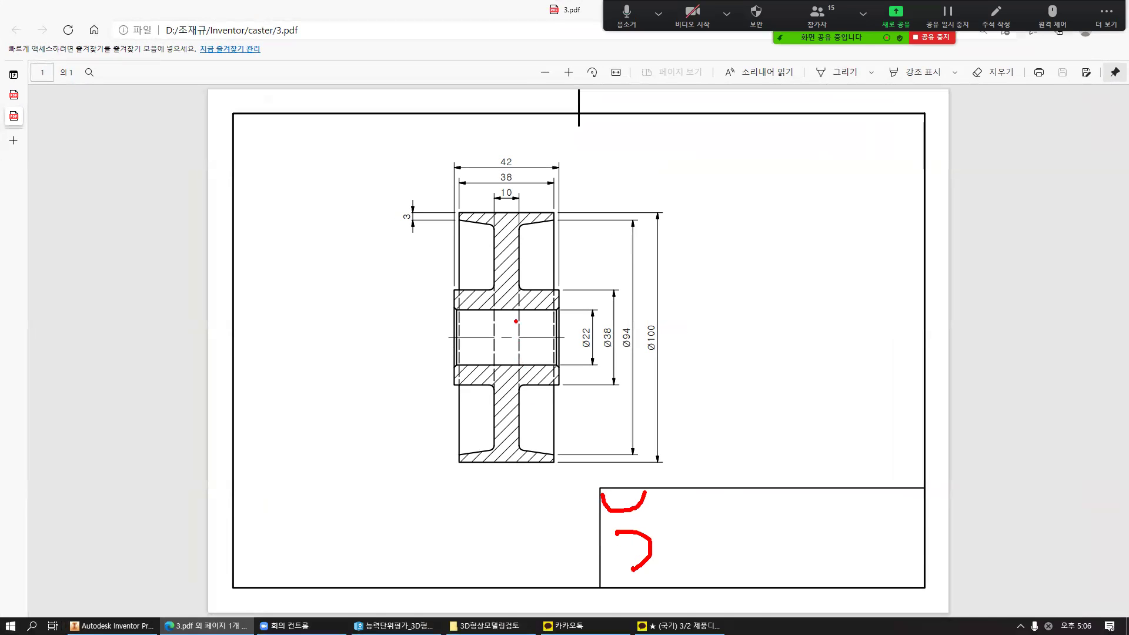
pyautogui.moveTo(523, 311)
pyautogui.mouseDown()
pyautogui.moveTo(510, 356)
pyautogui.moveTo(488, 333)
pyautogui.mouseUp()
pyautogui.moveTo(502, 328); pyautogui.dragTo(478, 364)
pyautogui.moveTo(465, 299); pyautogui.dragTo(456, 318)
pyautogui.moveTo(467, 316); pyautogui.dragTo(457, 334)
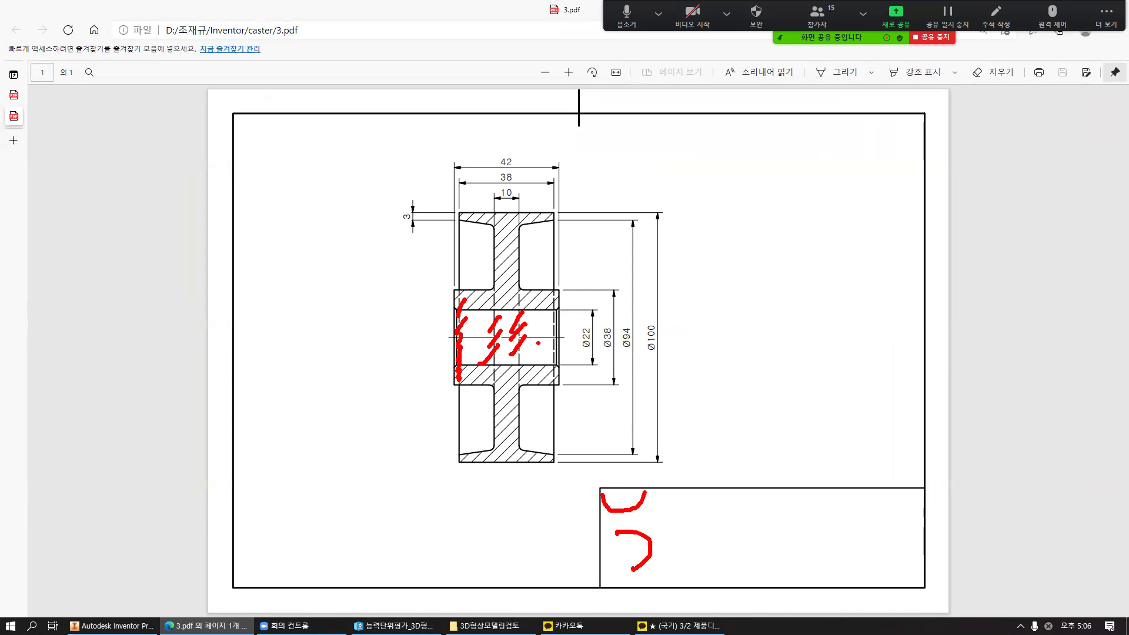
pyautogui.moveTo(556, 312); pyautogui.dragTo(541, 366)
pyautogui.press('Escape')
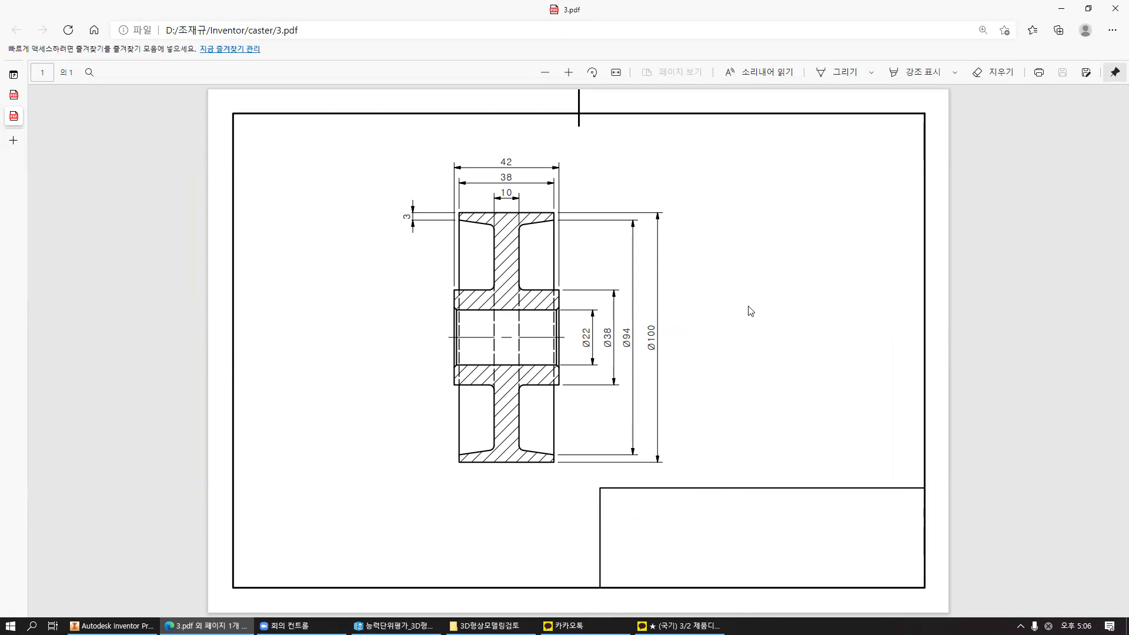
# Review the title block example and condition 5 in the Hangul assessment document, and return to 3.pdf in the browser.
pyautogui.click(377, 626)
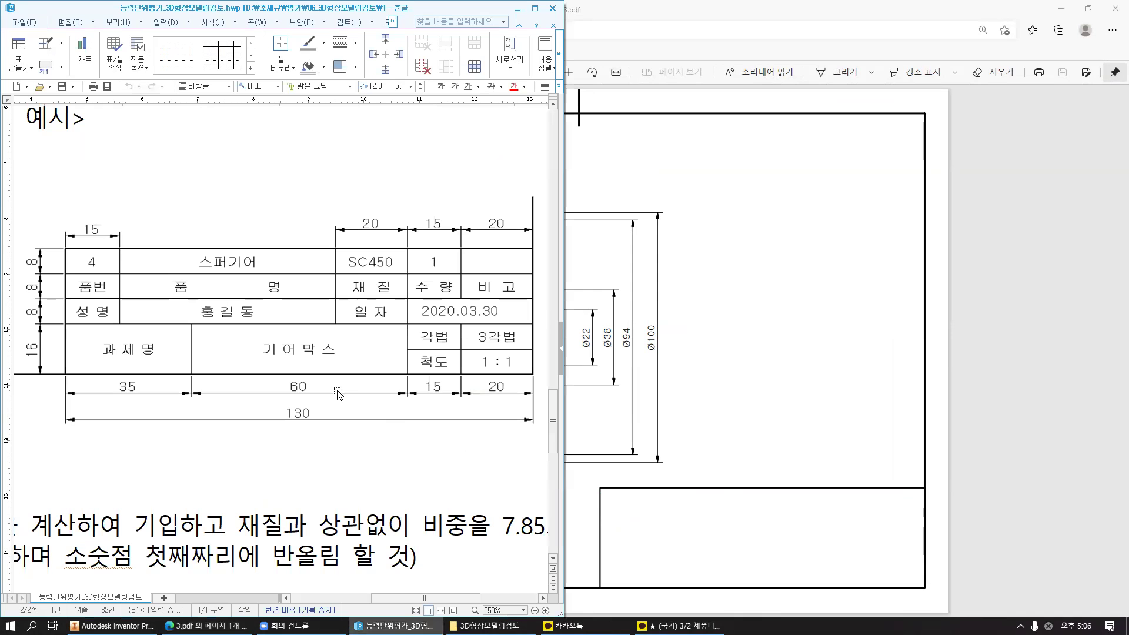
pyautogui.moveTo(404, 599); pyautogui.dragTo(357, 599)
pyautogui.scroll(5, 338, 511)
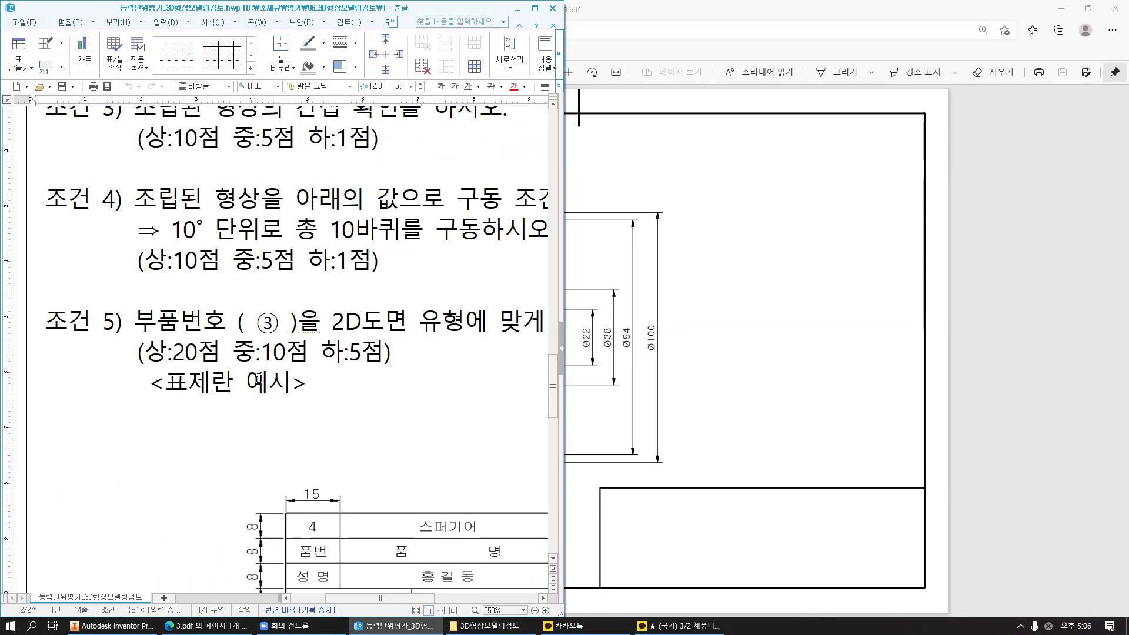
pyautogui.scroll(-2, 259, 379)
pyautogui.click(746, 416)
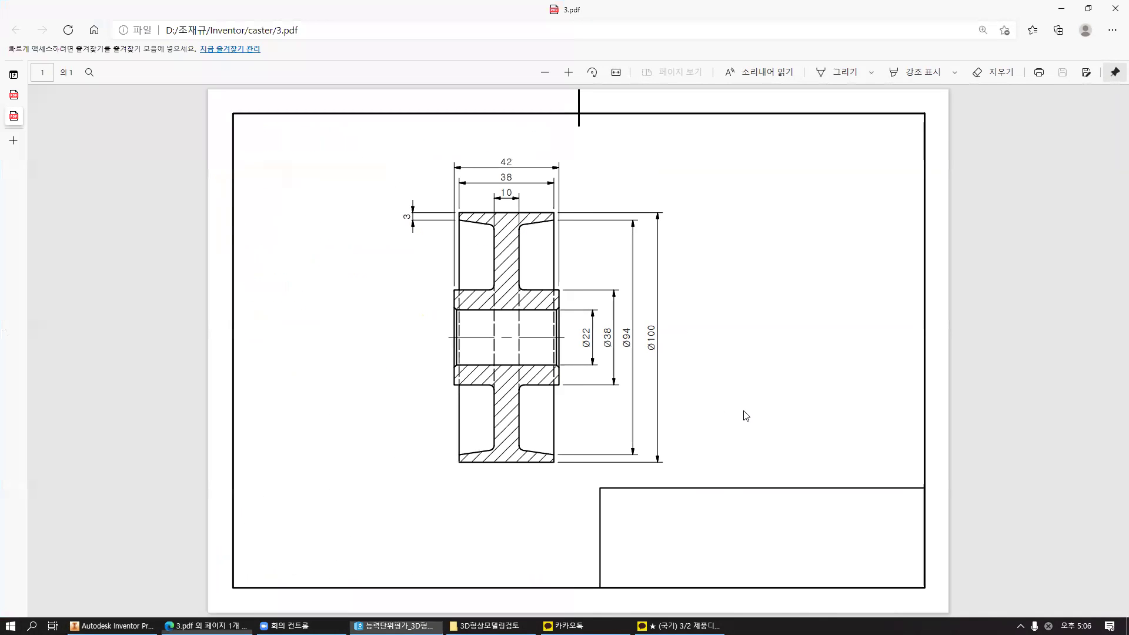
pyautogui.click(679, 626)
pyautogui.click(718, 531)
pyautogui.click(488, 626)
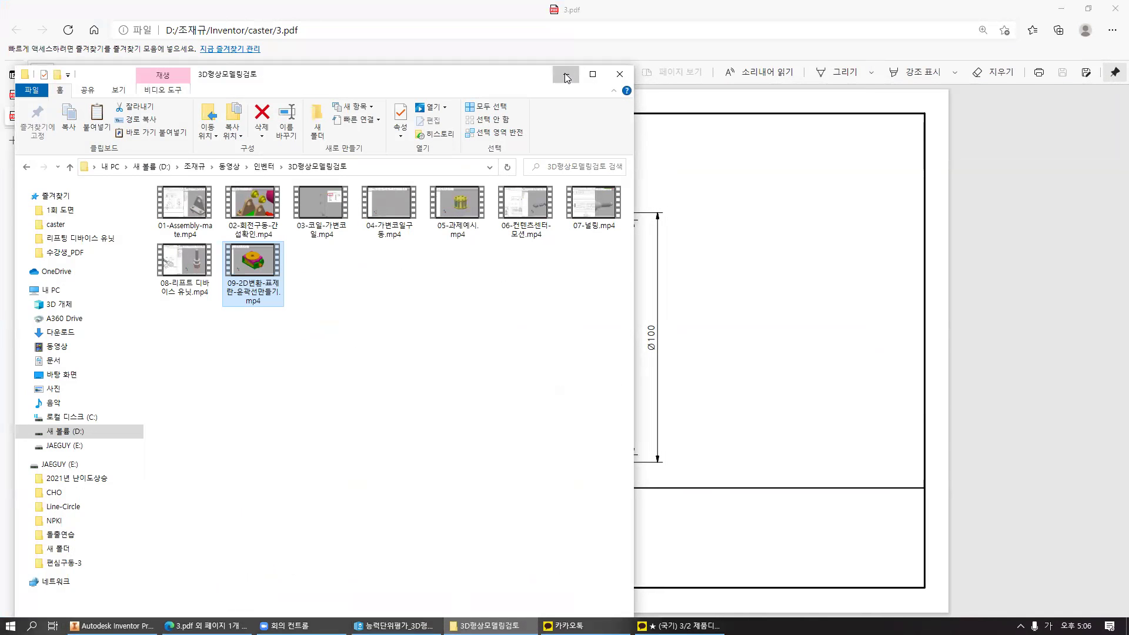
pyautogui.click(566, 74)
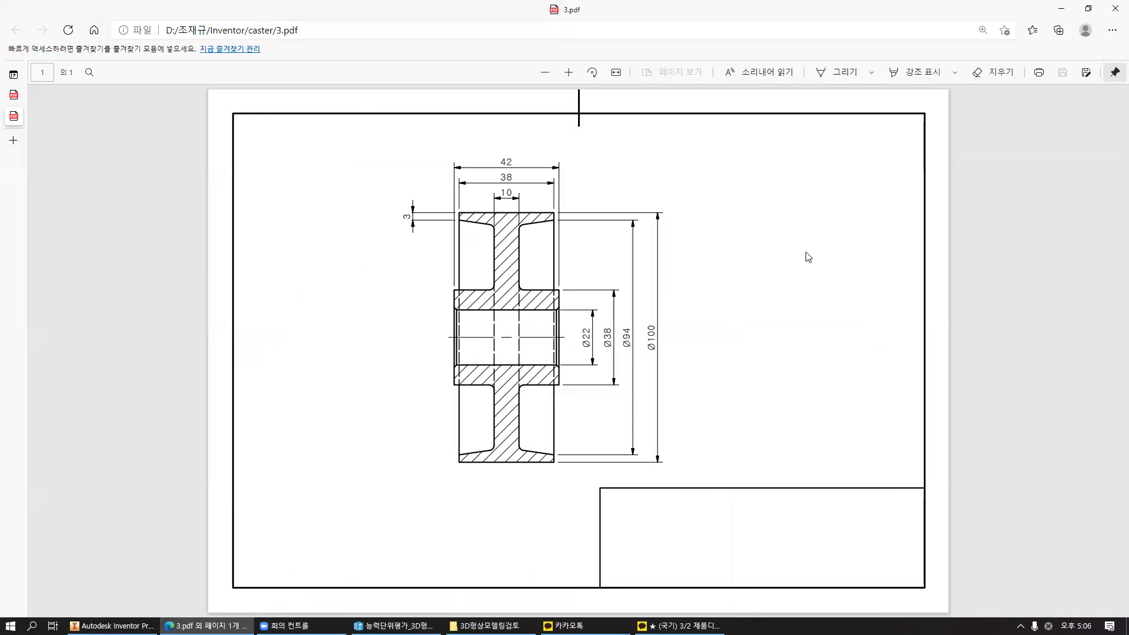